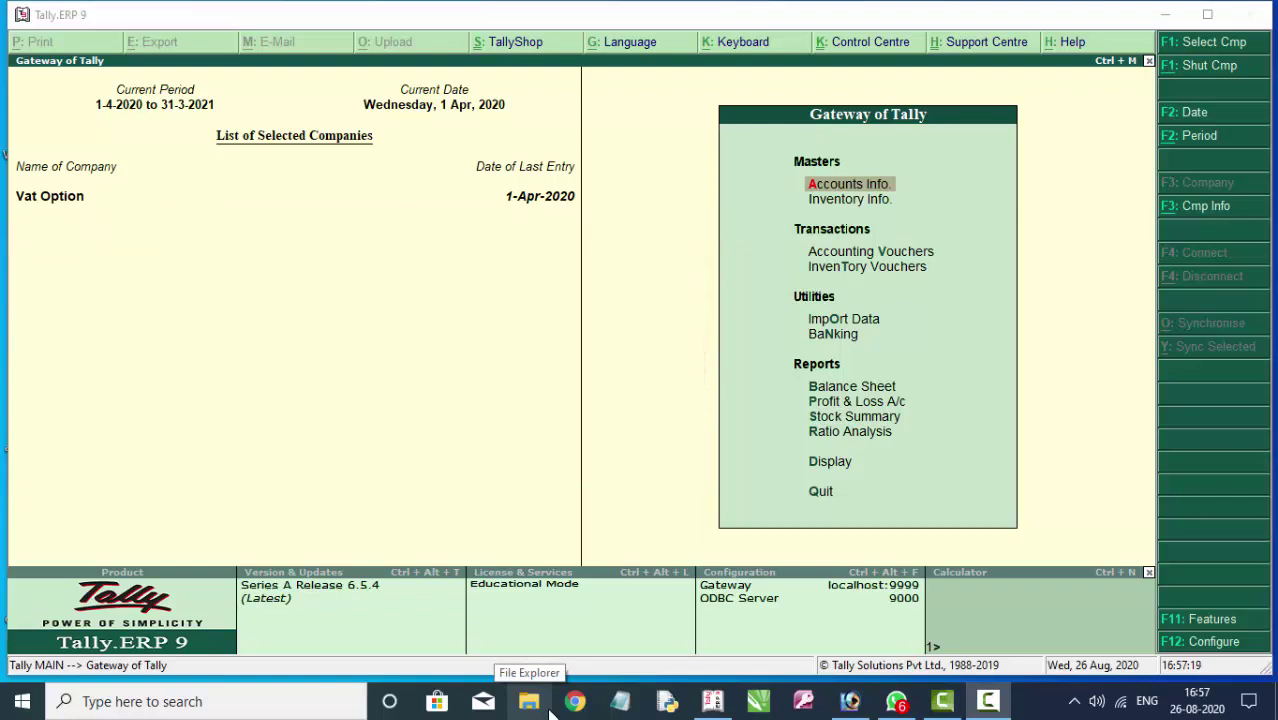
# - Enable 'Use separate discount column in invoices' in the F11 Inventory Features
pyautogui.click(880, 216)
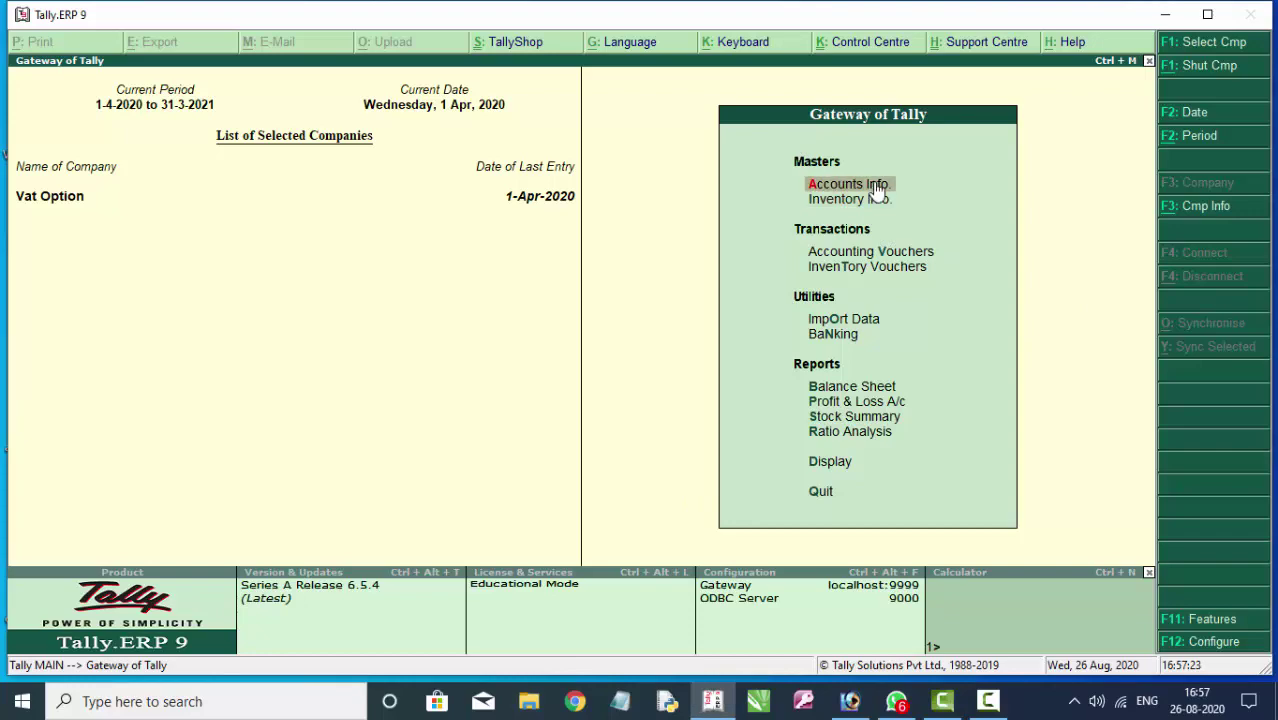
pyautogui.press('F11')
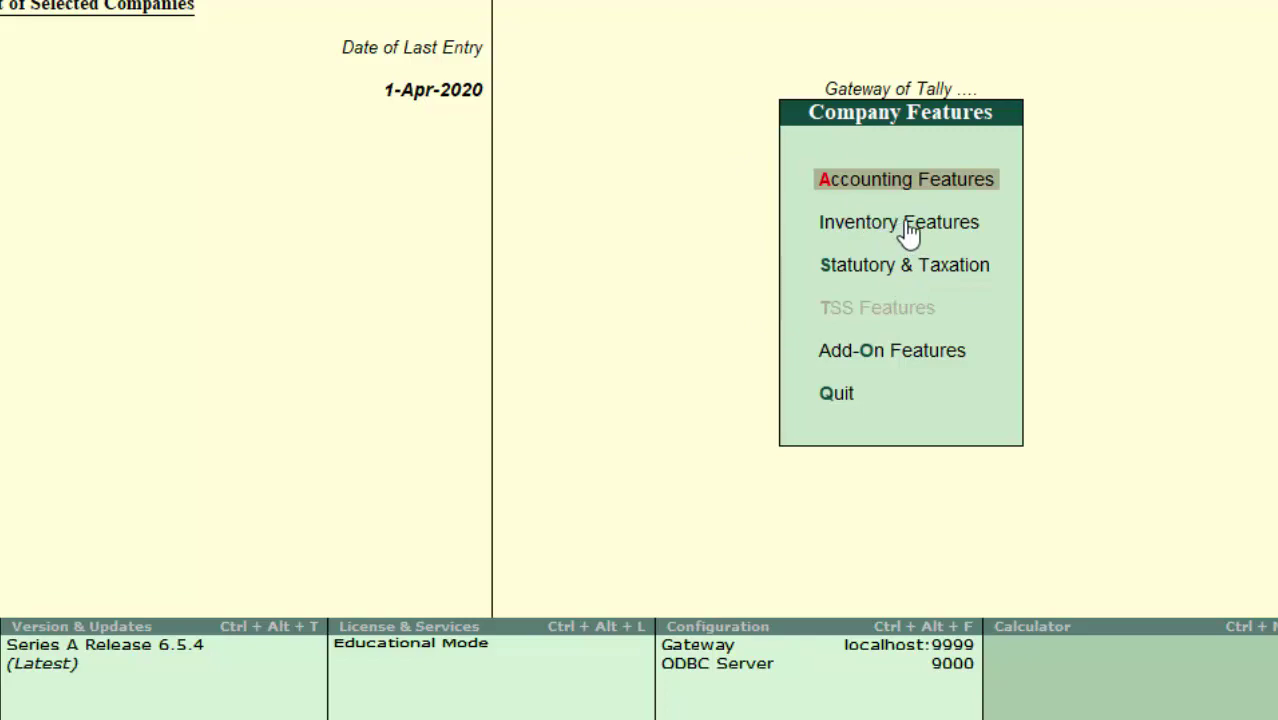
pyautogui.click(906, 222)
pyautogui.click(906, 222)
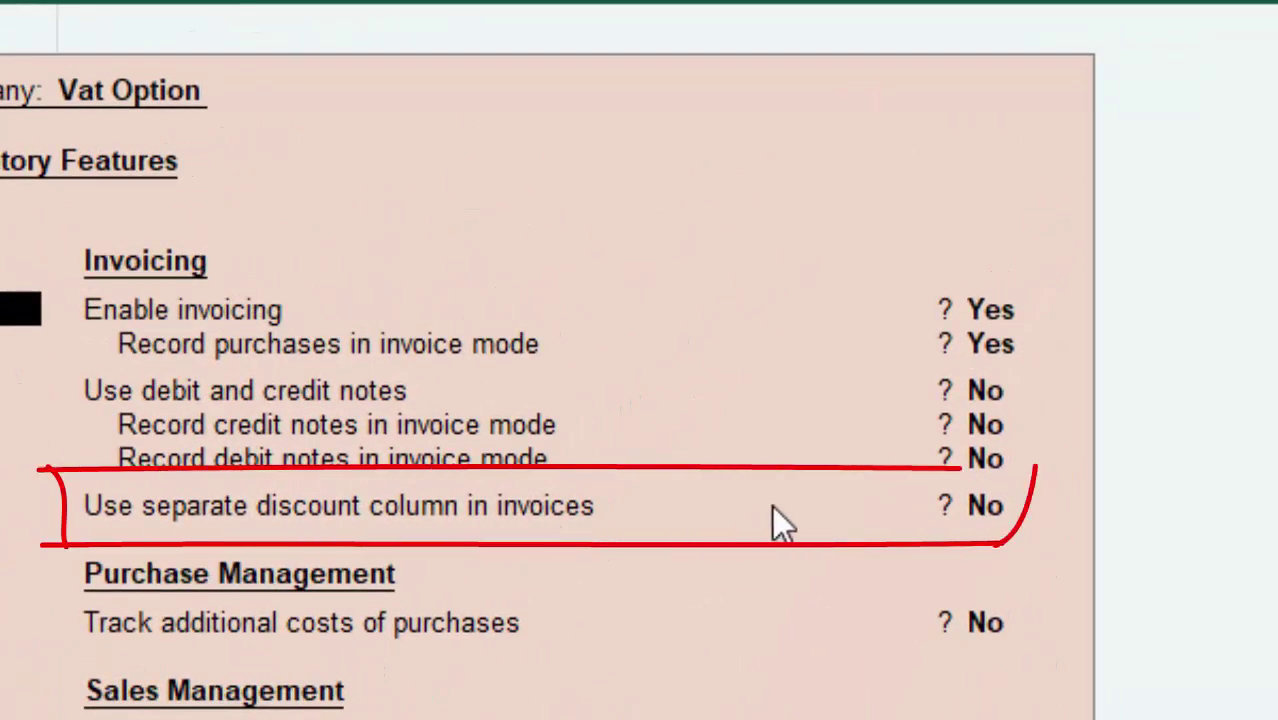
pyautogui.click(979, 500)
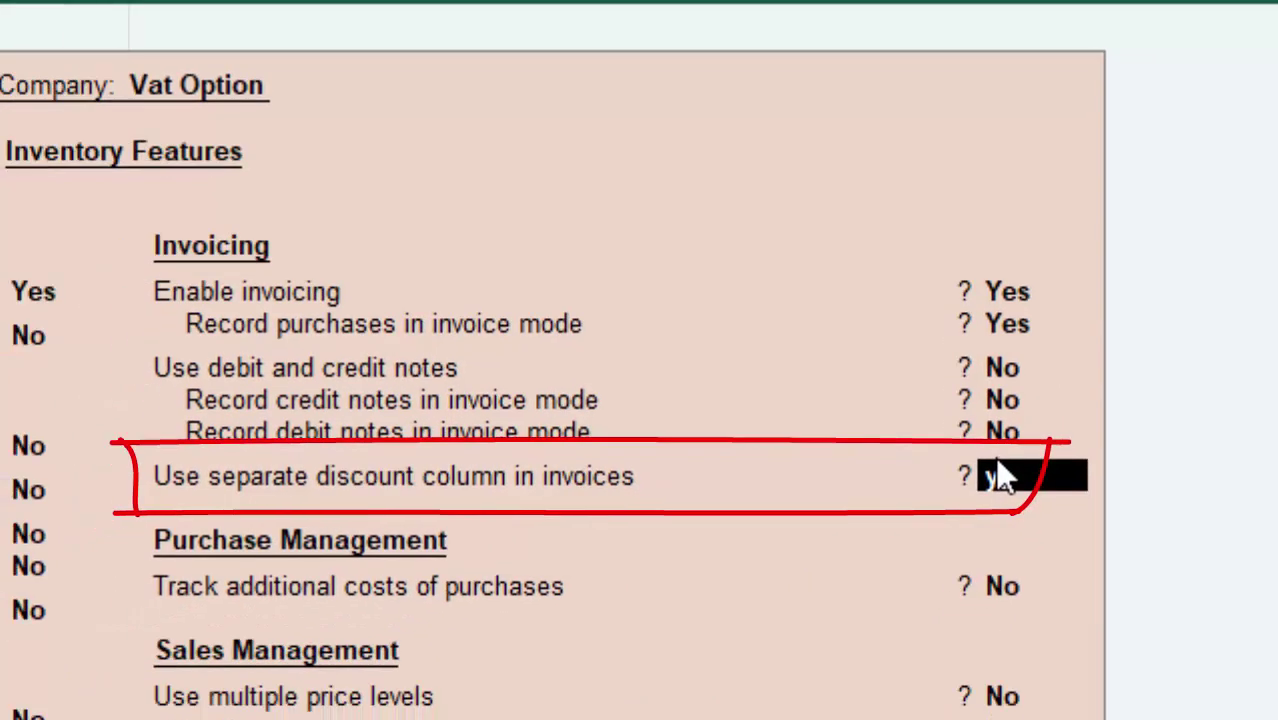
pyautogui.press('y')
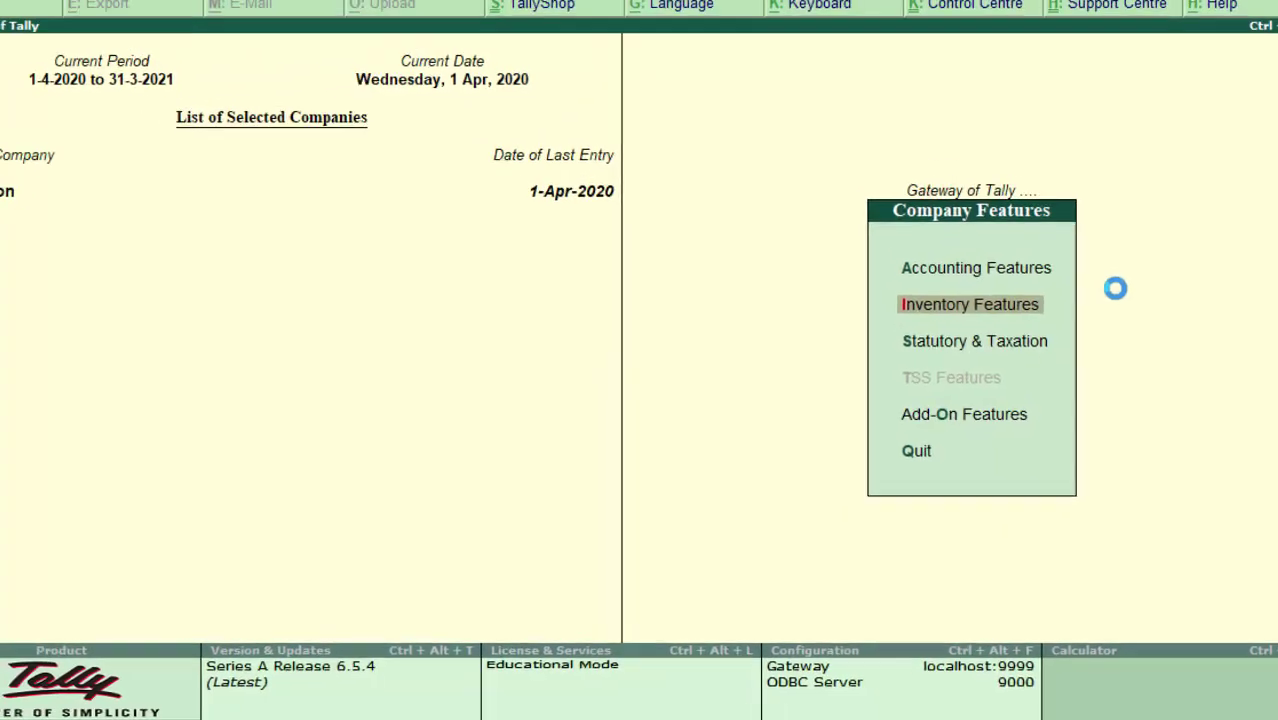
# - Start a new Purchase voucher from Accounting Vouchers with F9
pyautogui.press('Escape')
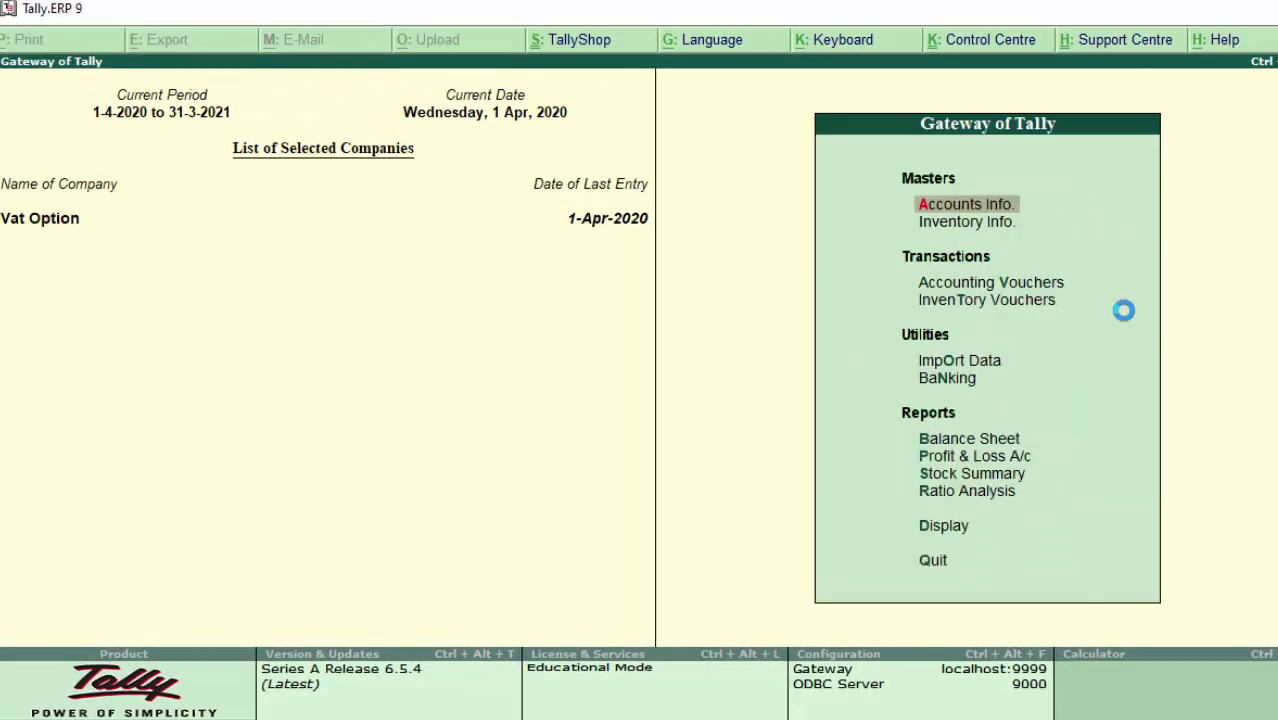
pyautogui.click(1008, 287)
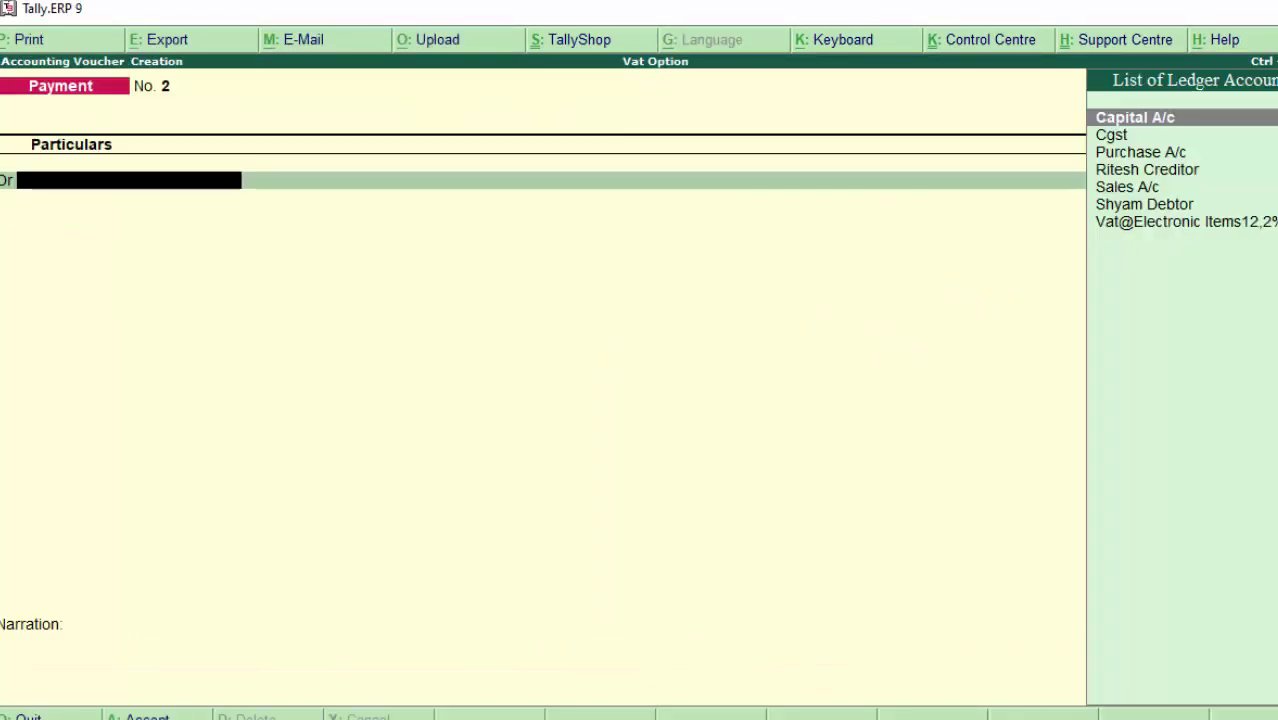
pyautogui.press('F9')
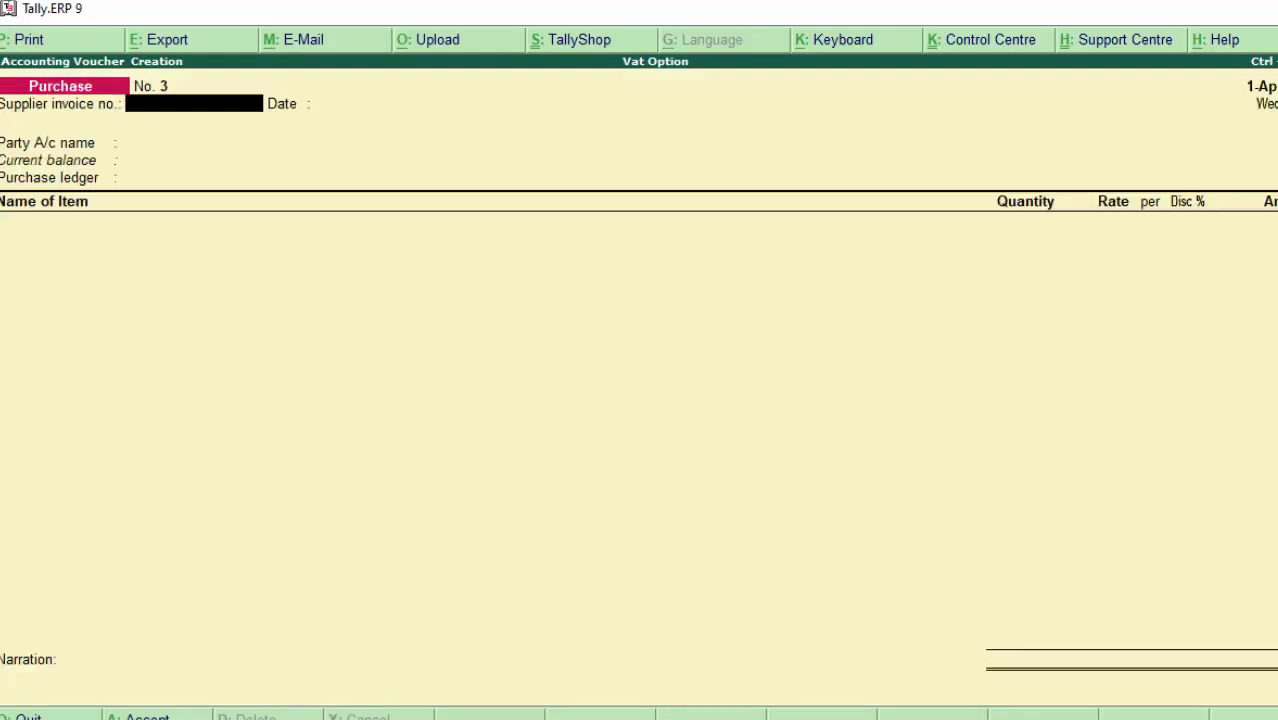
# - Enter supplier invoice 'Delivery chan no.900', keep date 1-Apr-2020, and select the creditor as party
pyautogui.write('7')
pyautogui.press('BackSpace')
pyautogui.write('Deli')
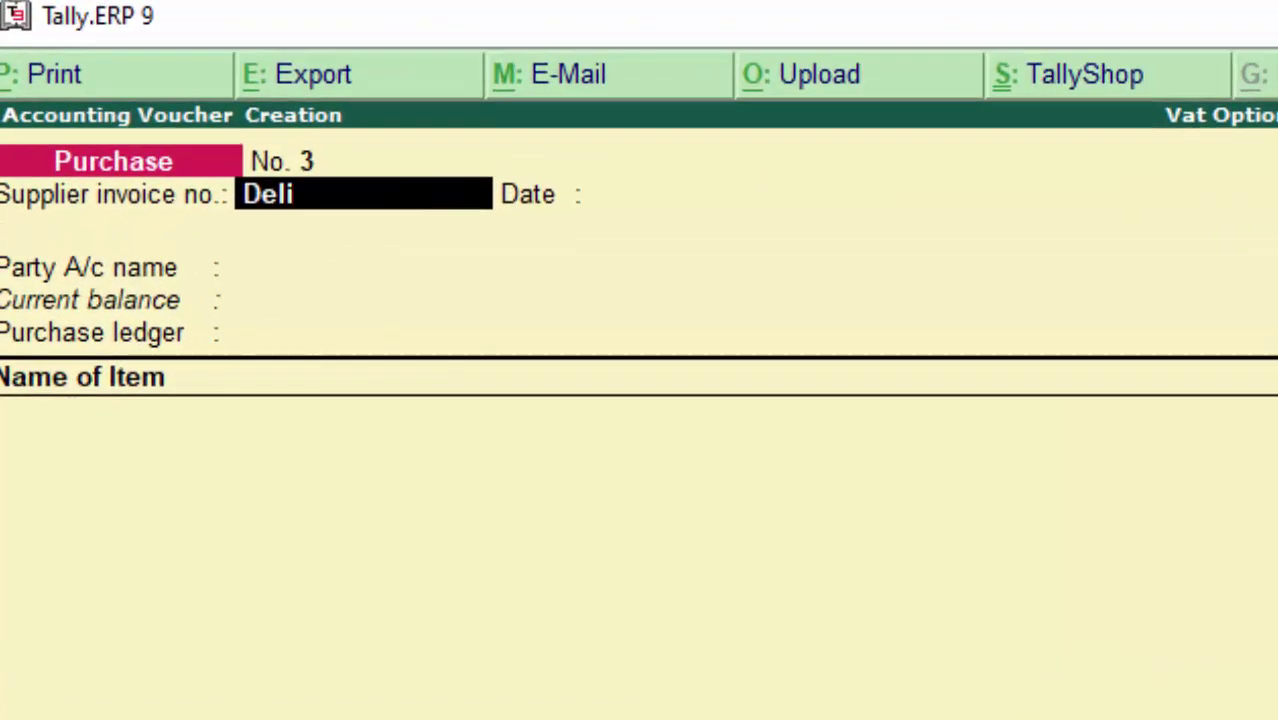
pyautogui.write('very cha')
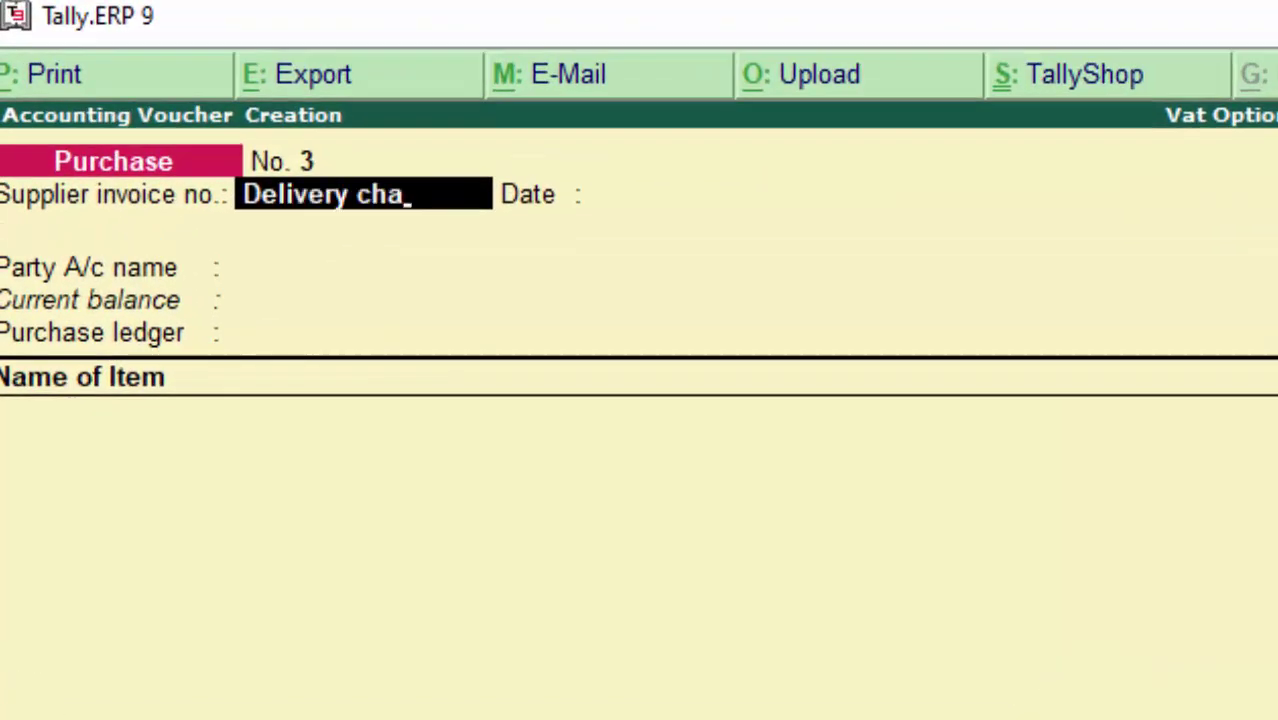
pyautogui.write('n no.')
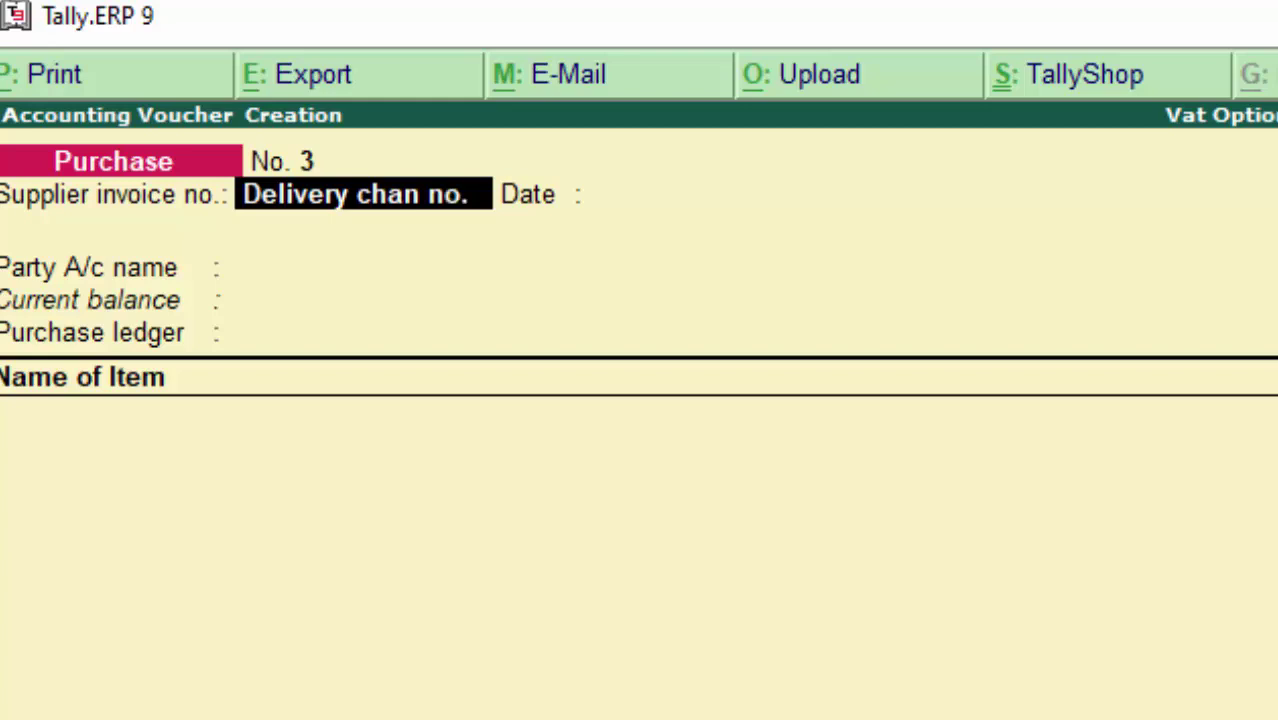
pyautogui.write('900')
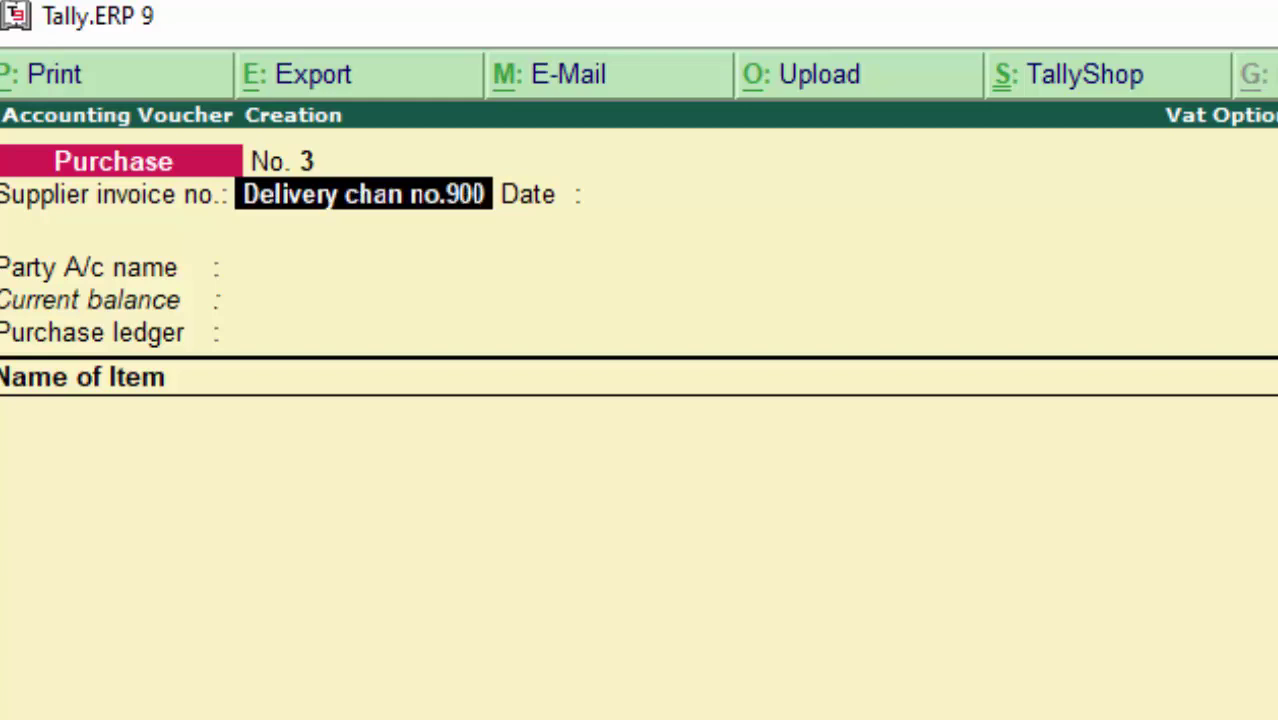
pyautogui.press('Return')
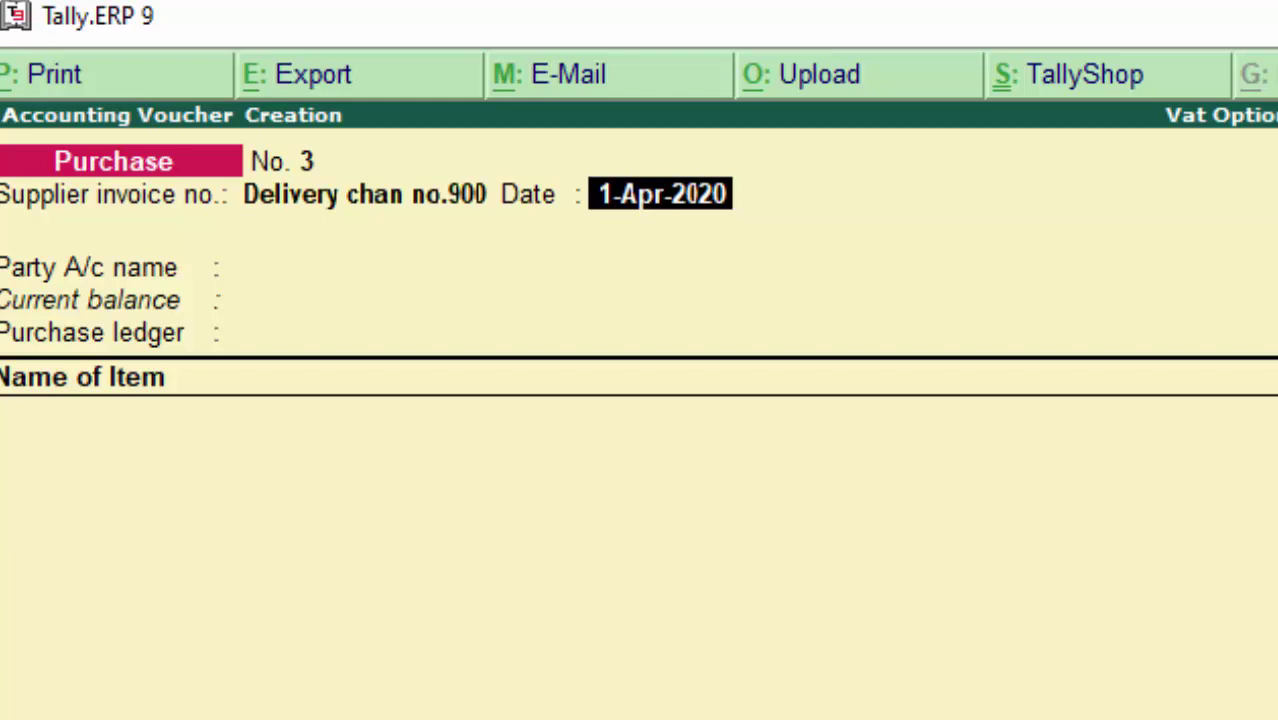
pyautogui.press('Return')
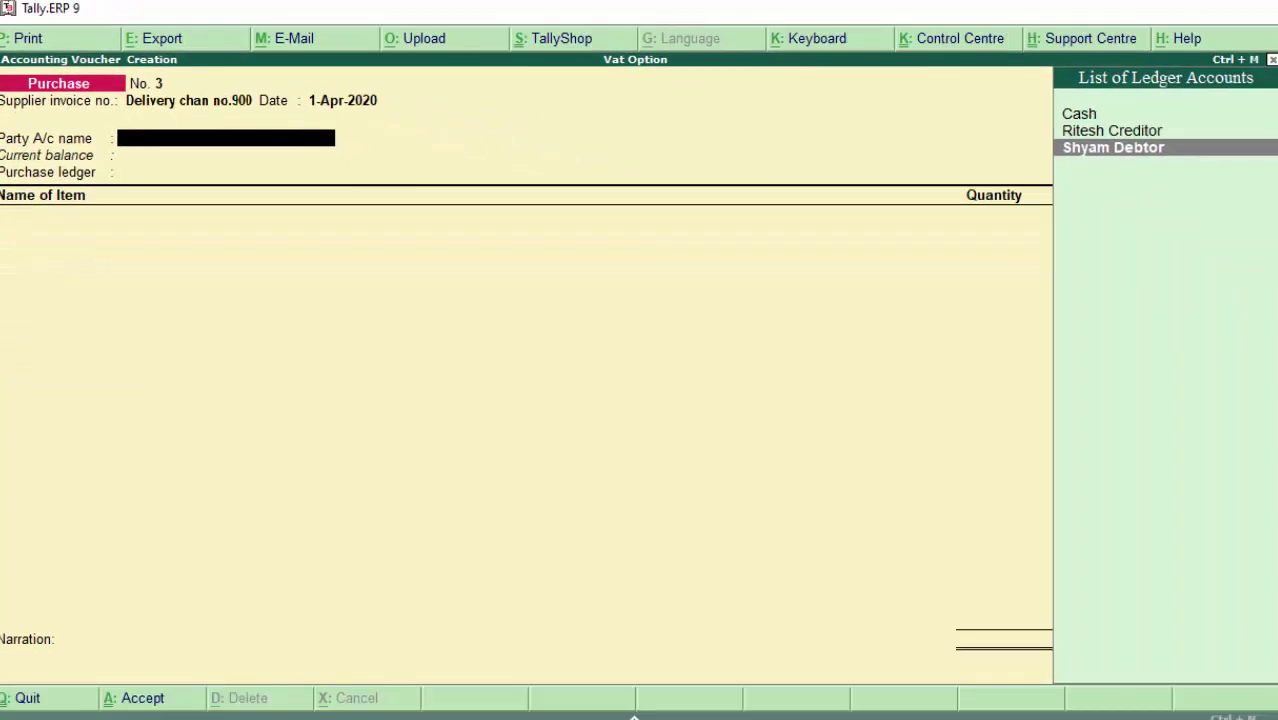
pyautogui.press('Up')
pyautogui.press('Return')
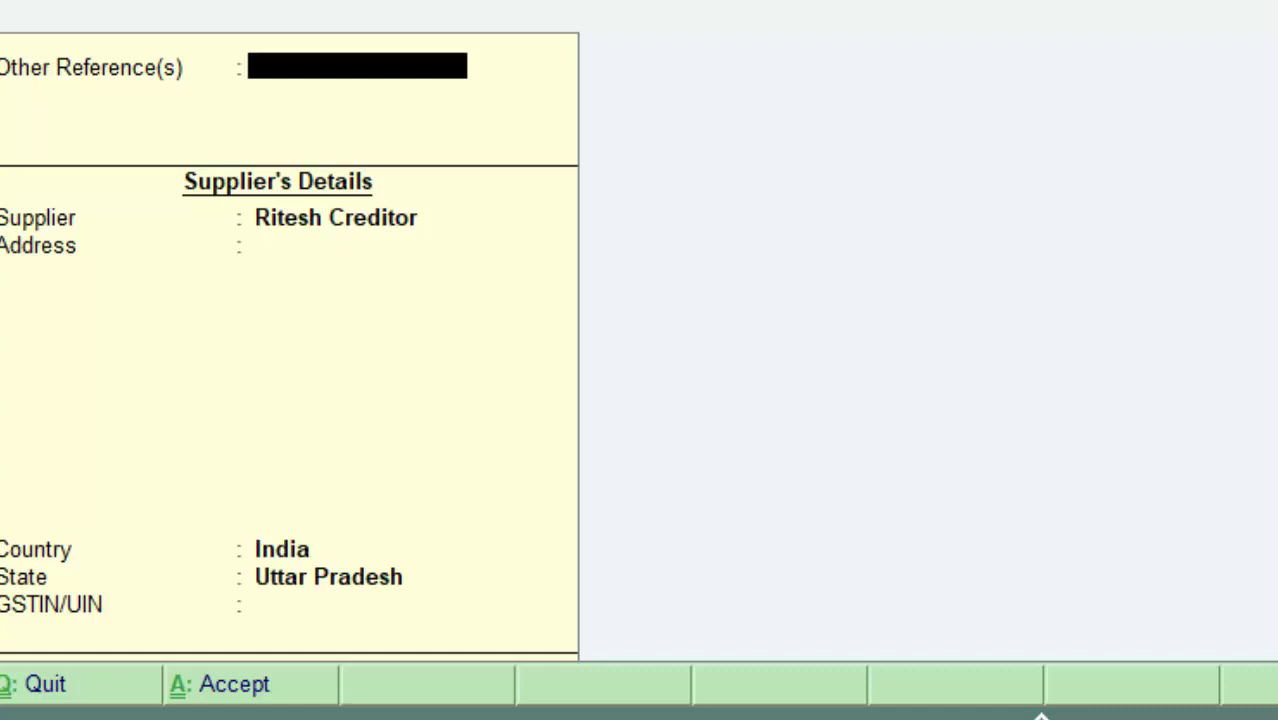
# - Fill in supplier address 'New Colony Deoria' and accept the supplier details
pyautogui.press('Return')
pyautogui.press('Return')
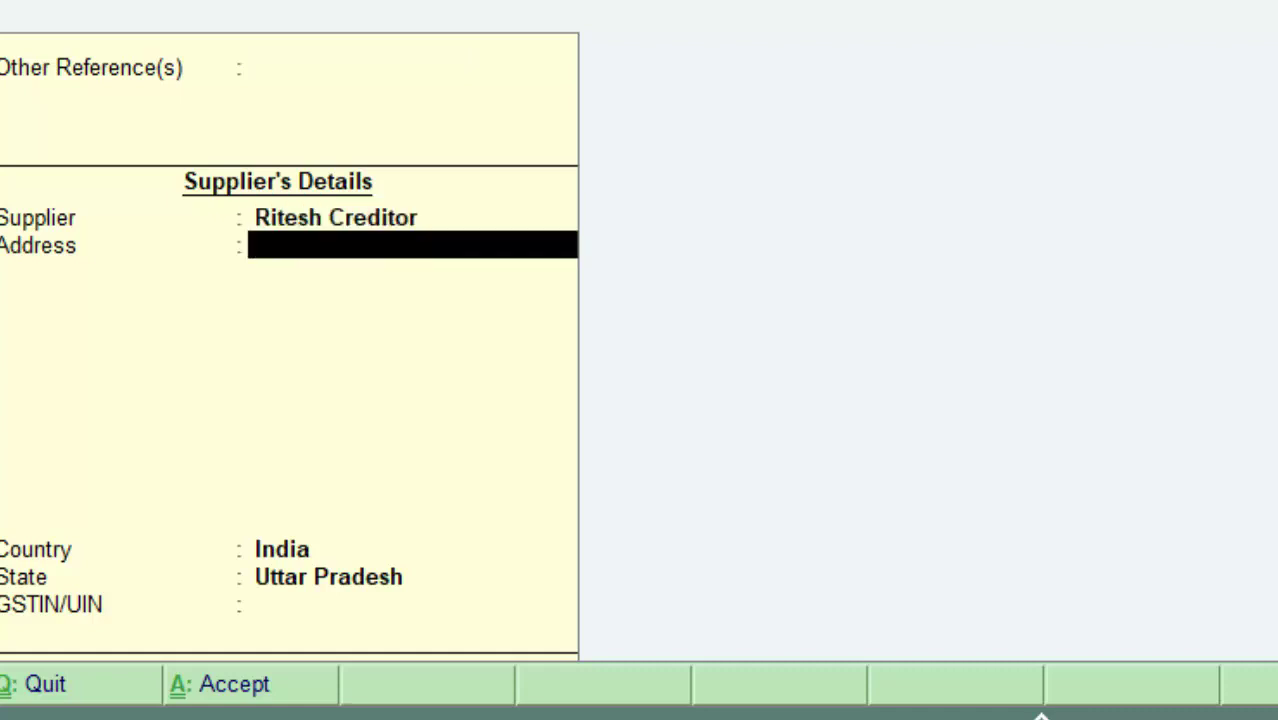
pyautogui.write('N')
pyautogui.write('ew Col')
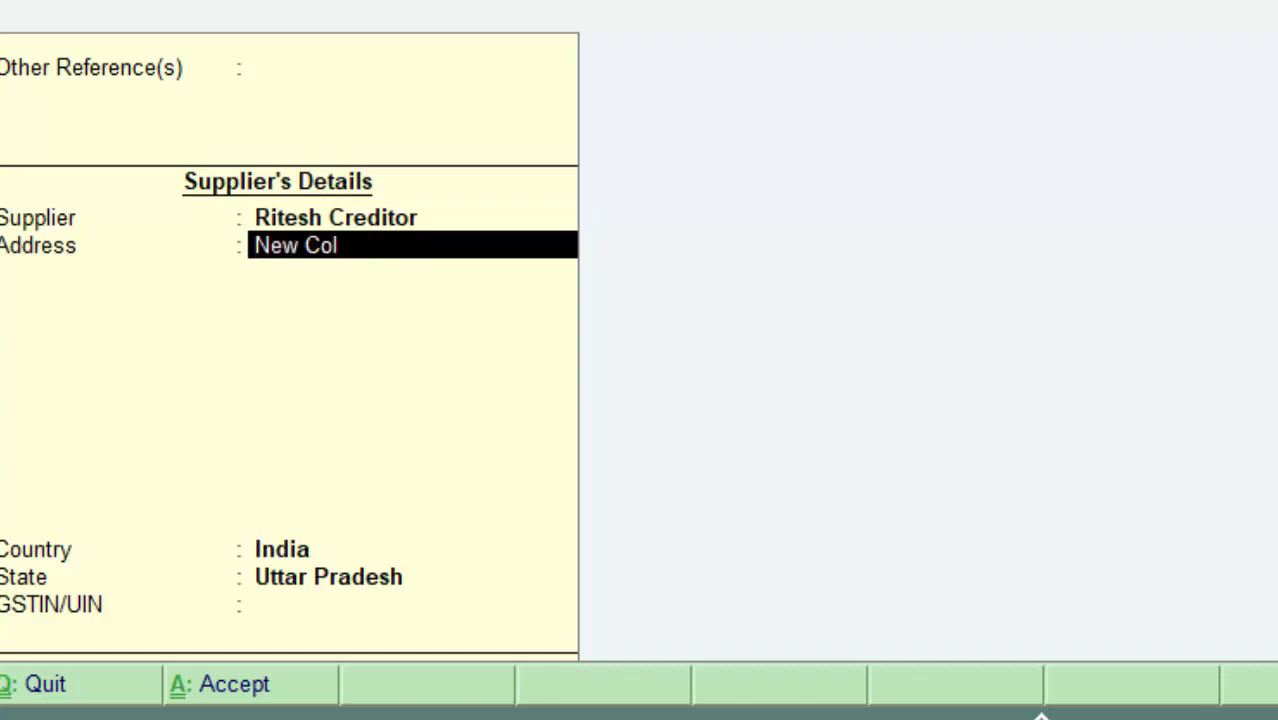
pyautogui.write('ony')
pyautogui.write(' Deo')
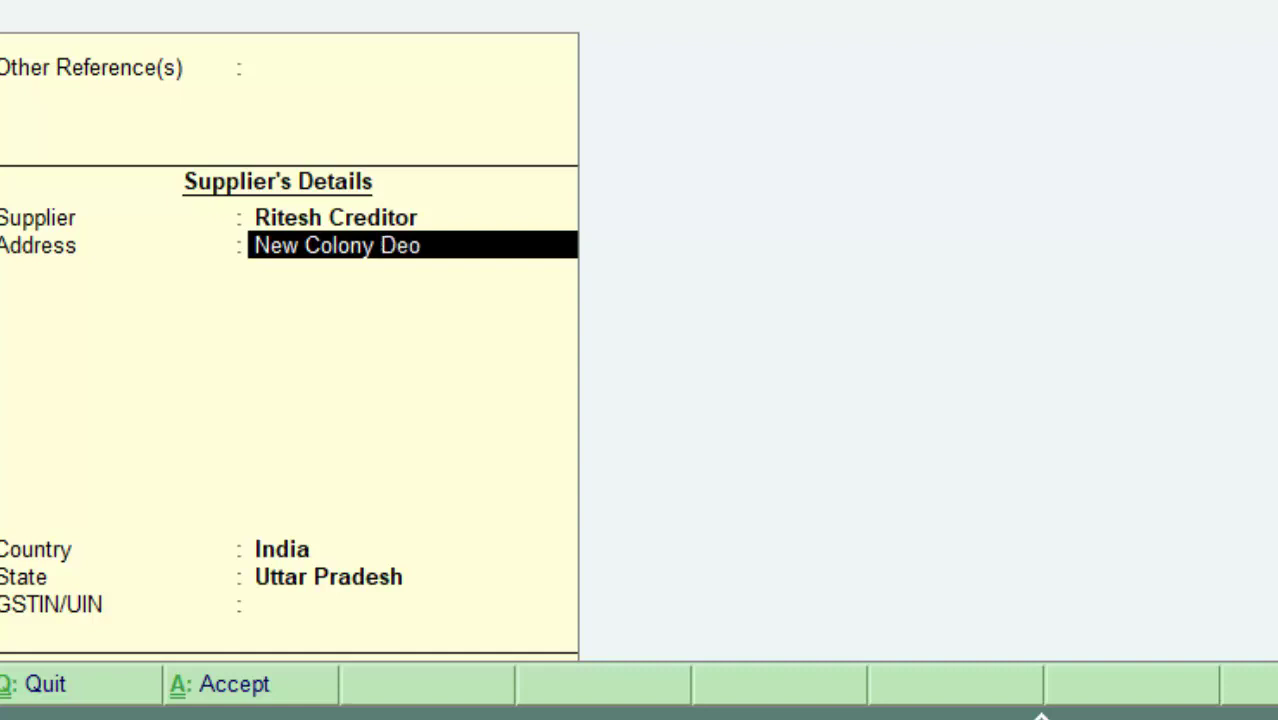
pyautogui.write('ria')
pyautogui.press('Return')
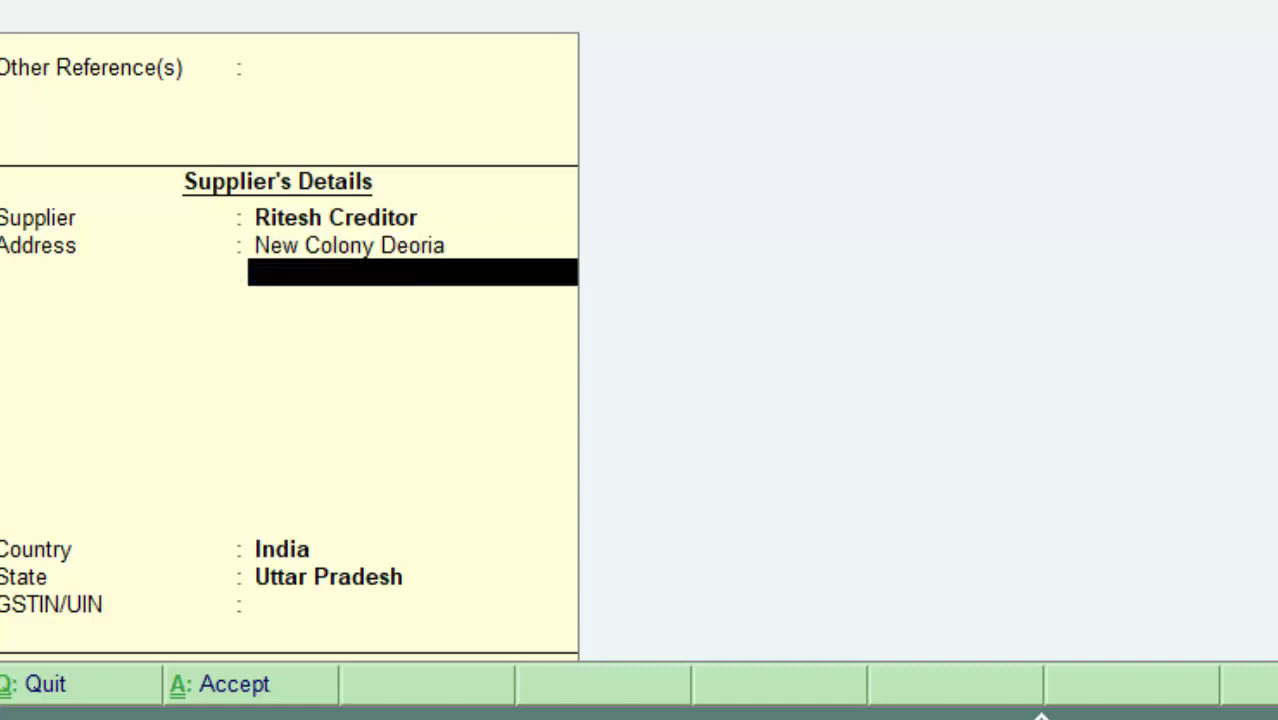
pyautogui.press('Return')
pyautogui.press('Return')
pyautogui.press('Return')
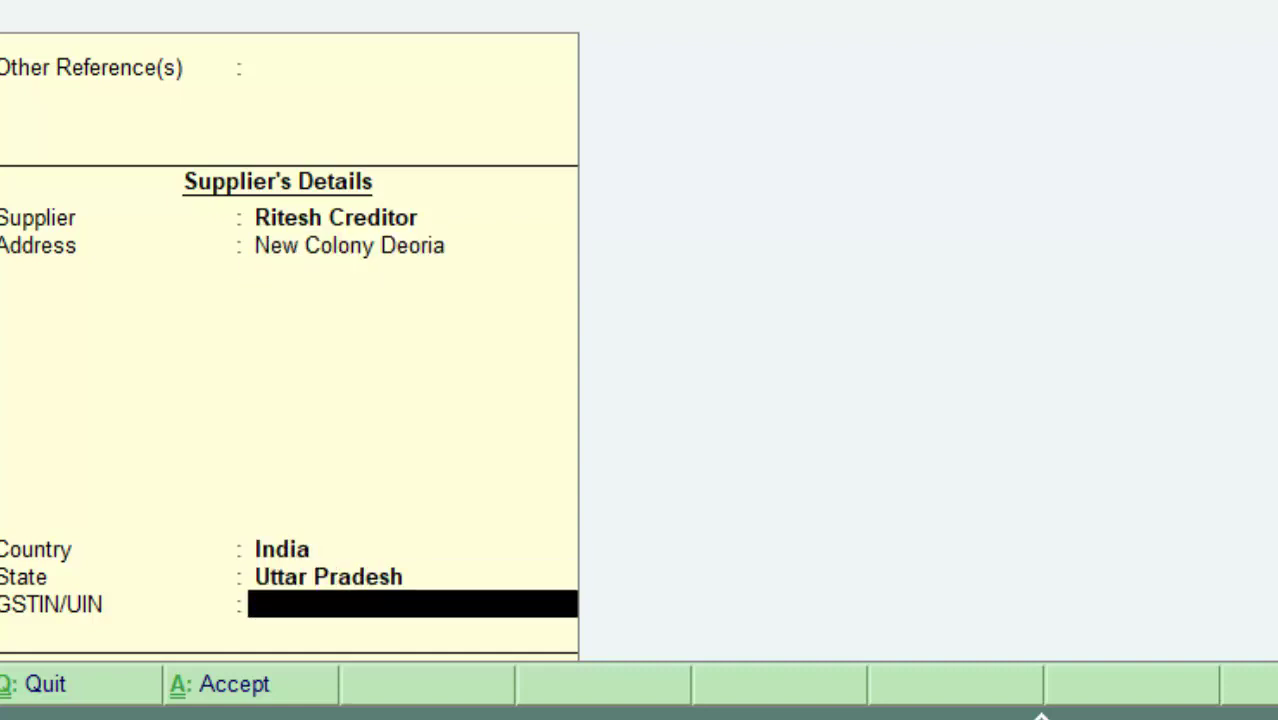
pyautogui.press('Return')
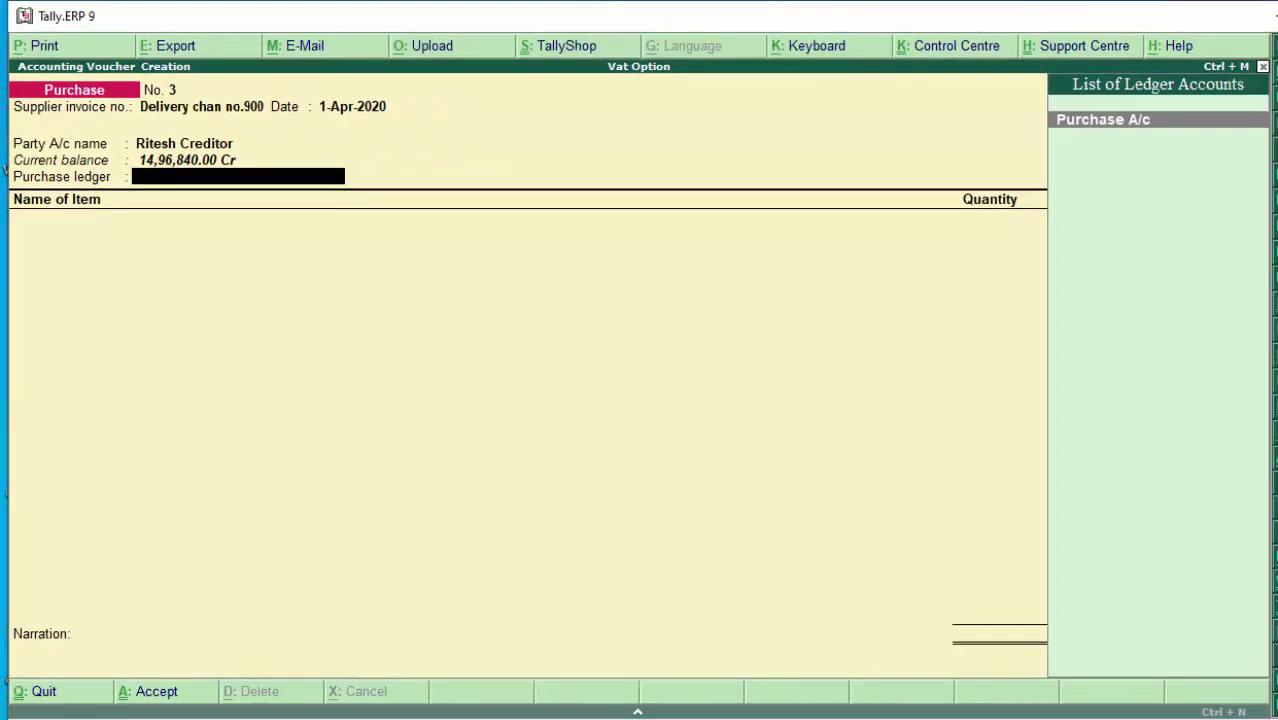
# - Select Purchase A/c as purchase ledger and create a new stock item named Headphone
pyautogui.press('Return')
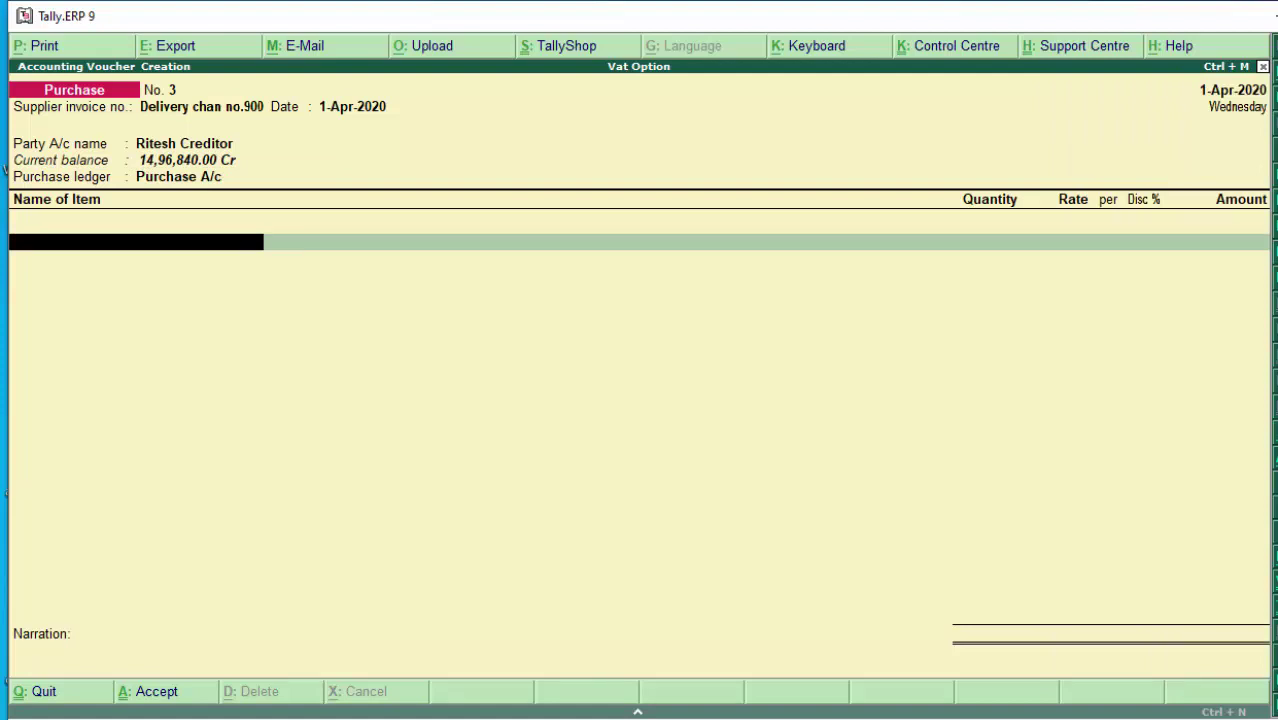
pyautogui.hotkey('alt', 'c')
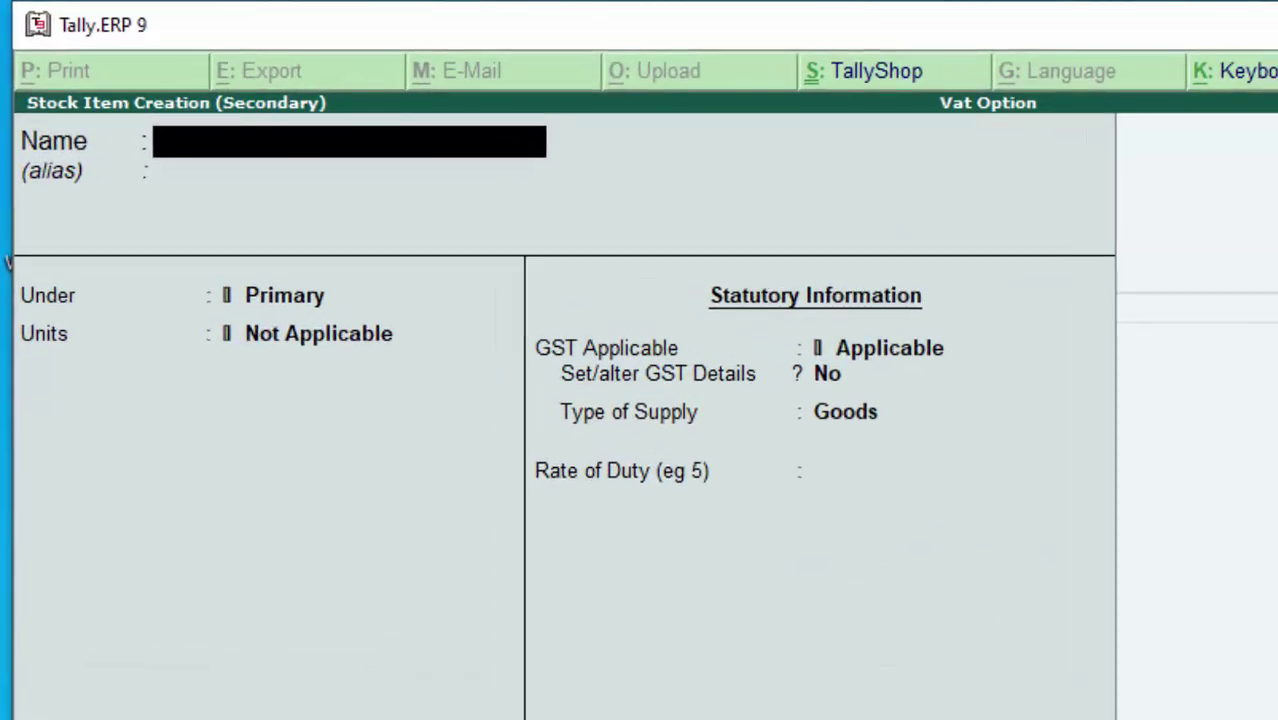
pyautogui.write('Head')
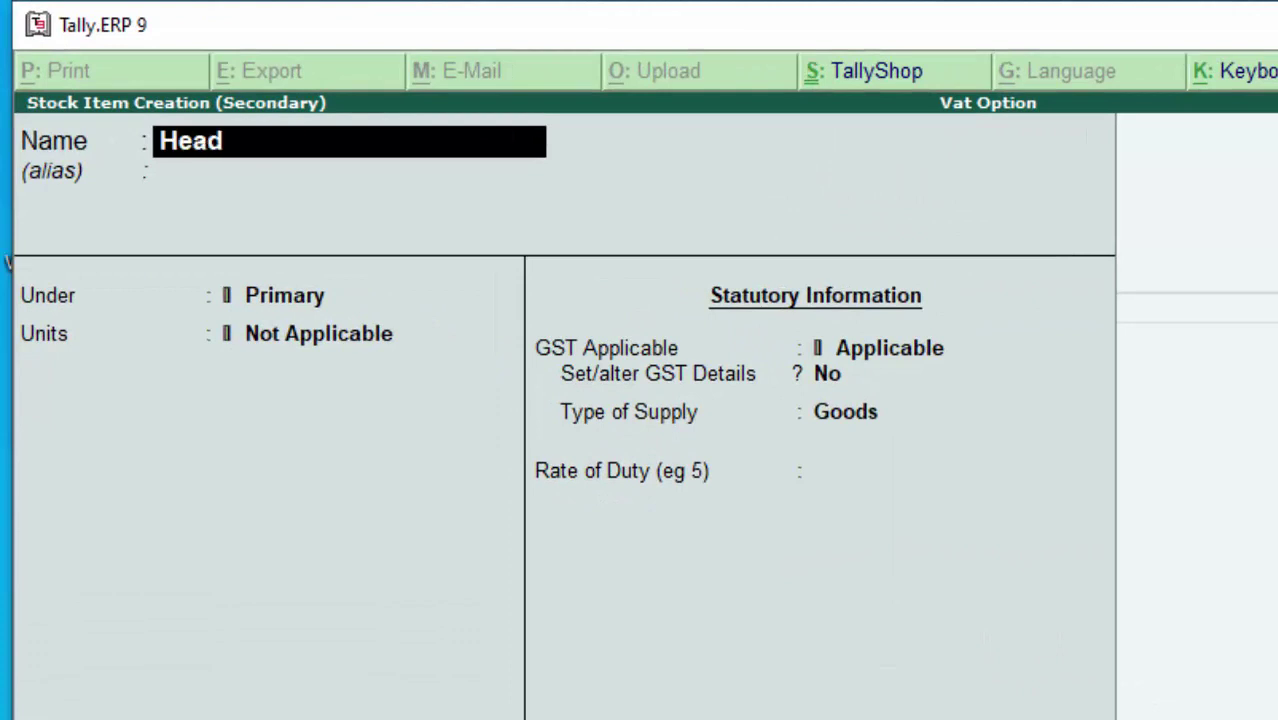
pyautogui.write('phon')
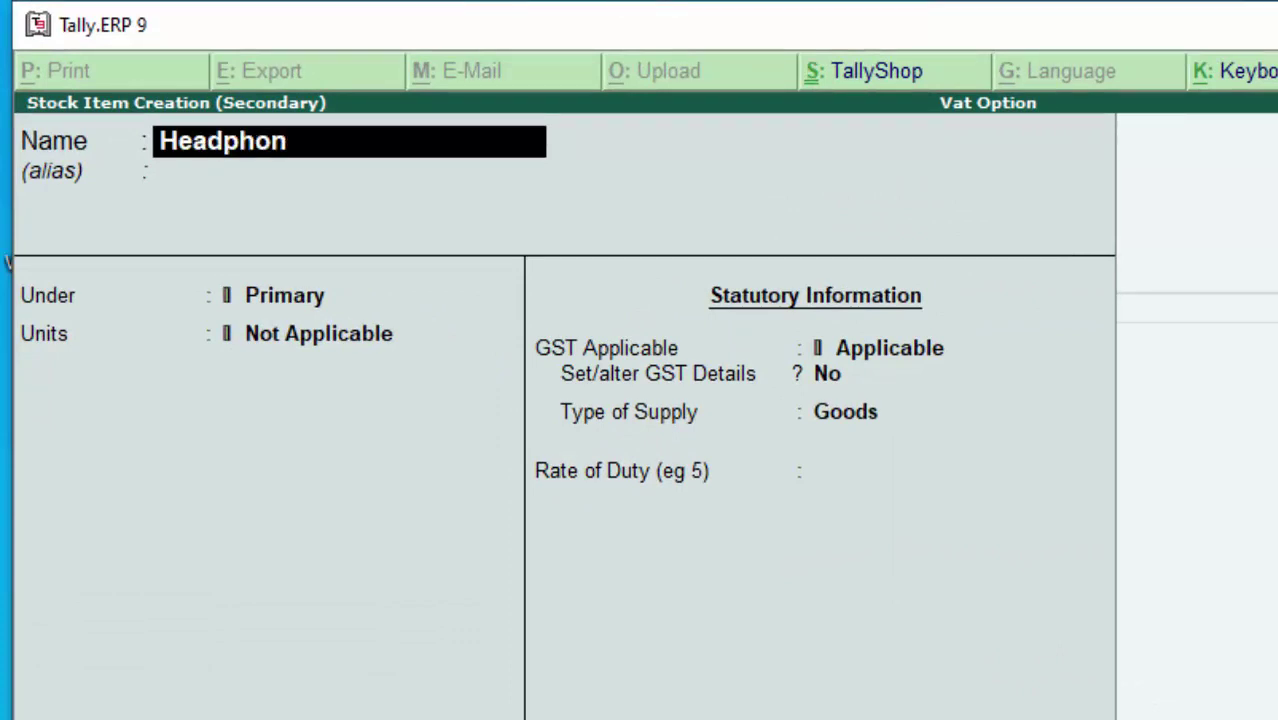
pyautogui.write('e')
pyautogui.press('Return')
# - Give Headphone itm units, GST applicable, Goods supply type, and accept the item
pyautogui.press('Return')
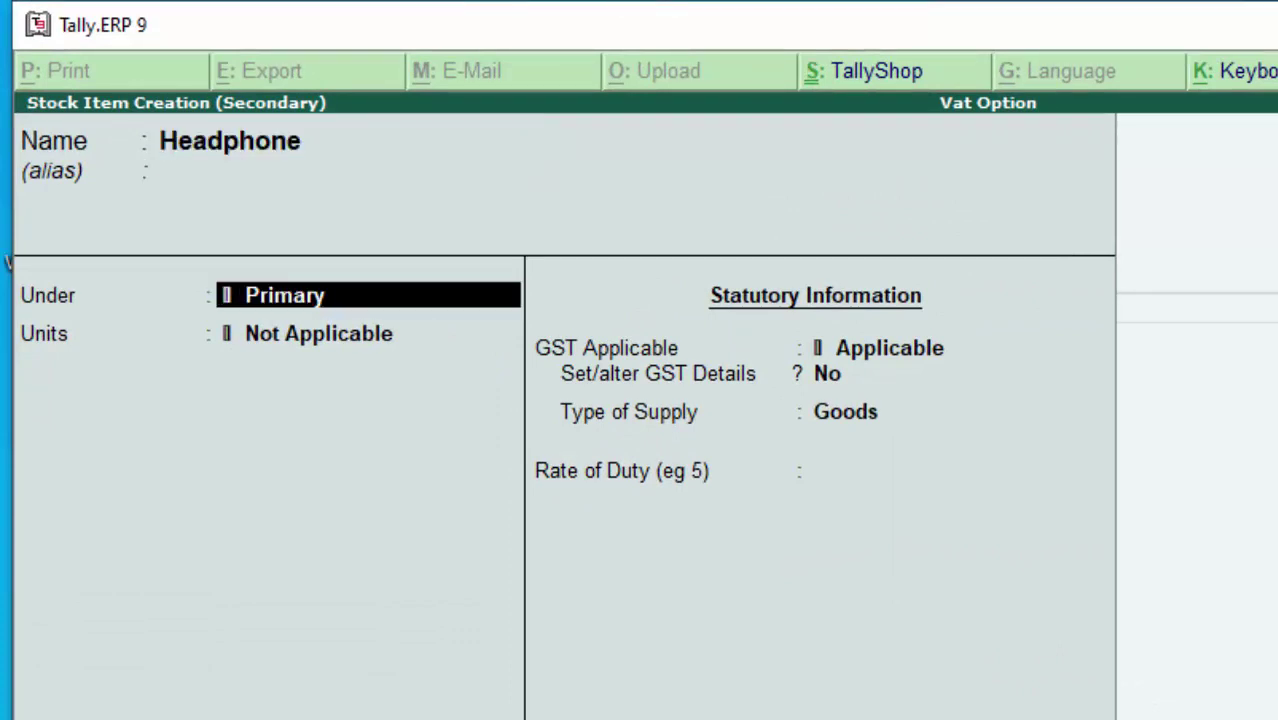
pyautogui.press('Return')
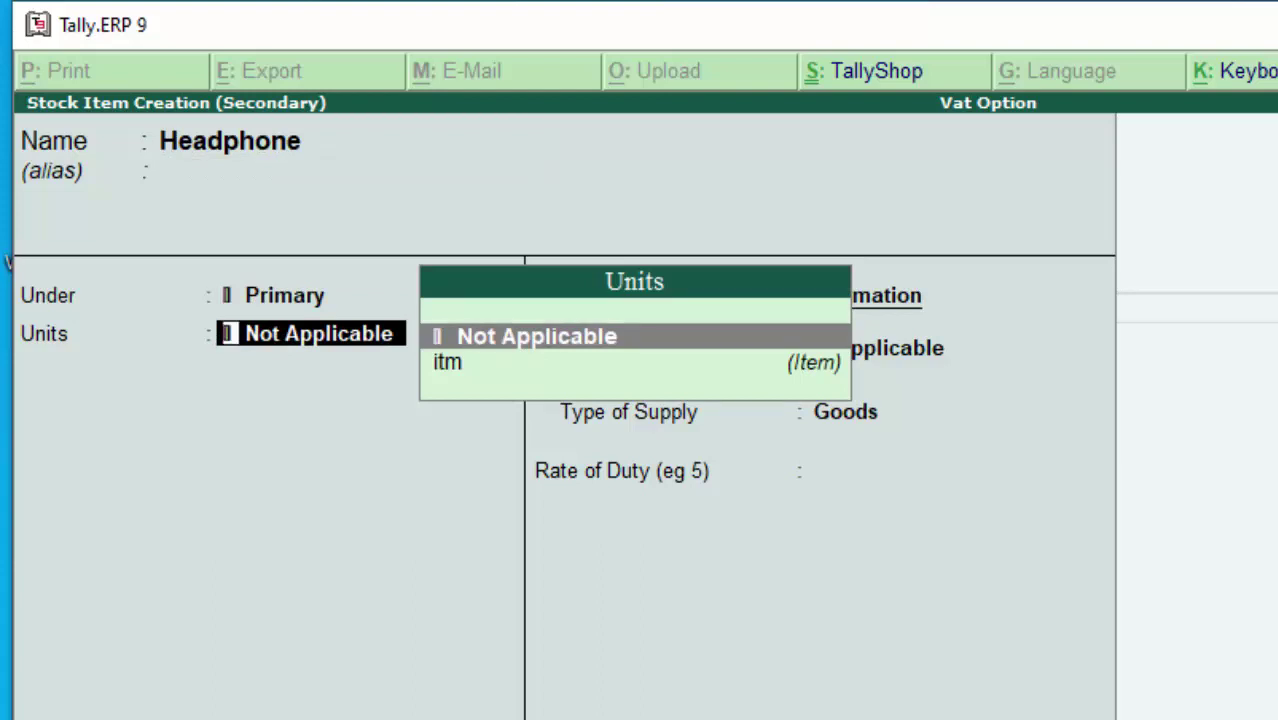
pyautogui.press('Down')
pyautogui.press('Return')
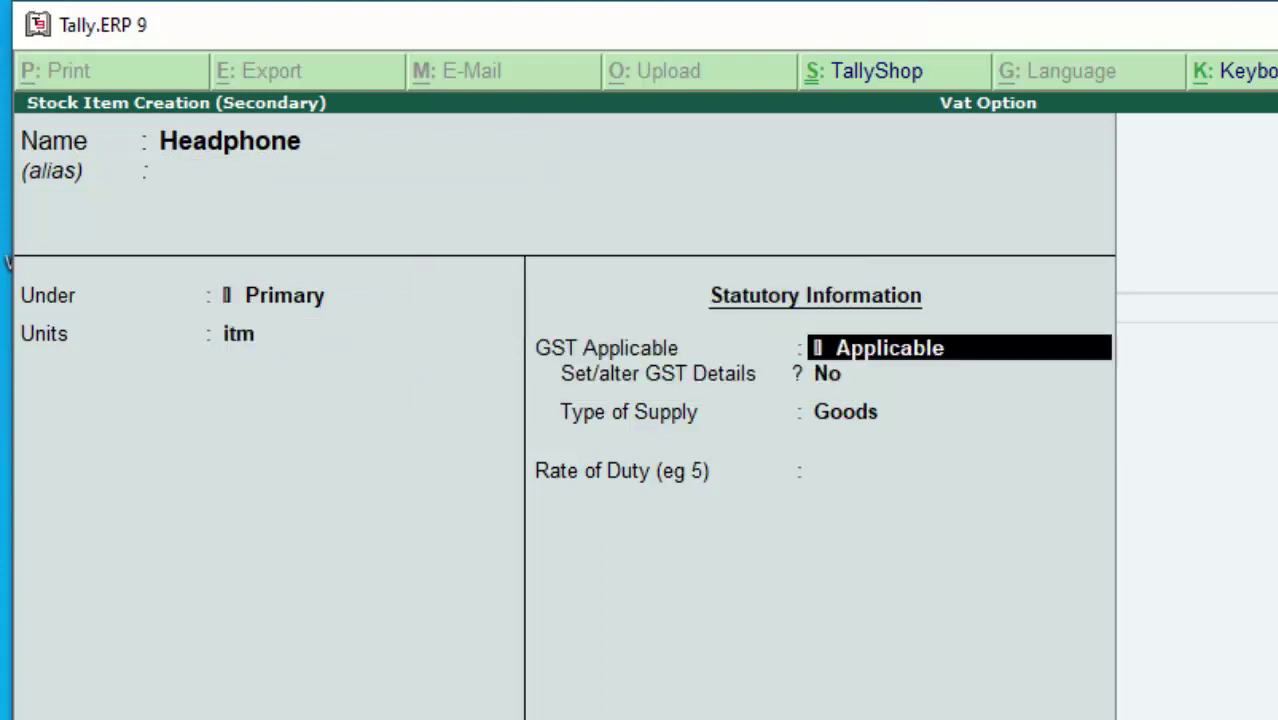
pyautogui.press('Return')
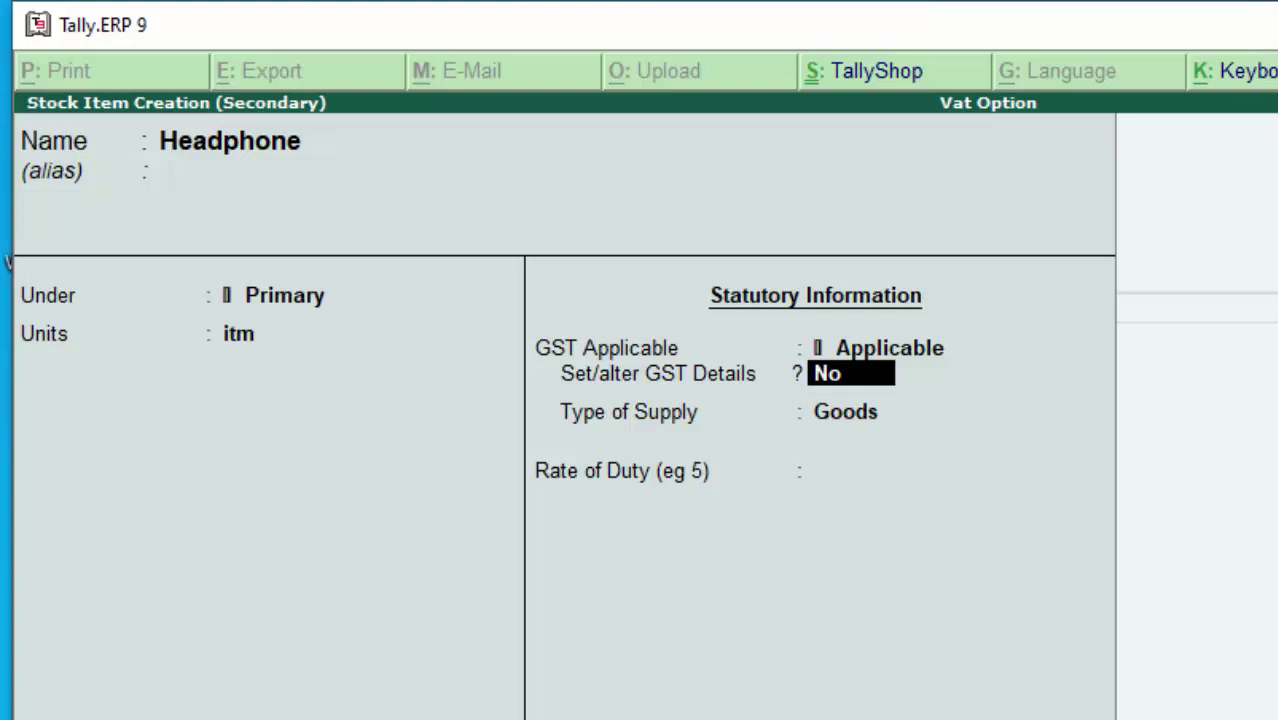
pyautogui.press('Return')
pyautogui.press('Return')
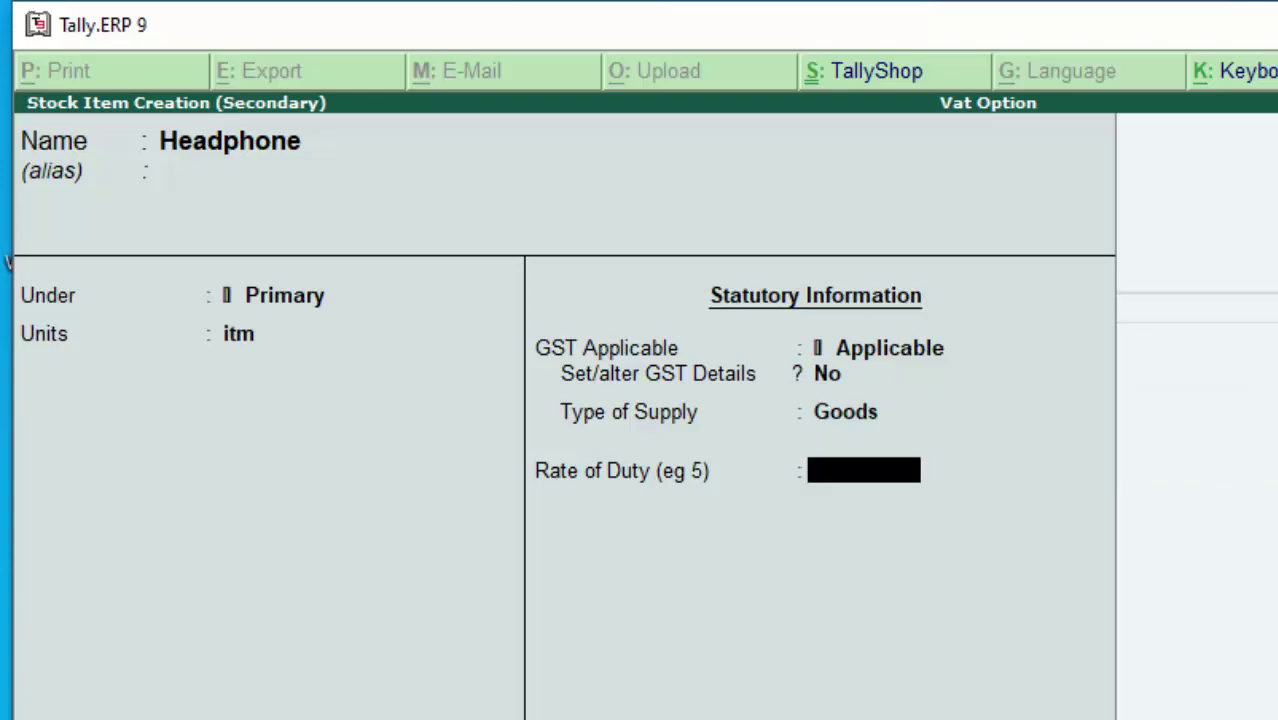
pyautogui.press('Return')
pyautogui.press('Return')
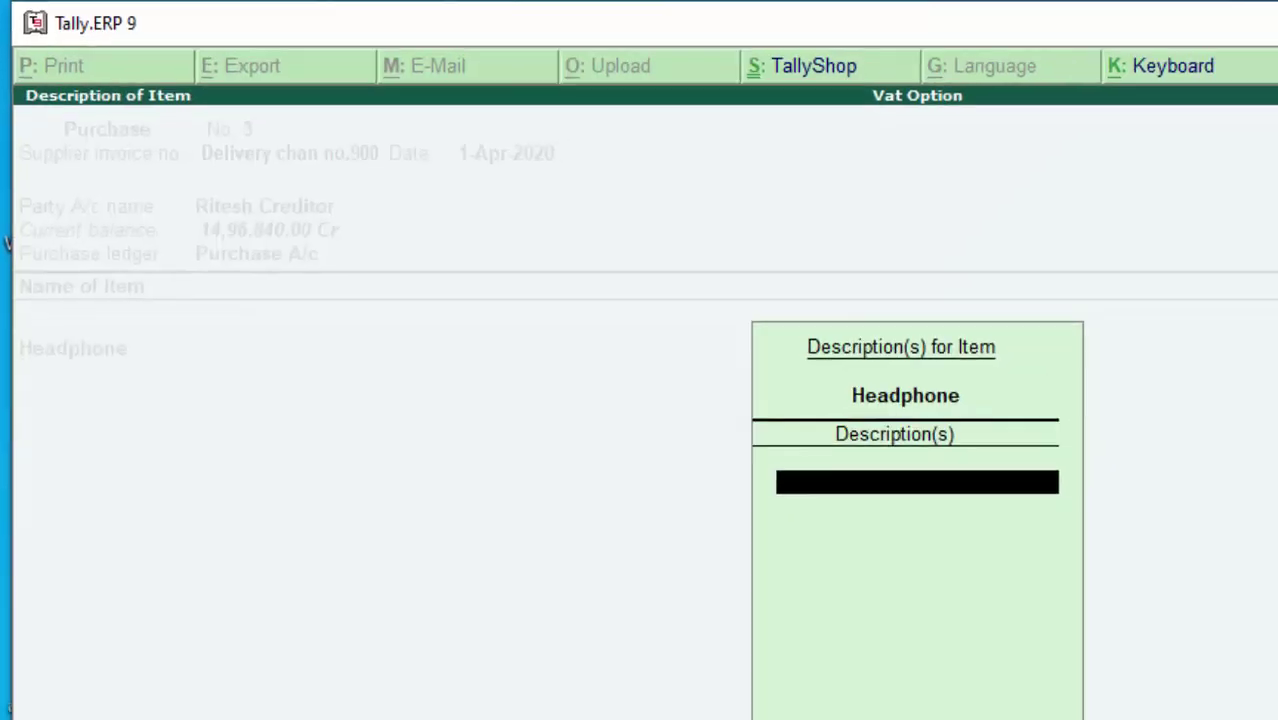
pyautogui.press('Return')
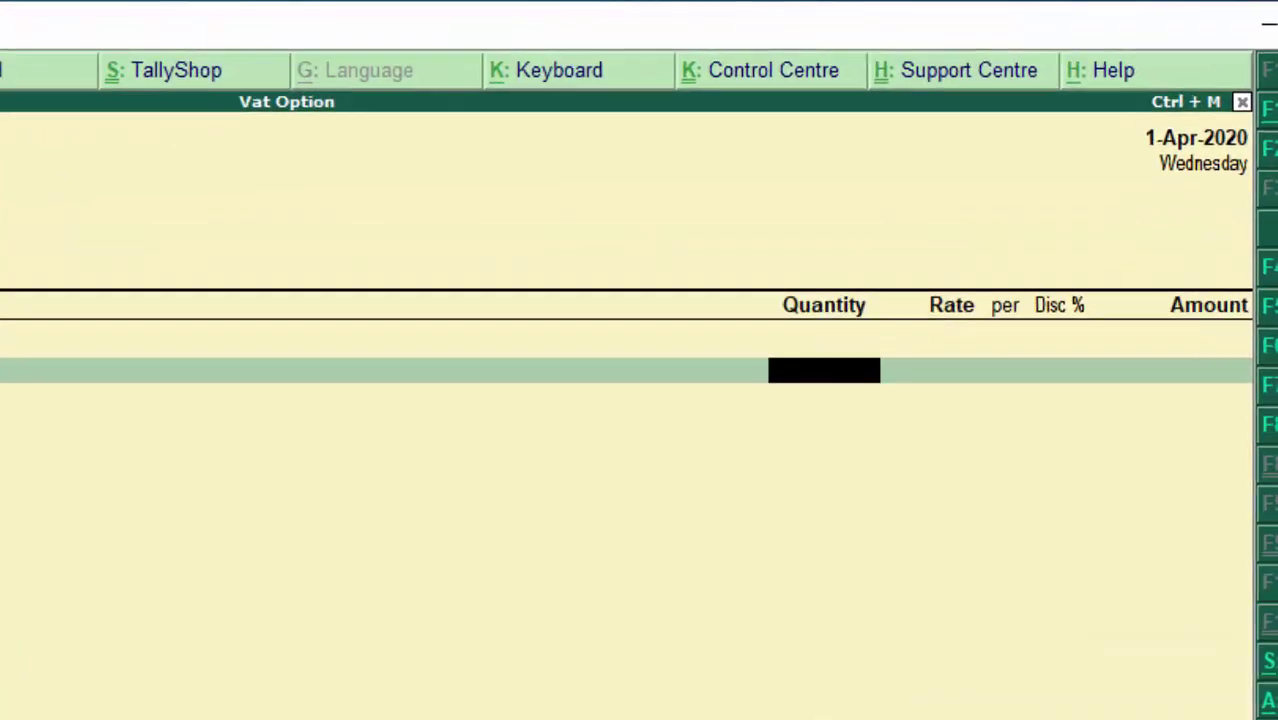
# - Enter the Headphone line as 50 itm at 340 with 1.2% discount
pyautogui.write('50')
pyautogui.press('Return')
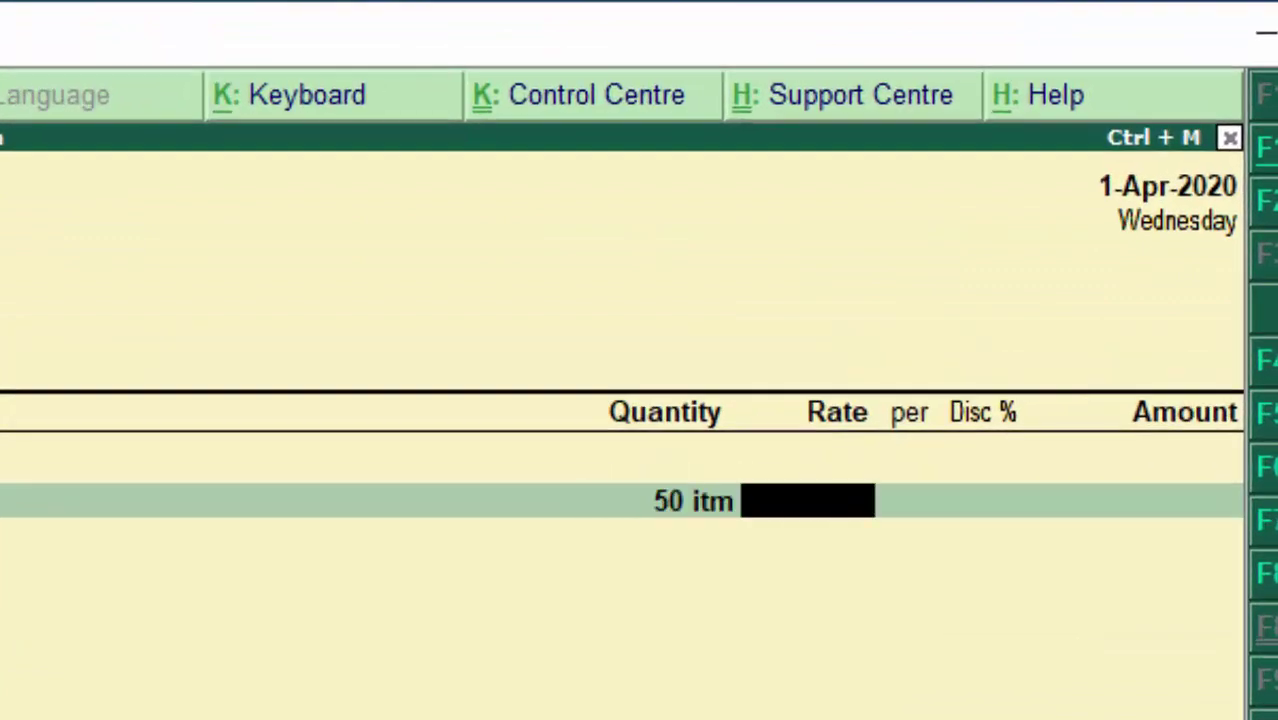
pyautogui.write('340')
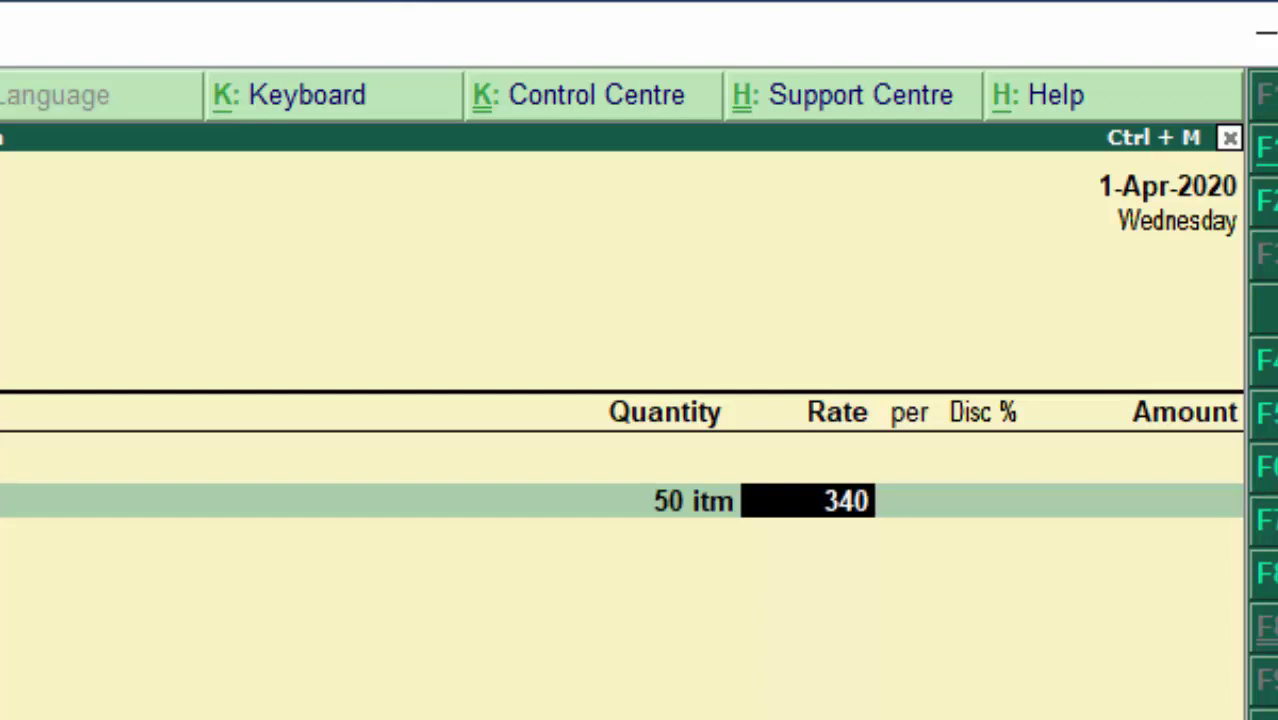
pyautogui.press('Return')
pyautogui.press('Return')
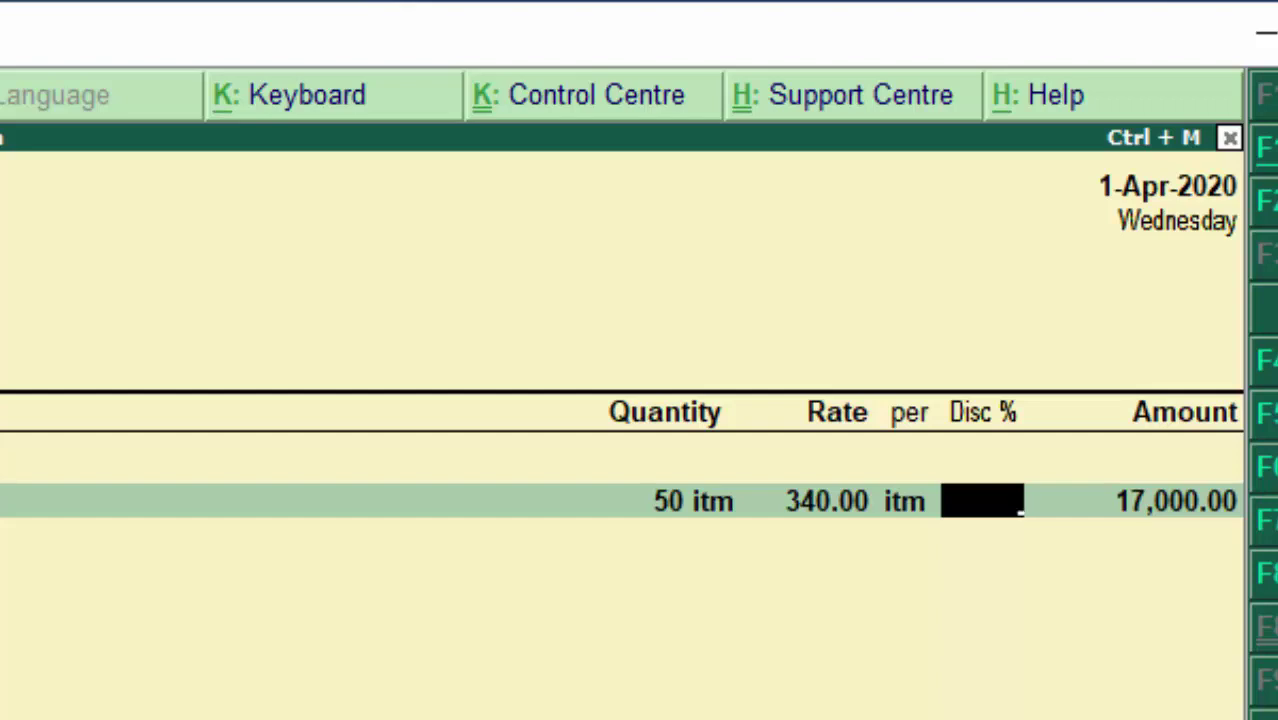
pyautogui.write('1.')
pyautogui.write('2')
pyautogui.press('Return')
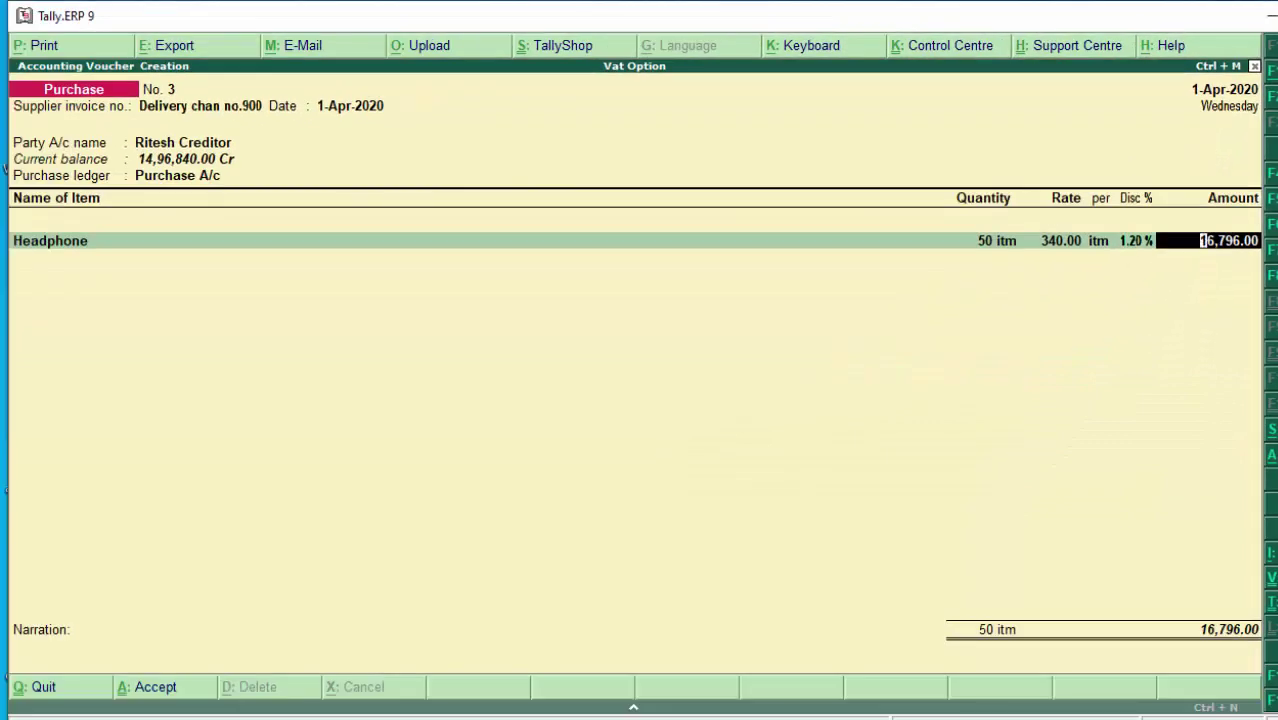
# - Correct the Headphone discount back to 1.2%, totalling 16,796.00, and start a new row
pyautogui.press('BackSpace')
pyautogui.write('0')
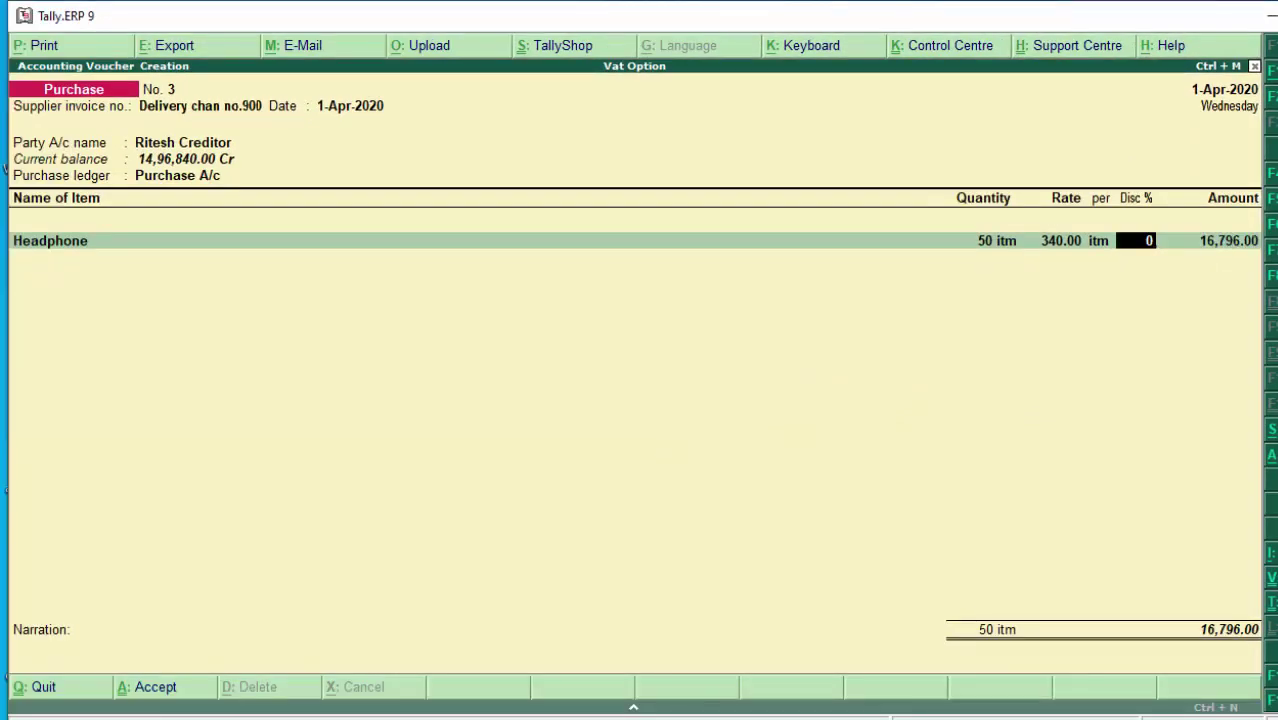
pyautogui.press('Return')
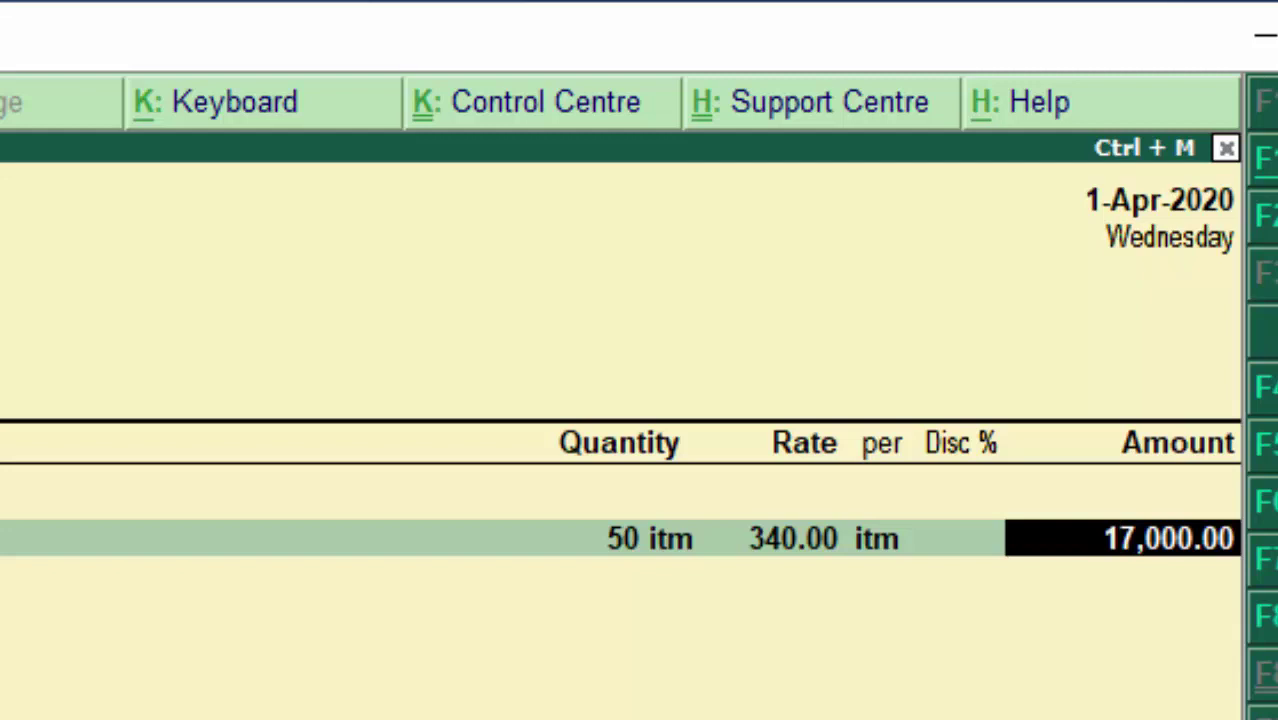
pyautogui.click(960, 538)
pyautogui.write('1')
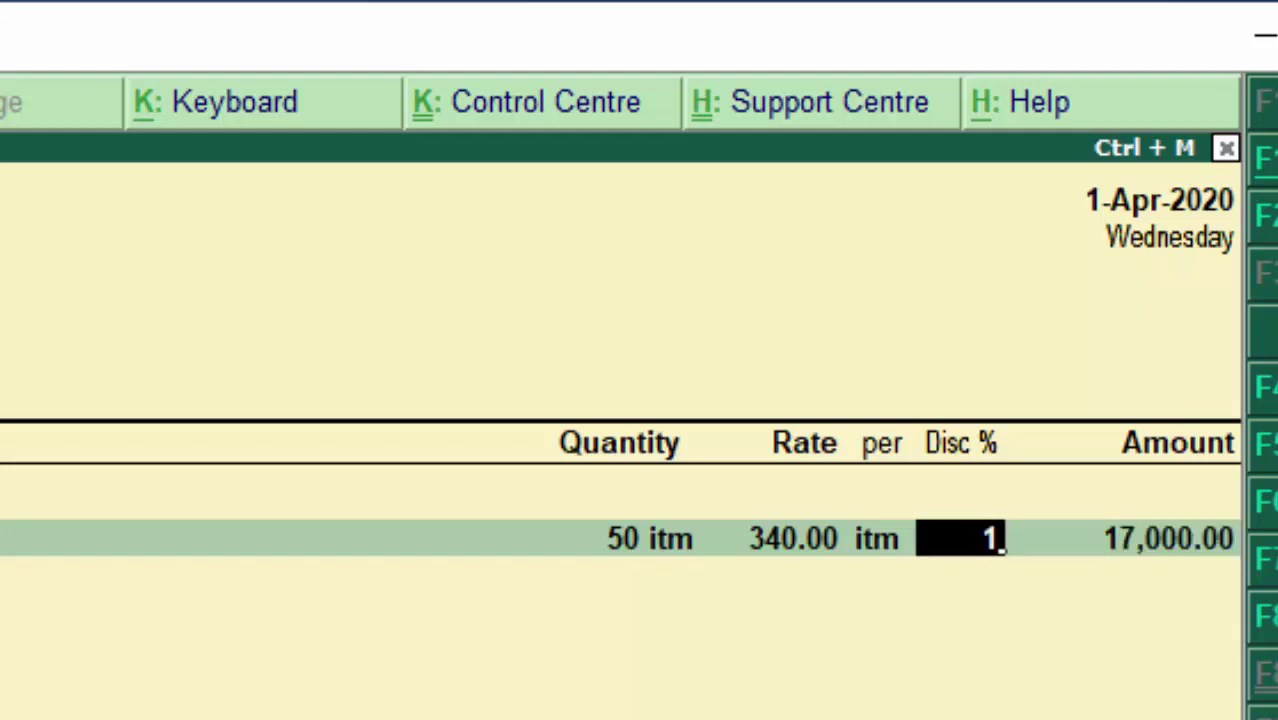
pyautogui.write('.2')
pyautogui.press('Return')
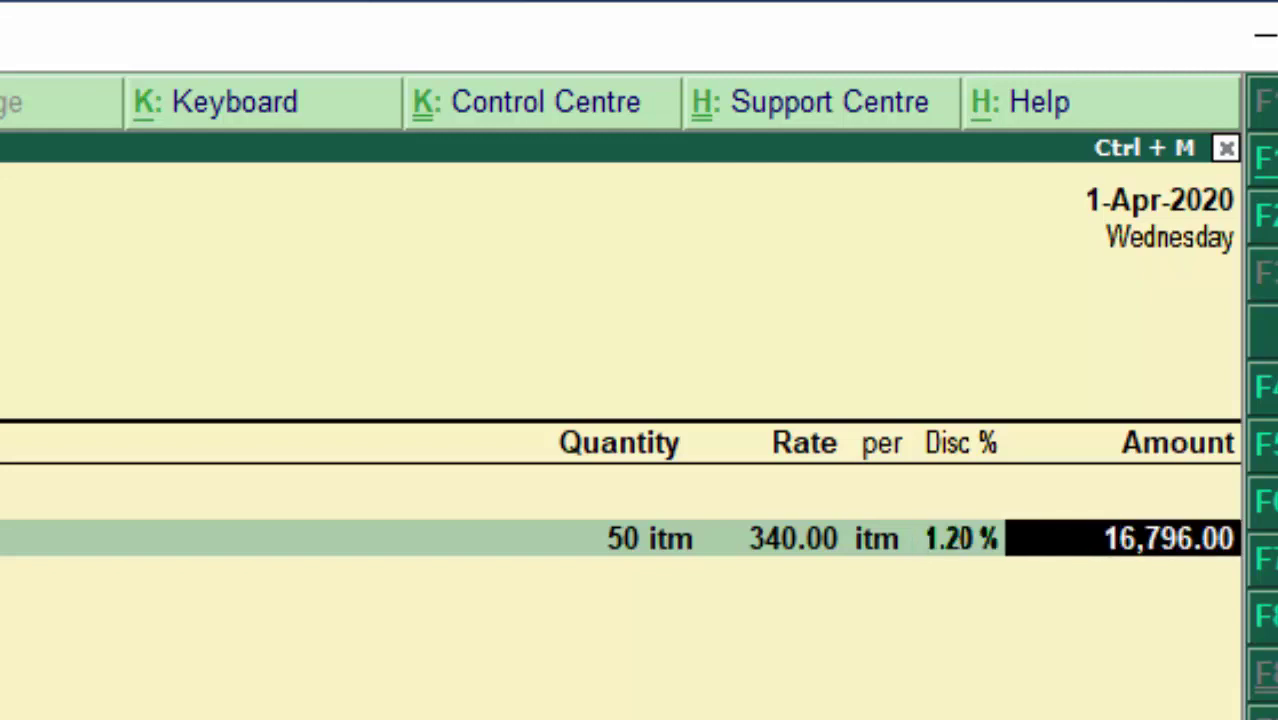
pyautogui.press('Return')
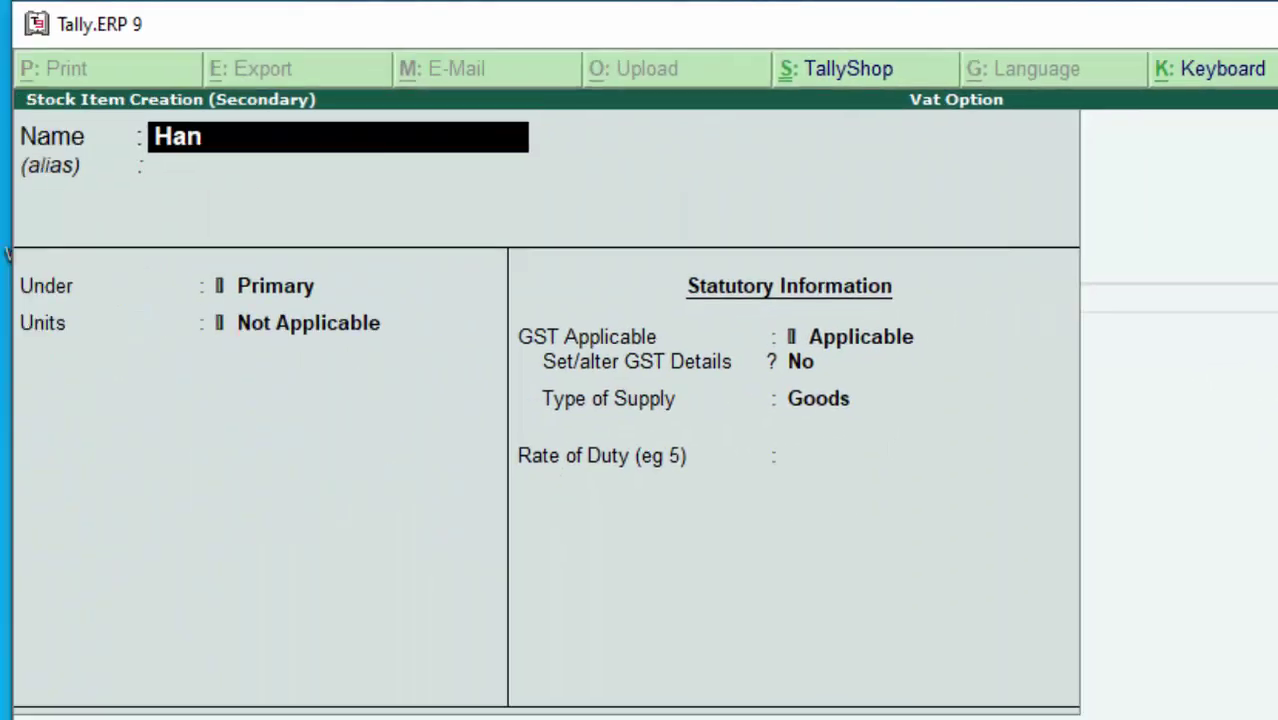
# - Create stock item Hand Wash with itm as its unit
pyautogui.write('d Was')
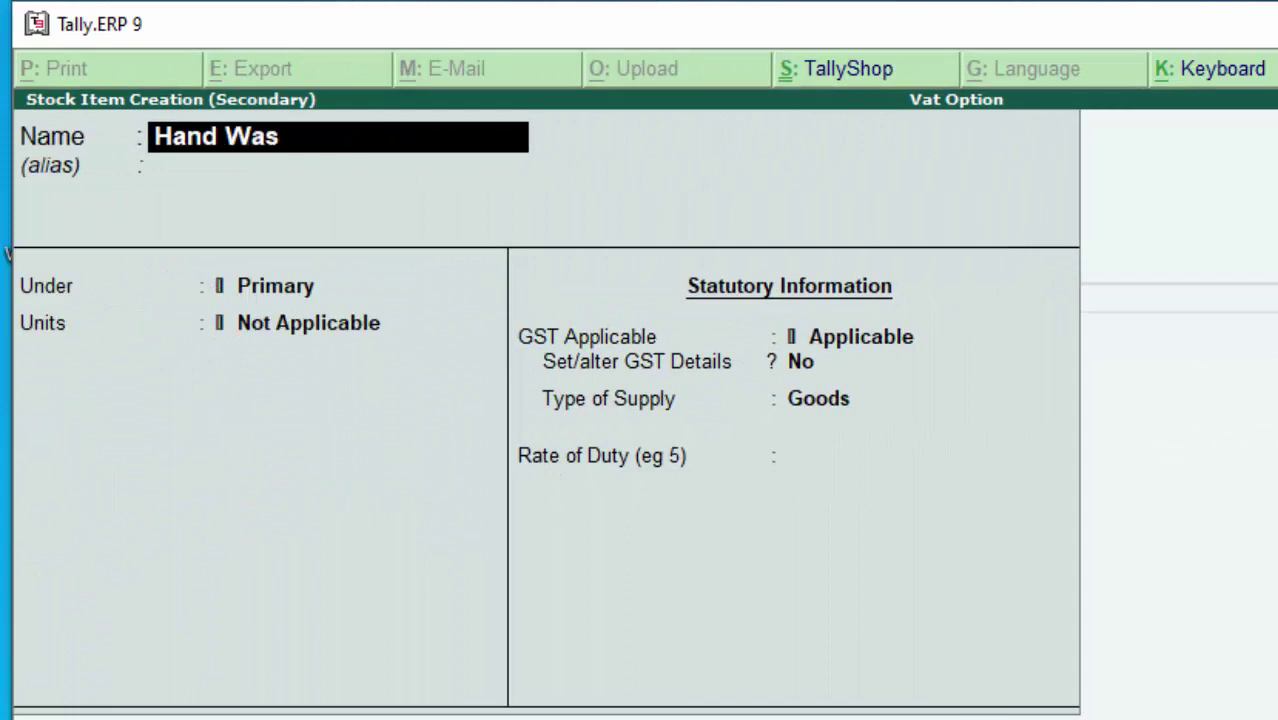
pyautogui.write('h')
pyautogui.press('Return')
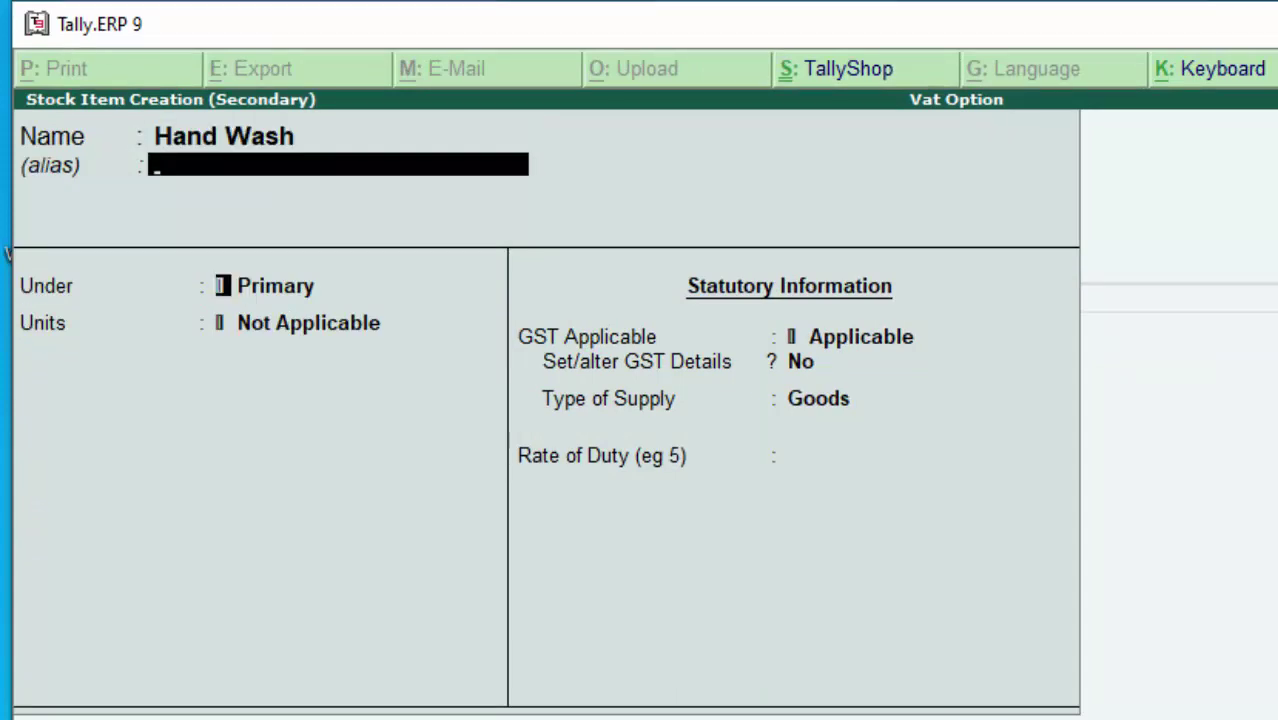
pyautogui.press('Return')
pyautogui.press('Return')
pyautogui.press('Down')
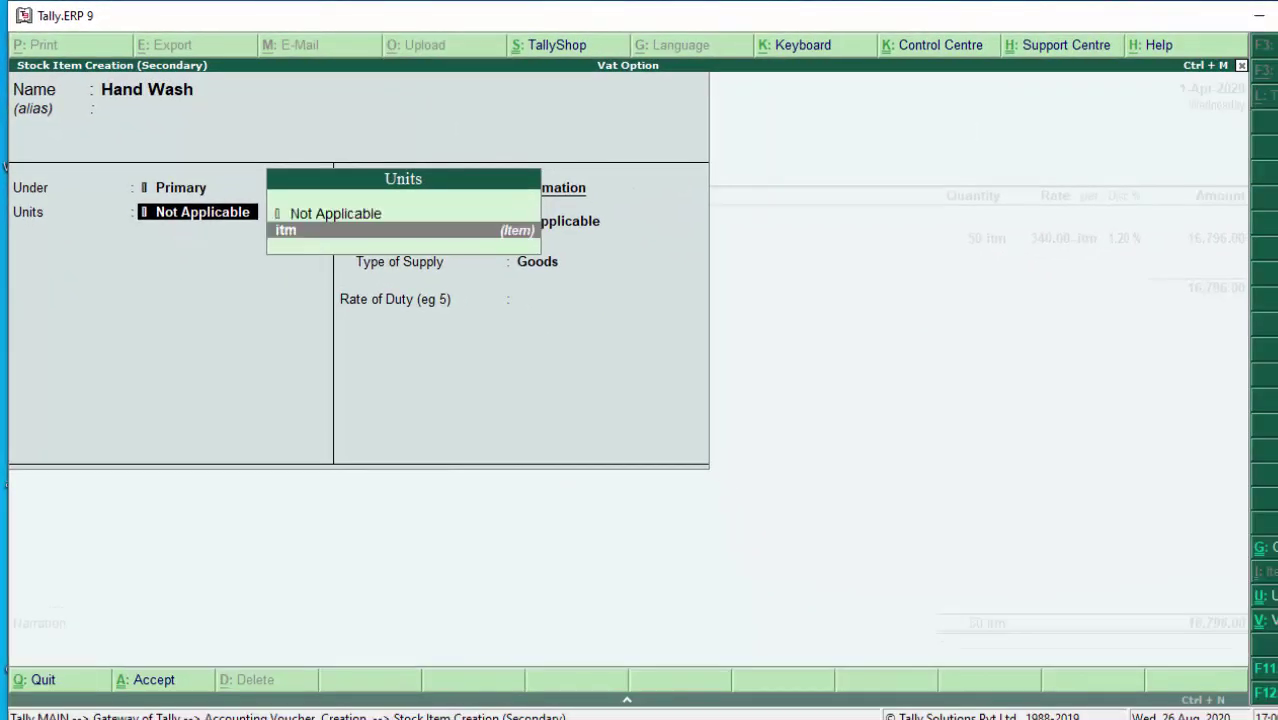
pyautogui.press('Return')
pyautogui.press('Return')
pyautogui.press('Return')
pyautogui.press('Return')
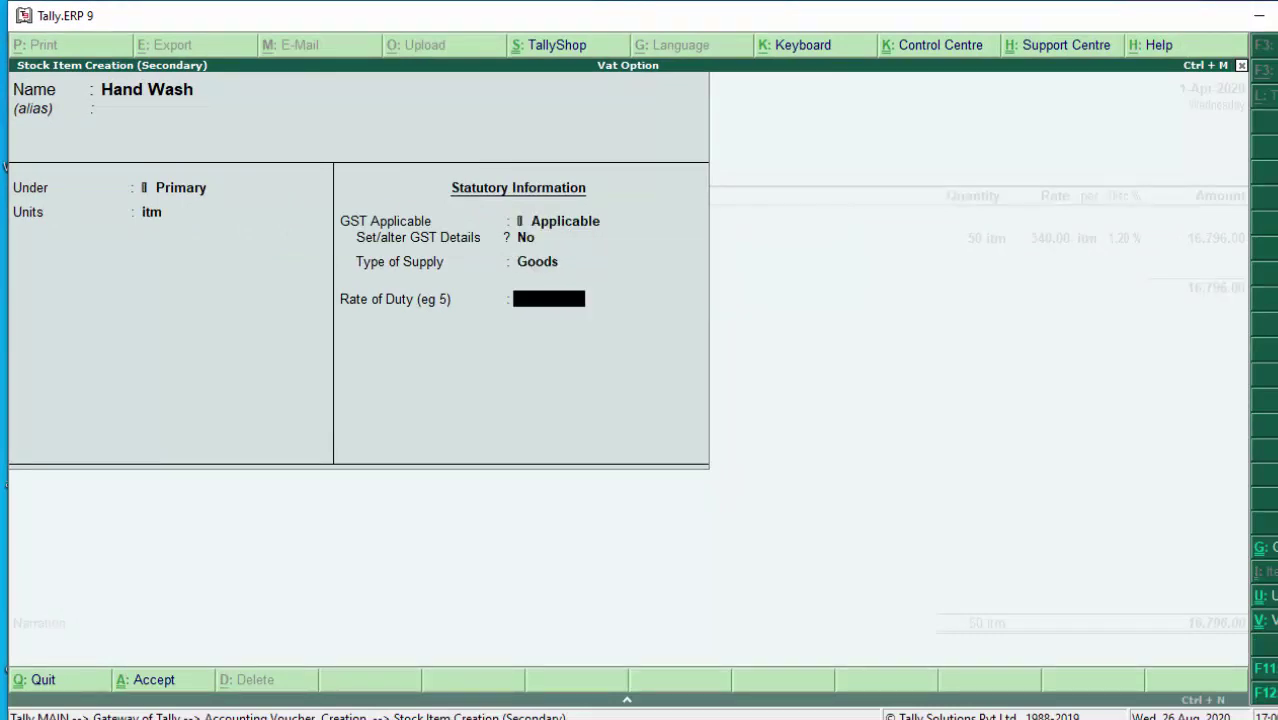
pyautogui.press('Return')
pyautogui.press('Return')
pyautogui.press('Return')
pyautogui.press('Return')
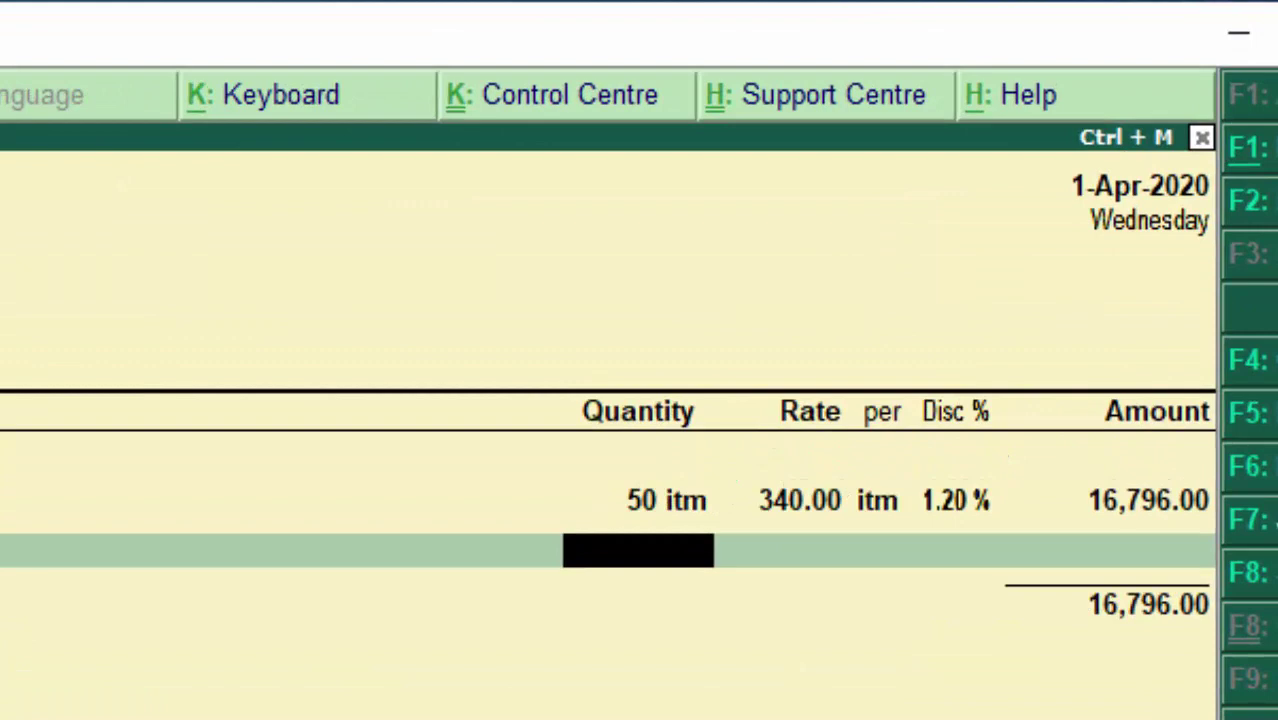
# - Enter the Hand Wash line as 15 itm at 12 with 0.50% discount, totalling 179.10
pyautogui.write('15')
pyautogui.press('Return')
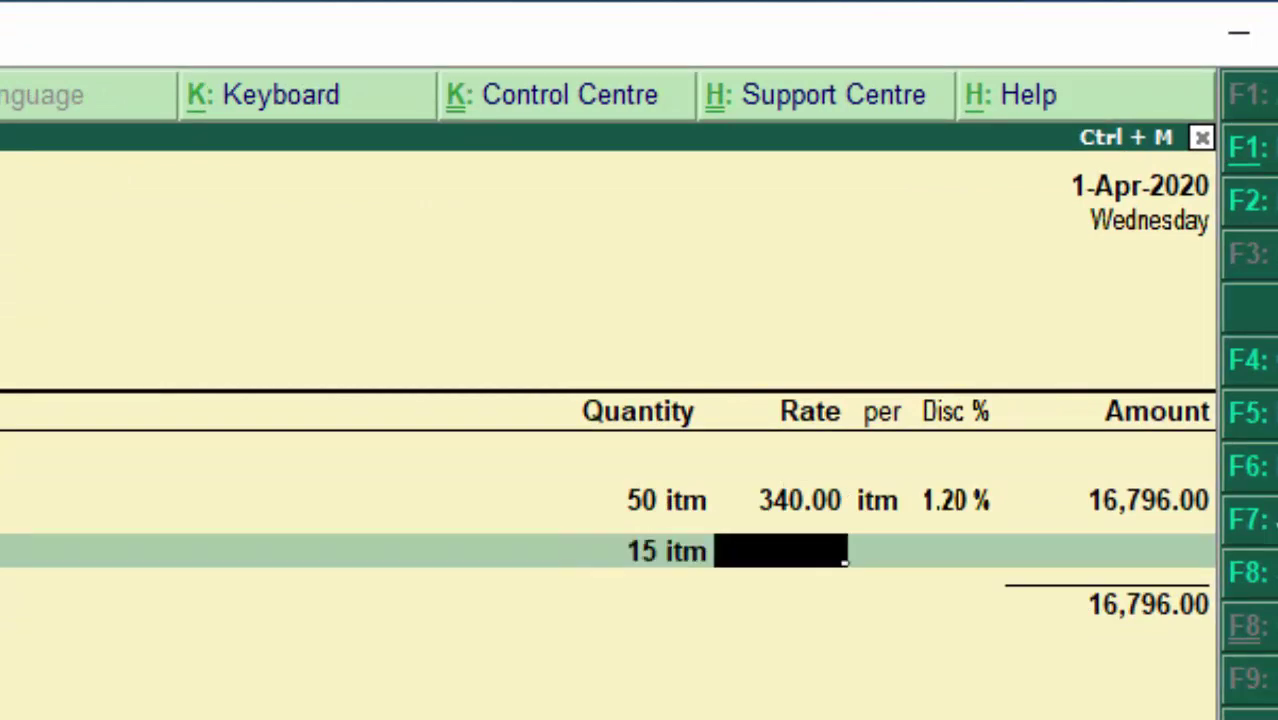
pyautogui.write('12')
pyautogui.press('Return')
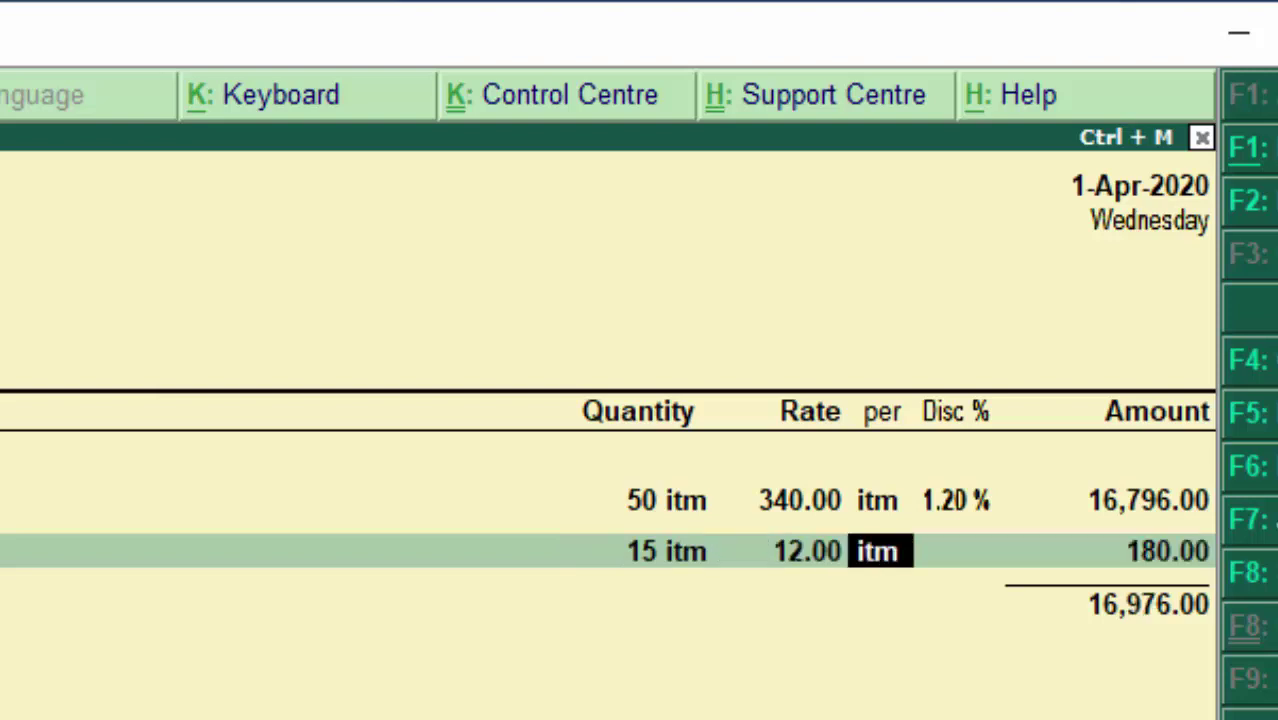
pyautogui.press('Return')
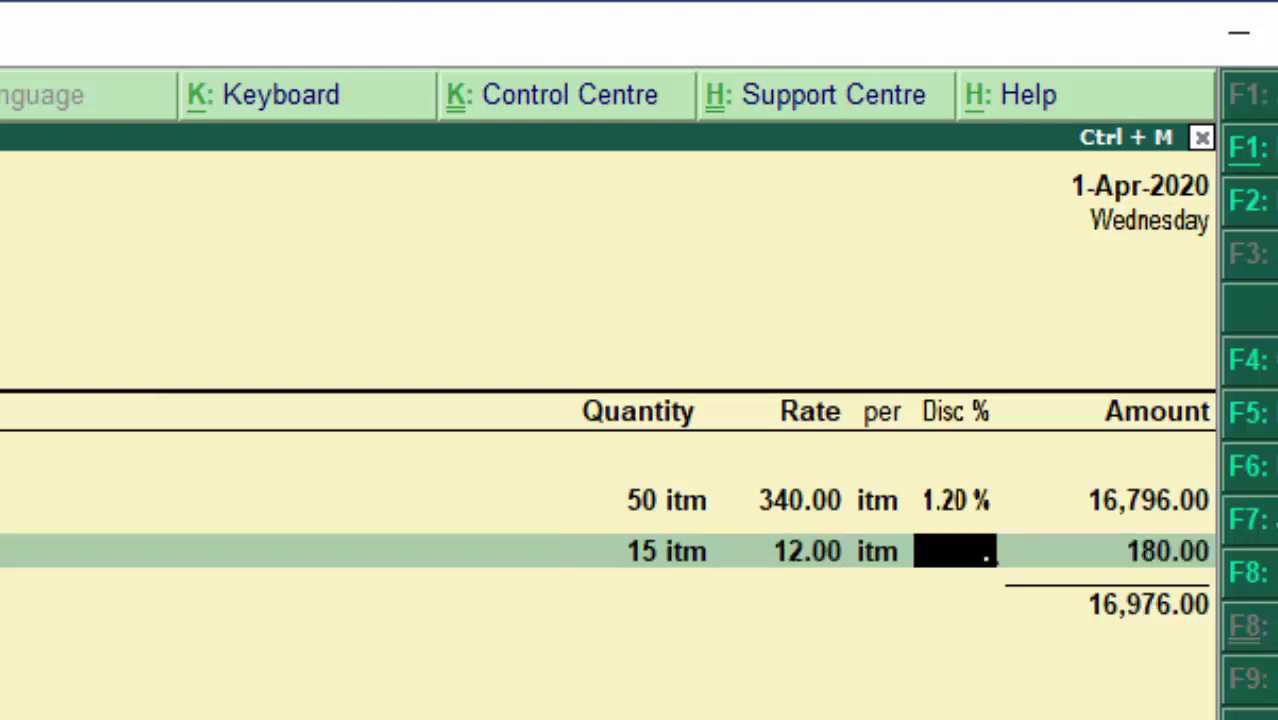
pyautogui.write('.50')
pyautogui.press('Return')
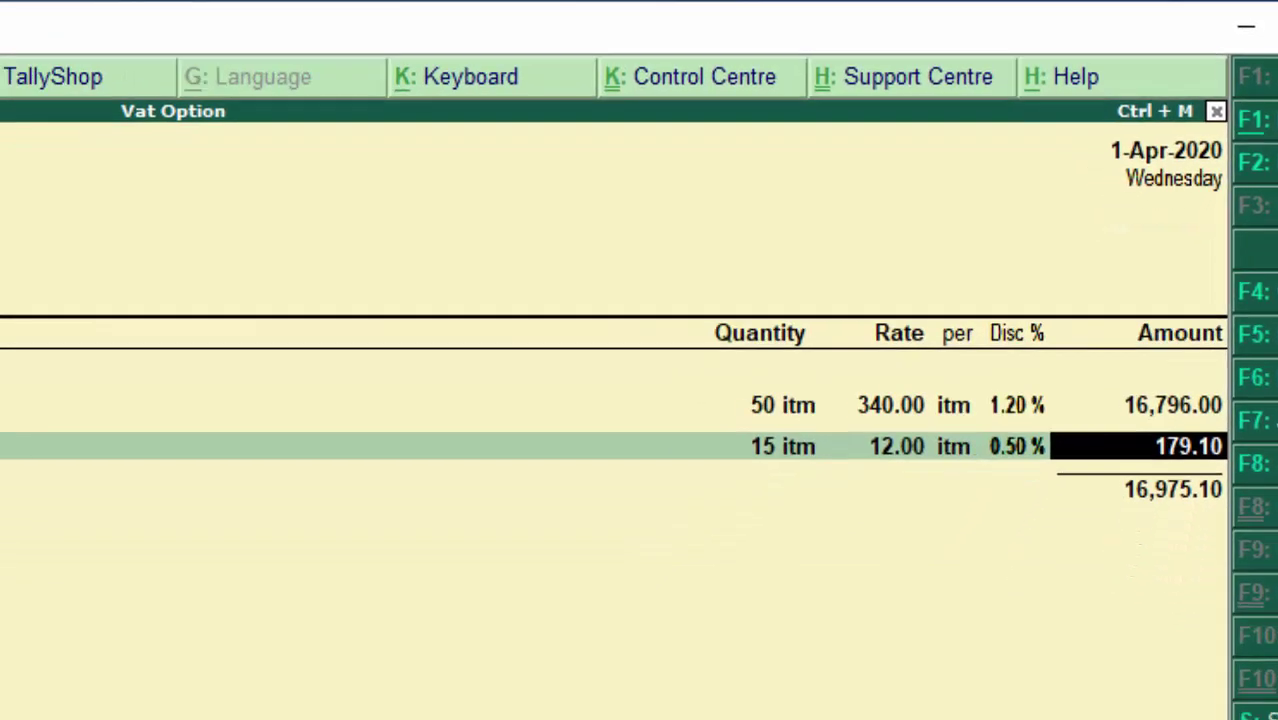
pyautogui.press('Return')
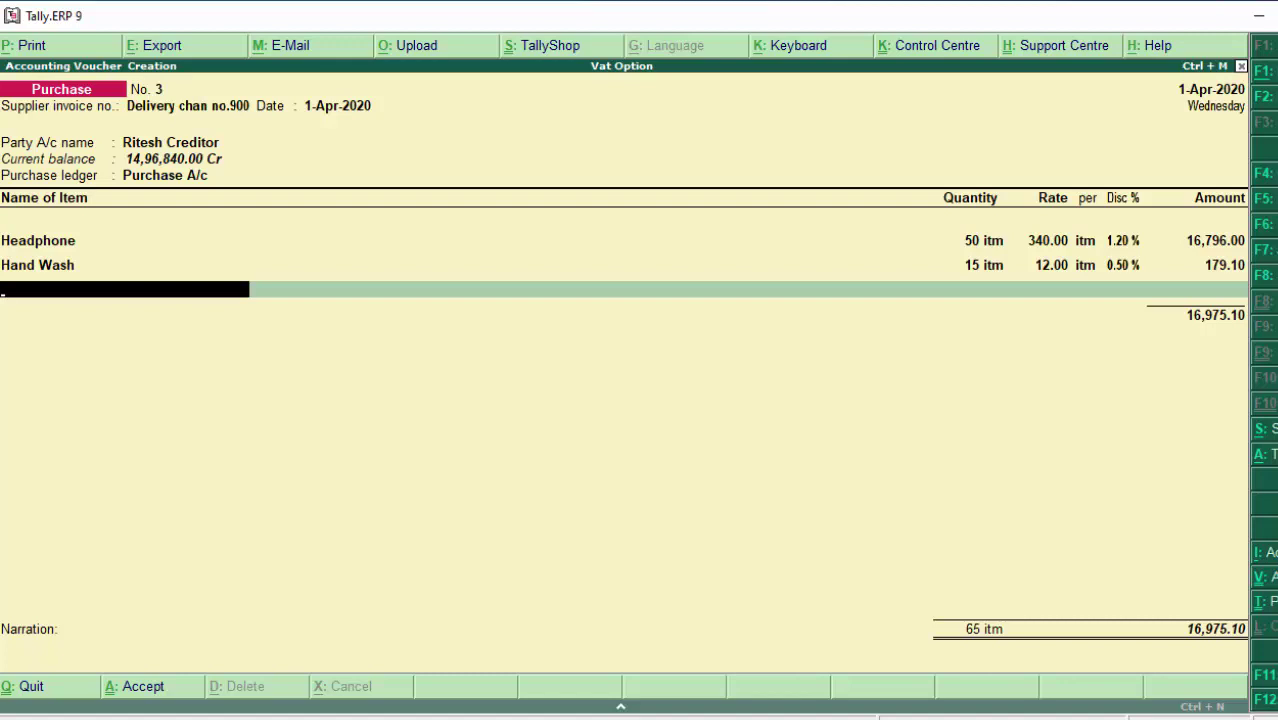
# - Create stock item Mother Board in itm units and open its GST details
pyautogui.hotkey('alt', 'c')
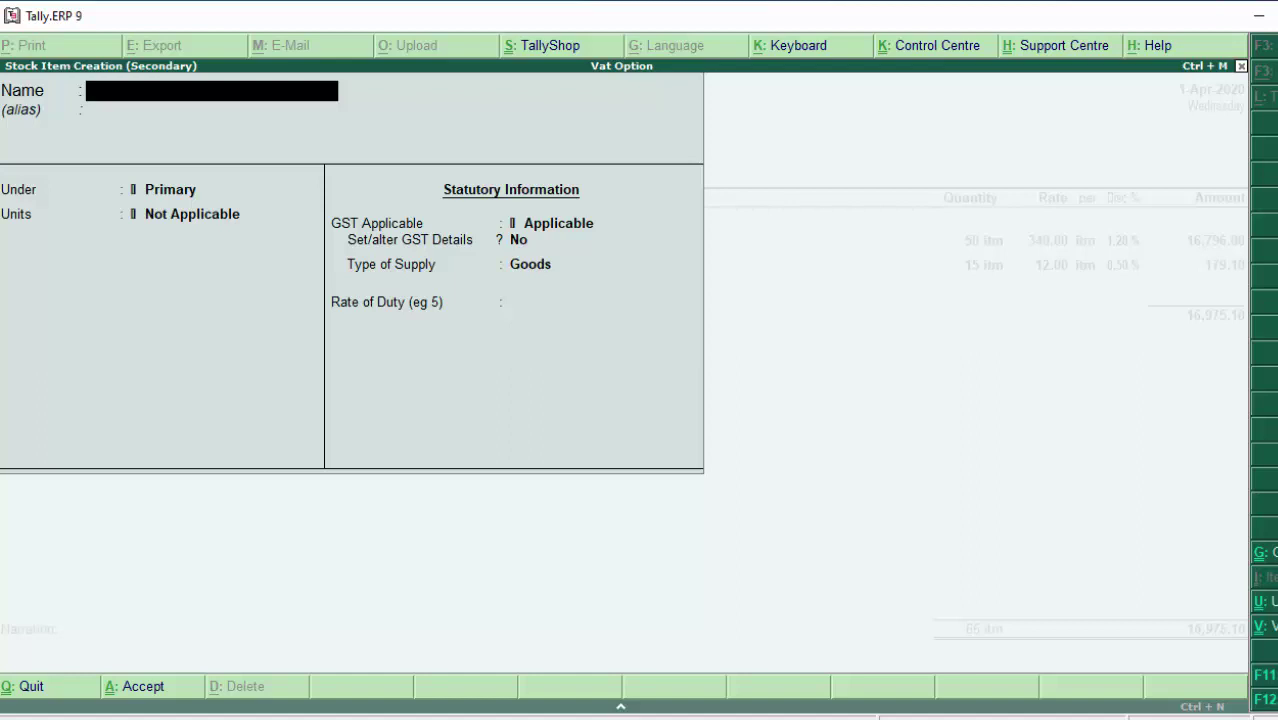
pyautogui.write('Mo')
pyautogui.write('ther B')
pyautogui.write('oard')
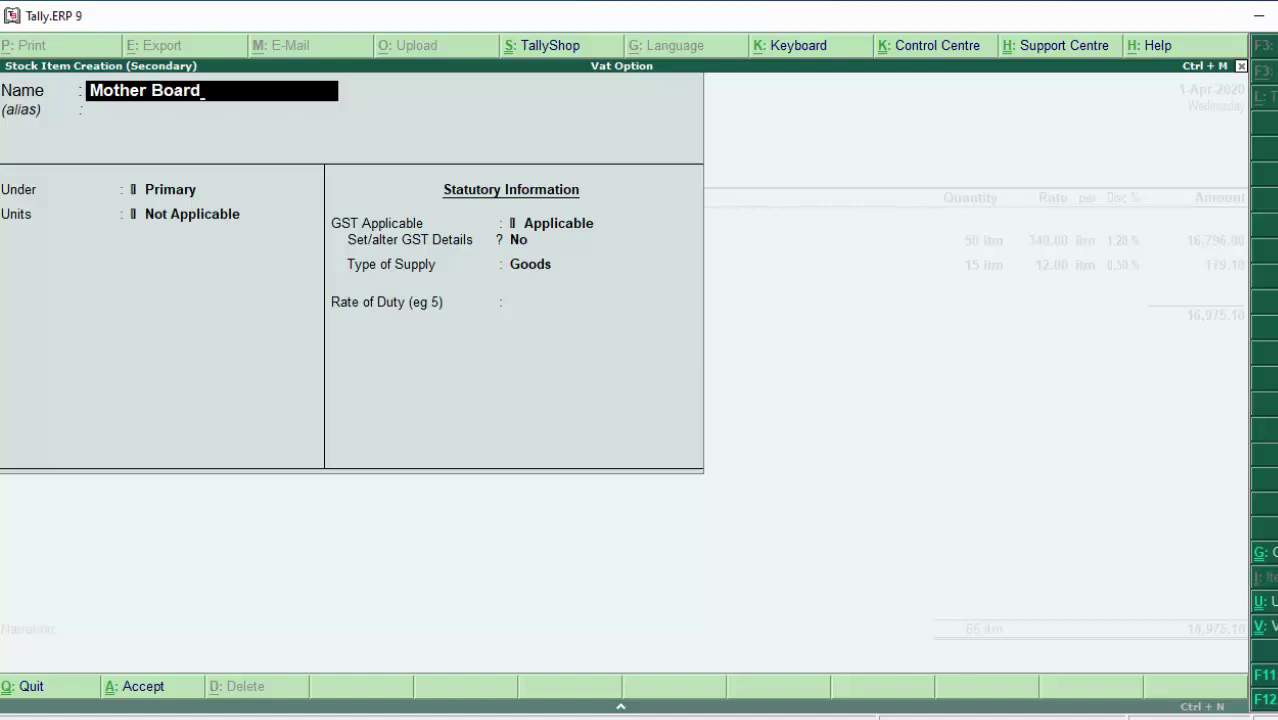
pyautogui.press('Return')
pyautogui.press('Return')
pyautogui.press('Return')
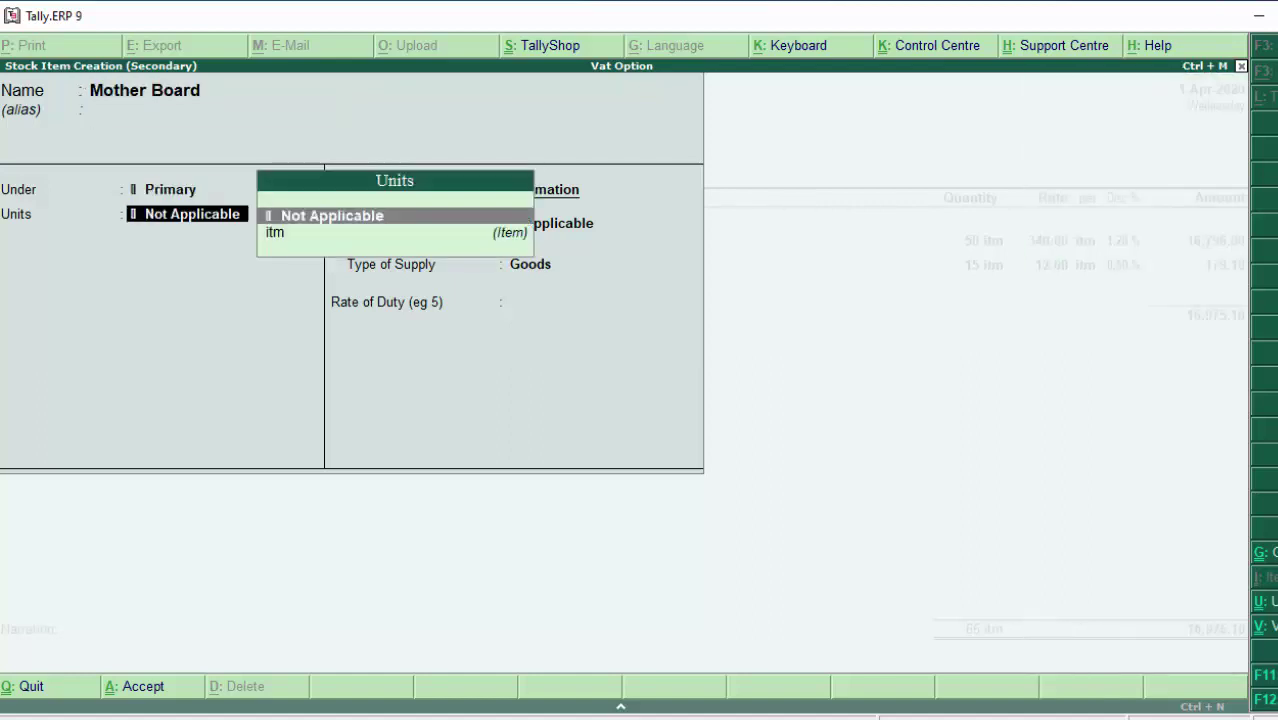
pyautogui.press('Down')
pyautogui.press('Return')
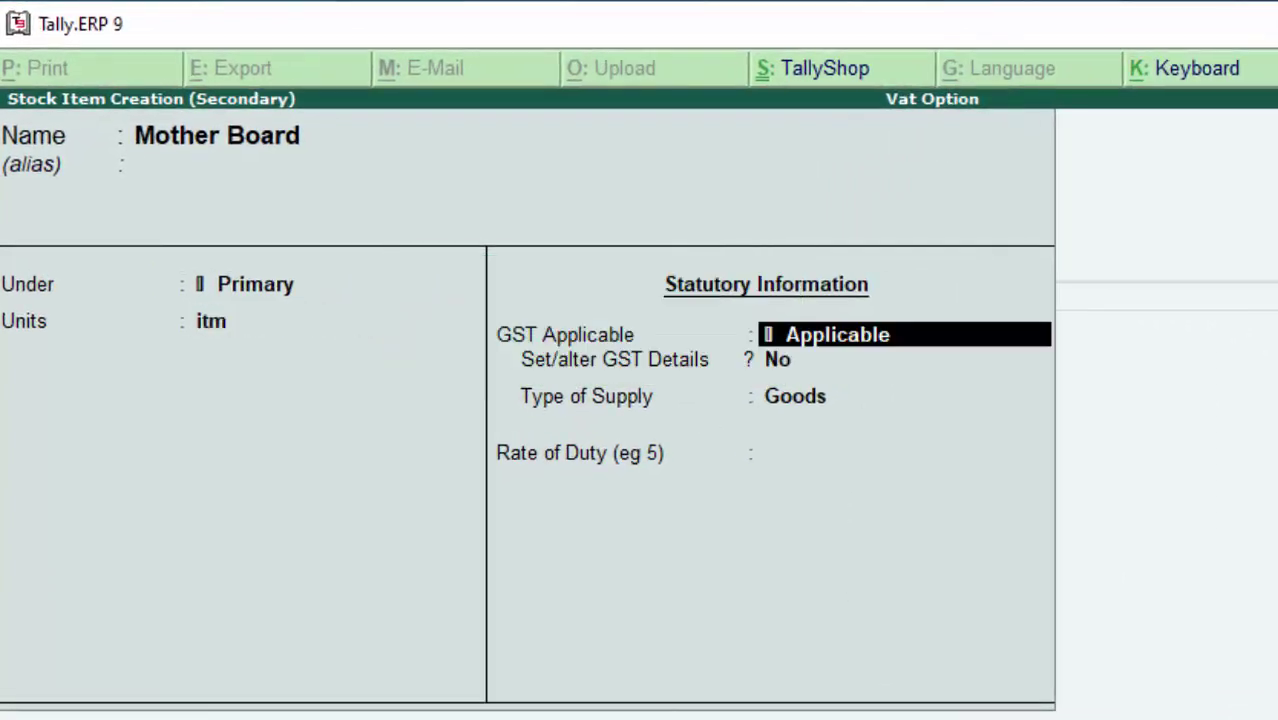
pyautogui.press('Return')
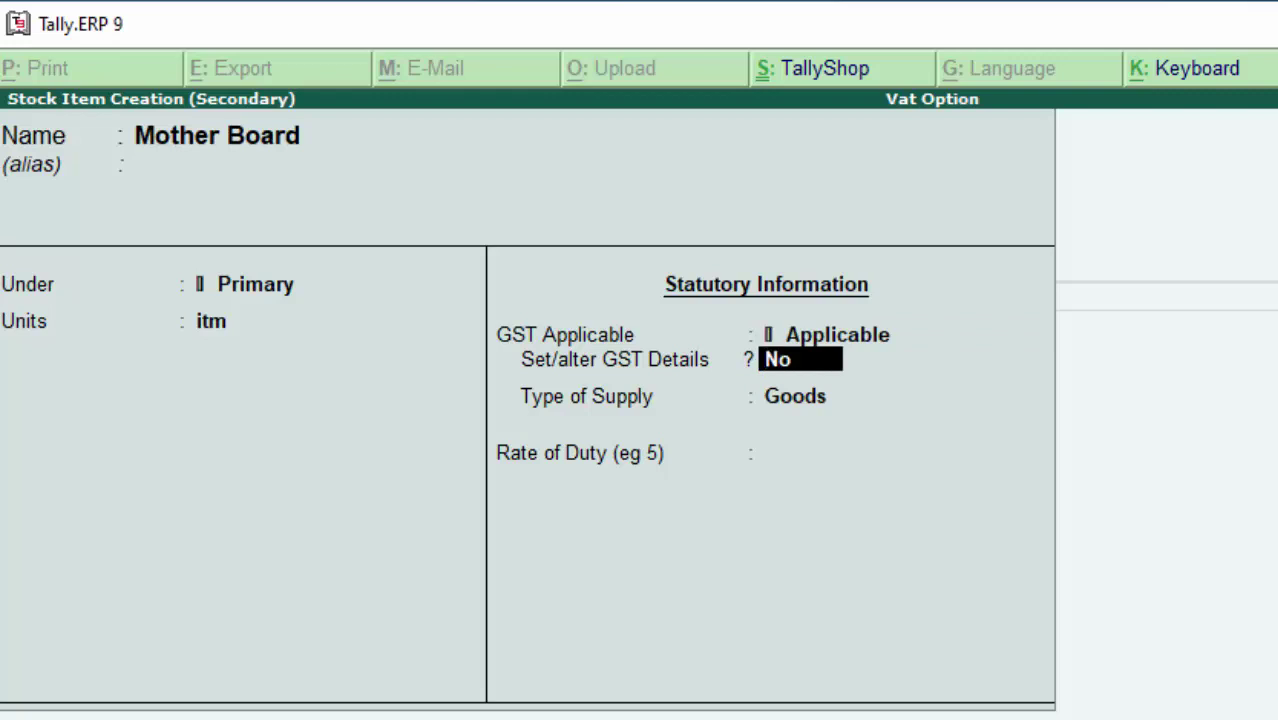
pyautogui.write('y')
pyautogui.press('Return')
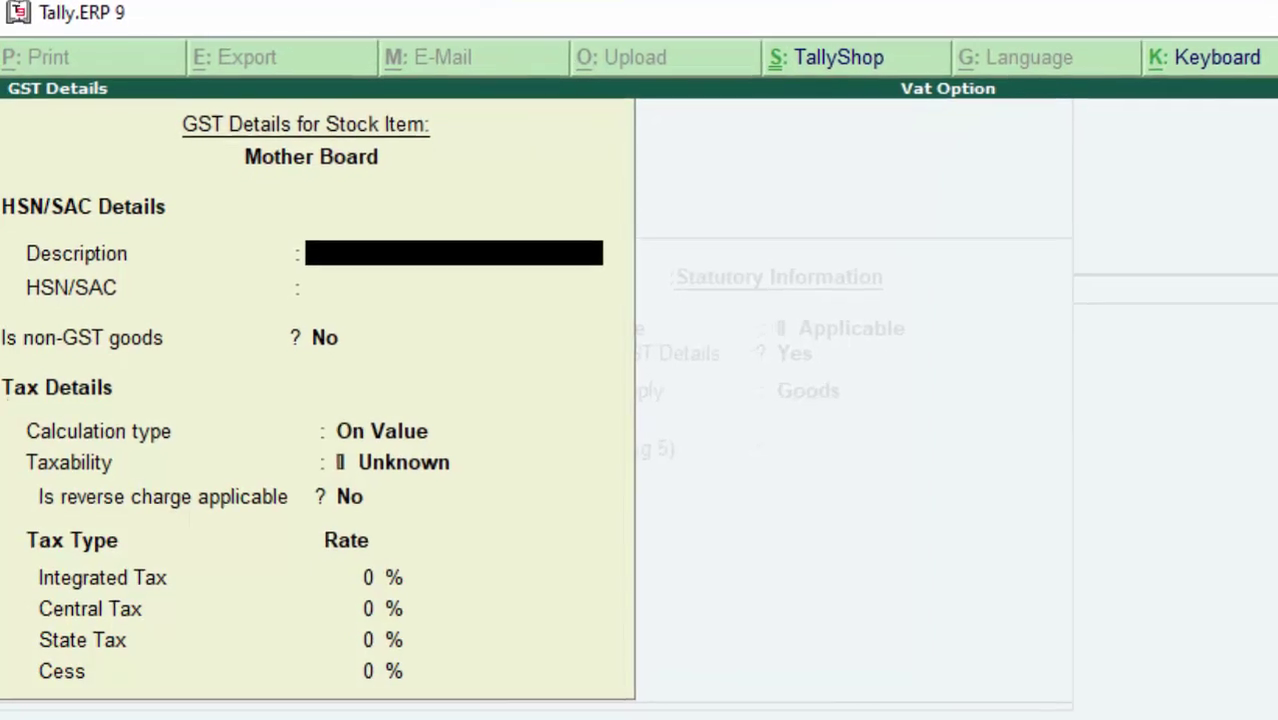
# - Give Mother Board description 'Mother Board', HSN/SAC 78890, and Taxable status
pyautogui.write('Mot')
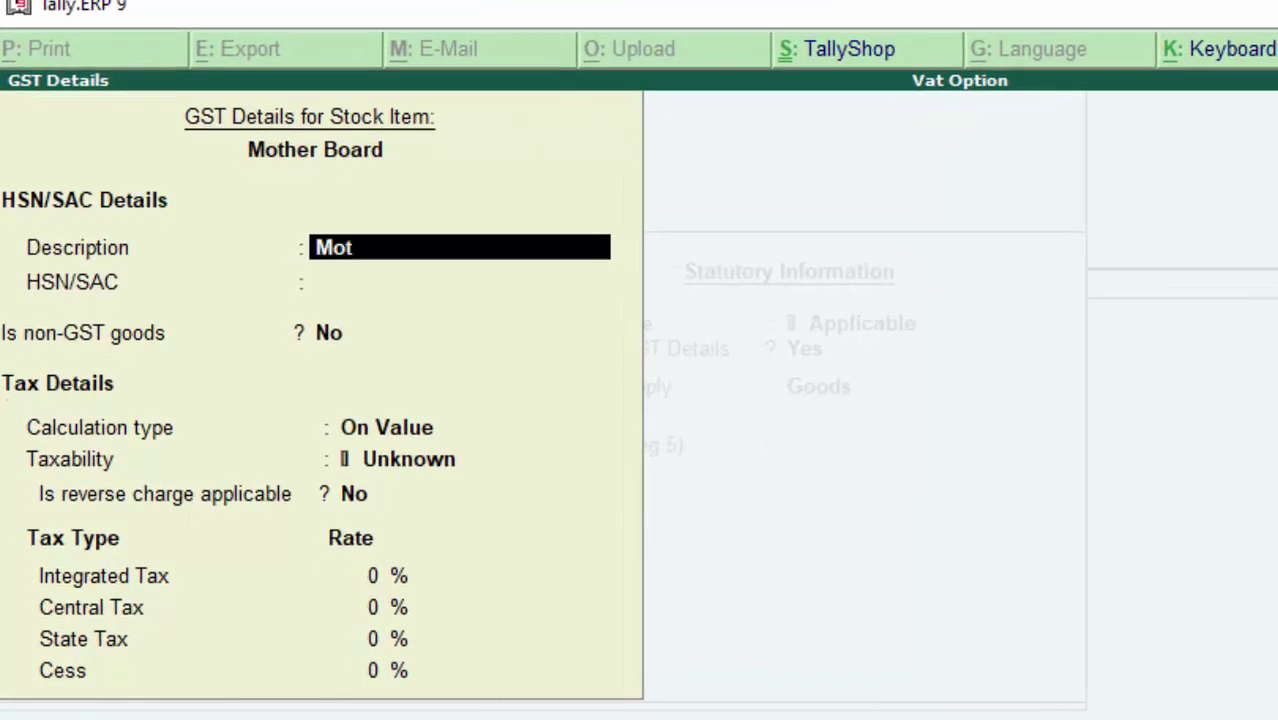
pyautogui.write('her Bo')
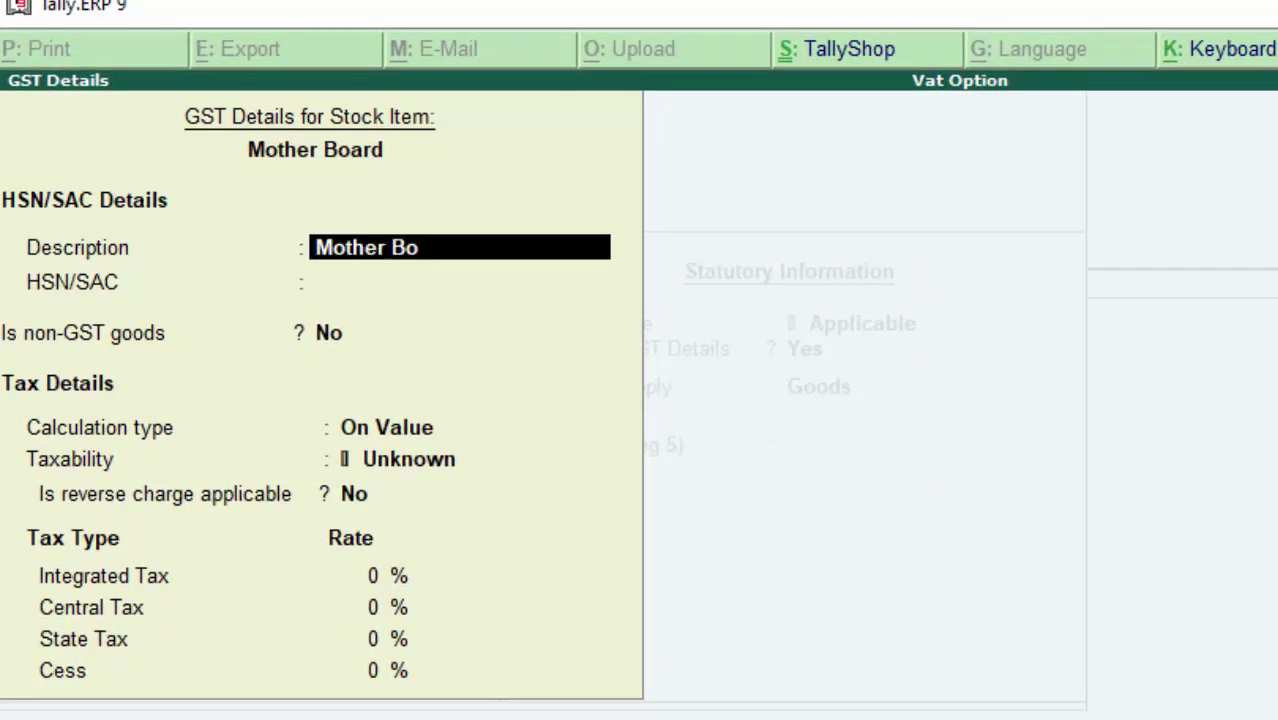
pyautogui.write('ard')
pyautogui.press('Return')
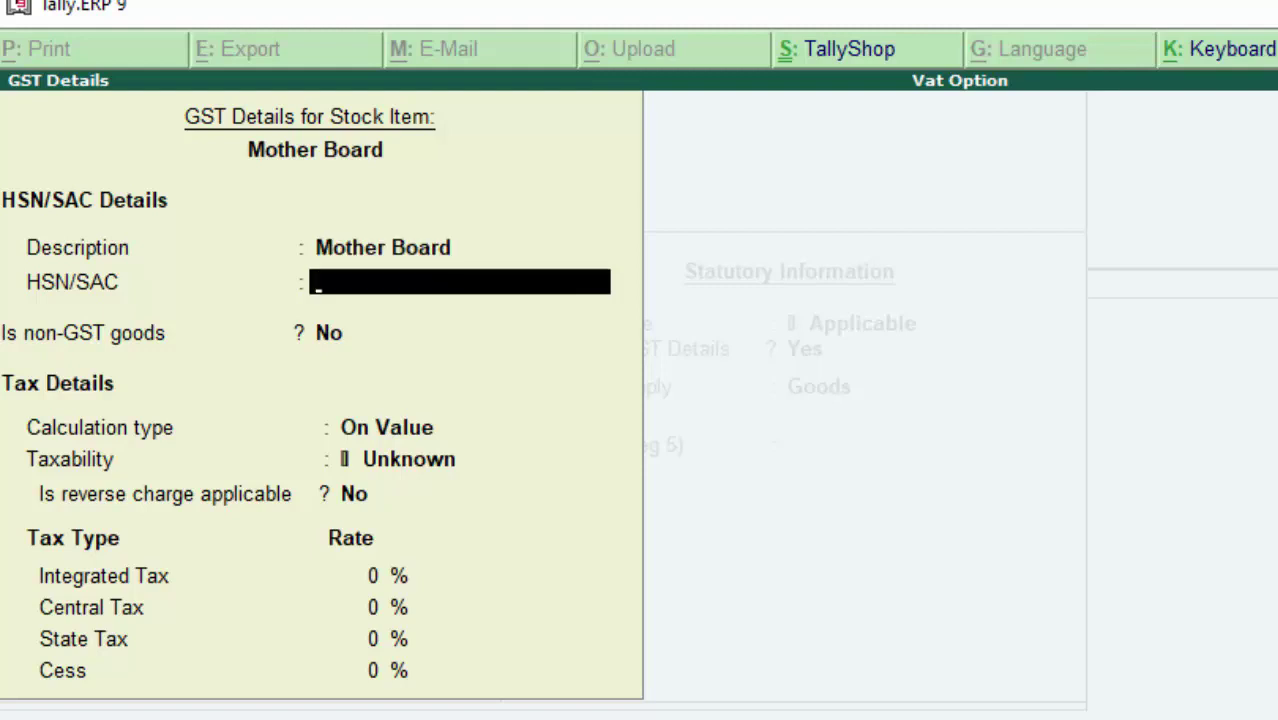
pyautogui.write('78890')
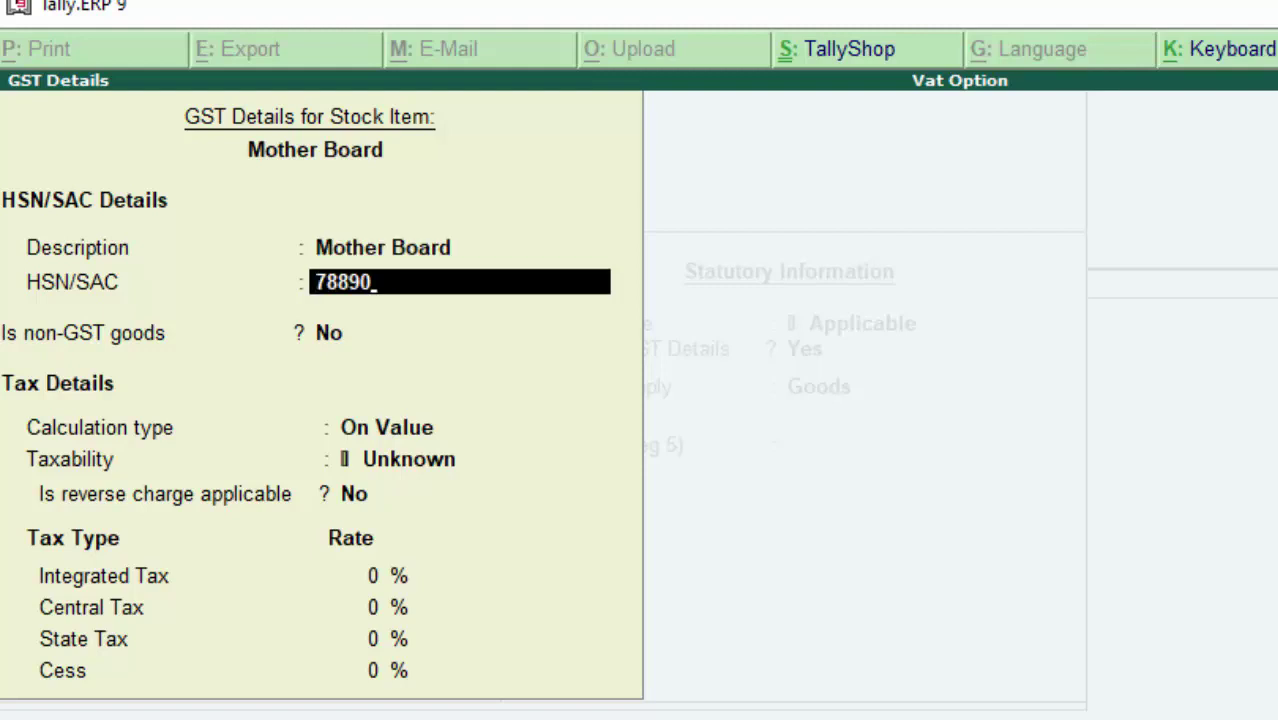
pyautogui.press('Return')
pyautogui.press('Return')
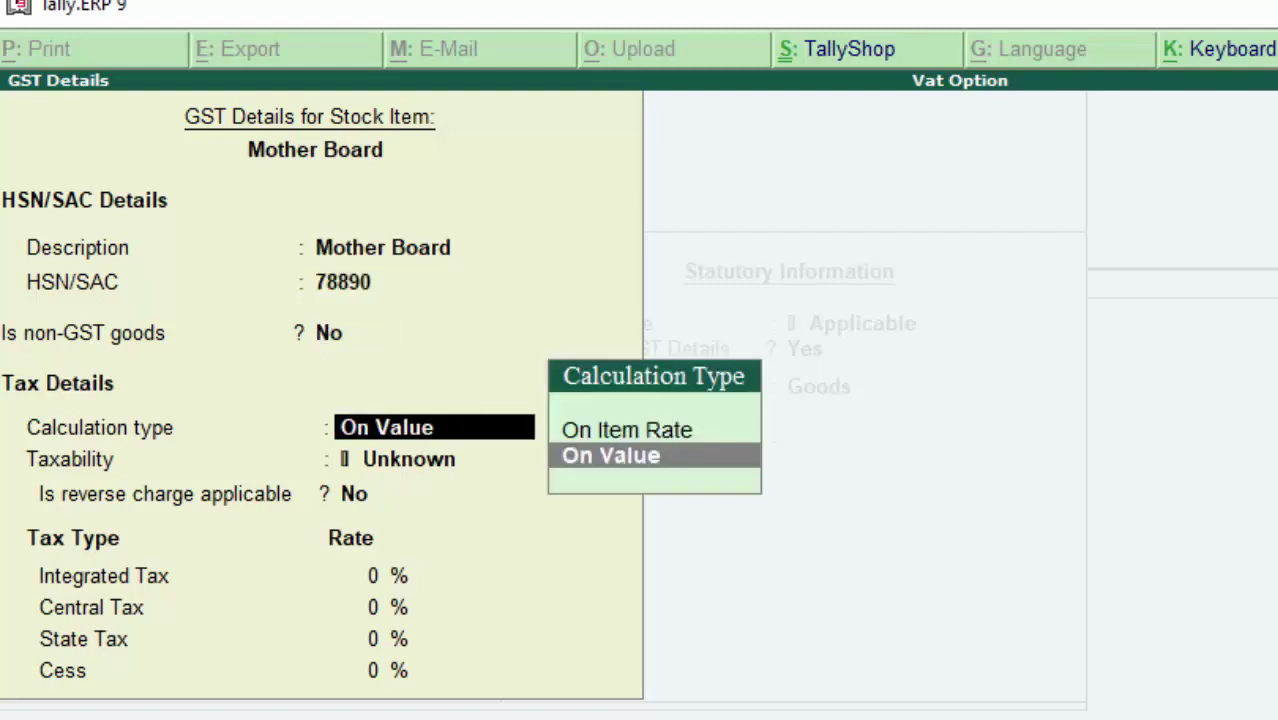
pyautogui.press('Return')
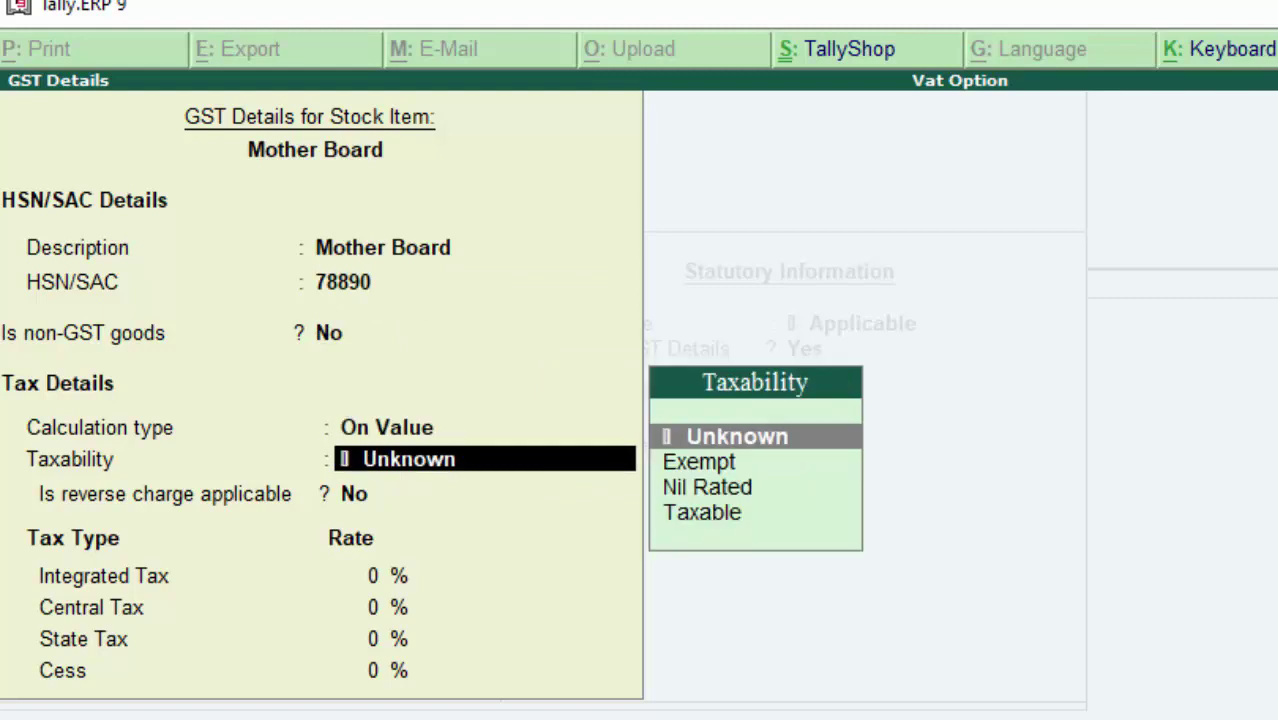
pyautogui.press('Down')
pyautogui.press('Down')
pyautogui.press('Down')
pyautogui.press('Return')
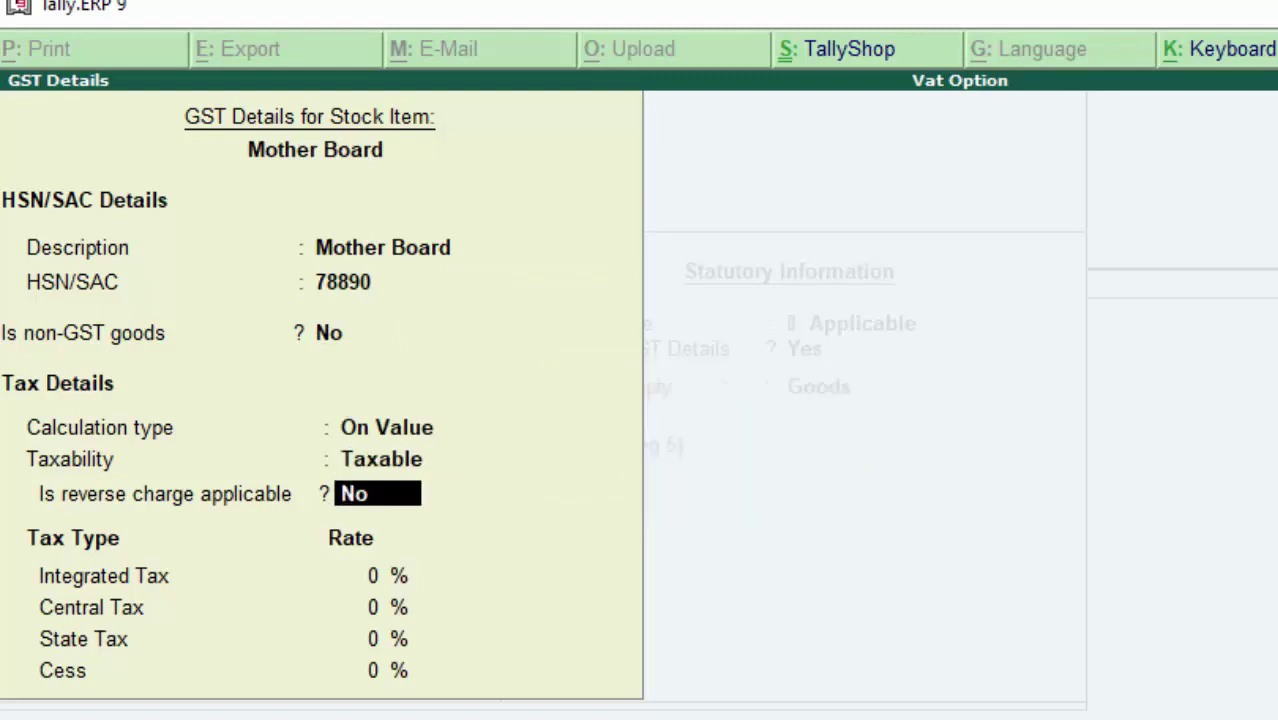
# - Set 17.5% integrated tax (8.75% central and state) and complete the GST details
pyautogui.press('Return')
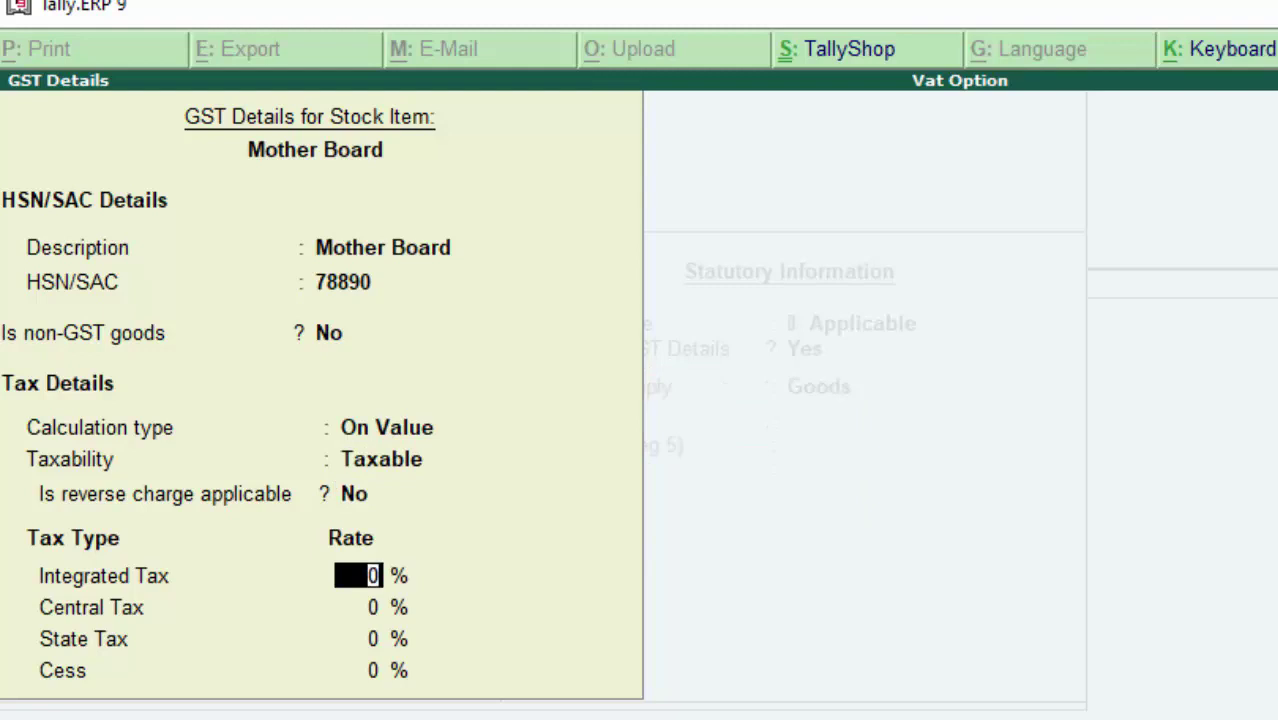
pyautogui.write('1')
pyautogui.write('7.5')
pyautogui.press('Return')
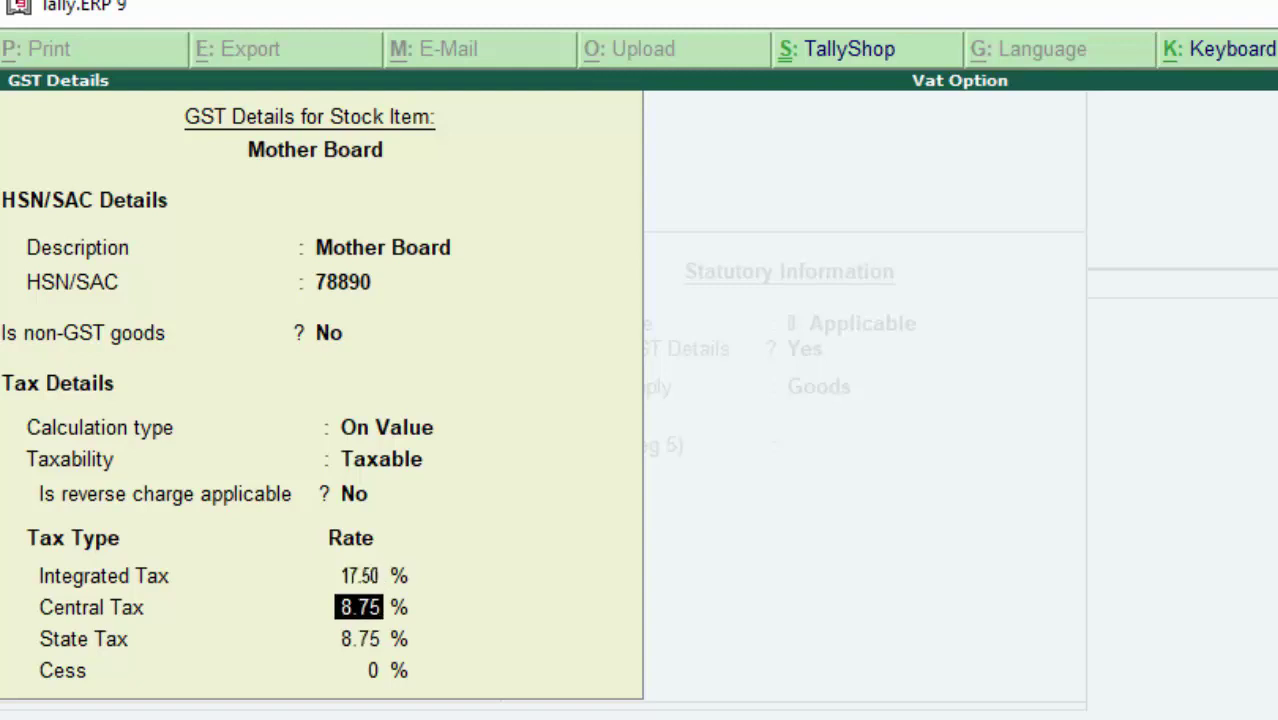
pyautogui.press('Return')
pyautogui.press('Return')
pyautogui.press('Return')
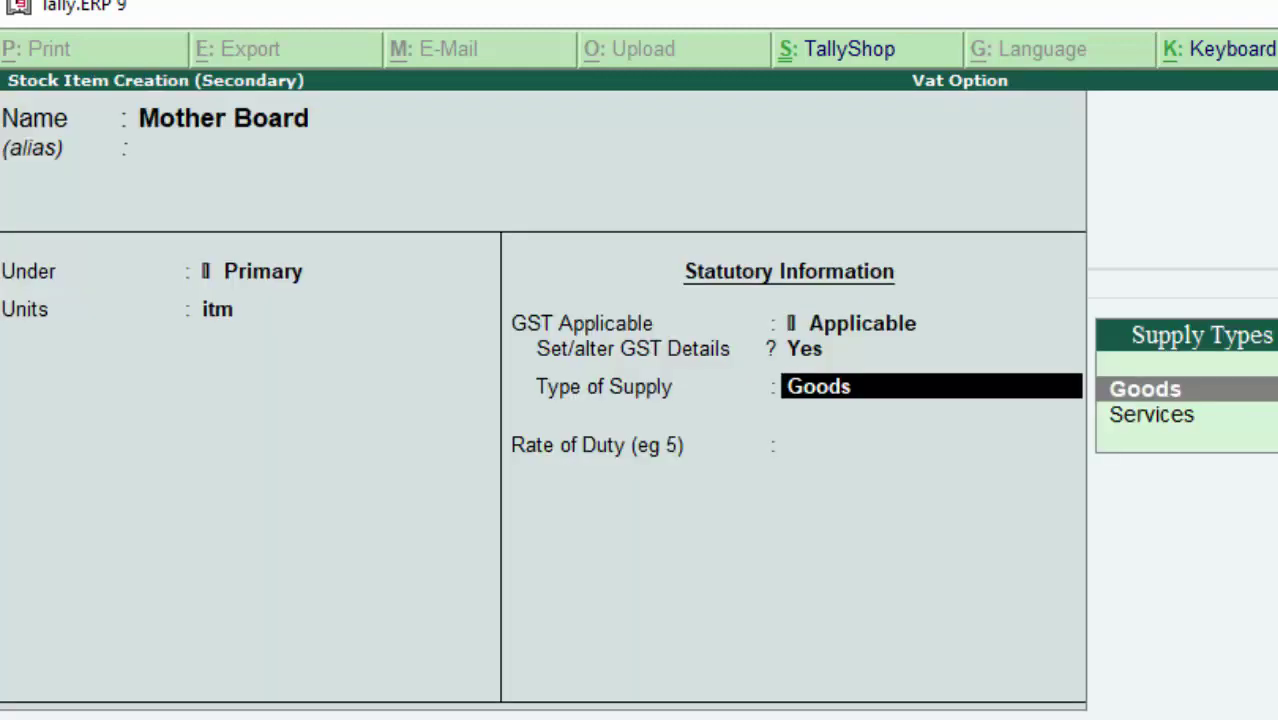
pyautogui.press('Return')
pyautogui.press('Return')
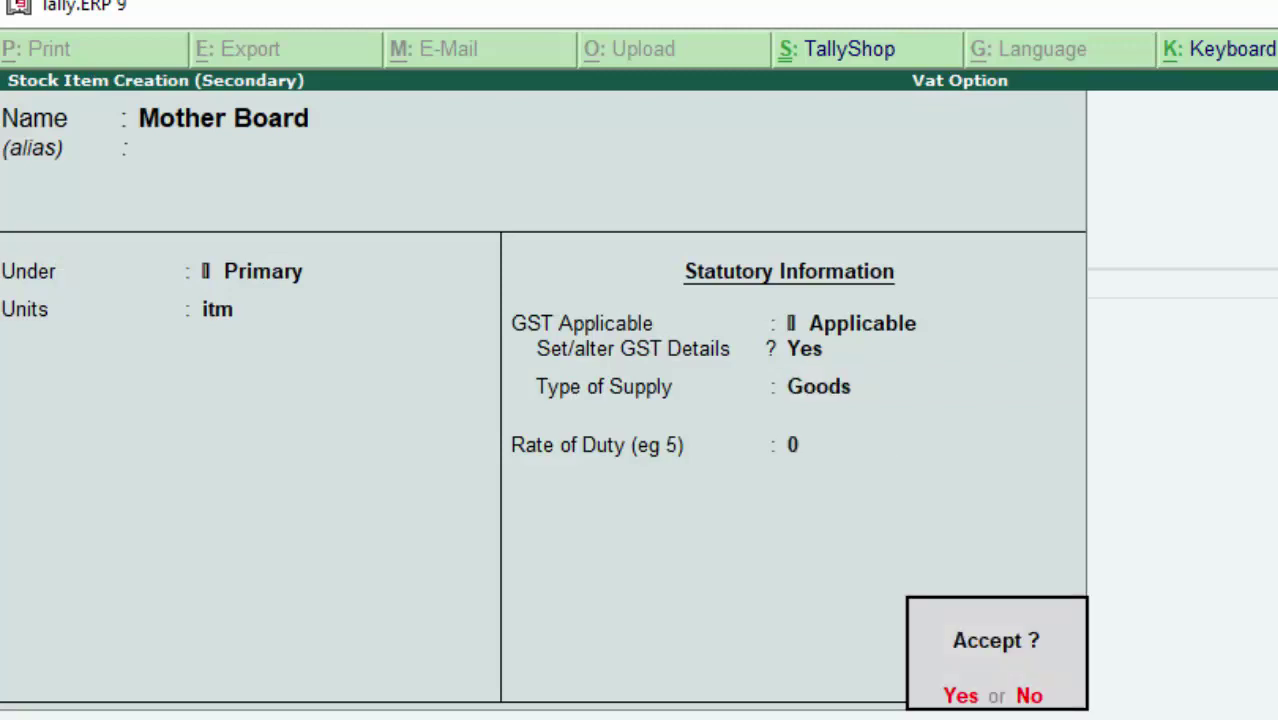
pyautogui.press('Return')
pyautogui.press('Return')
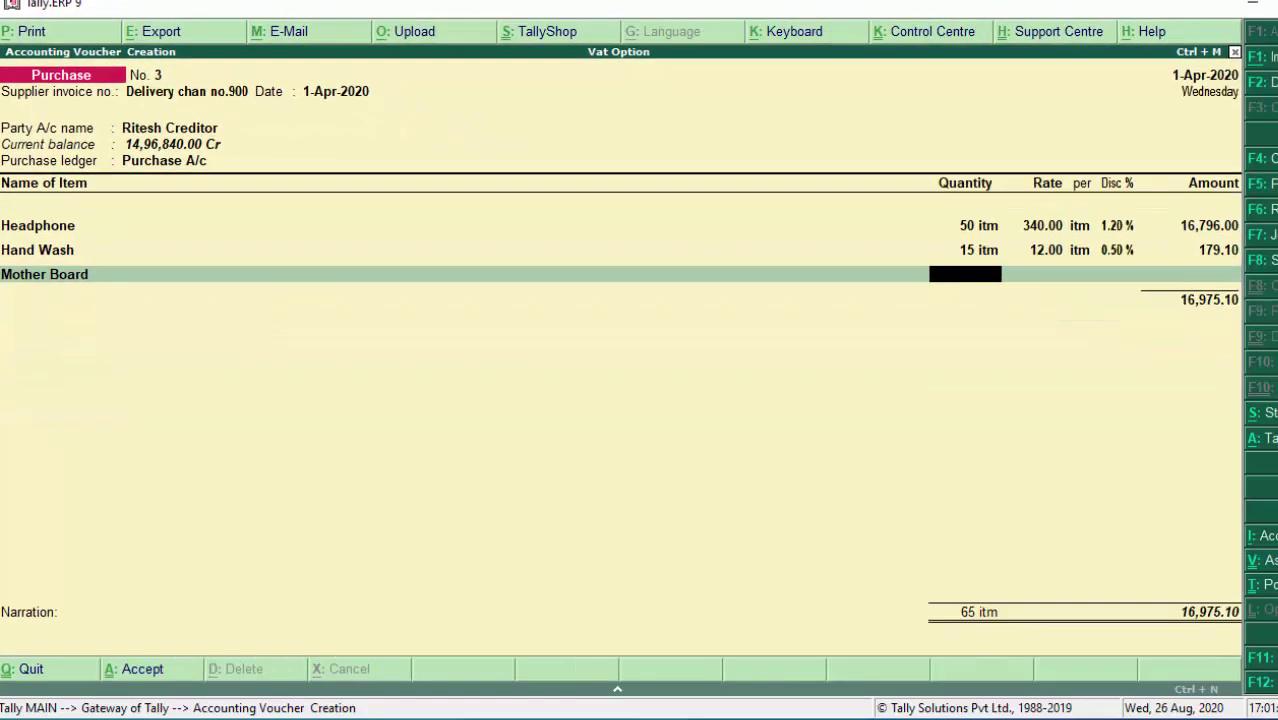
# - Enter Mother Board as 4 itm at 3,400 with 2.5% discount, amounting to 13,260.00, and finish the items
pyautogui.write('4')
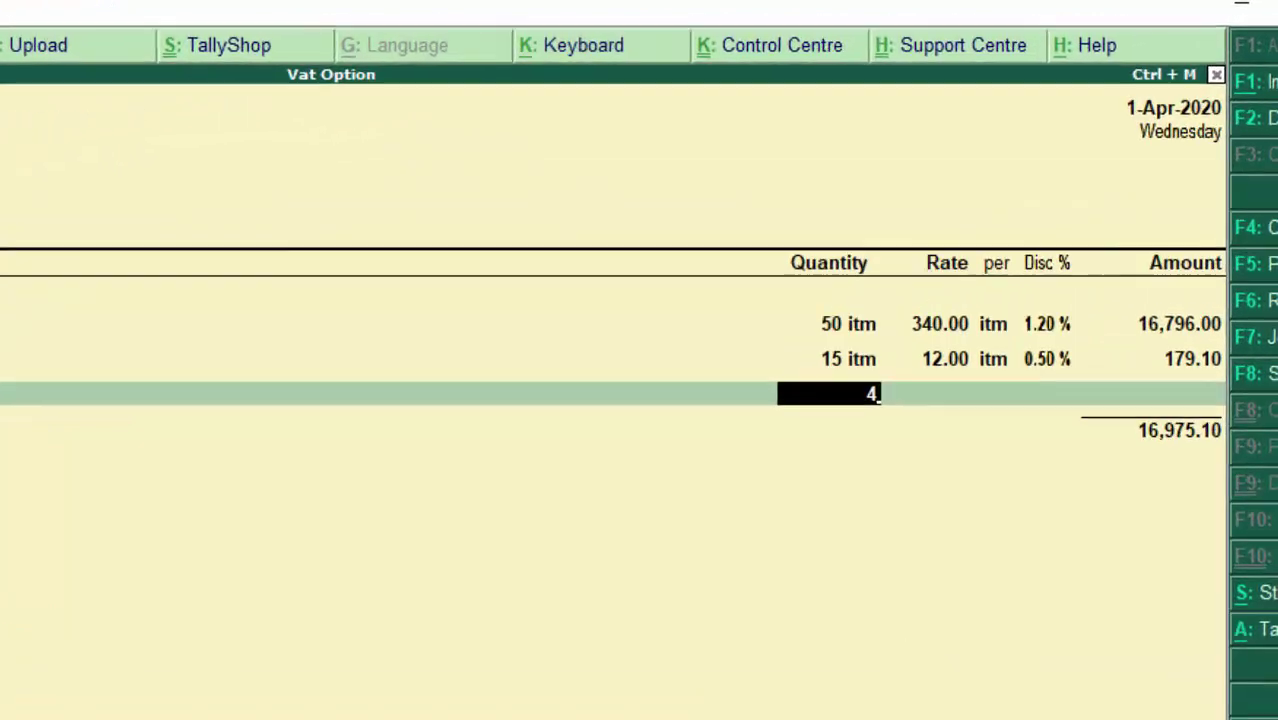
pyautogui.press('Return')
pyautogui.write('3')
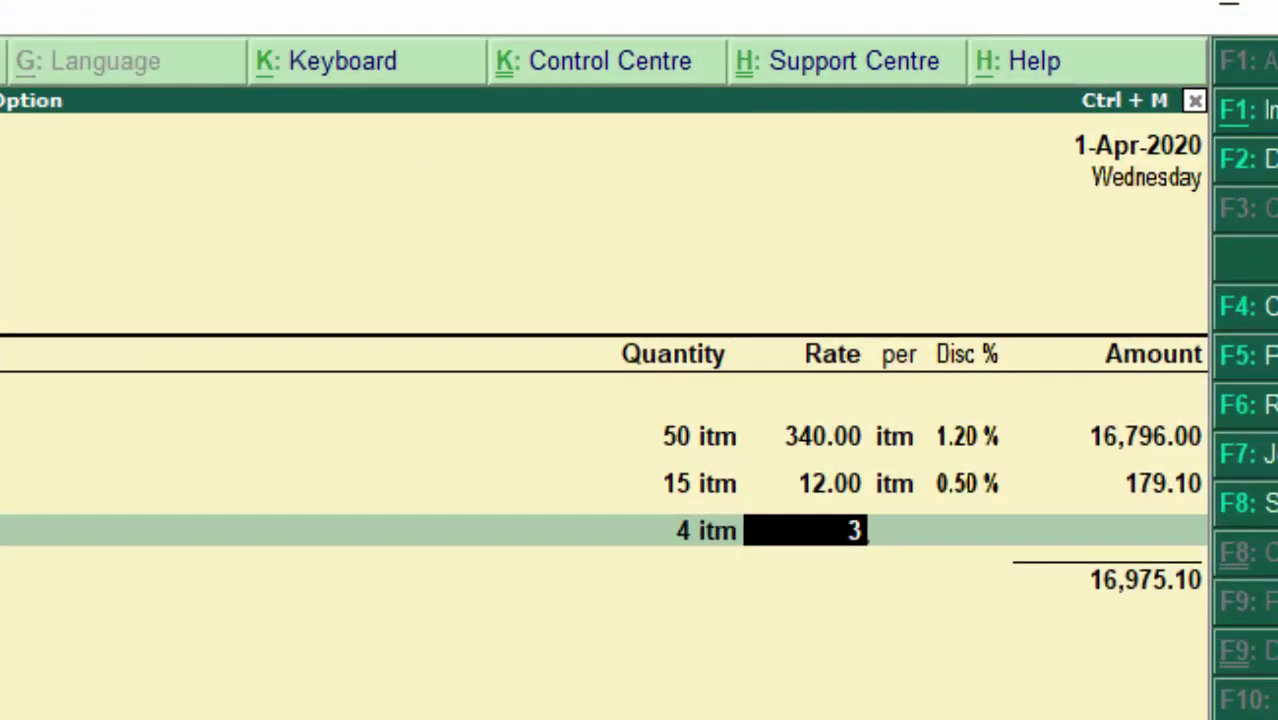
pyautogui.write('400')
pyautogui.press('Return')
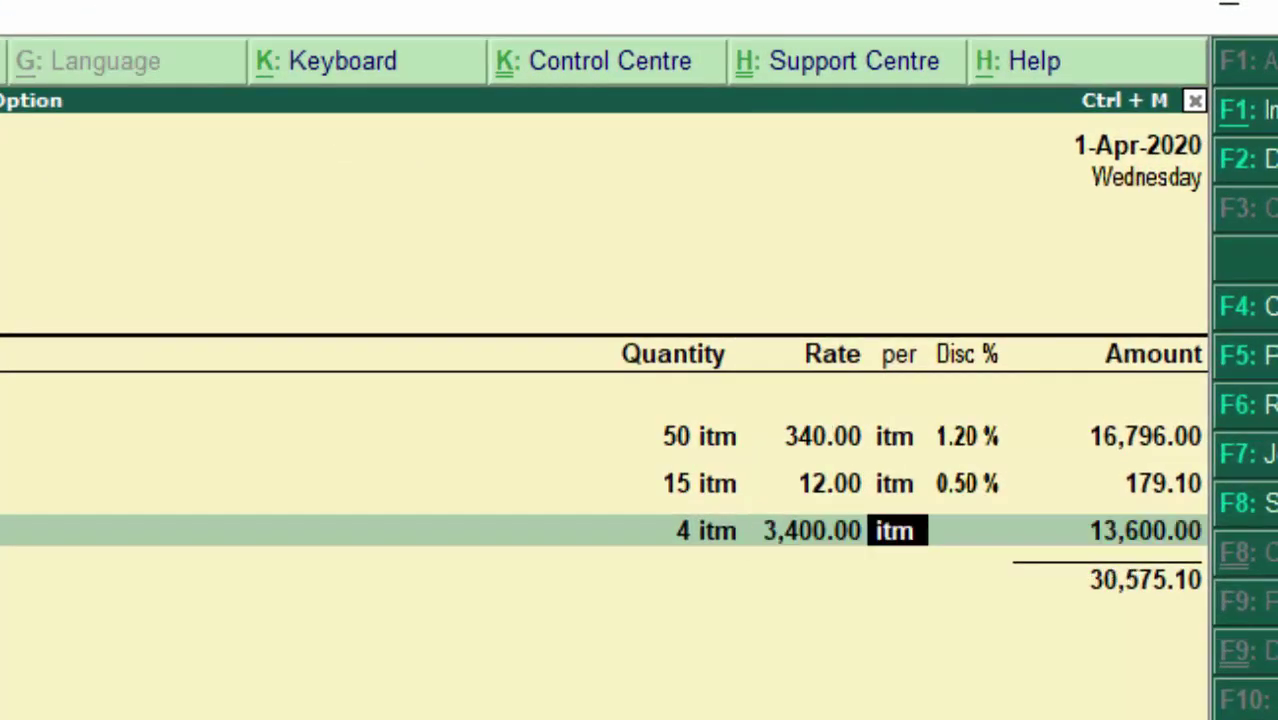
pyautogui.press('Return')
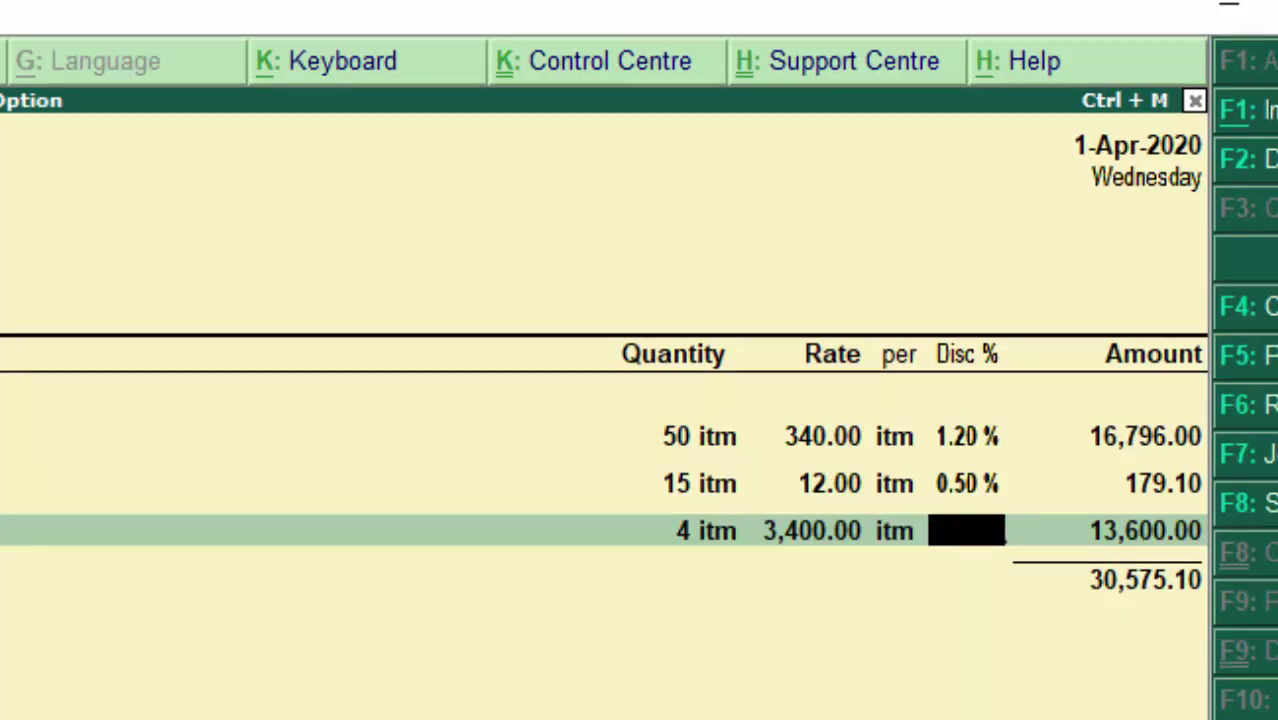
pyautogui.write('2.')
pyautogui.write('5')
pyautogui.press('Return')
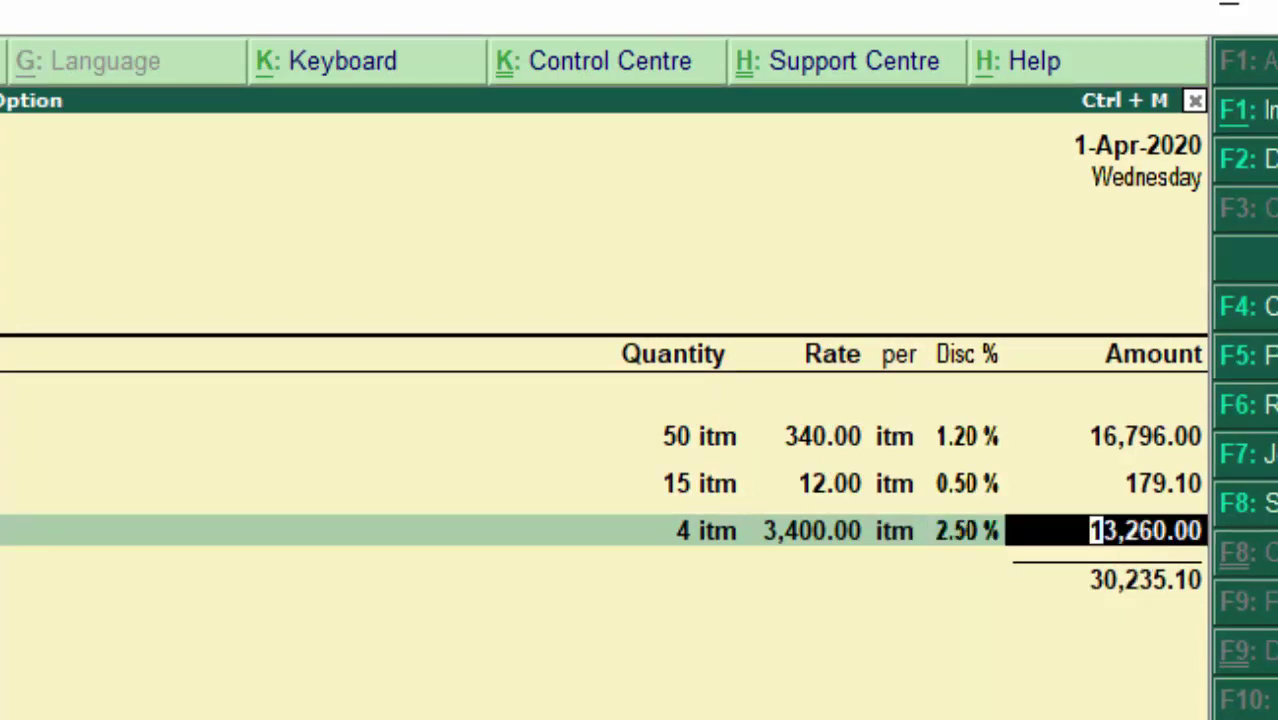
pyautogui.press('Return')
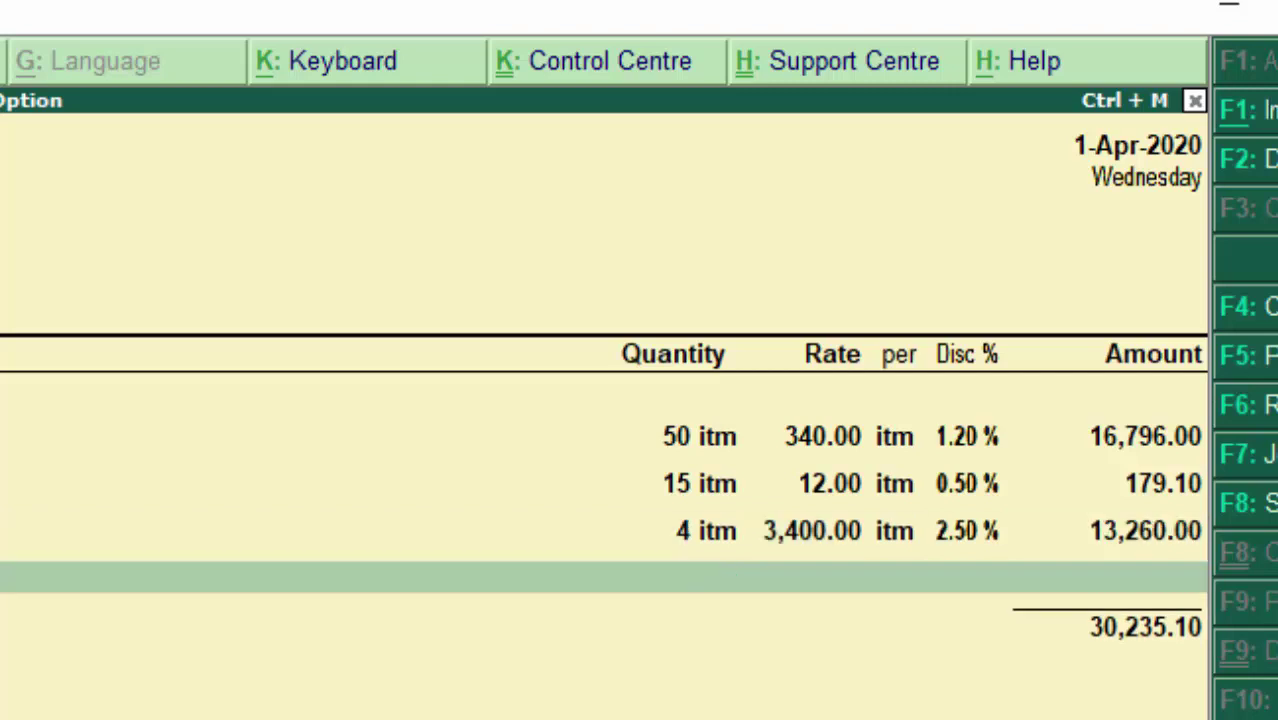
pyautogui.press('Return')
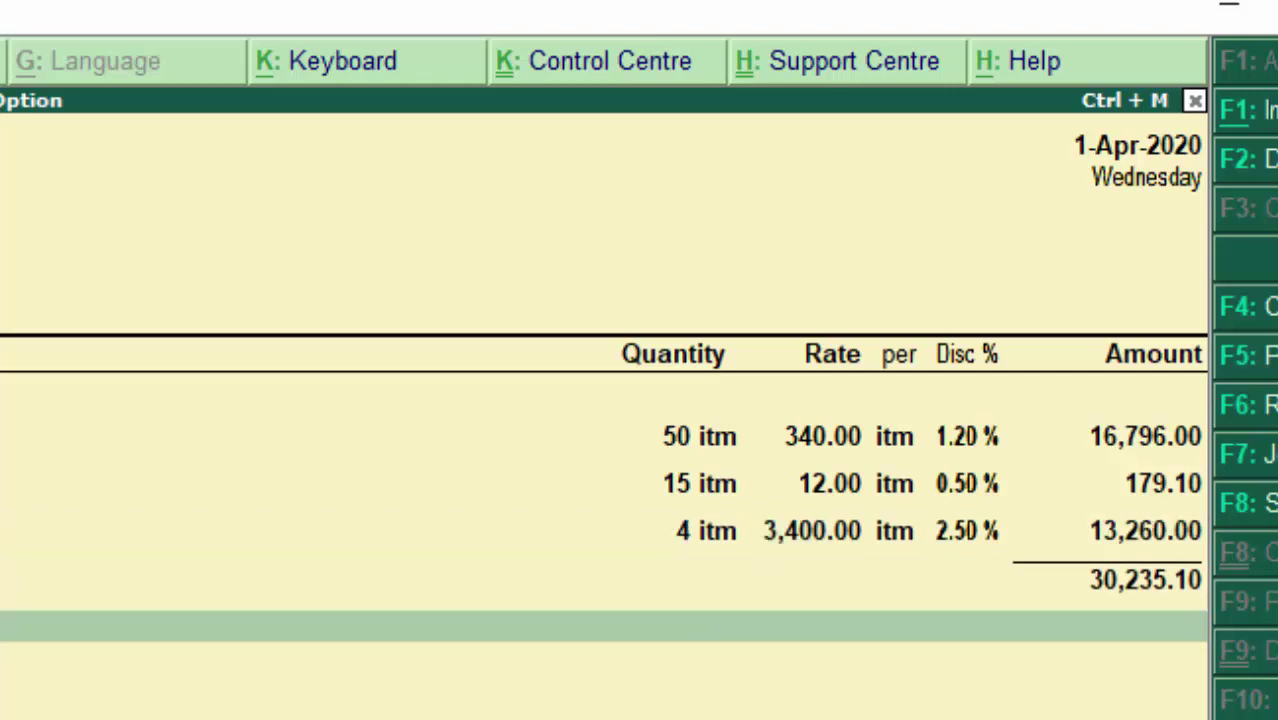
pyautogui.press('Return')
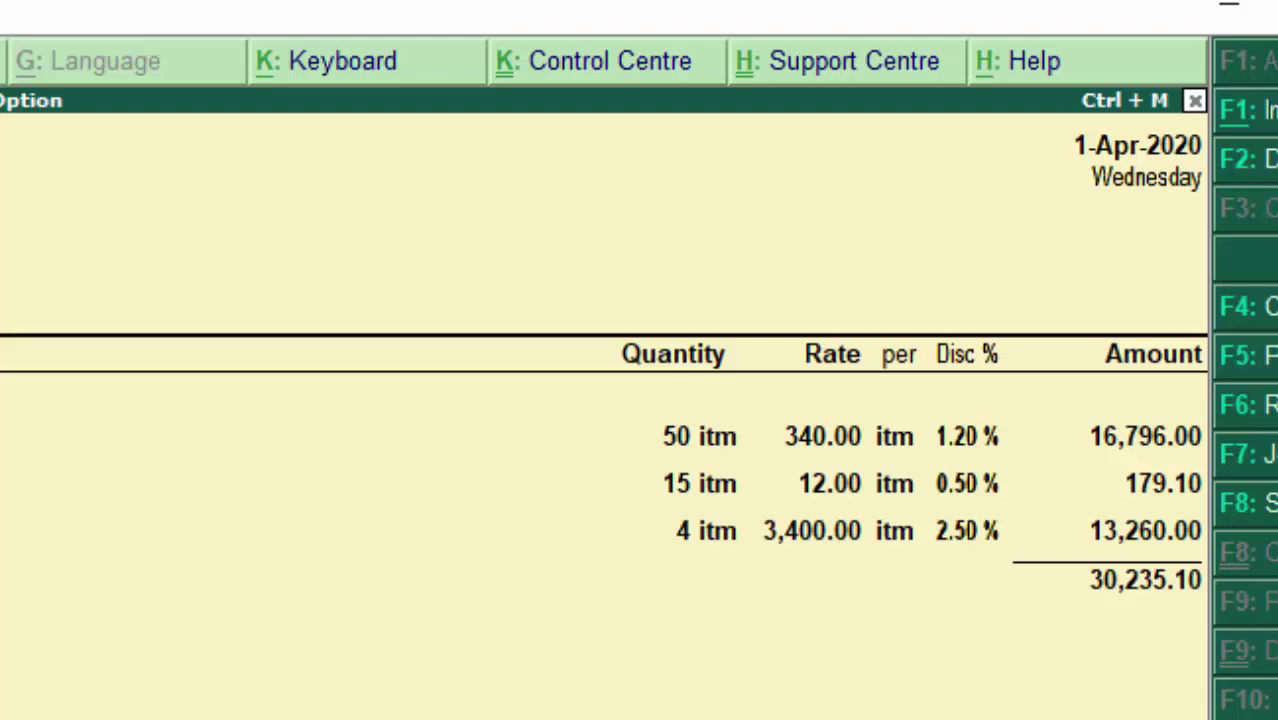
# - Add a Cgst ledger line of 2,178.00, bringing the total to 32,413.10
pyautogui.write('C')
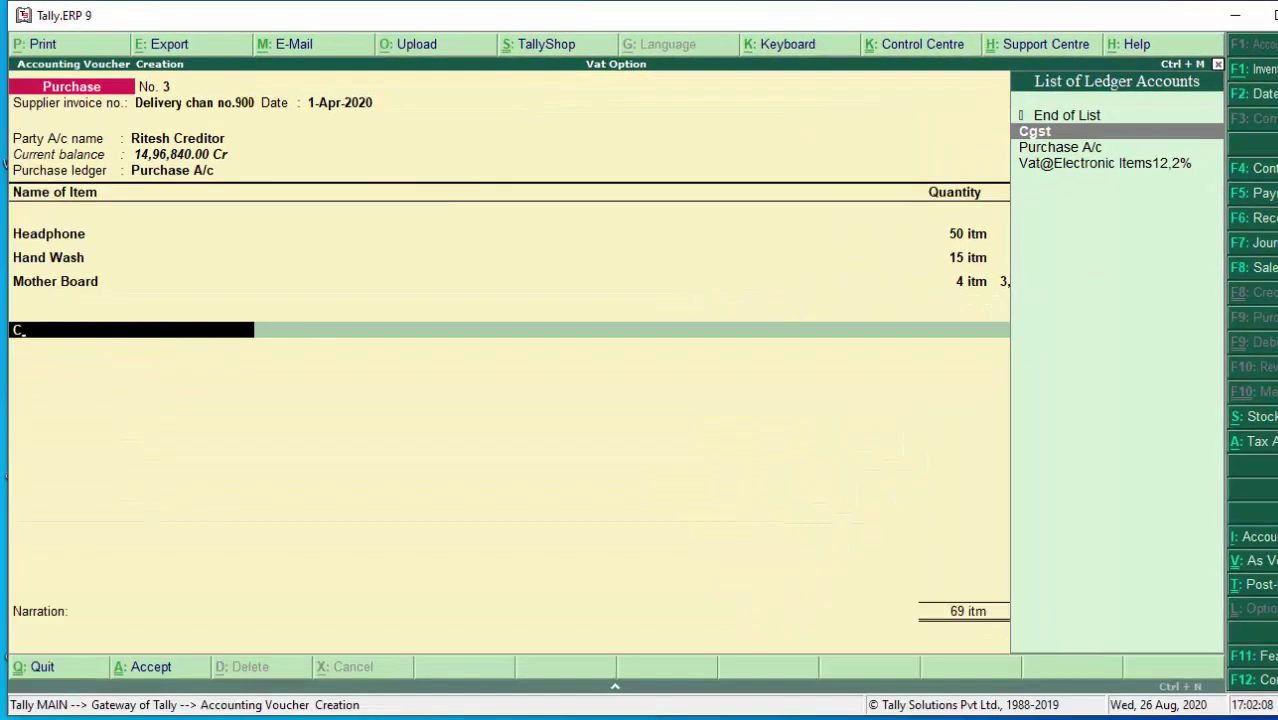
pyautogui.press('Return')
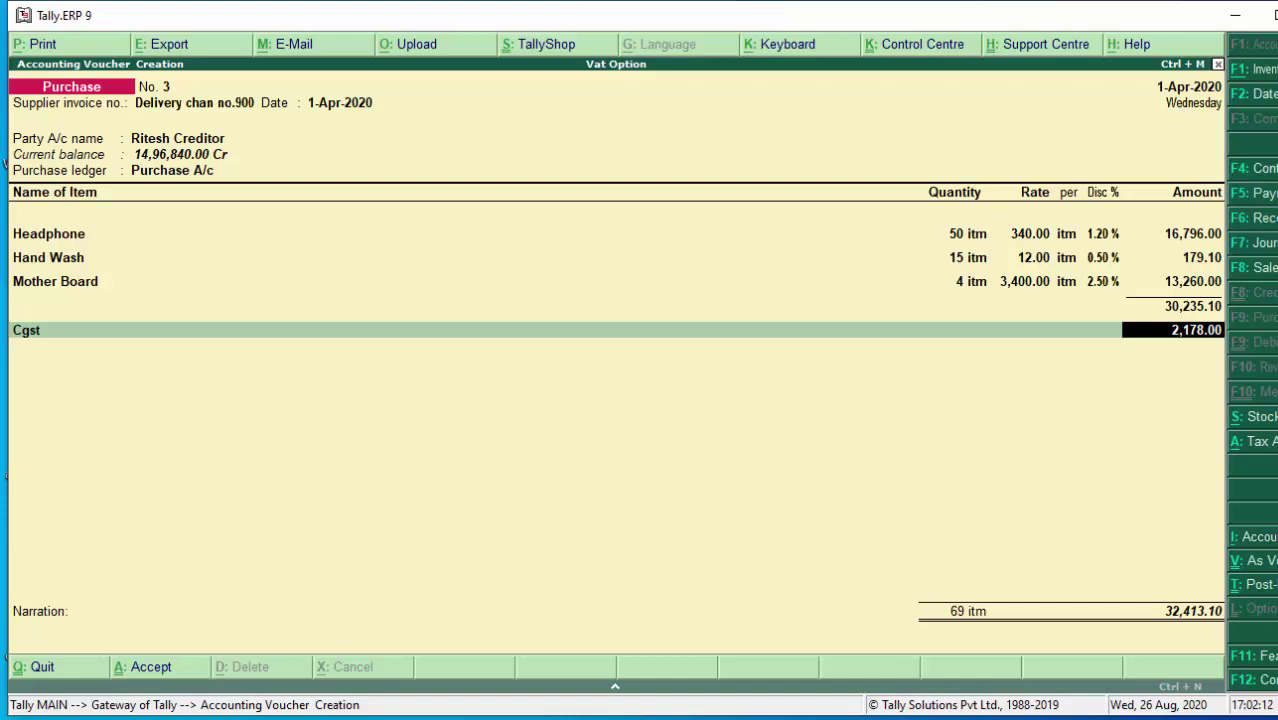
pyautogui.press('Return')
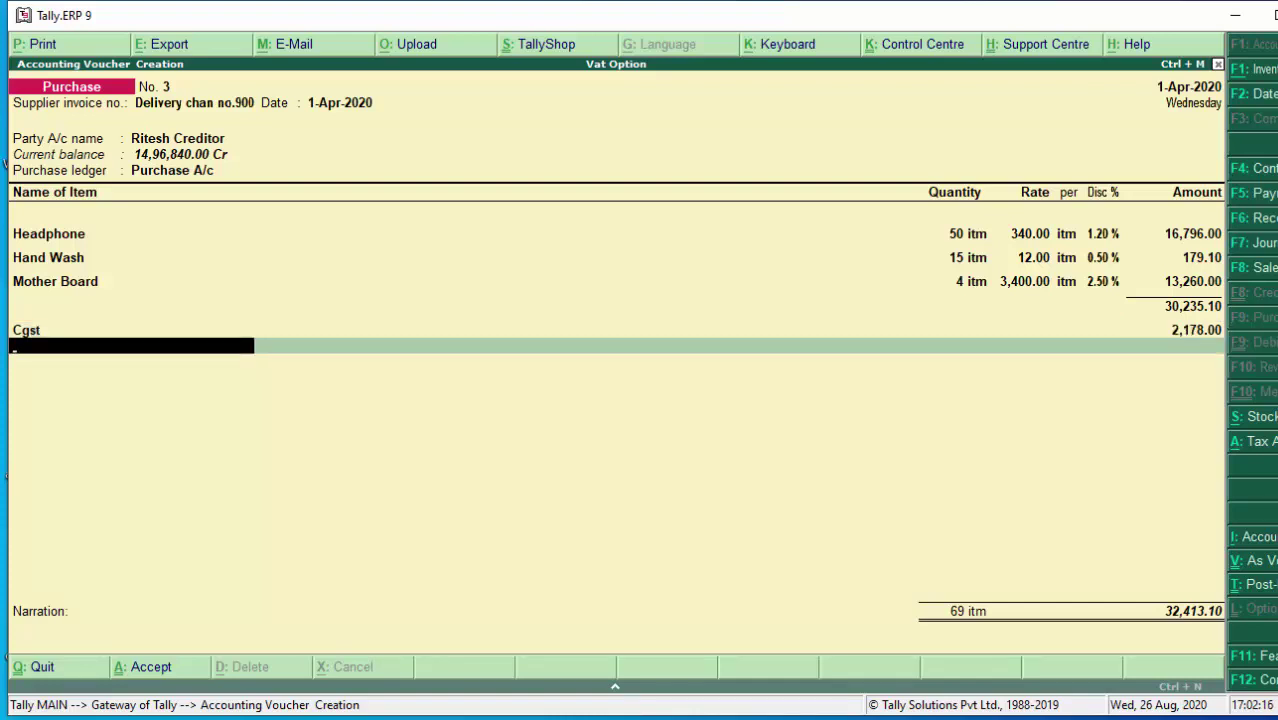
pyautogui.press('BackSpace')
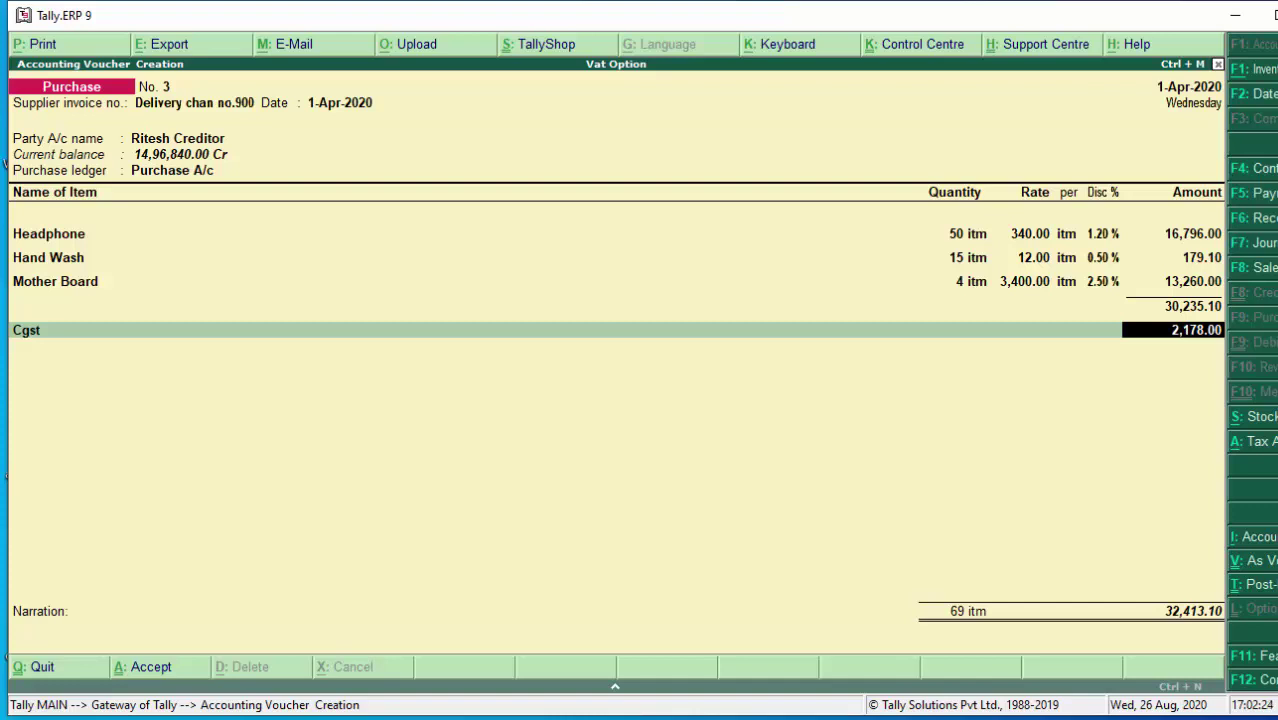
pyautogui.press('Return')
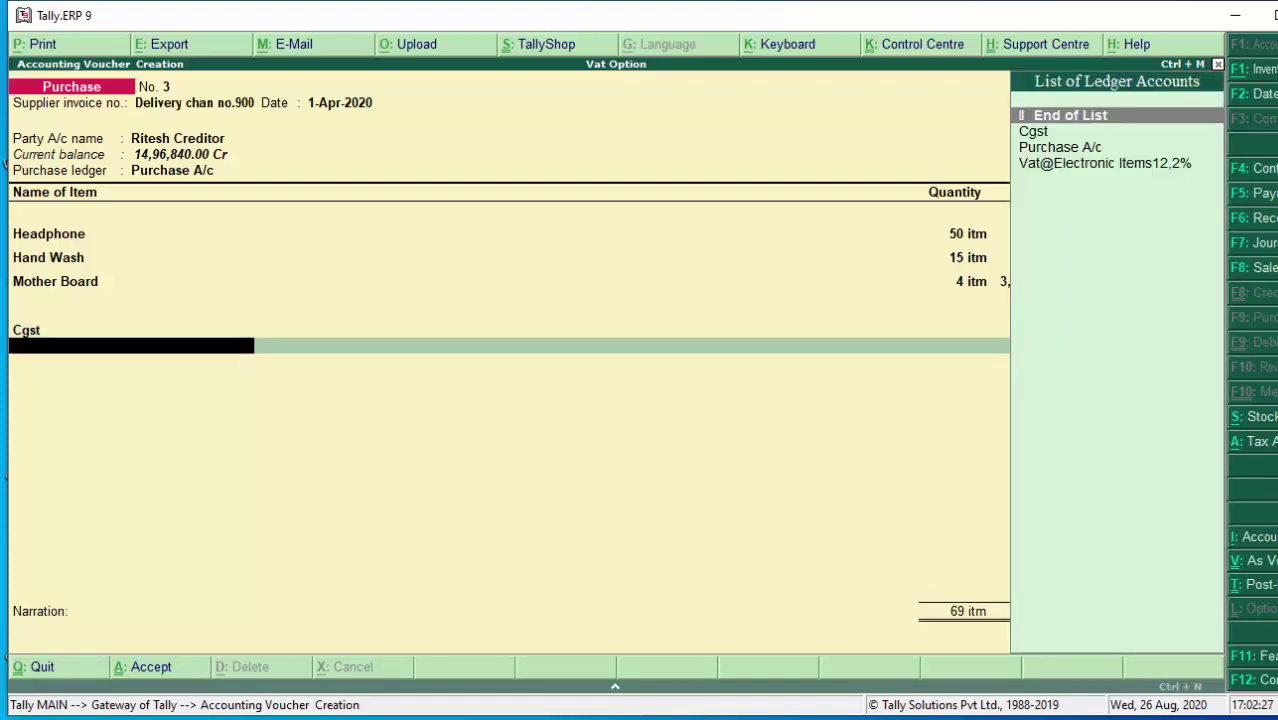
pyautogui.press('Return')
pyautogui.press('BackSpace')
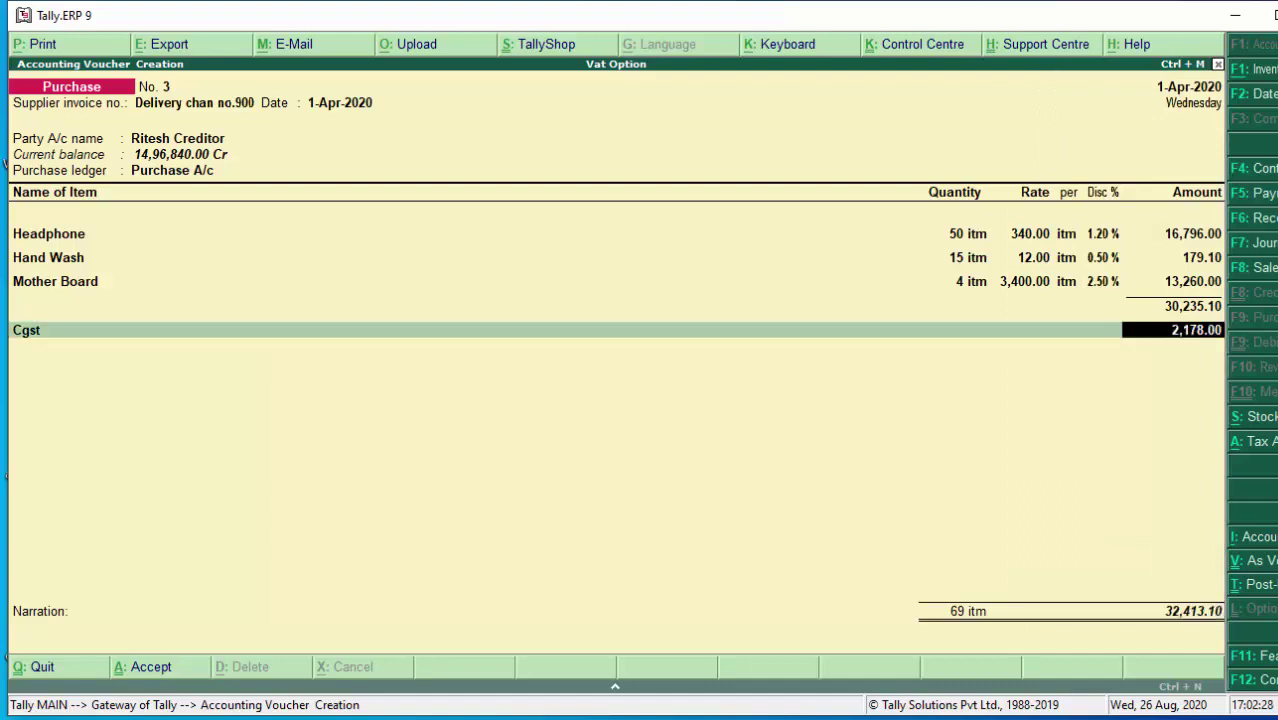
pyautogui.press('Return')
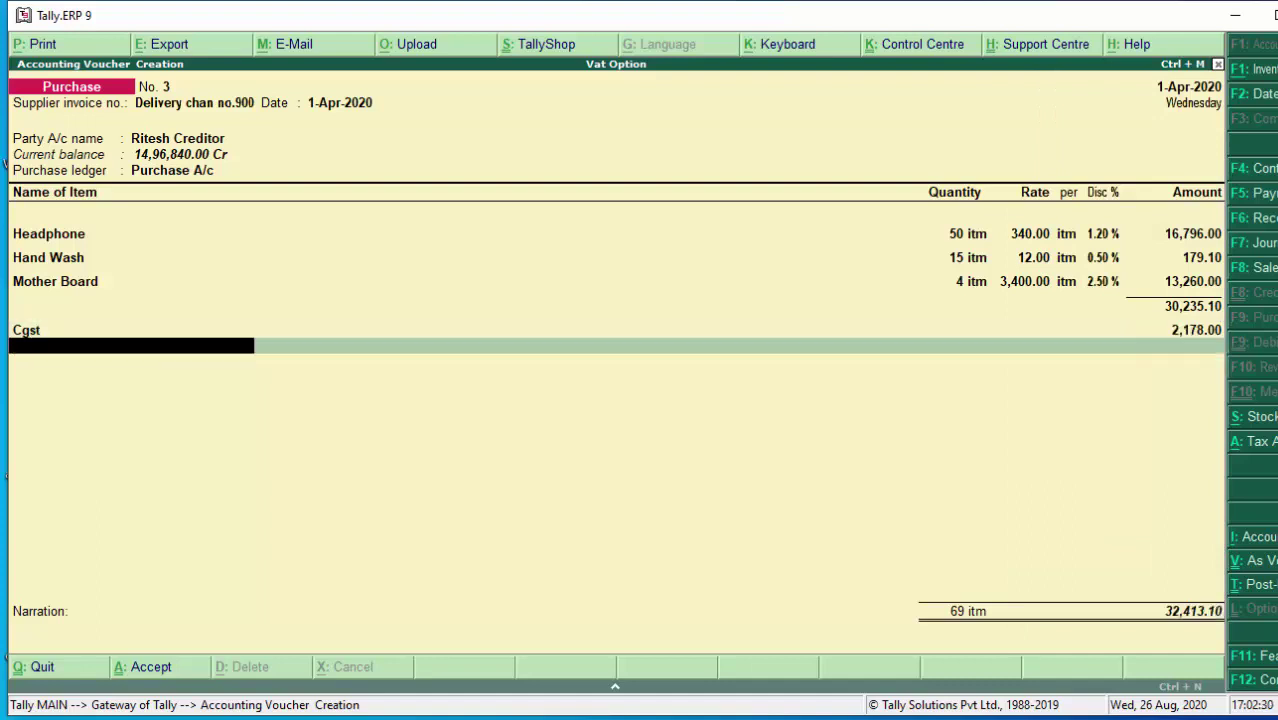
pyautogui.write('S')
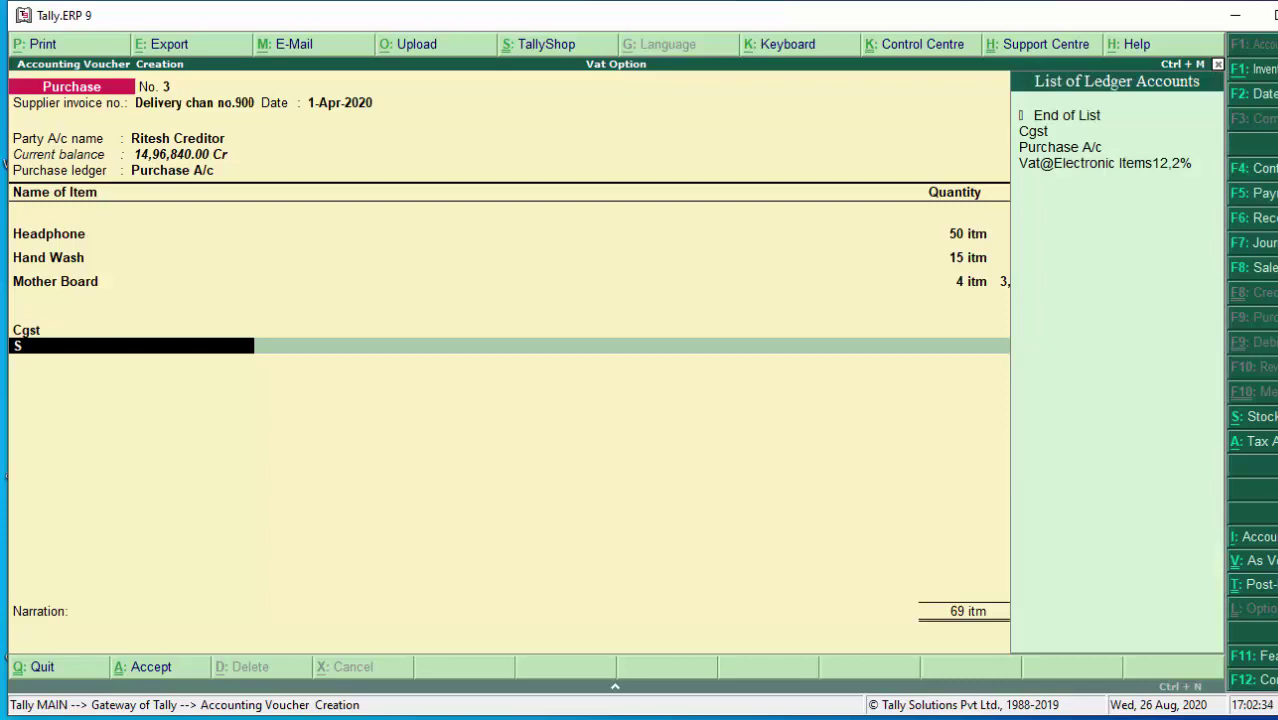
# - Create a new ledger named Sgst under the Duties & Taxes group
pyautogui.hotkey('alt', 'c')
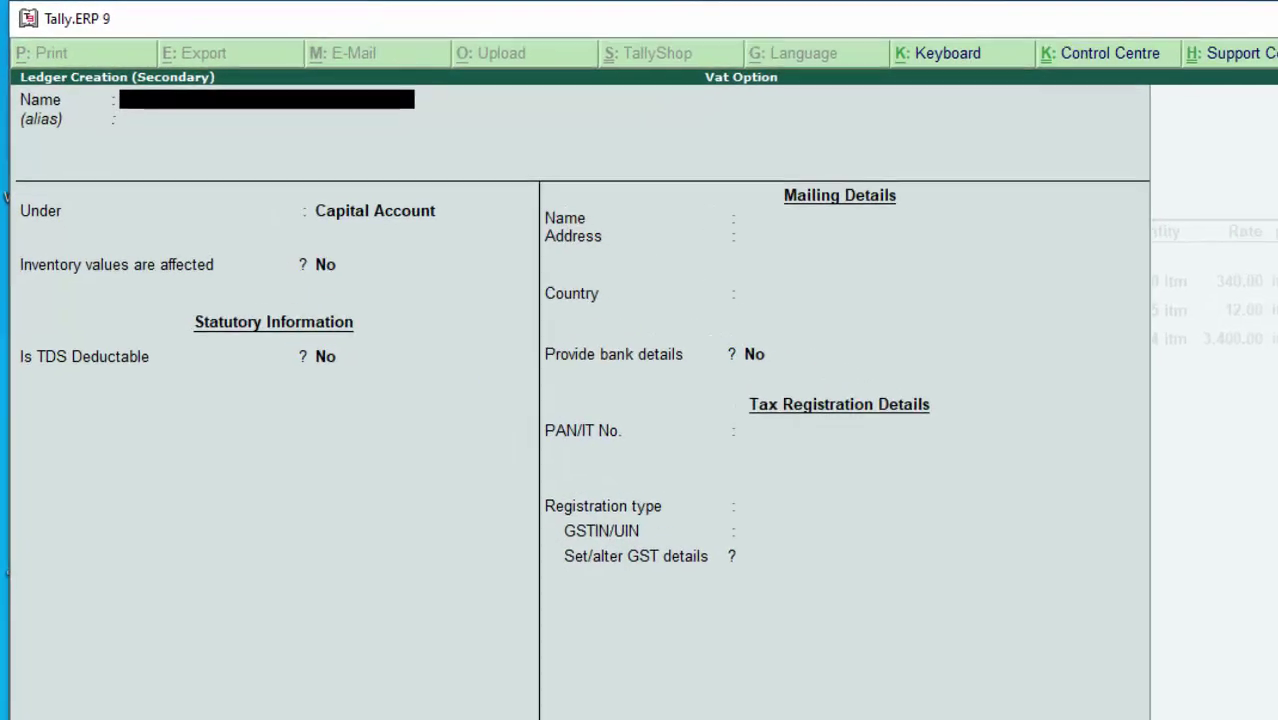
pyautogui.write('Sgst')
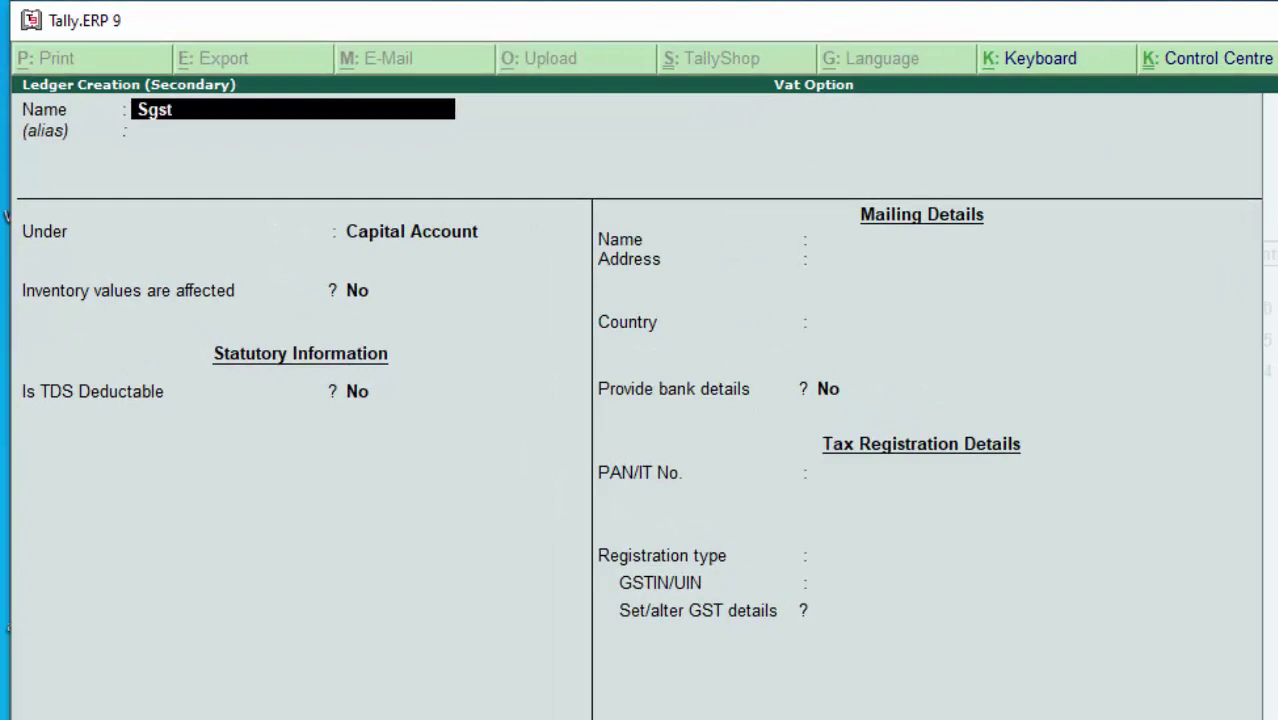
pyautogui.press('Return')
pyautogui.press('Return')
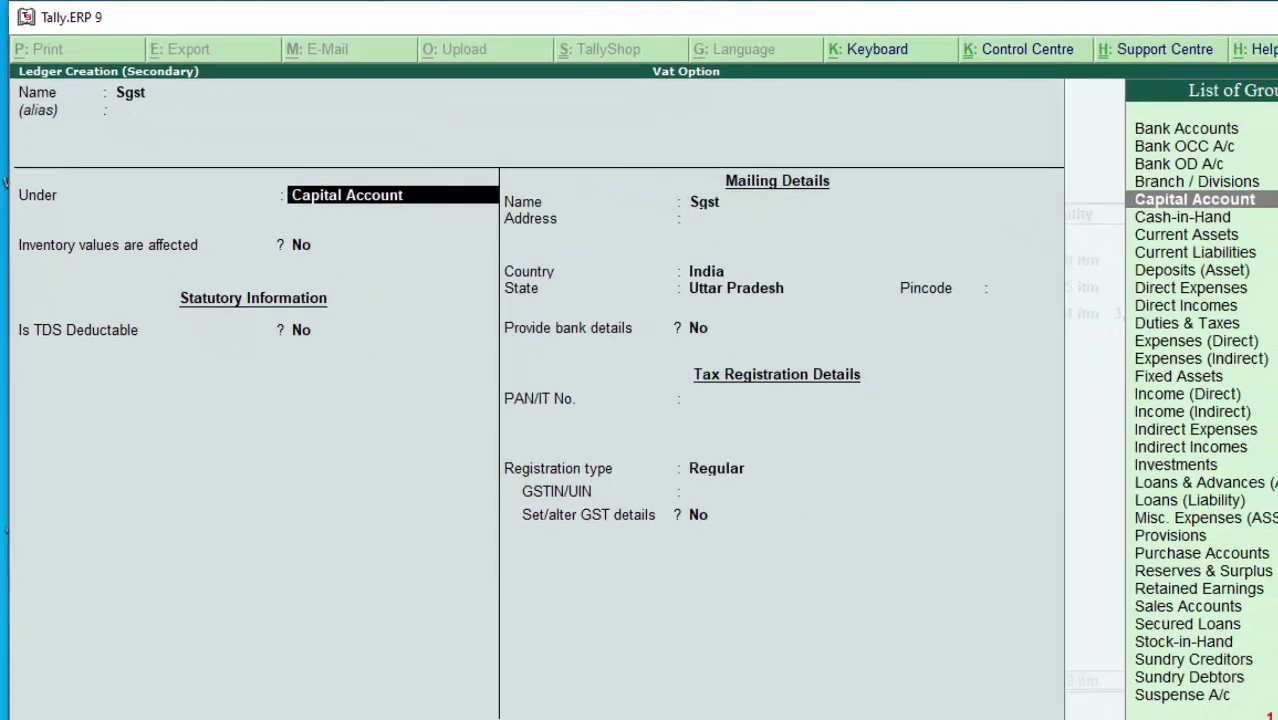
pyautogui.write('D')
pyautogui.press('Down')
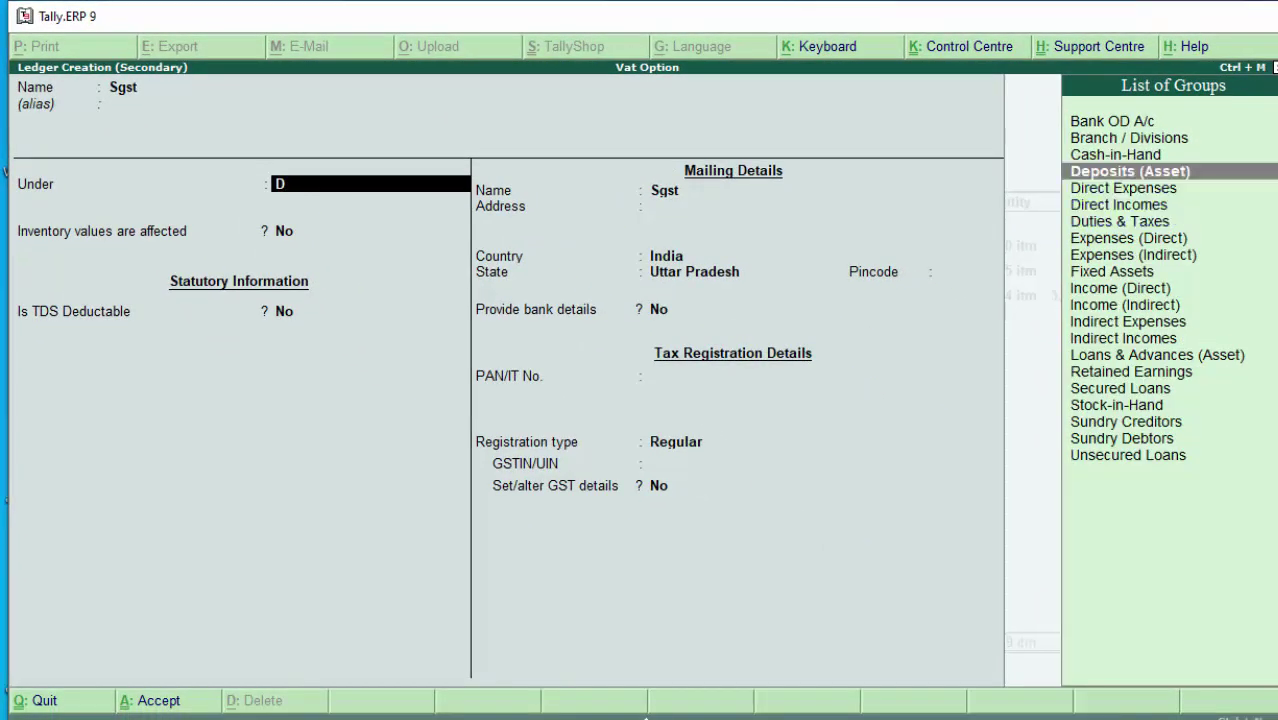
pyautogui.press('Down')
pyautogui.press('Down')
pyautogui.press('Down')
pyautogui.press('Return')
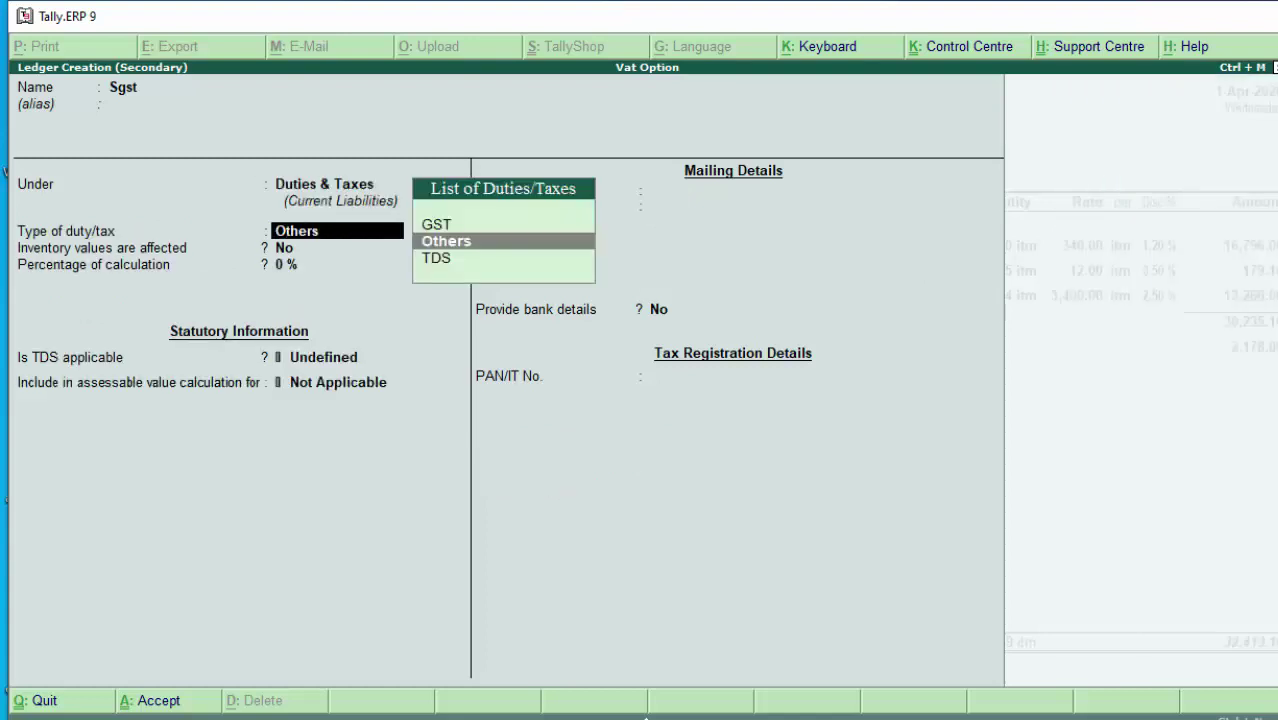
# - Set the Sgst ledger to GST State Tax with Normal Rounding at limit 3, and accept it
pyautogui.press('Up')
pyautogui.press('Return')
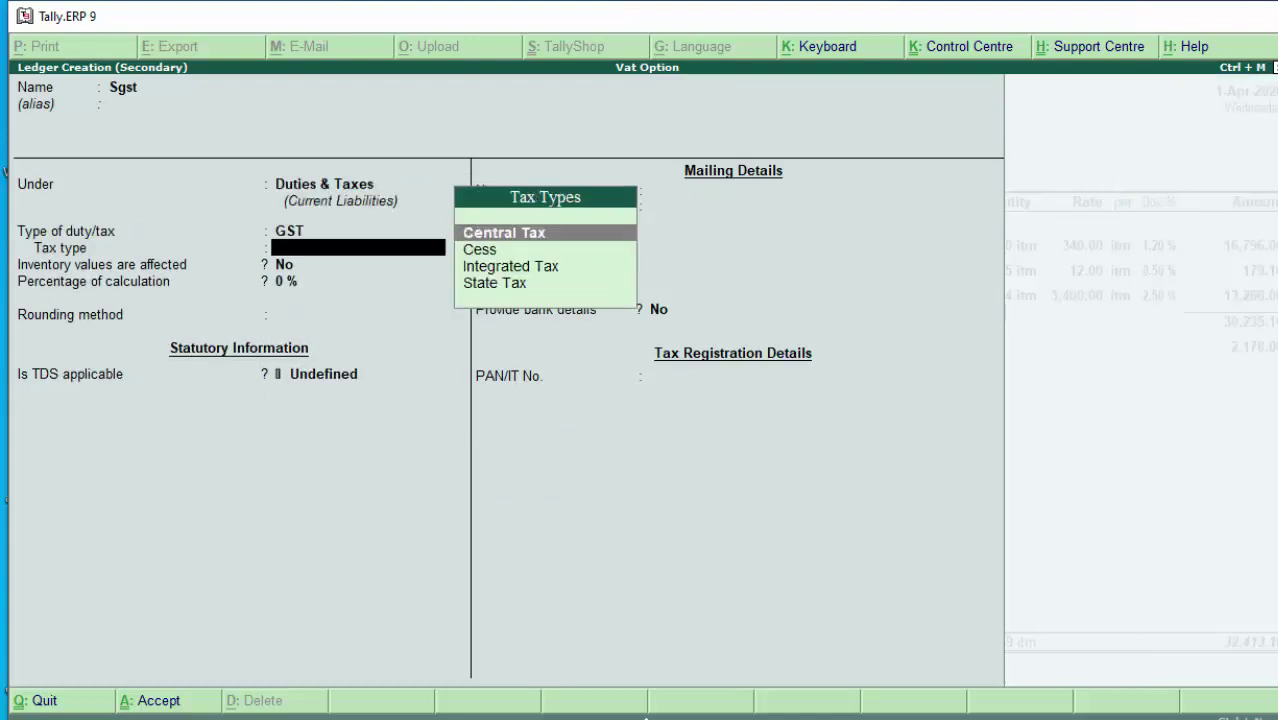
pyautogui.press('Down')
pyautogui.press('Down')
pyautogui.press('Down')
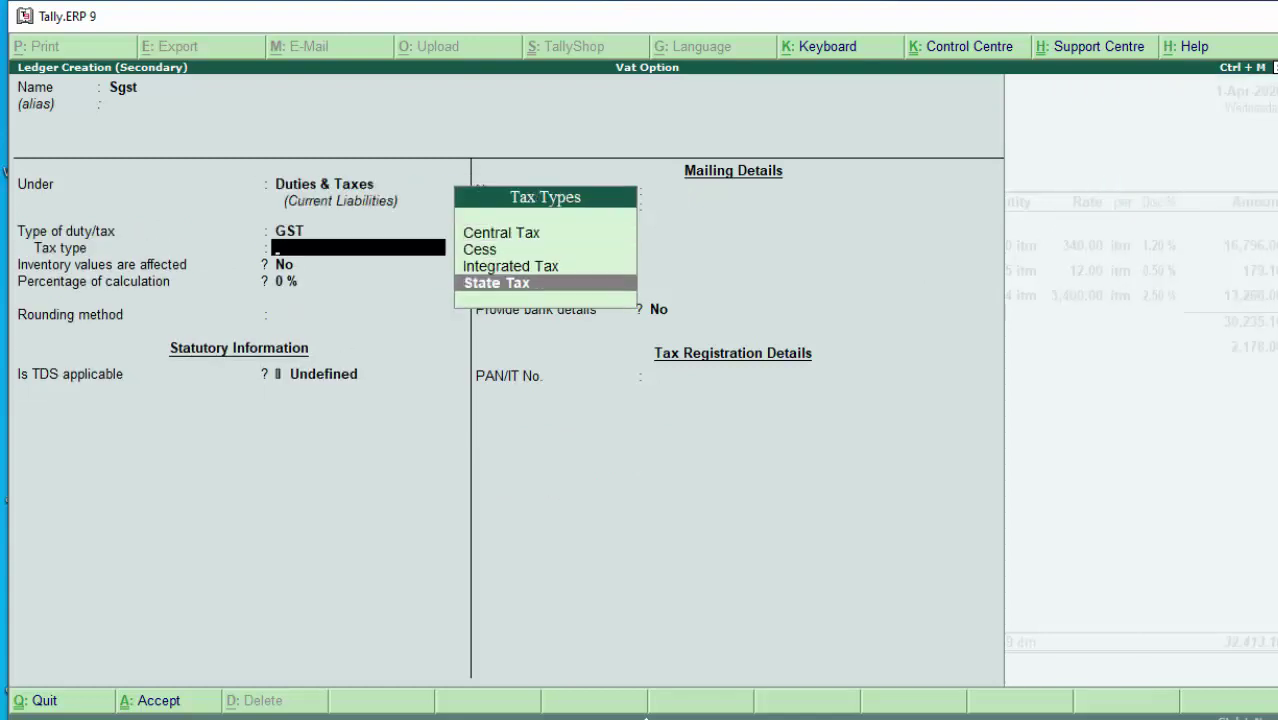
pyautogui.press('Return')
pyautogui.press('Return')
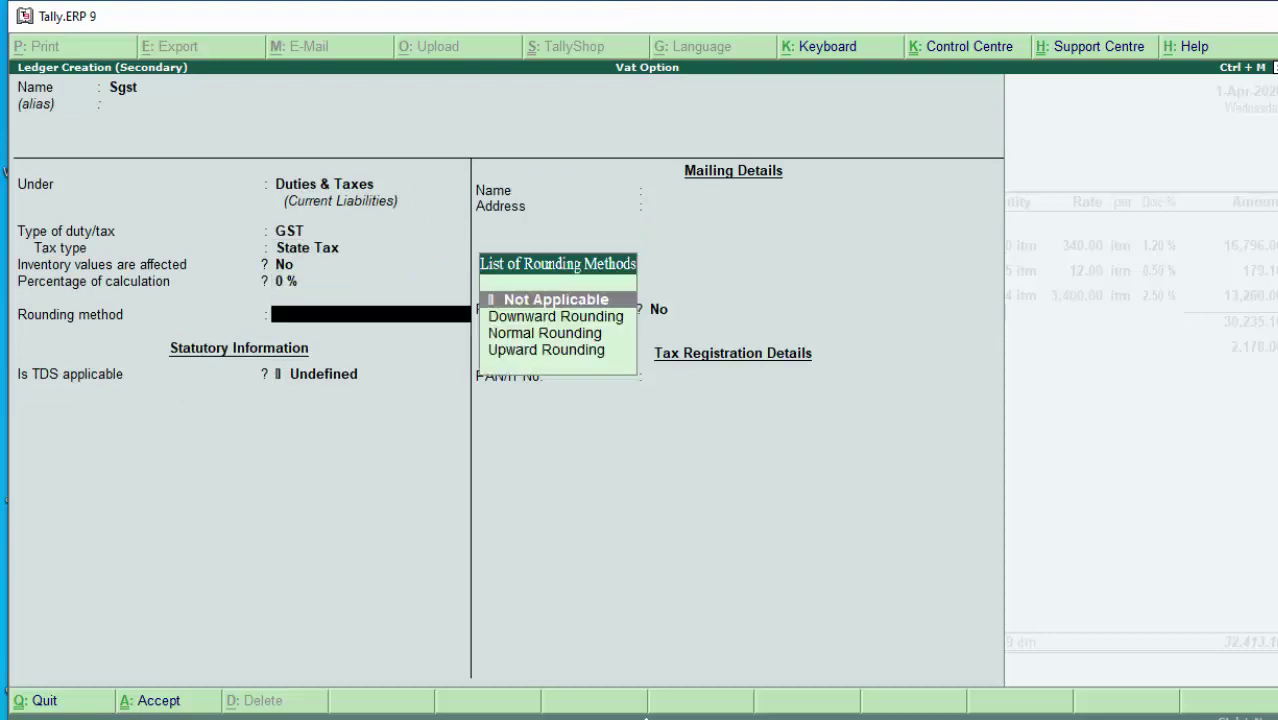
pyautogui.press('Down')
pyautogui.press('Down')
pyautogui.press('Return')
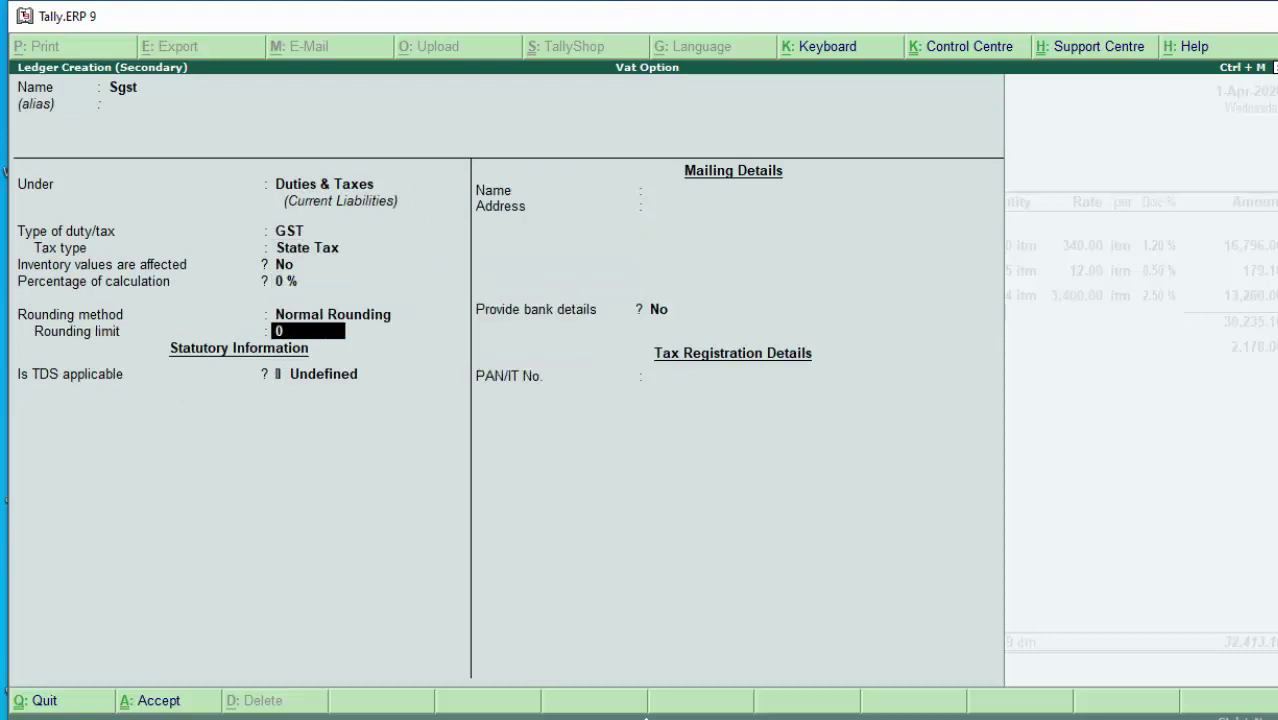
pyautogui.write('3')
pyautogui.press('Return')
pyautogui.press('Return')
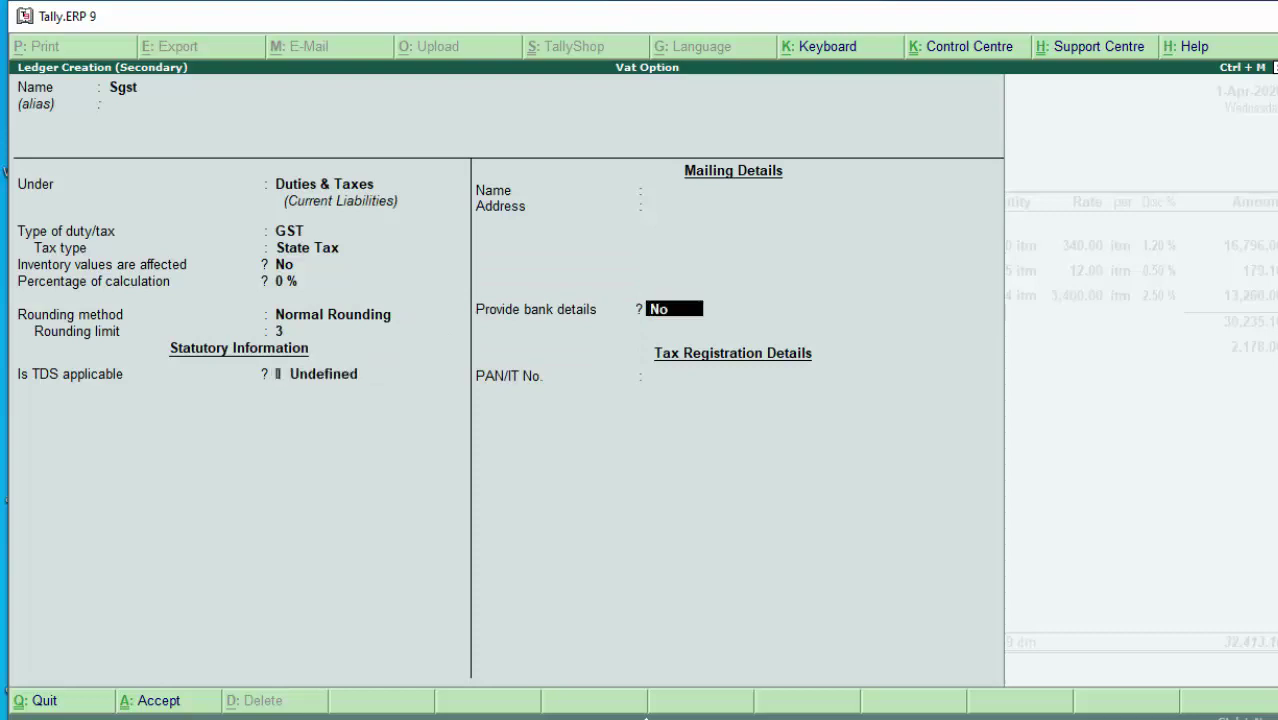
pyautogui.press('Return')
pyautogui.press('Return')
pyautogui.press('Return')
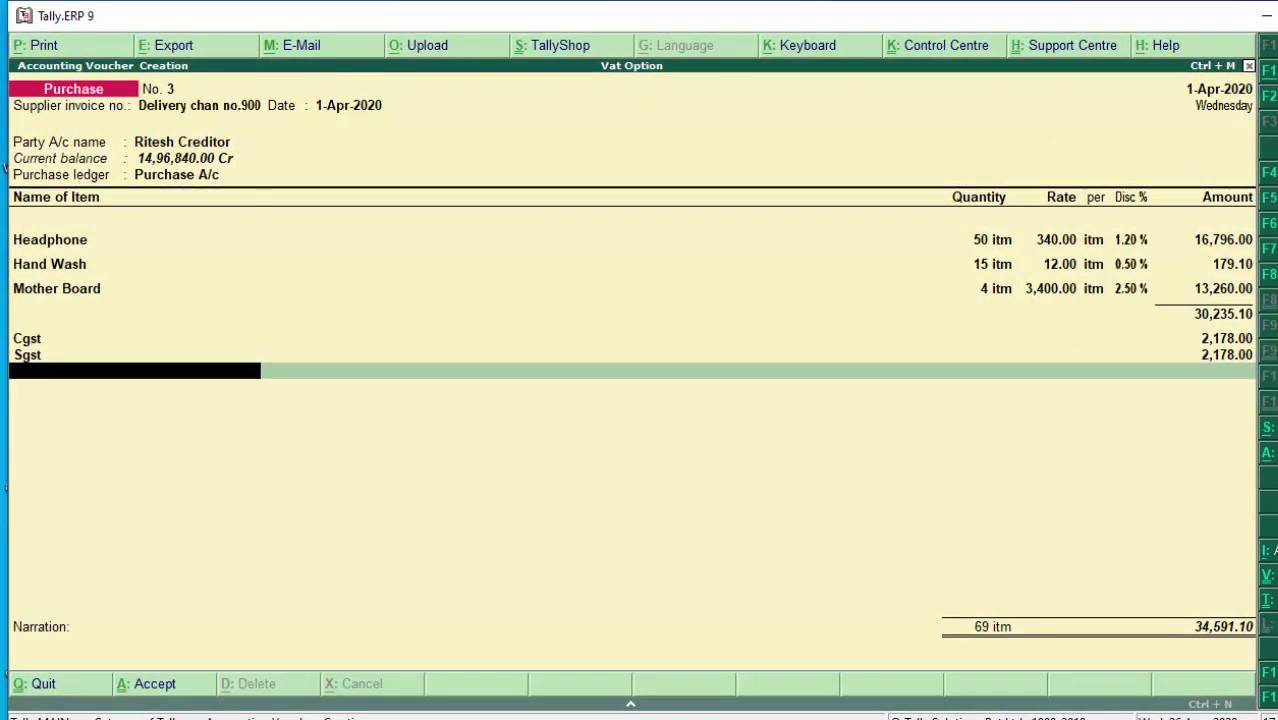
# - Add new bill reference Delivery chan no.900 for 34,591.10 Cr with no credit days
pyautogui.press('Return')
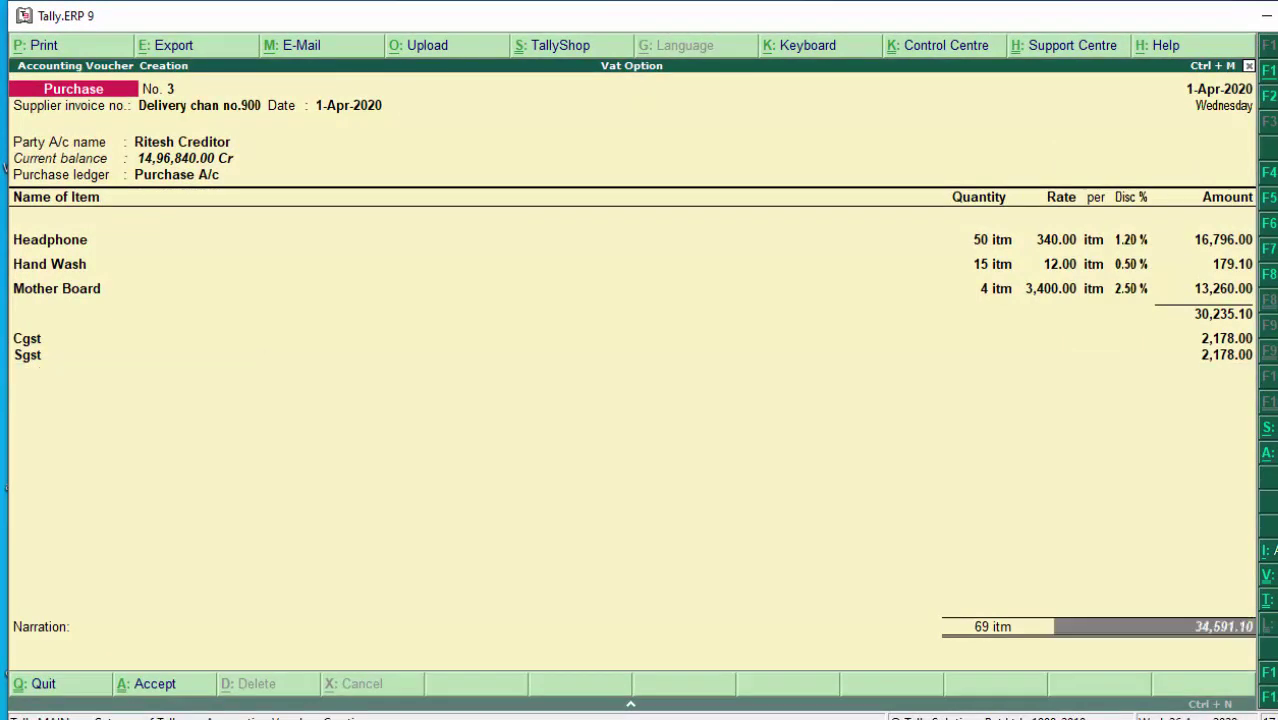
pyautogui.press('Return')
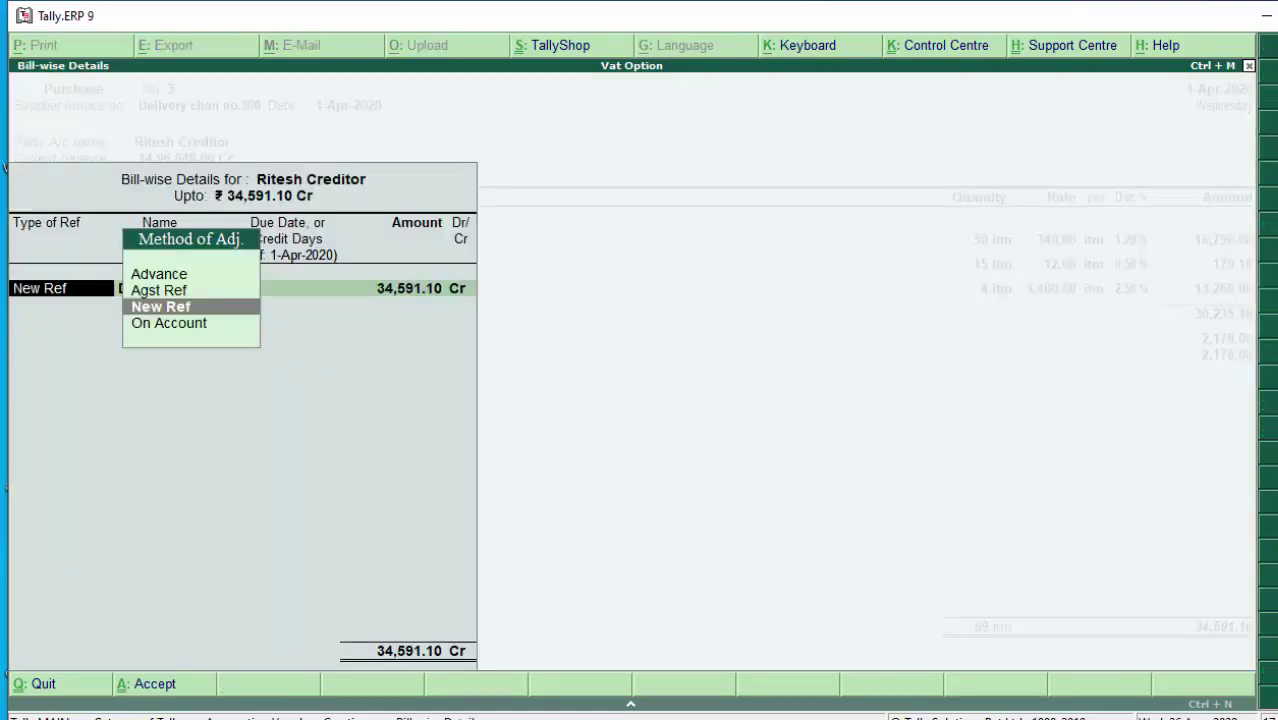
pyautogui.press('Return')
pyautogui.press('Return')
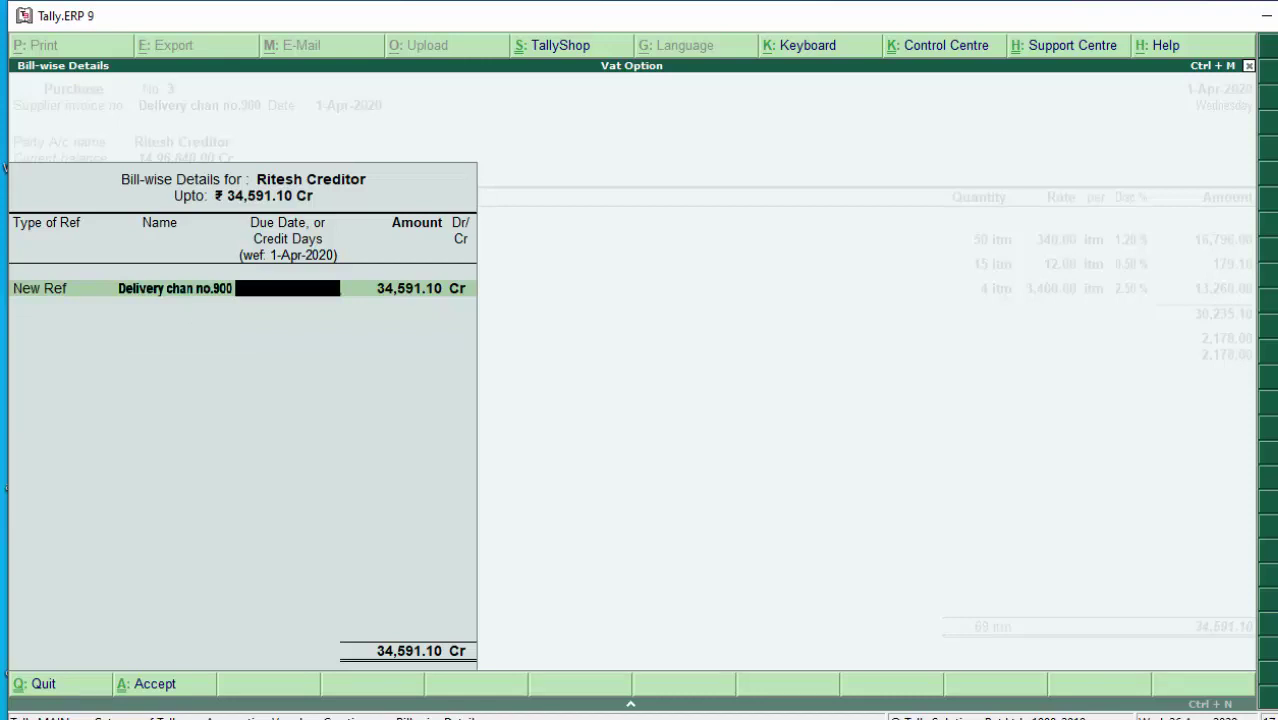
pyautogui.write('3 Days')
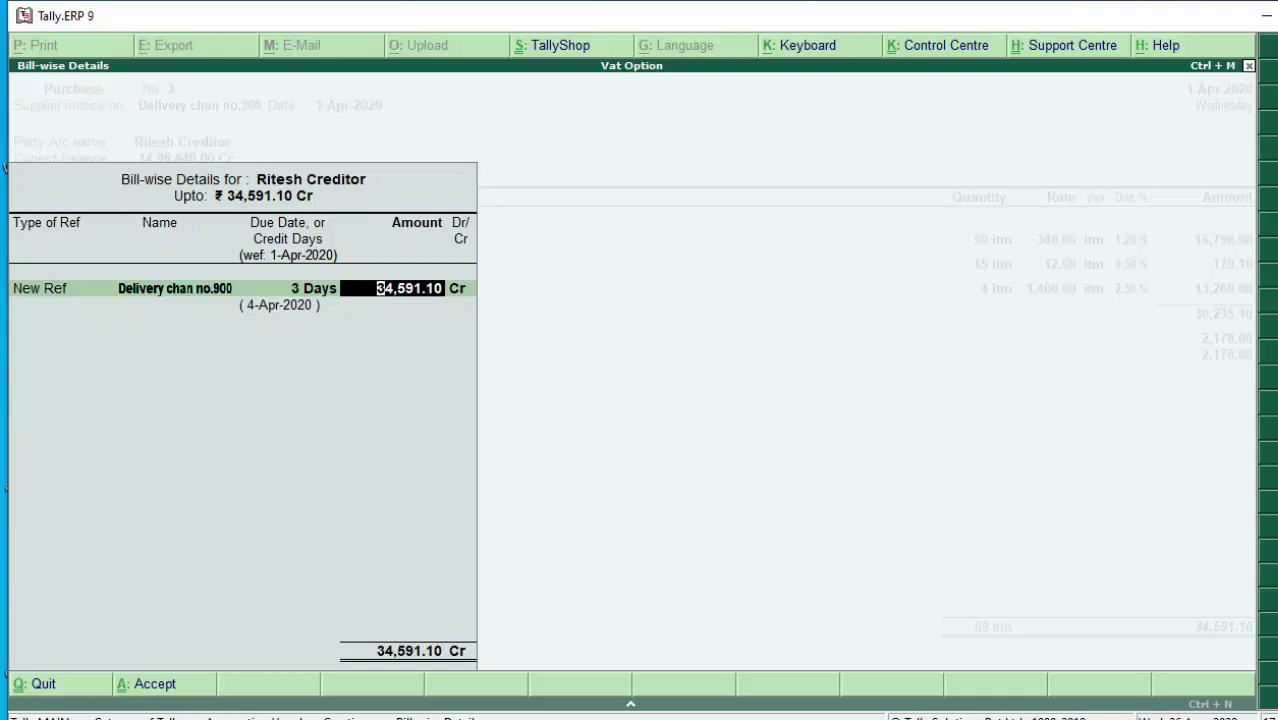
pyautogui.press('BackSpace')
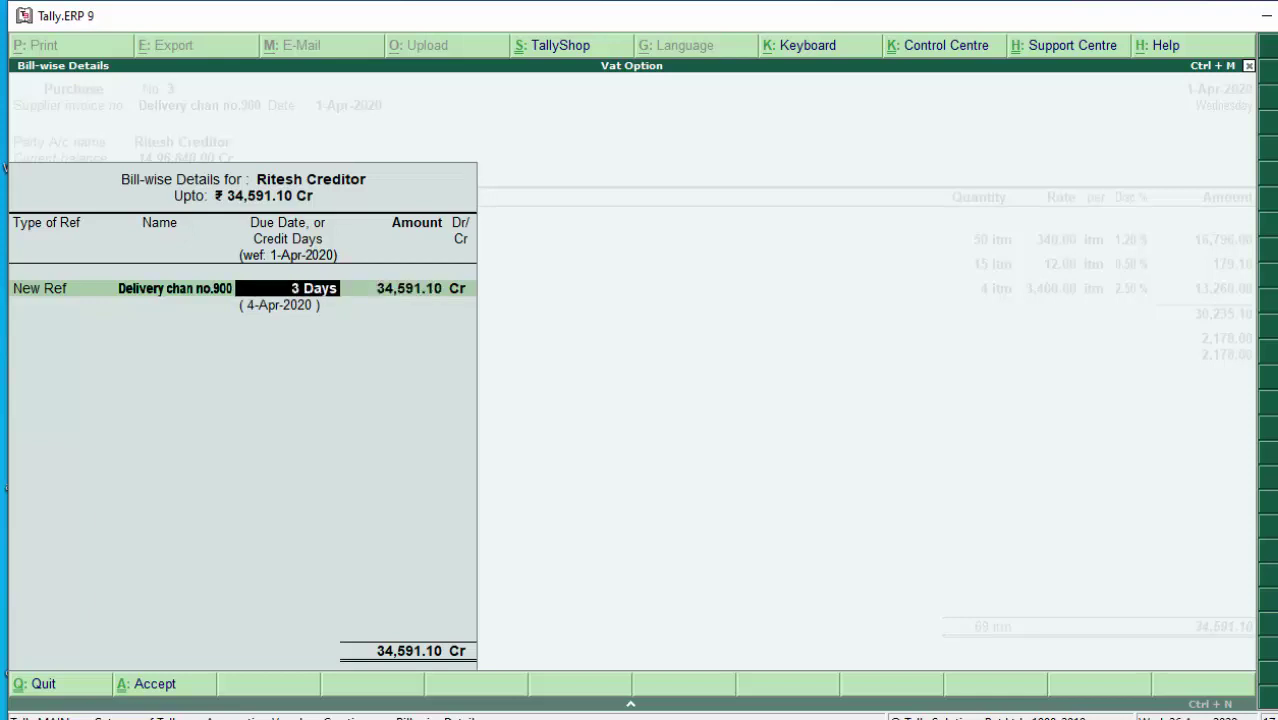
pyautogui.write('0')
pyautogui.press('BackSpace')
pyautogui.press('Return')
pyautogui.press('Return')
pyautogui.press('Return')
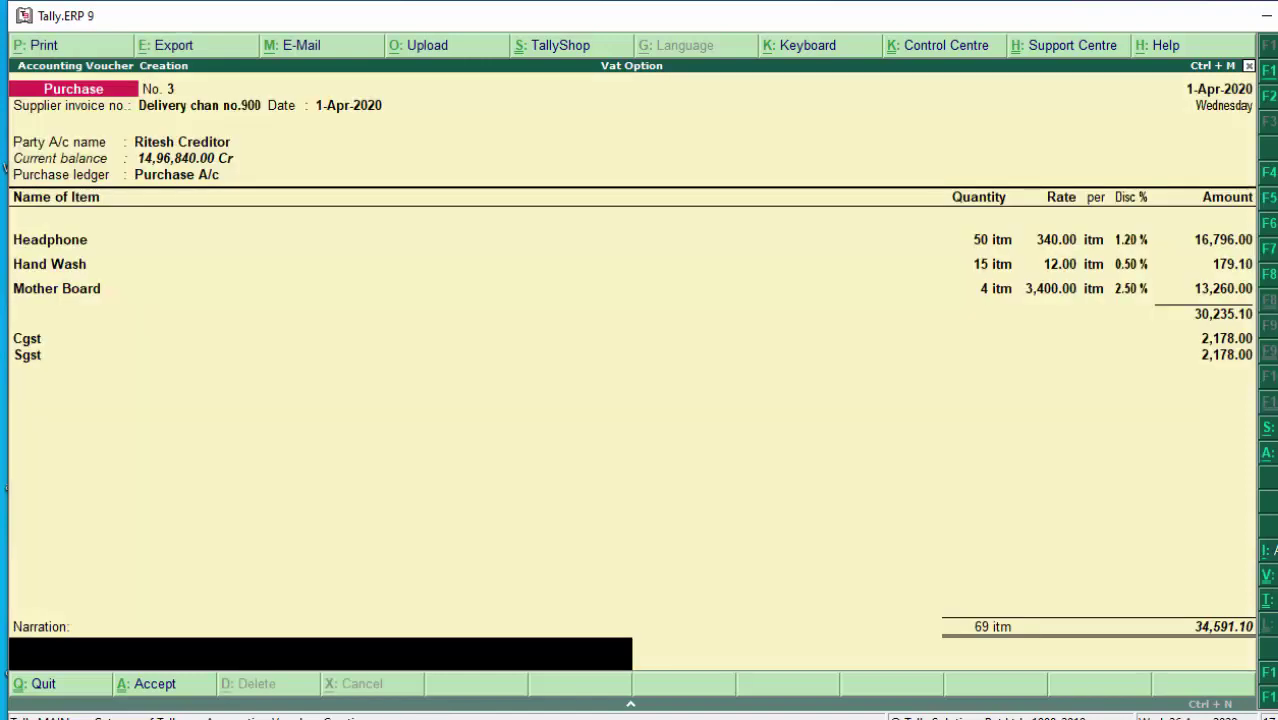
# - Accept purchase voucher No. 3 past the tax warning and quit to the Gateway of Tally
pyautogui.press('Return')
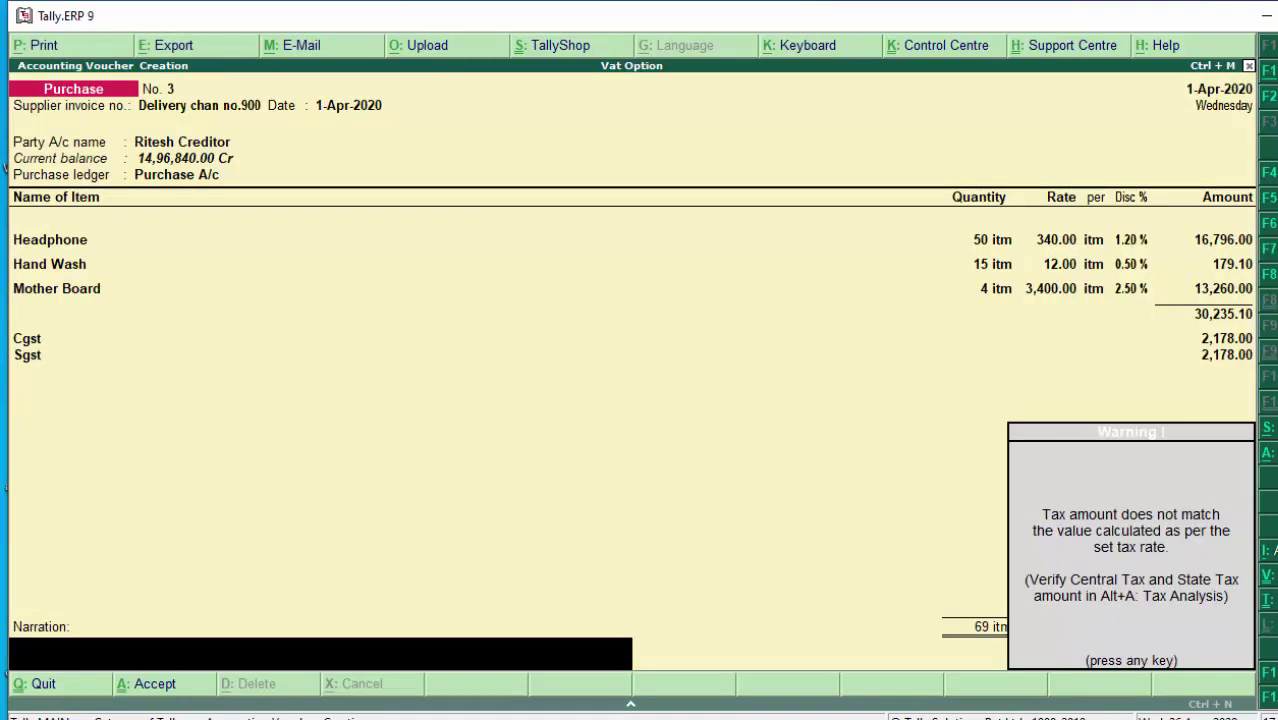
pyautogui.press('Return')
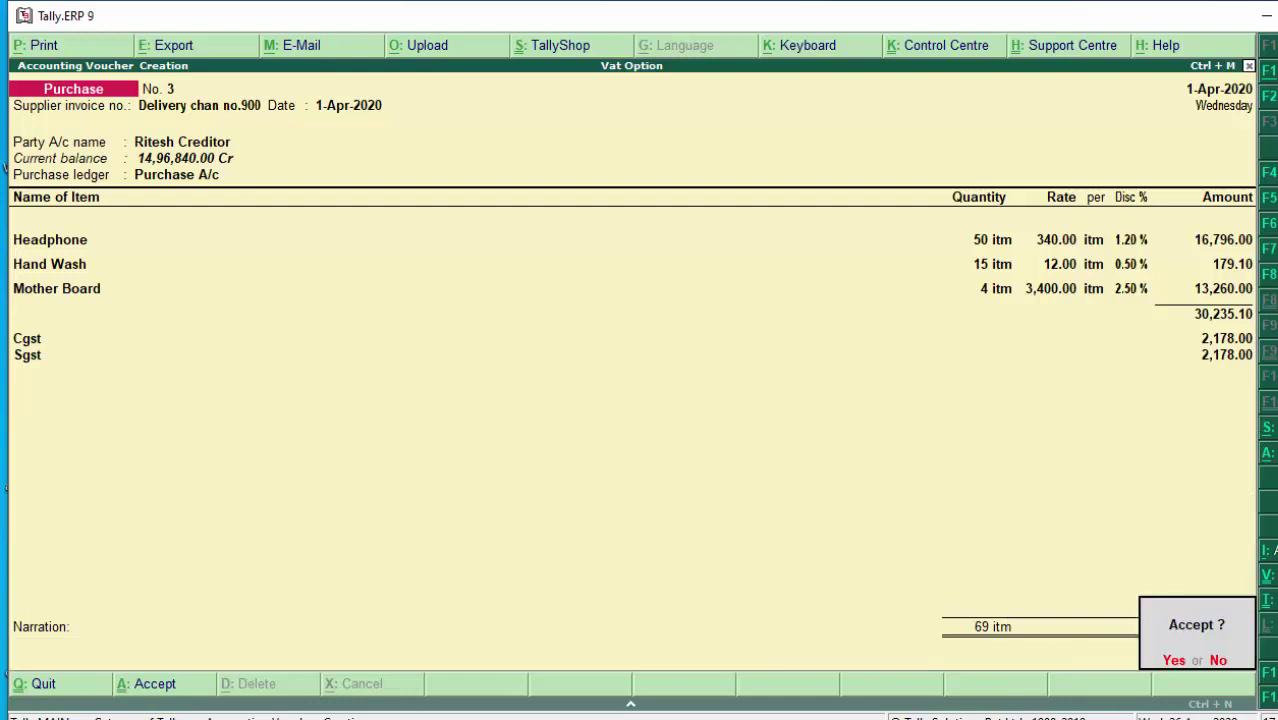
pyautogui.press('Return')
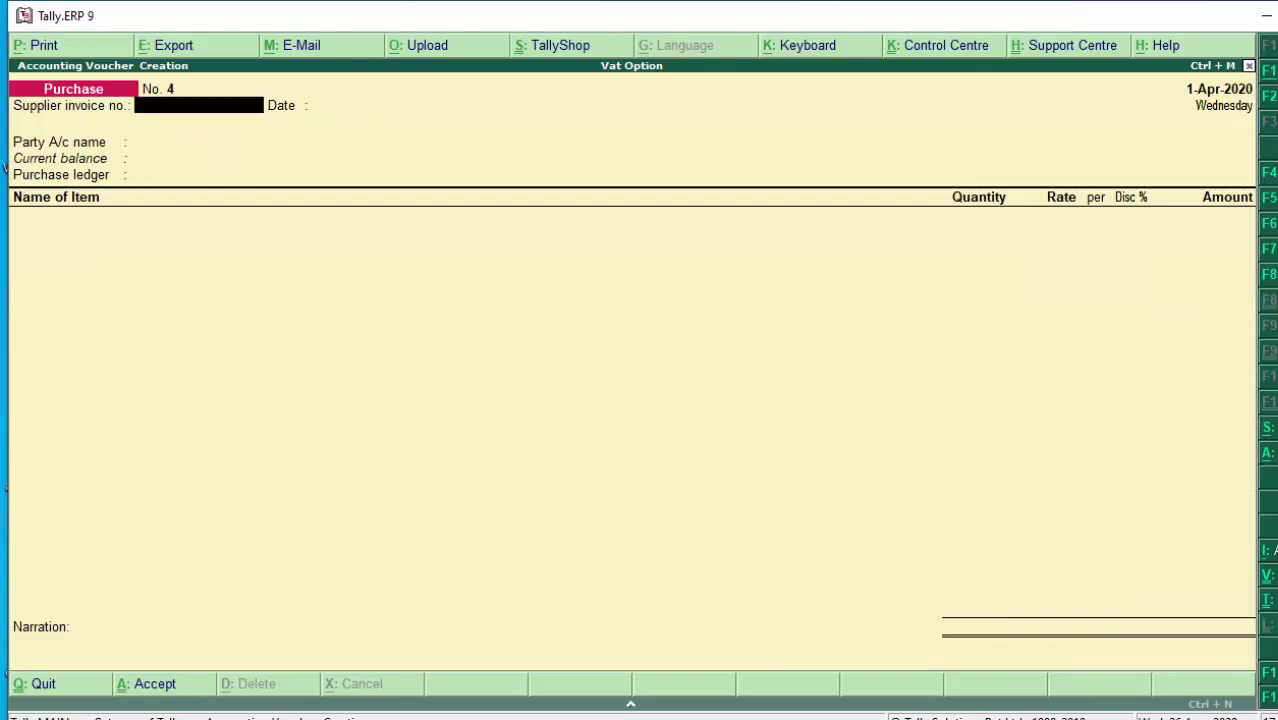
pyautogui.press('Escape')
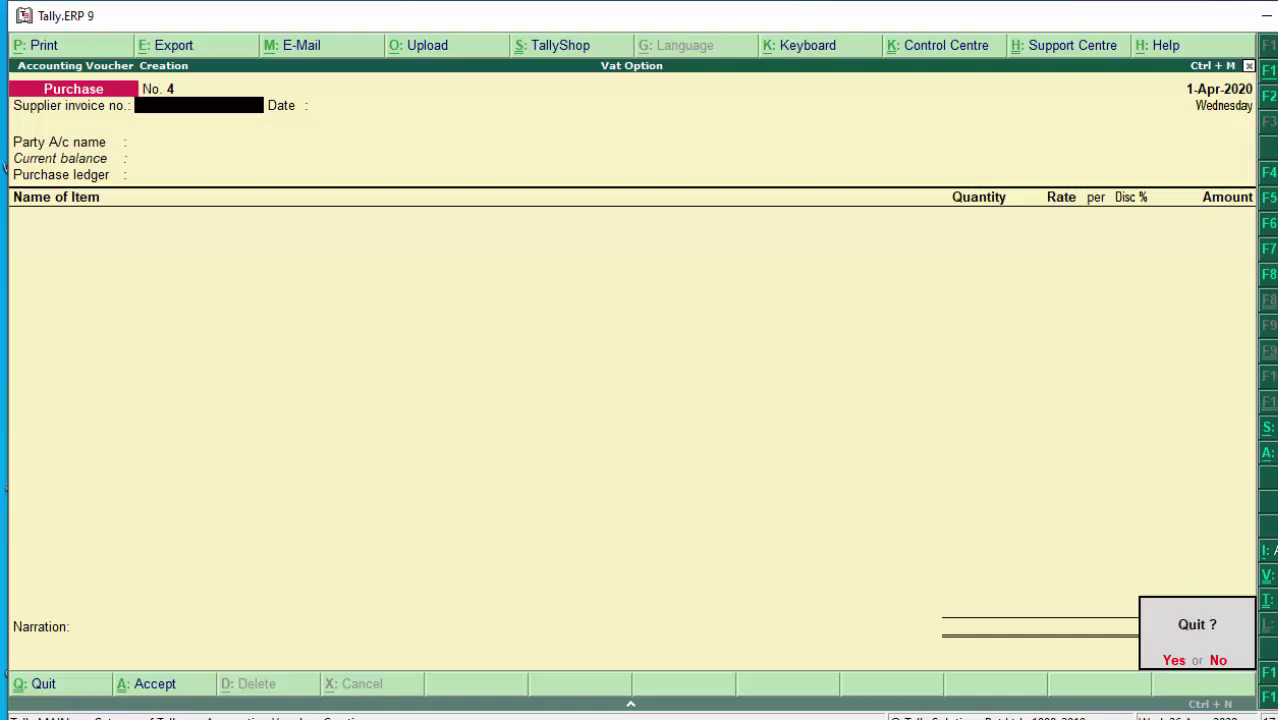
pyautogui.press('Return')
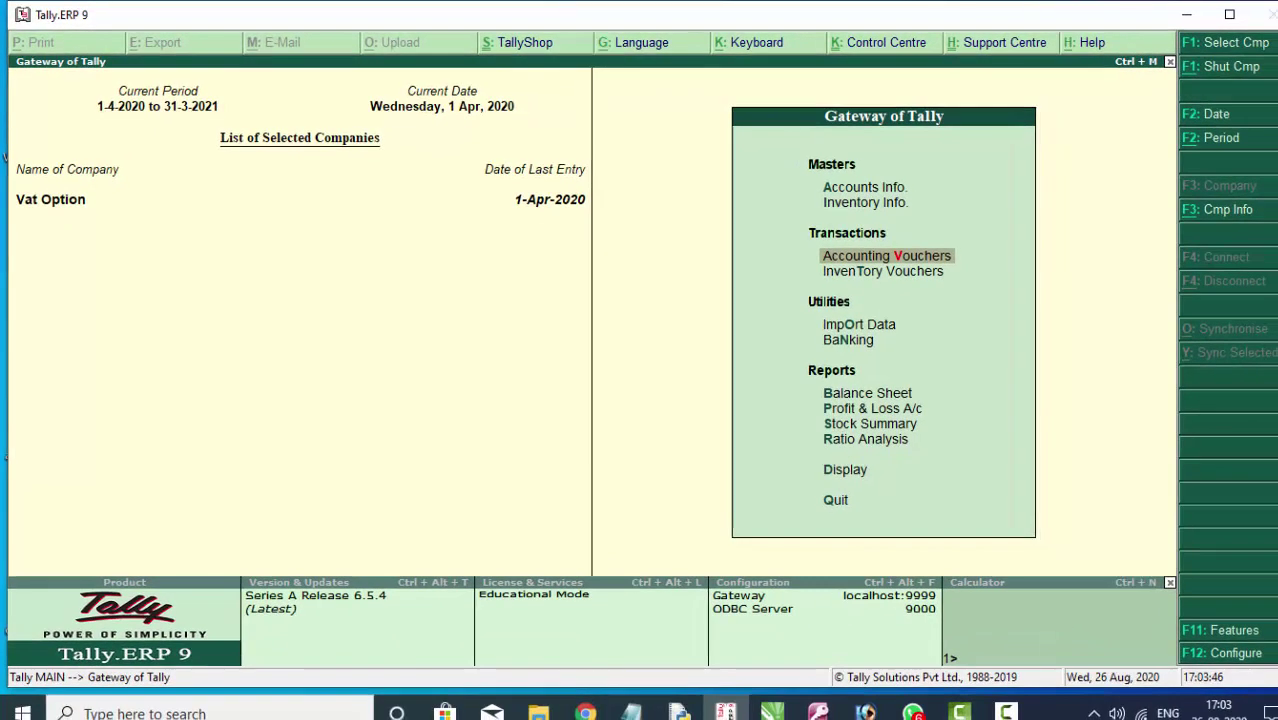
# - Open a Payment voucher debiting the creditor ledger with 15,31,000
pyautogui.press('Return')
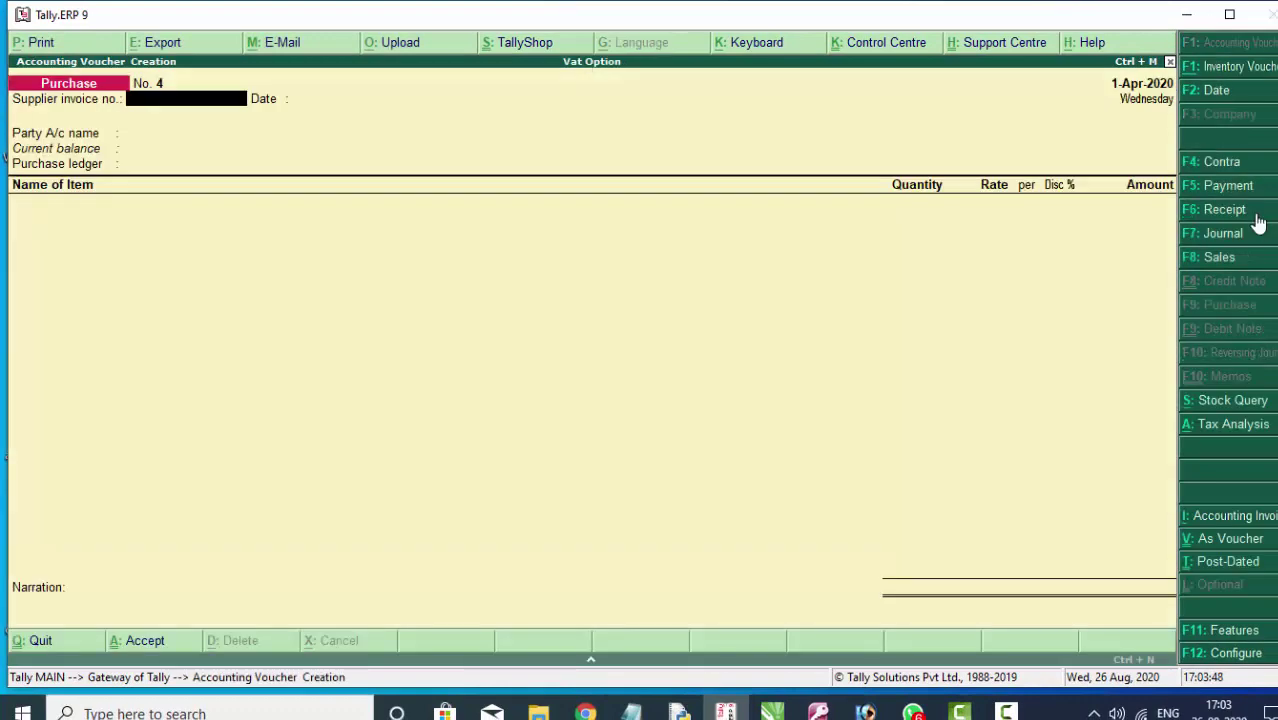
pyautogui.click(1233, 188)
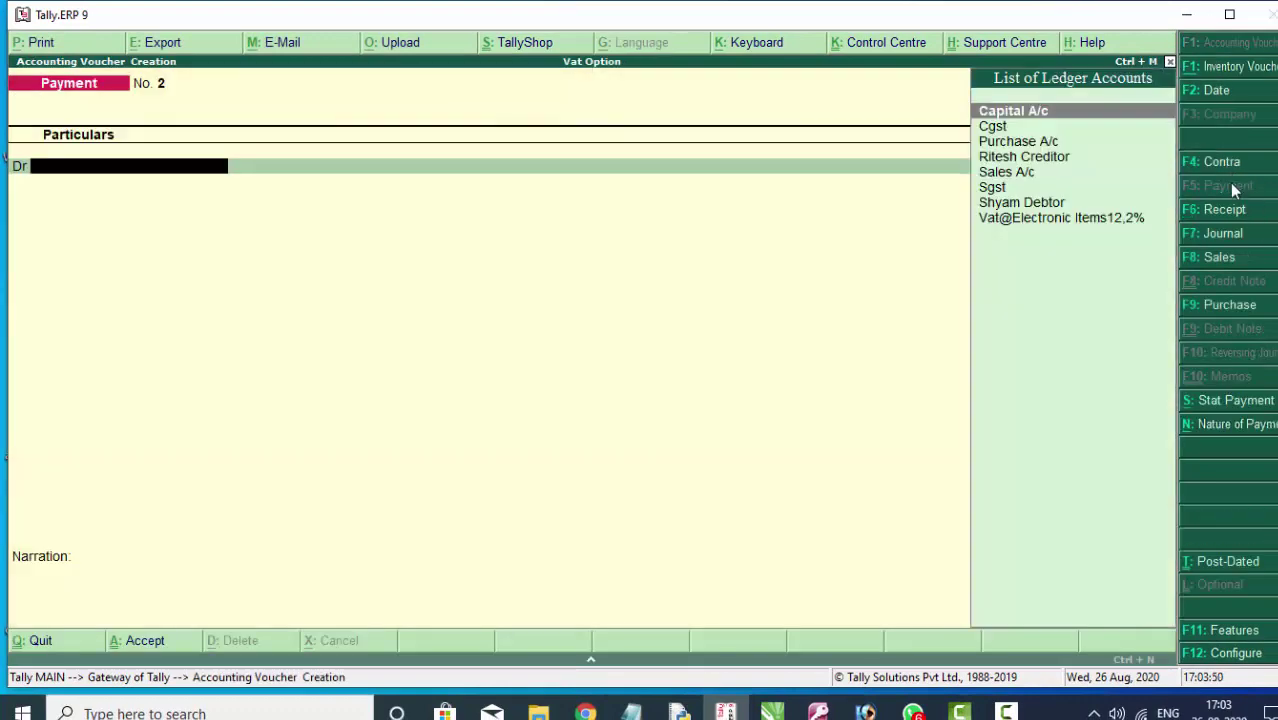
pyautogui.click(1043, 158)
pyautogui.click(1043, 158)
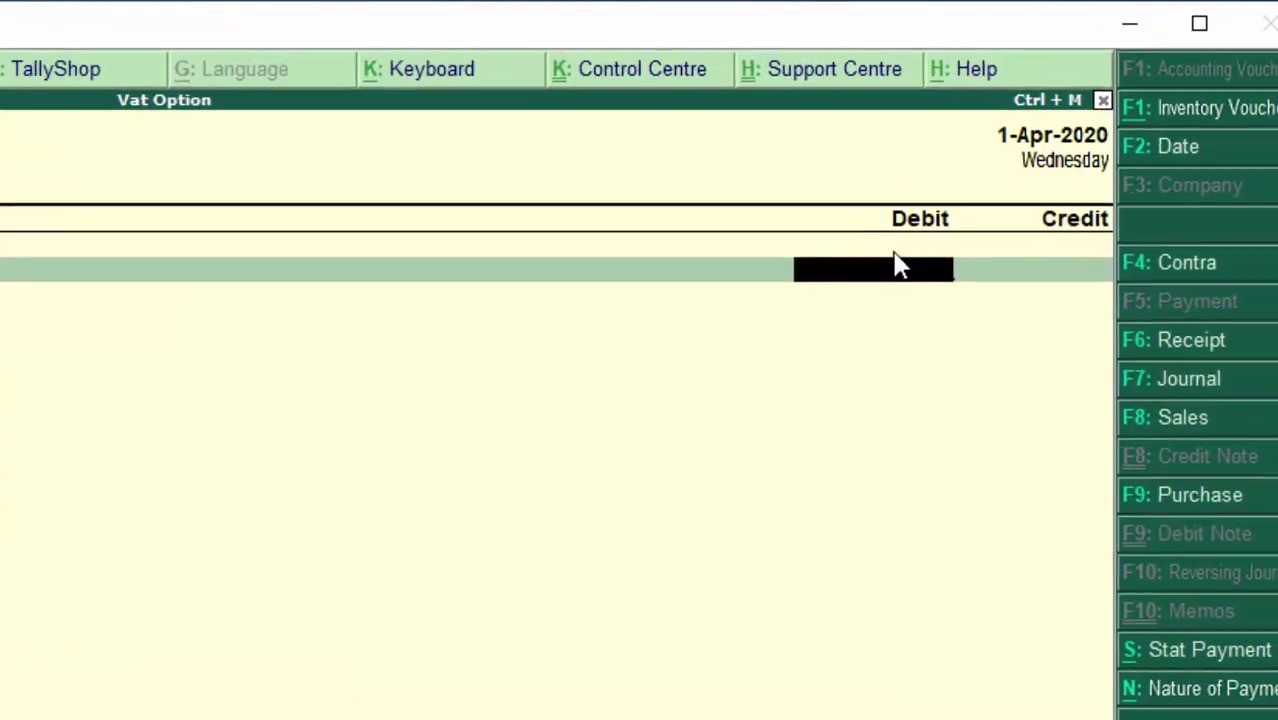
pyautogui.write('1')
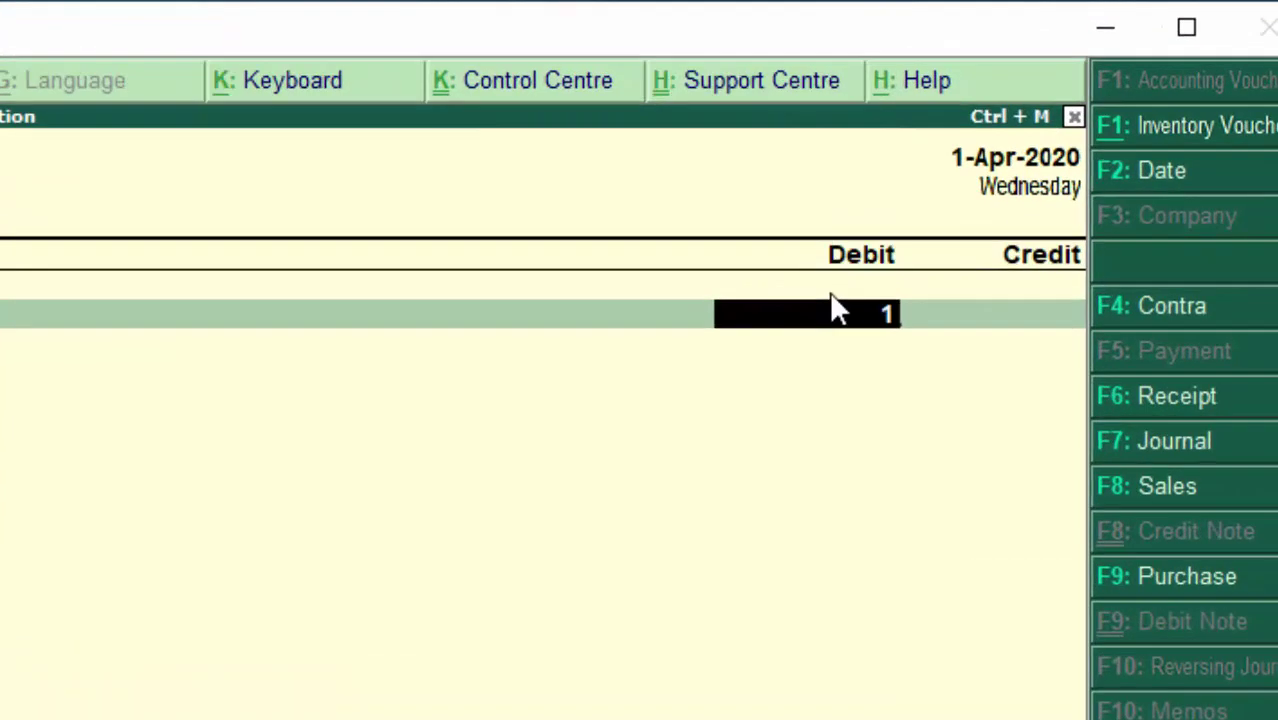
pyautogui.write('53')
pyautogui.write('10')
pyautogui.write('0')
pyautogui.write('0')
# - Settle the debit against existing bills Delivery chan no.900 (34,591.10), 3454 (2,240.00) and 678
pyautogui.press('Return')
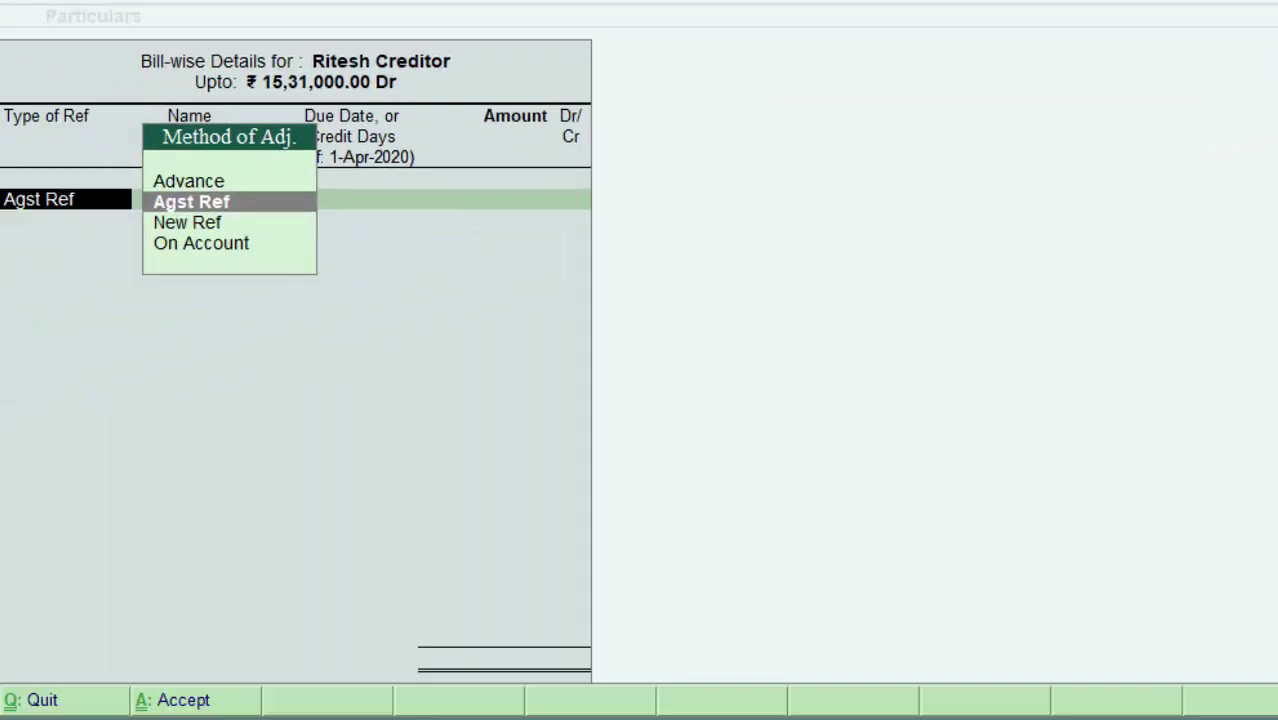
pyautogui.press('Return')
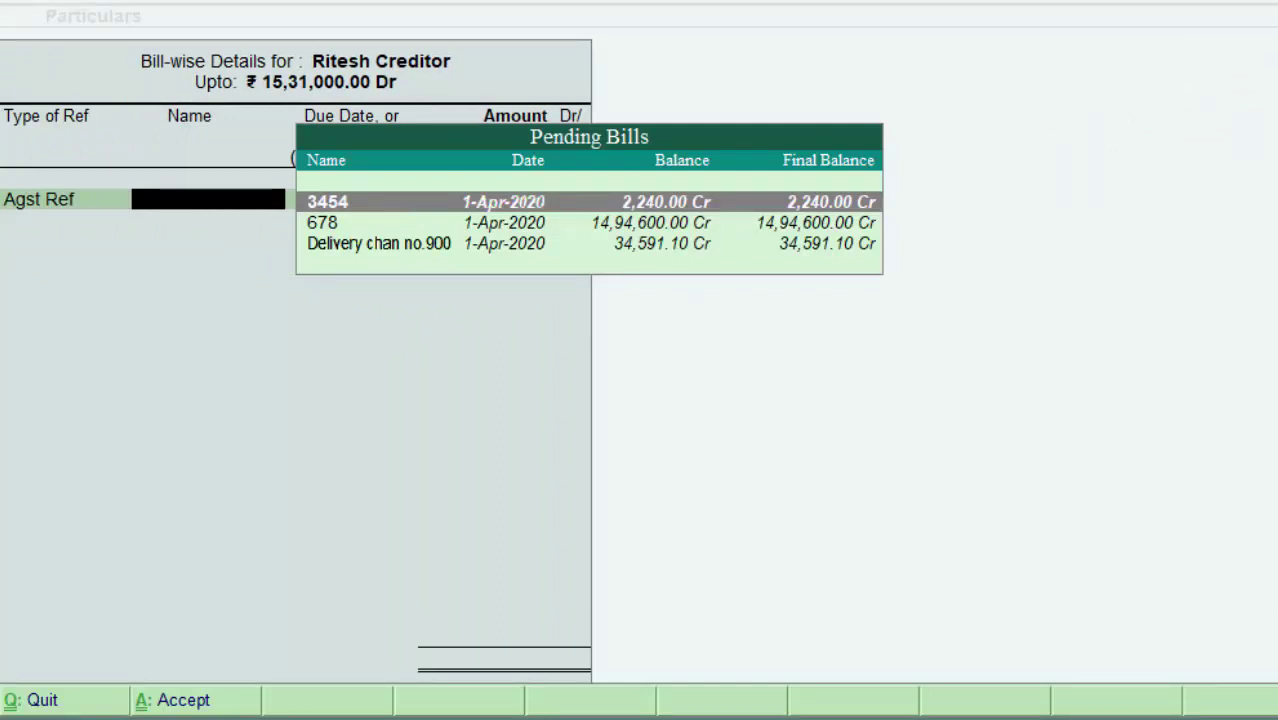
pyautogui.press('Down')
pyautogui.press('Down')
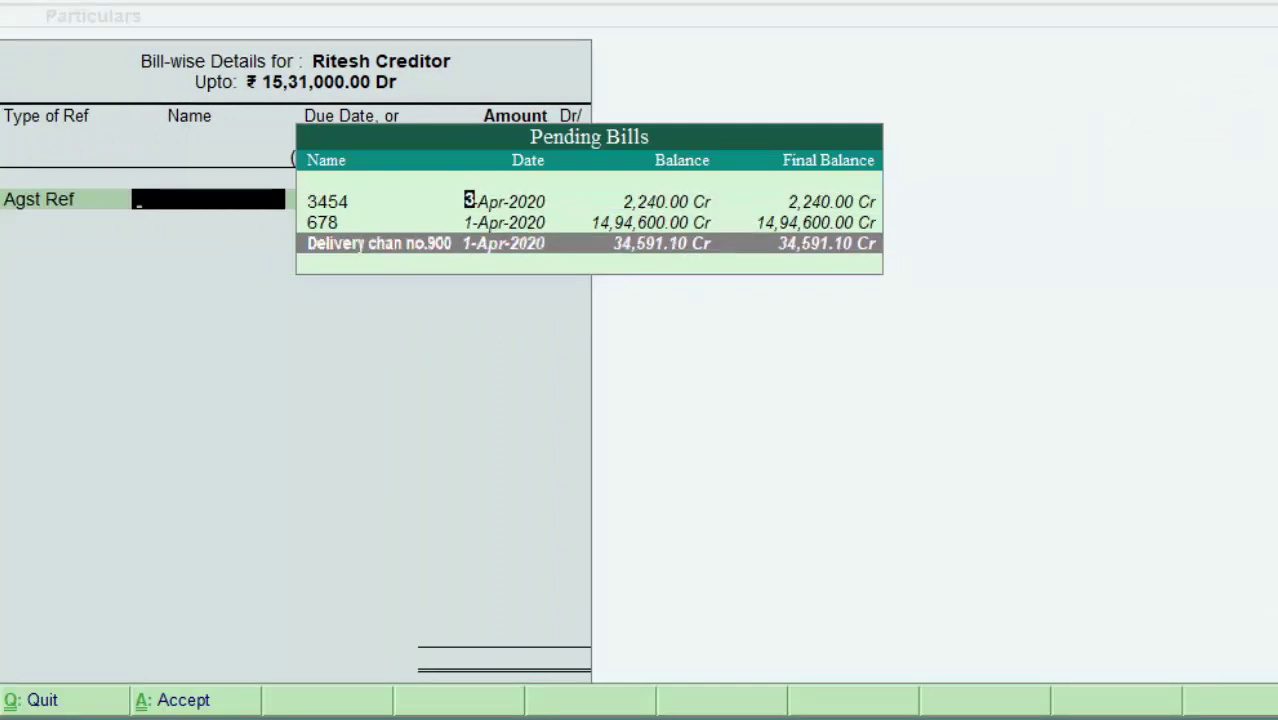
pyautogui.press('Return')
pyautogui.press('Return')
pyautogui.press('Return')
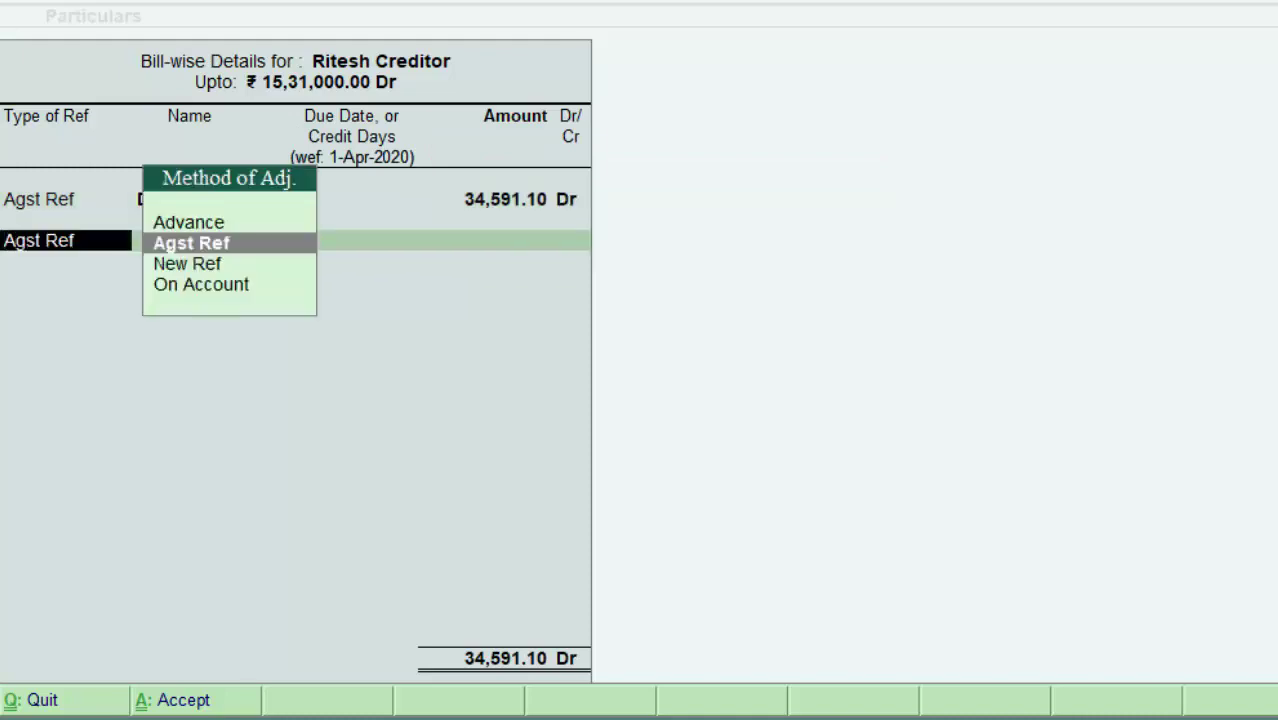
pyautogui.press('Return')
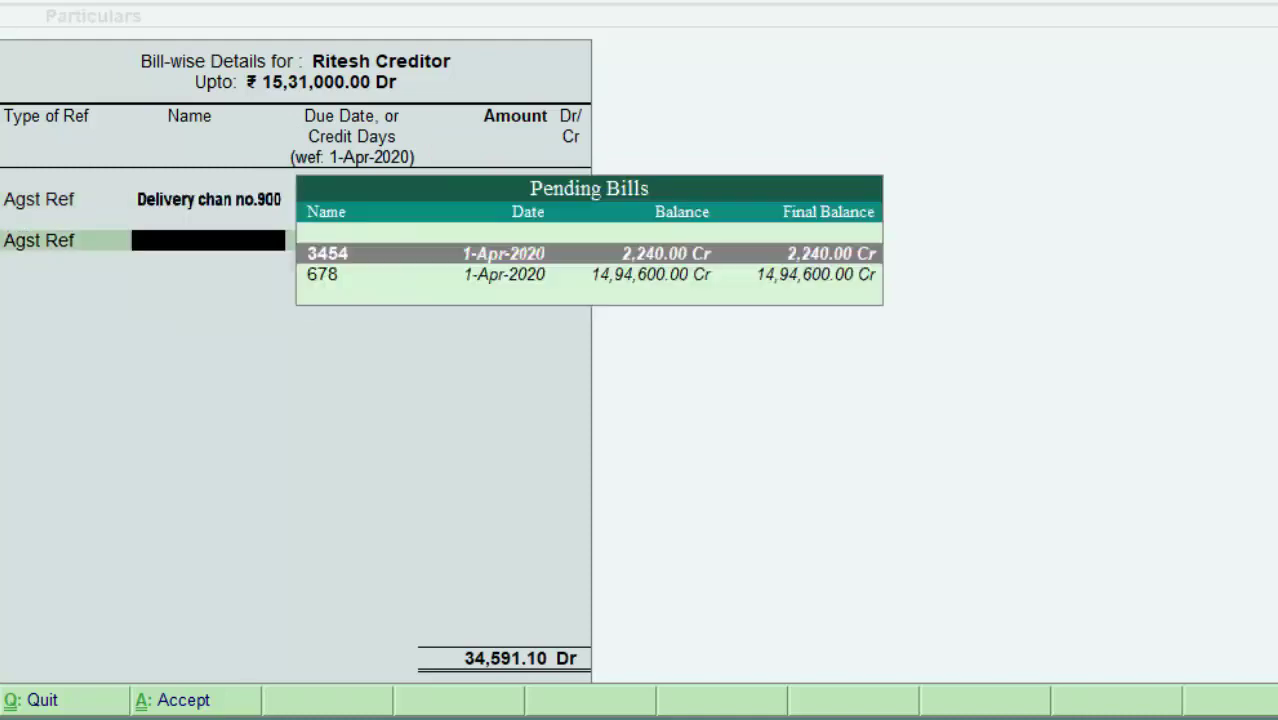
pyautogui.press('Return')
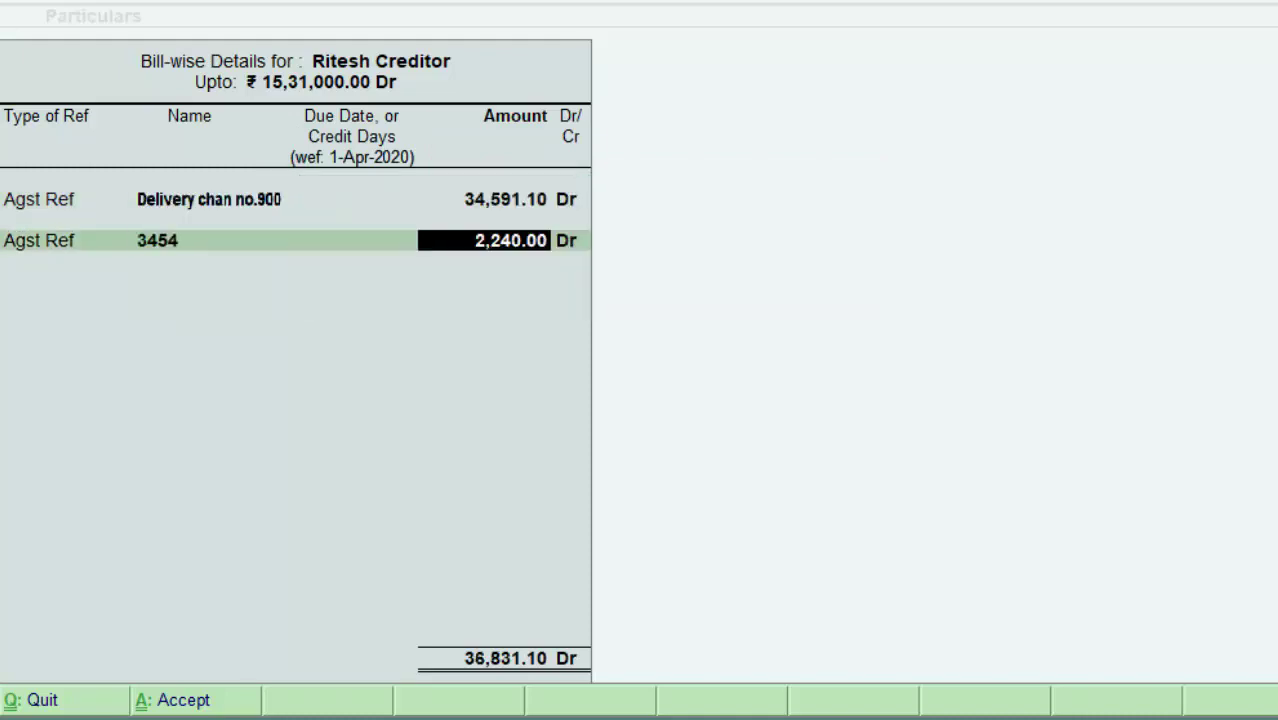
pyautogui.press('Return')
pyautogui.press('Return')
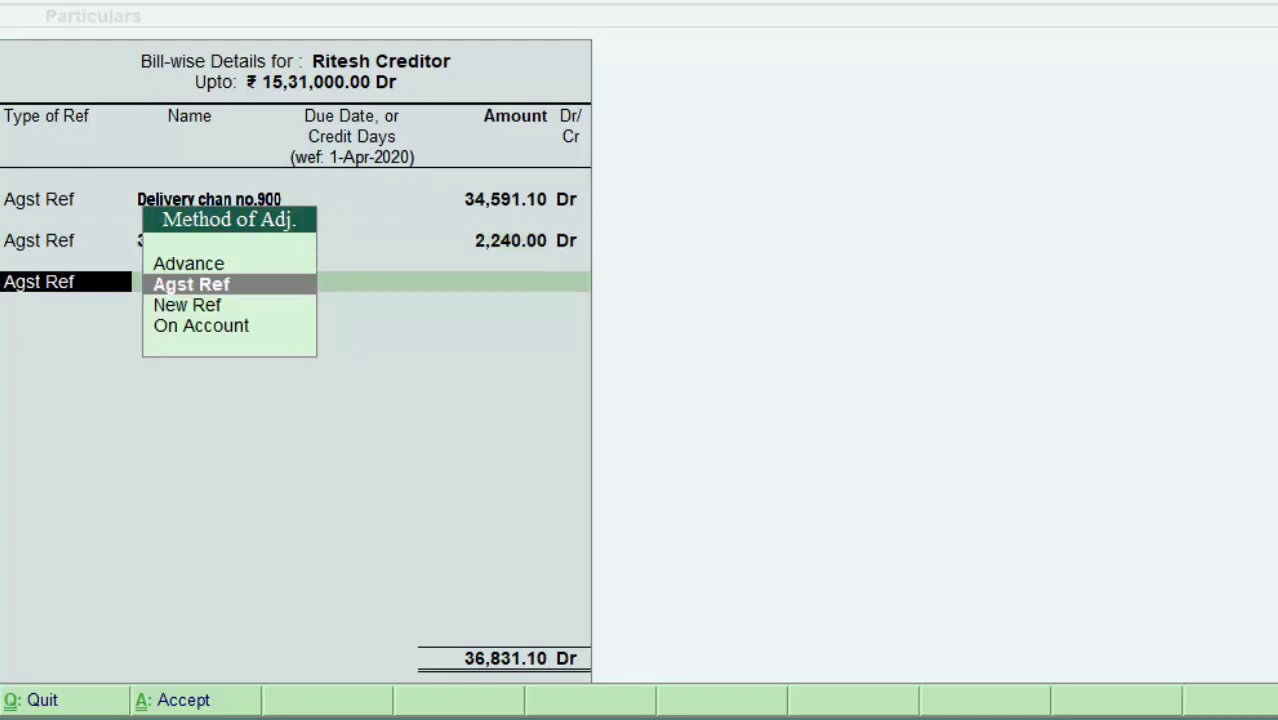
pyautogui.press('Return')
pyautogui.press('Return')
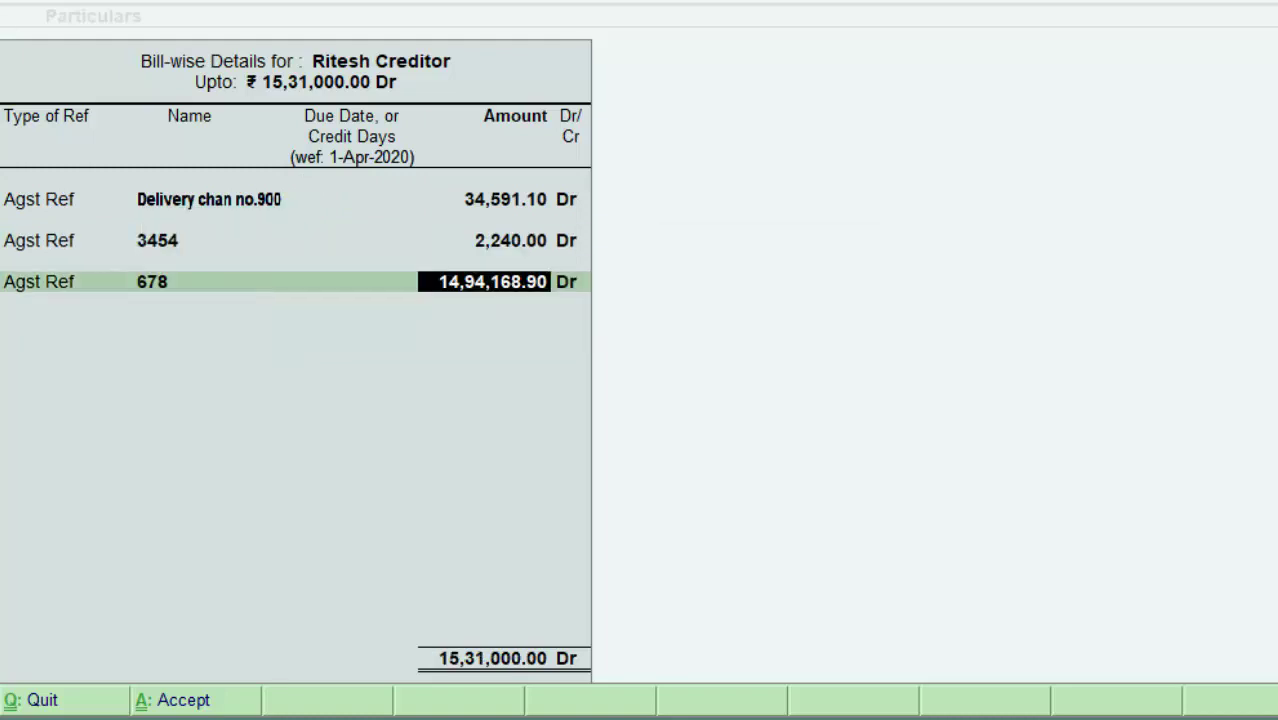
pyautogui.press('Return')
pyautogui.press('Return')
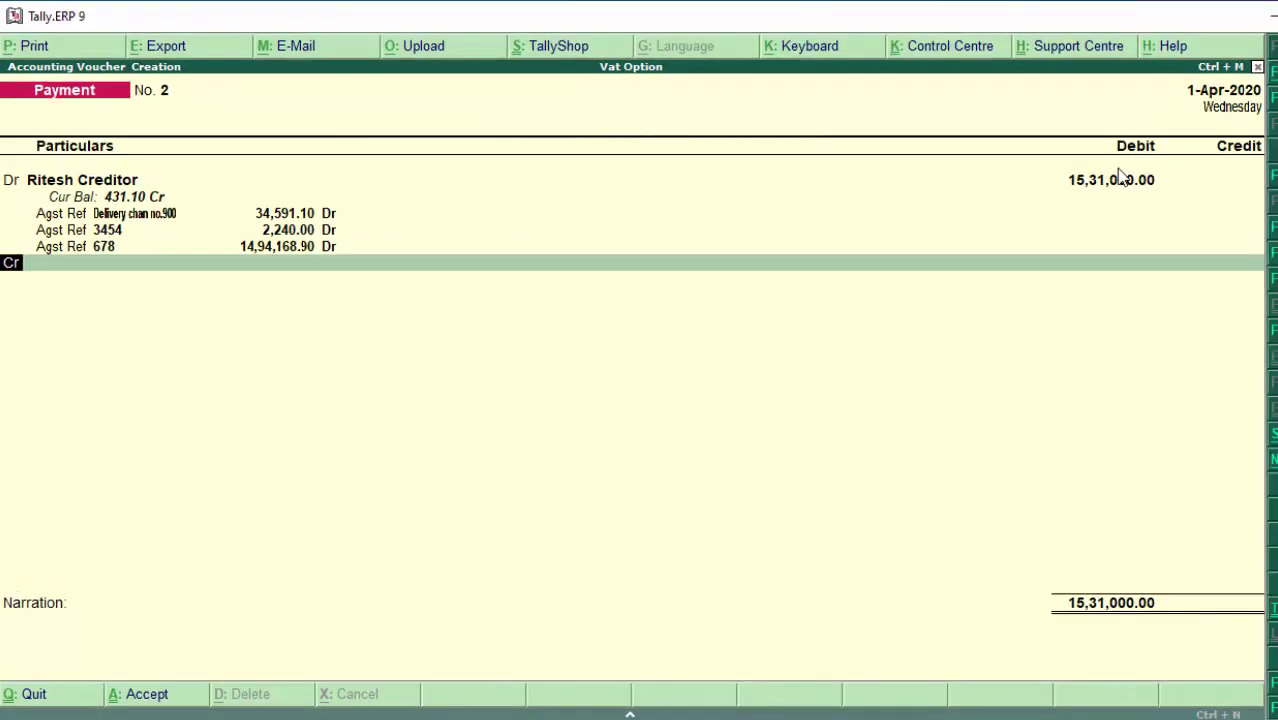
# - Select Cash as the credit ledger for the payment
pyautogui.press('Return')
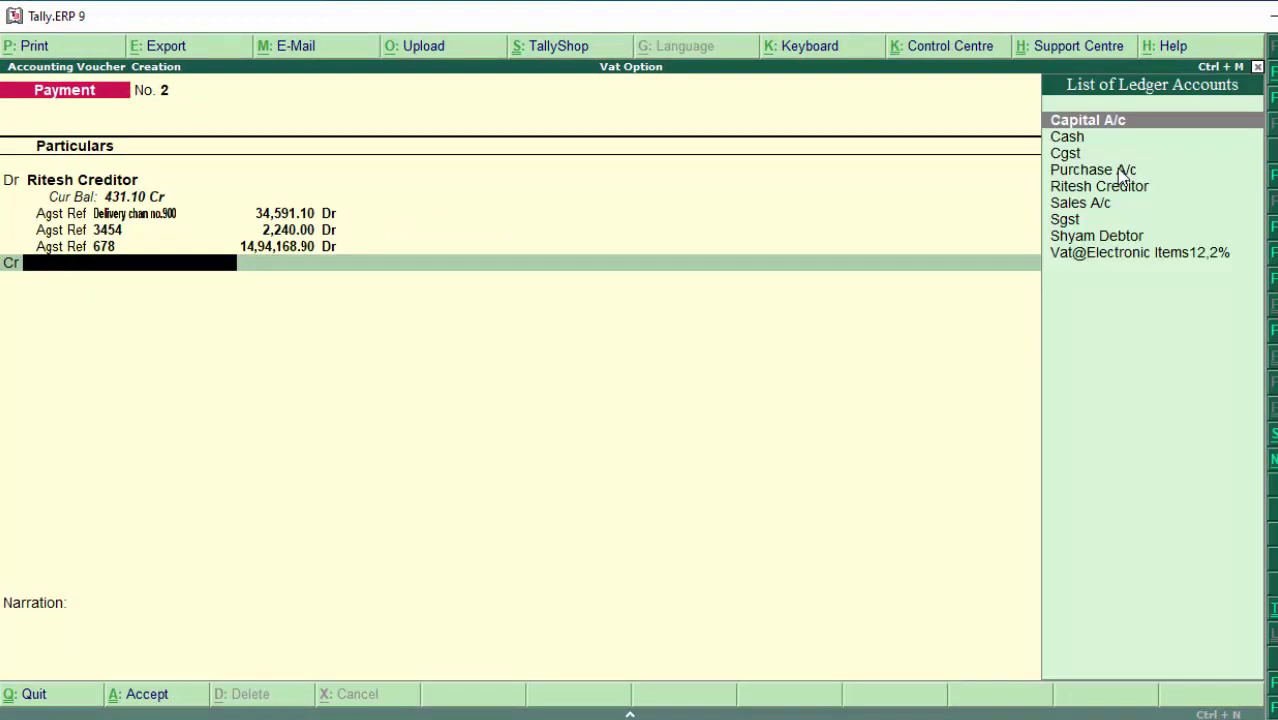
pyautogui.press('Down')
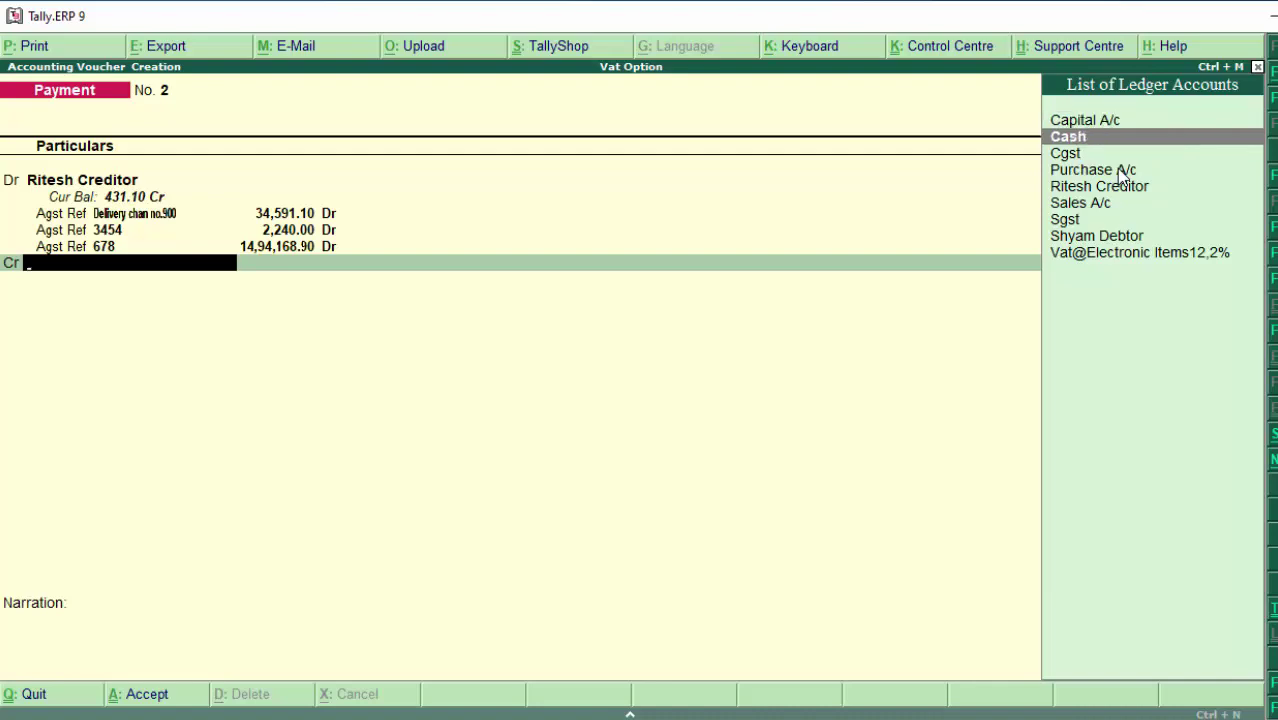
pyautogui.press('Return')
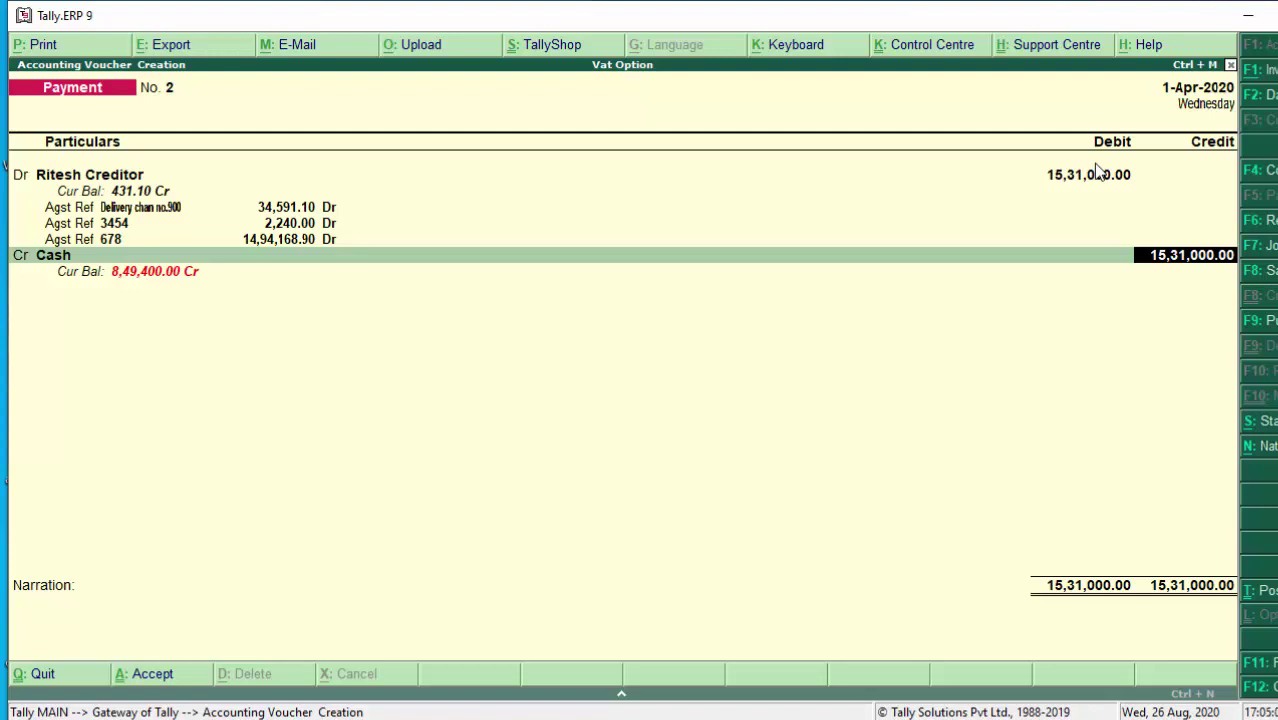
# - Clear the Cash credit amount and quit Payment voucher No. 2 without saving
pyautogui.press('Home')
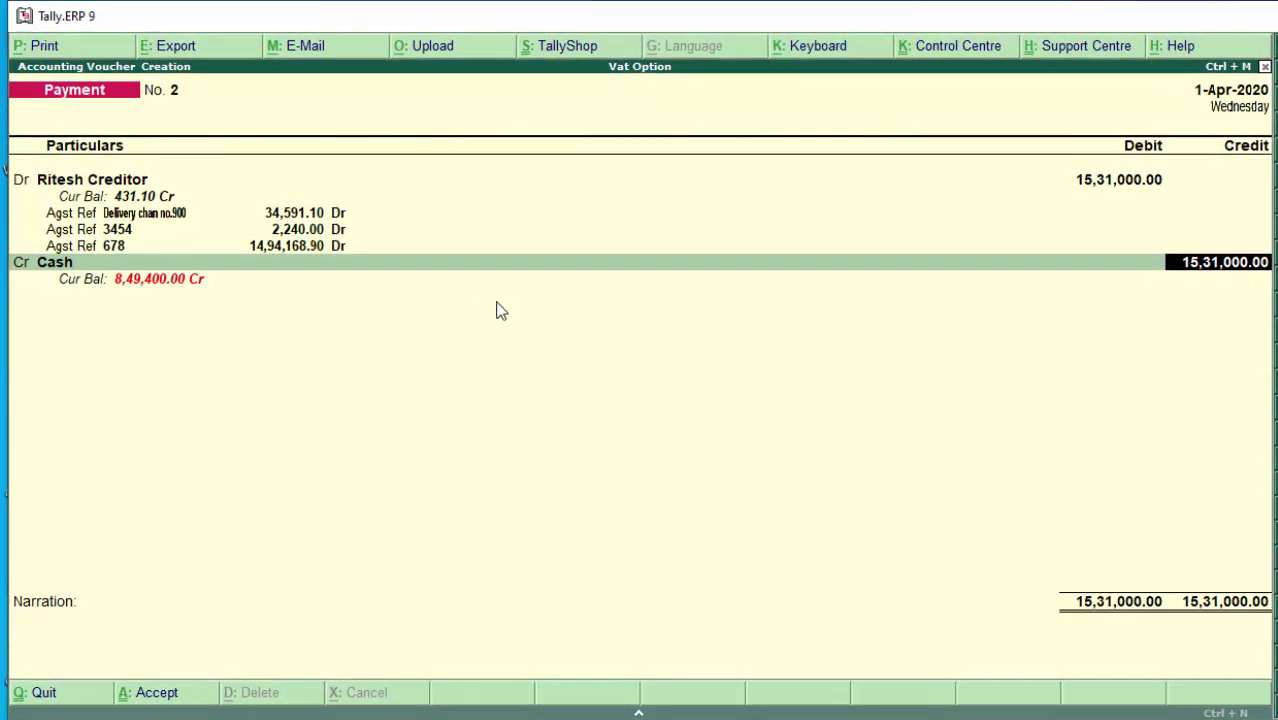
pyautogui.press('BackSpace')
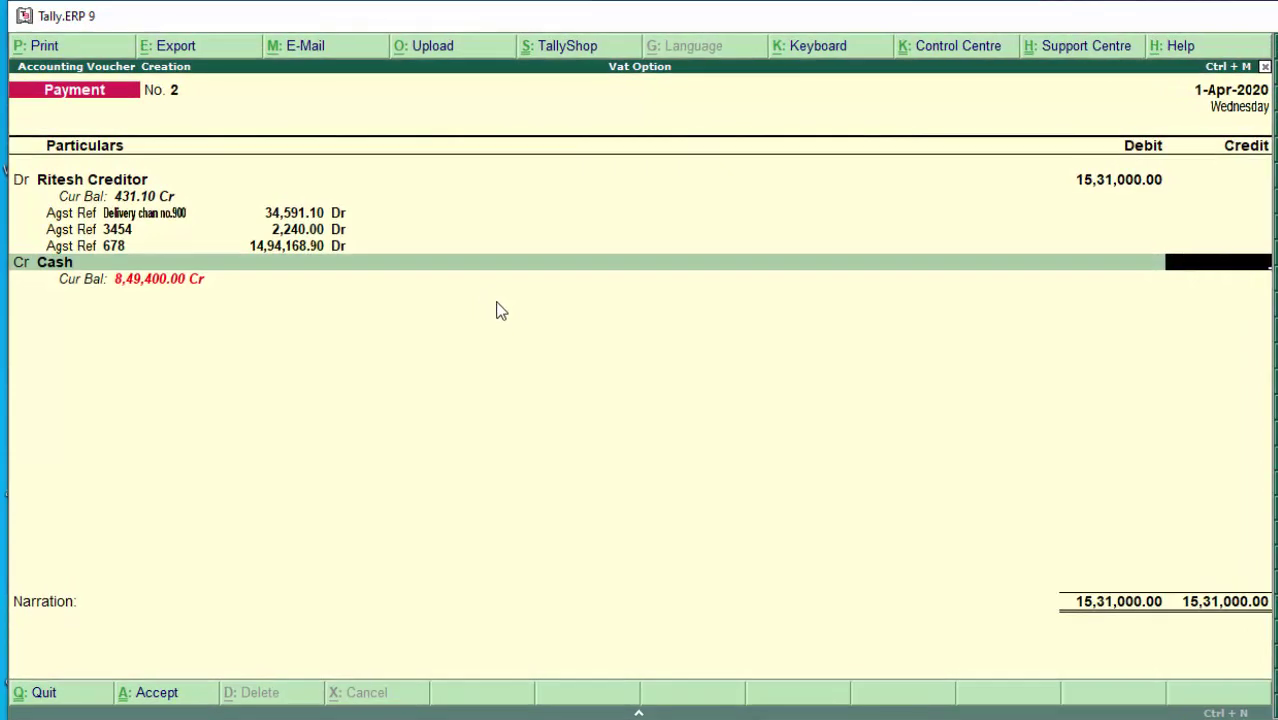
pyautogui.press('Escape')
pyautogui.press('y')
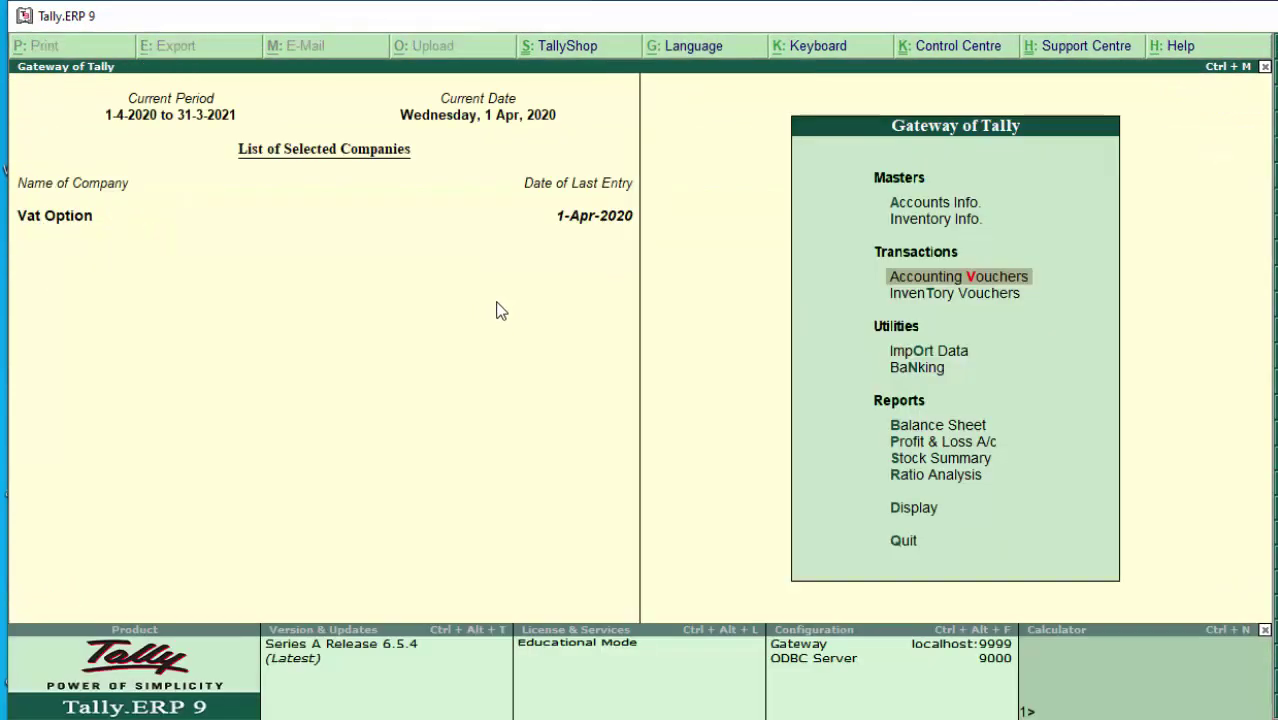
pyautogui.press('Return')
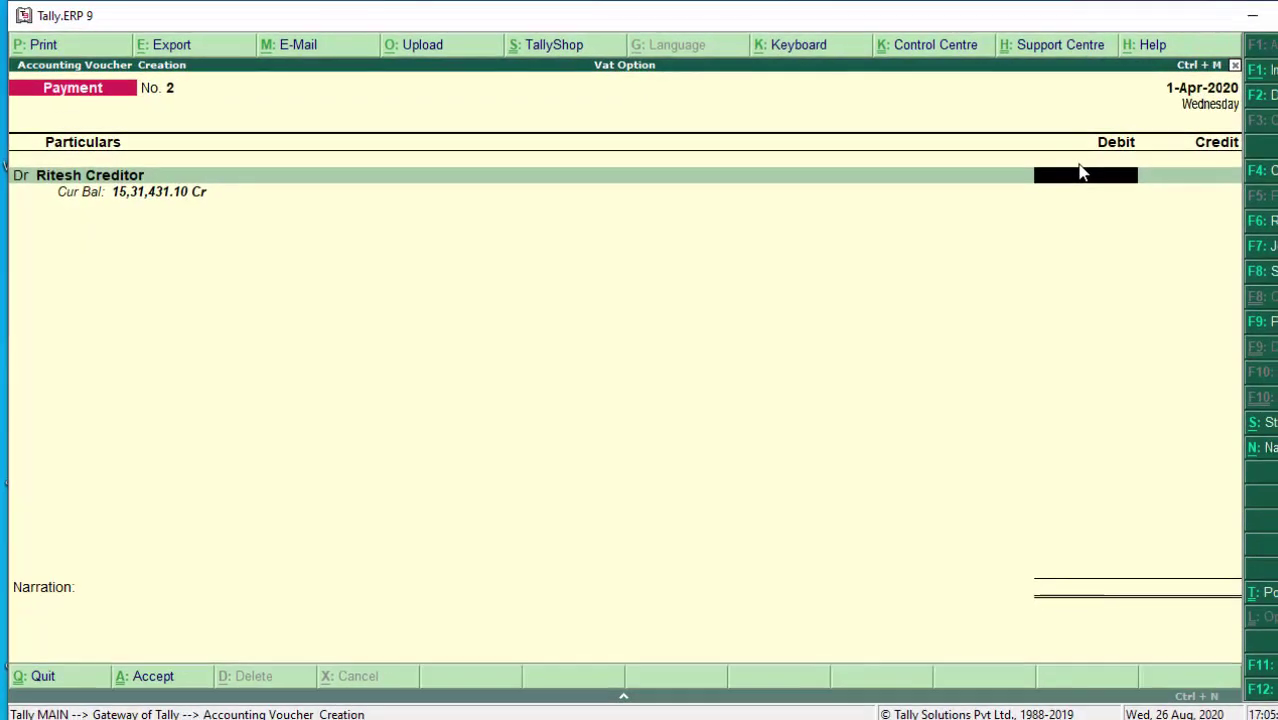
pyautogui.write('15')
pyautogui.write('314')
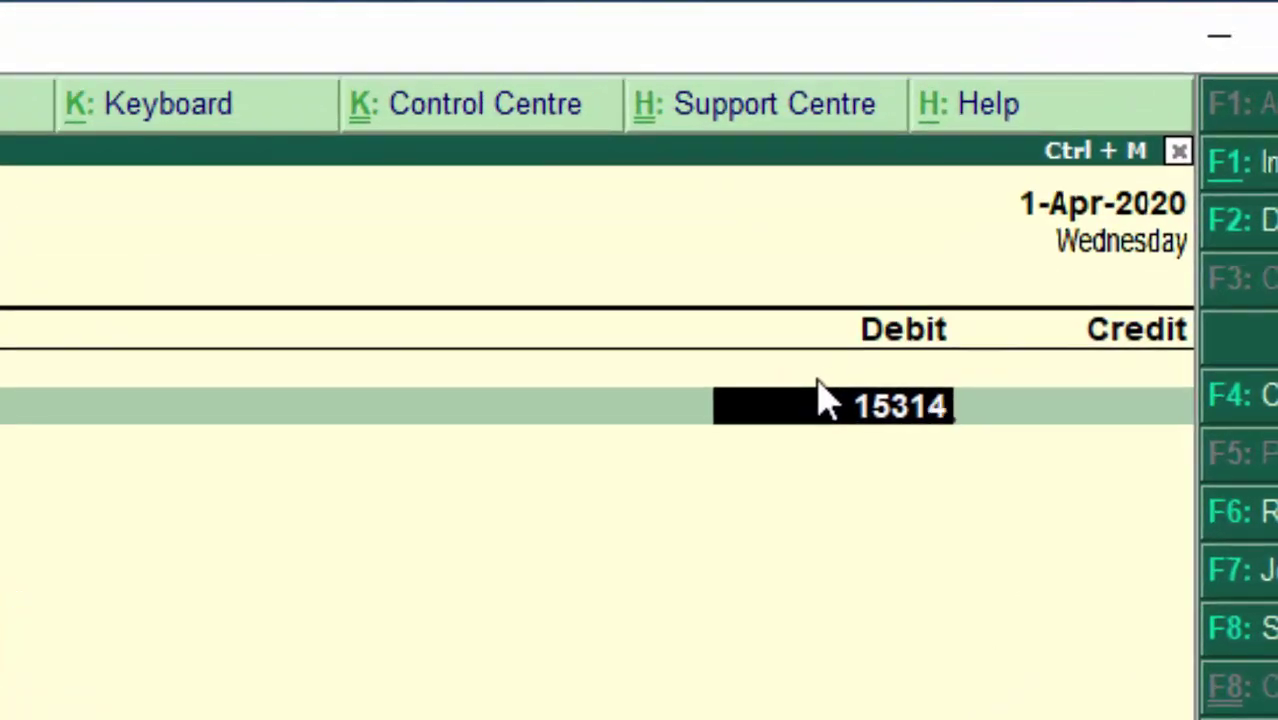
pyautogui.write('31')
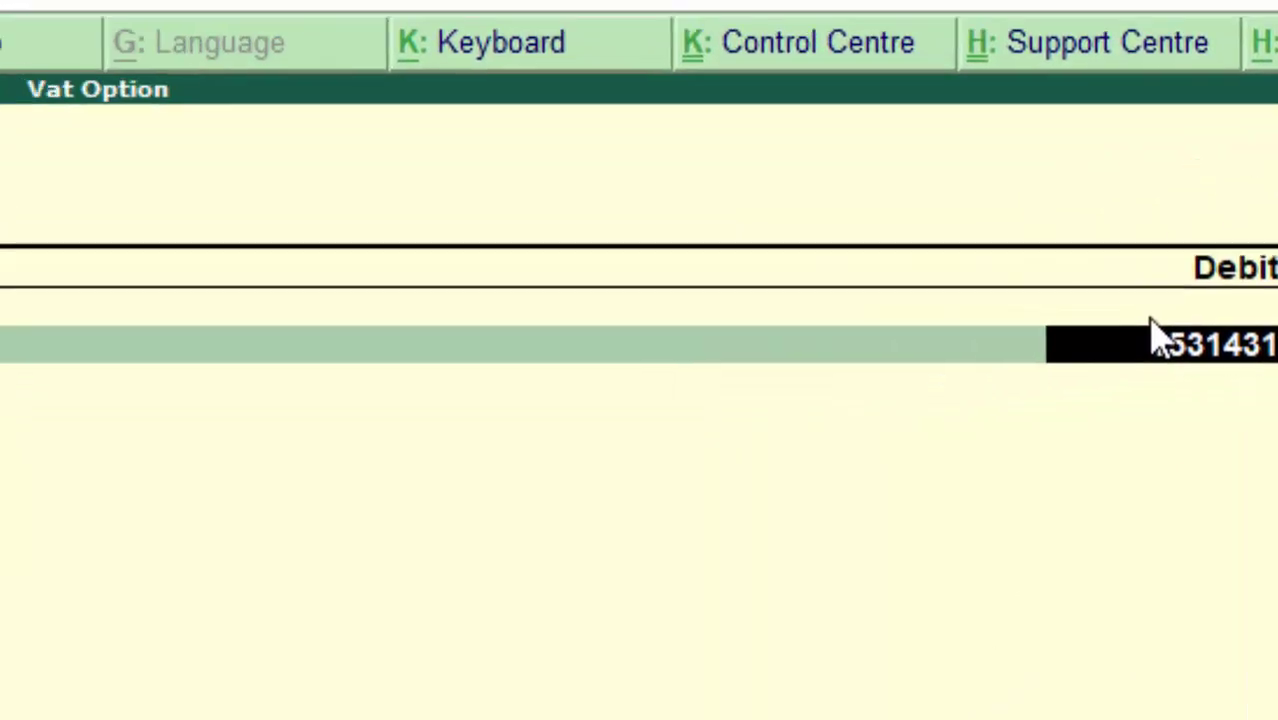
pyautogui.press('Return')
pyautogui.press('Return')
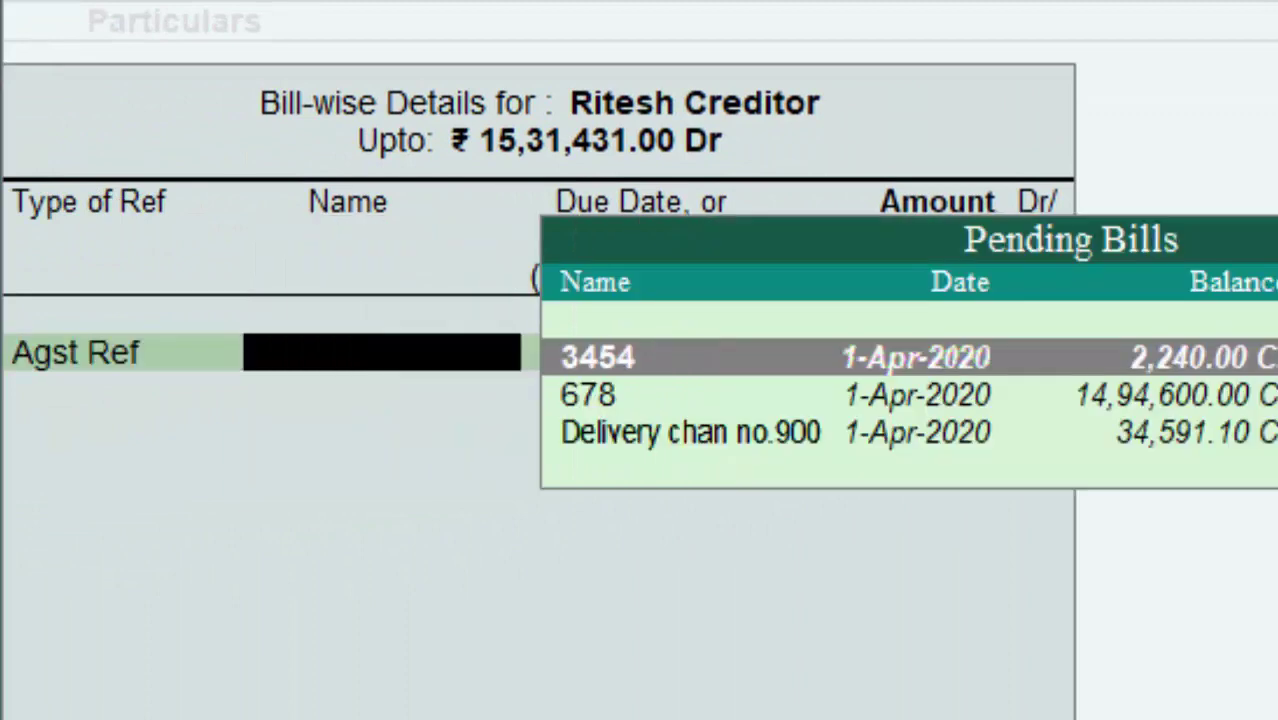
pyautogui.press('Down')
pyautogui.press('Down')
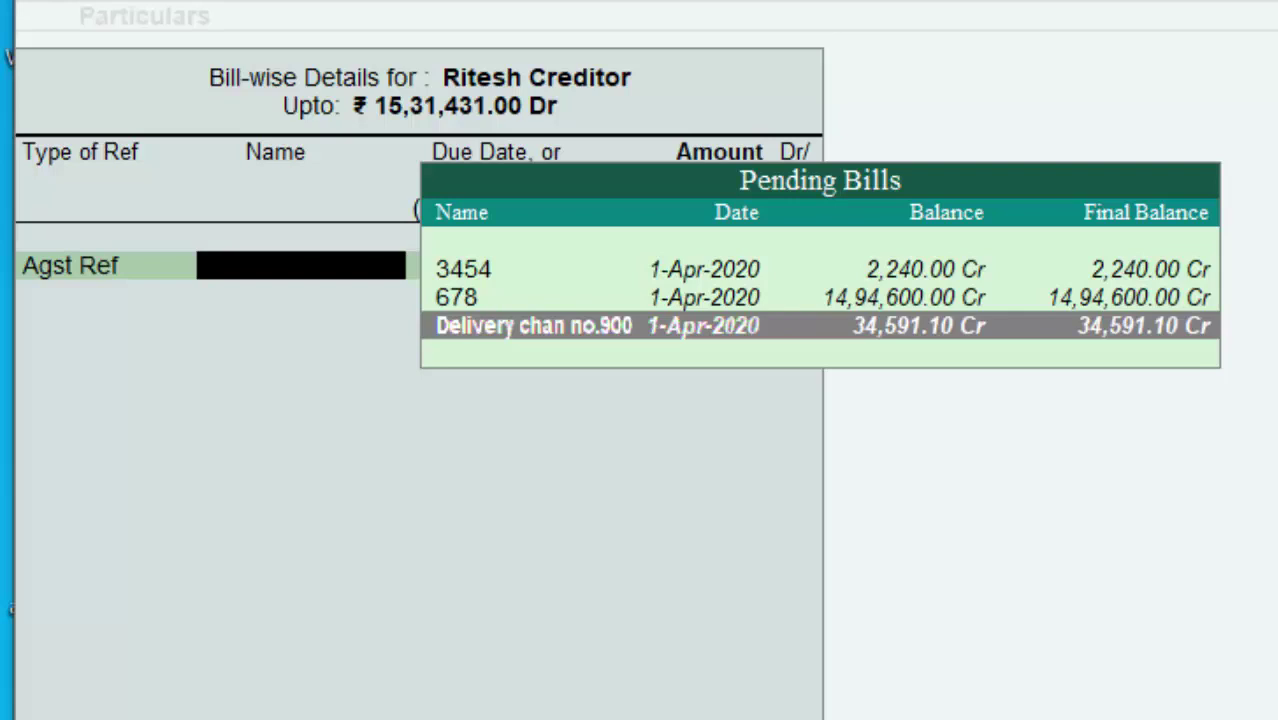
pyautogui.press('Return')
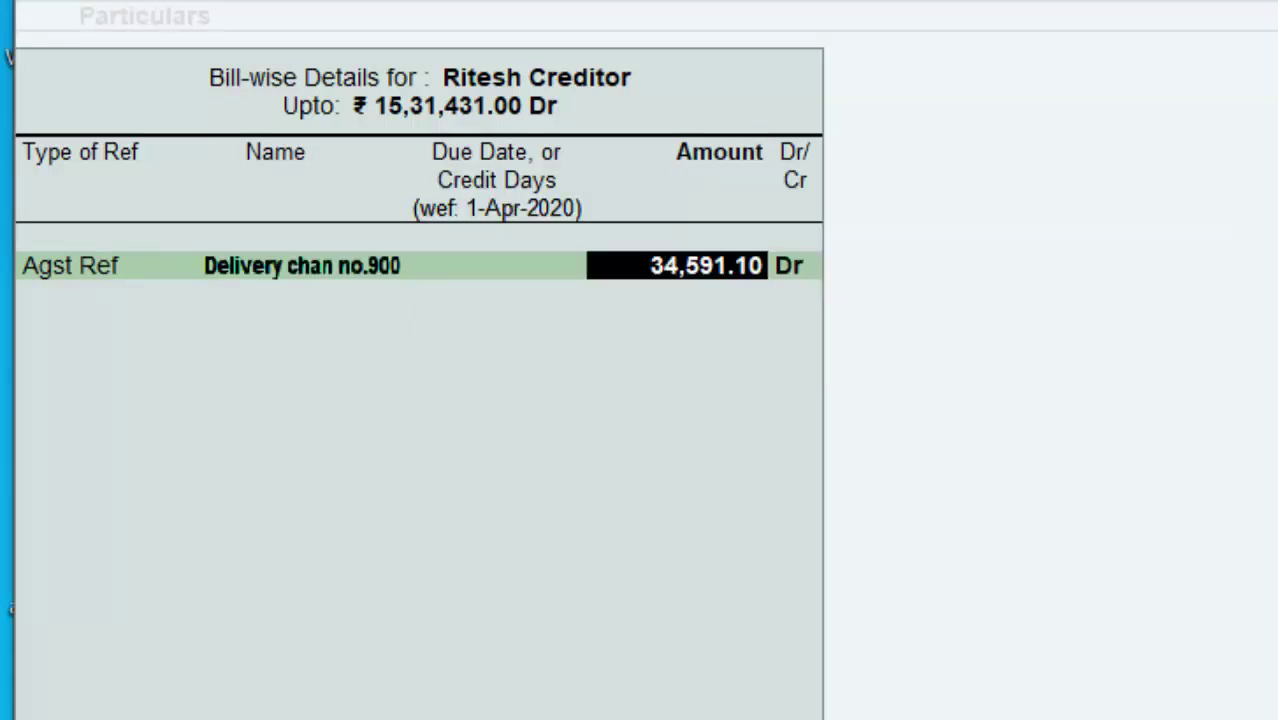
pyautogui.press('Return')
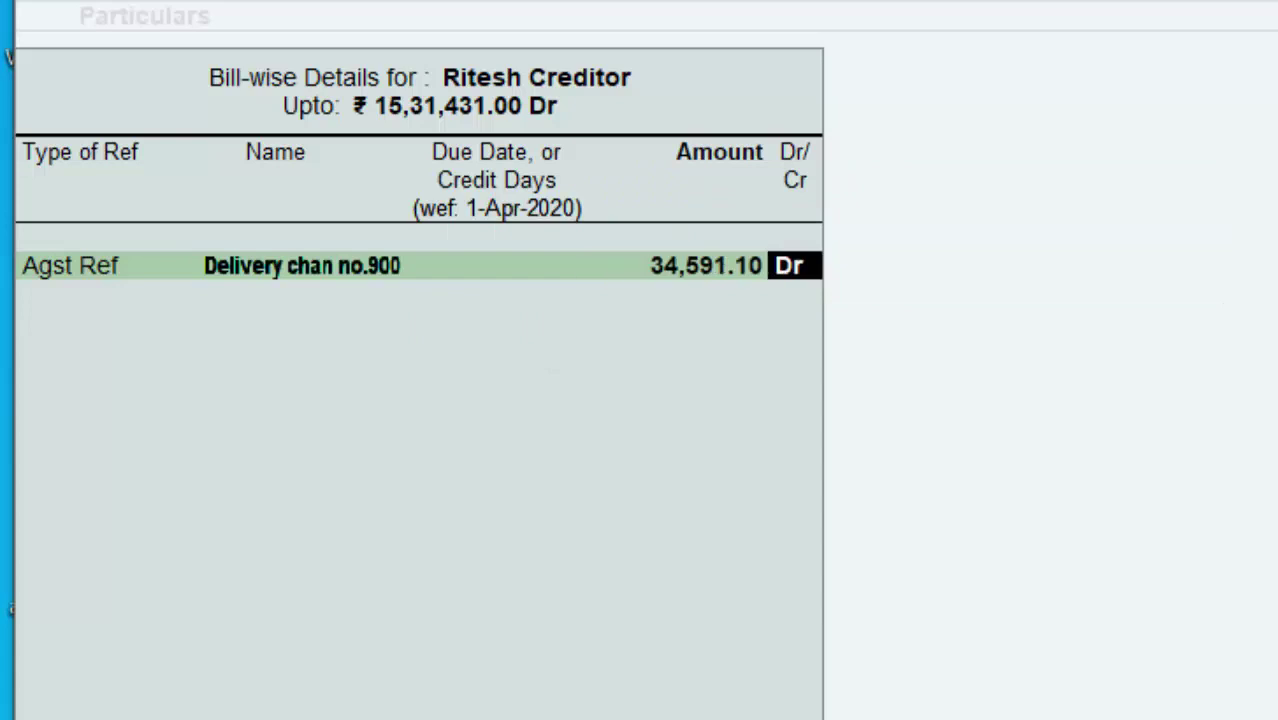
pyautogui.press('Return')
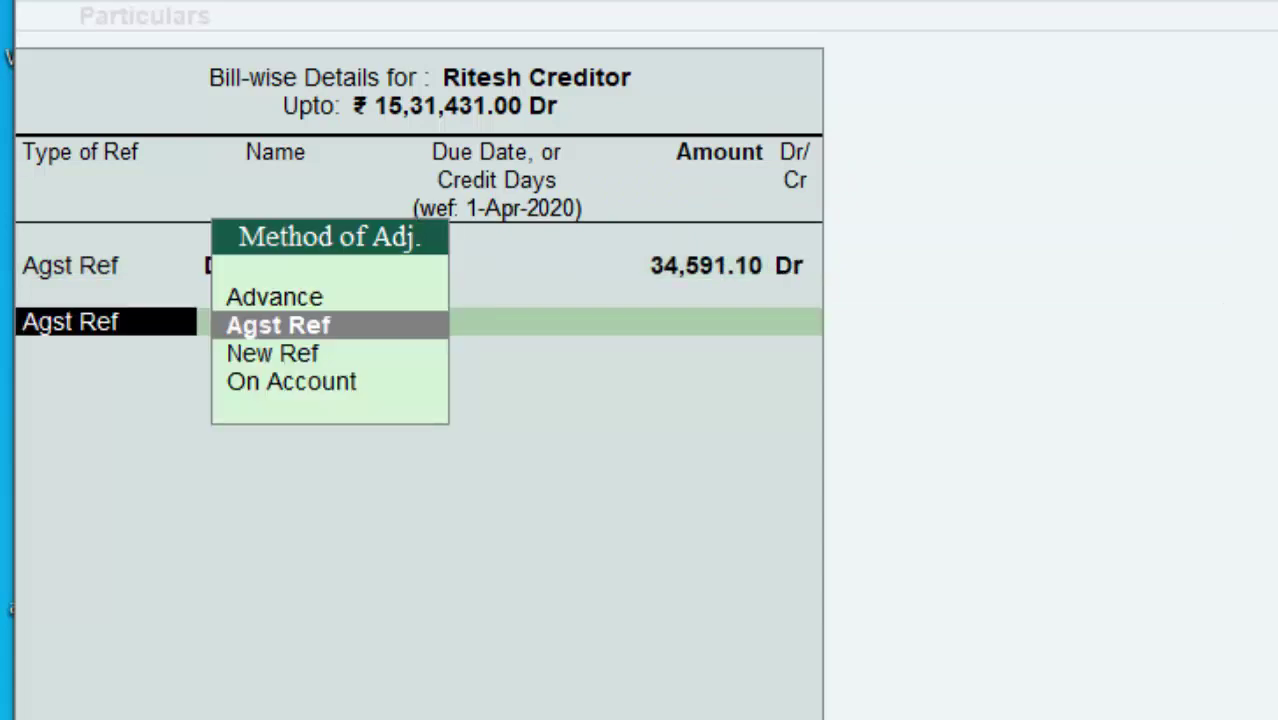
pyautogui.press('Return')
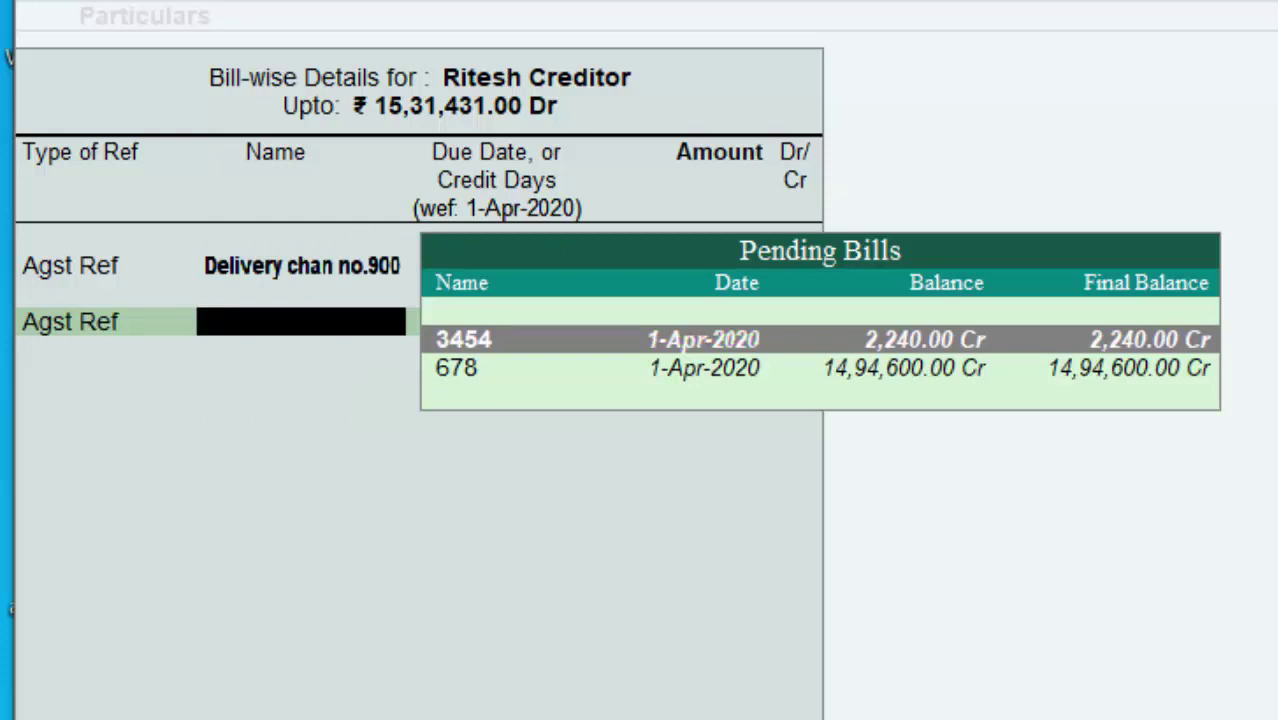
pyautogui.press('Down')
pyautogui.press('Return')
pyautogui.press('Return')
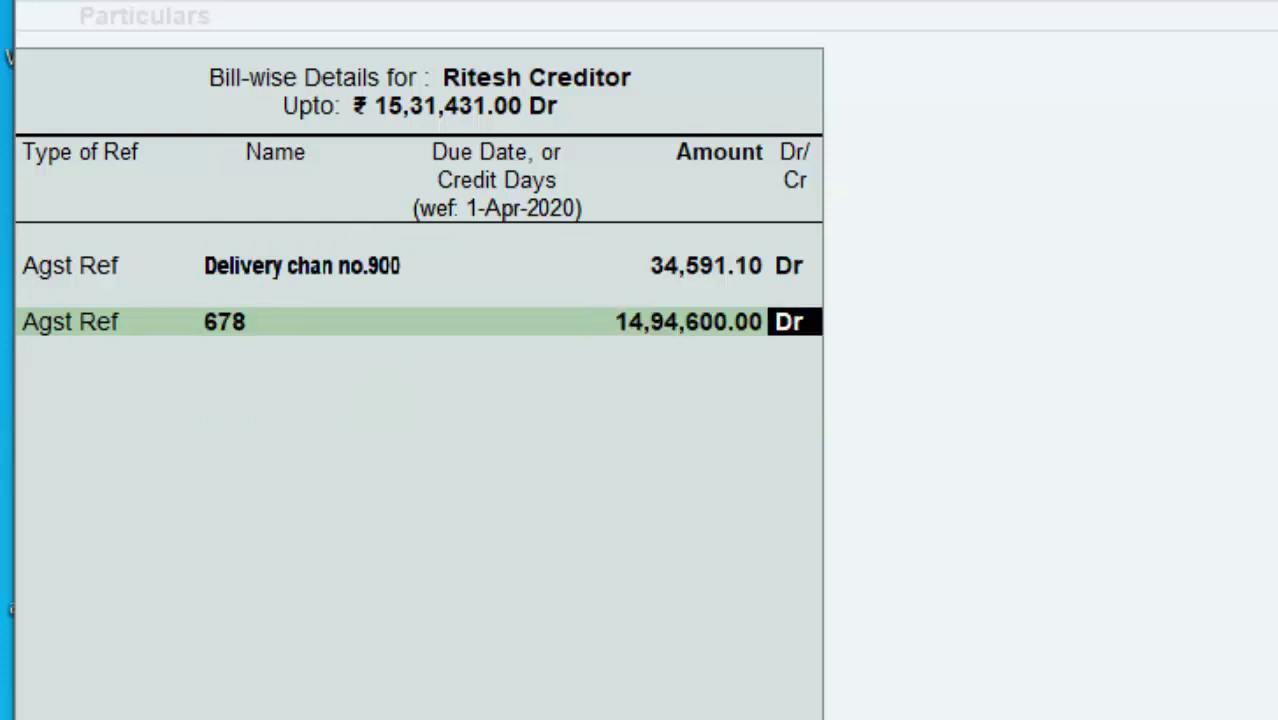
pyautogui.press('Return')
pyautogui.press('Return')
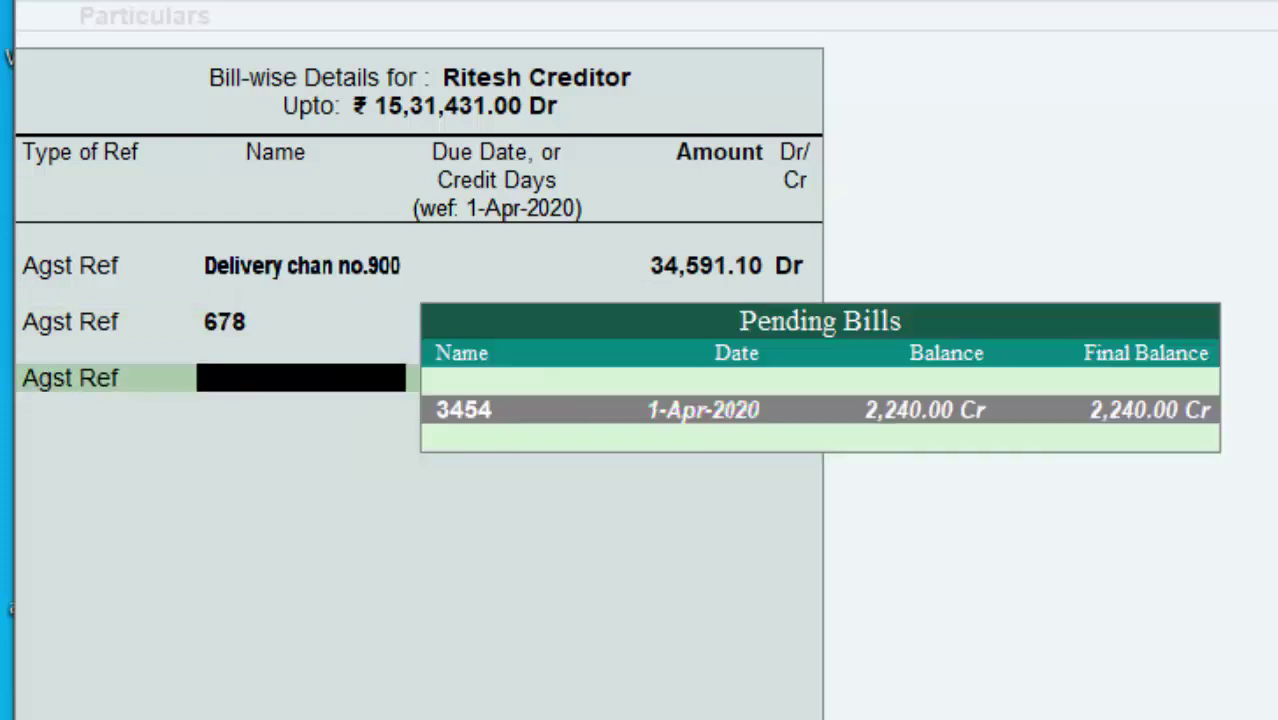
pyautogui.press('Return')
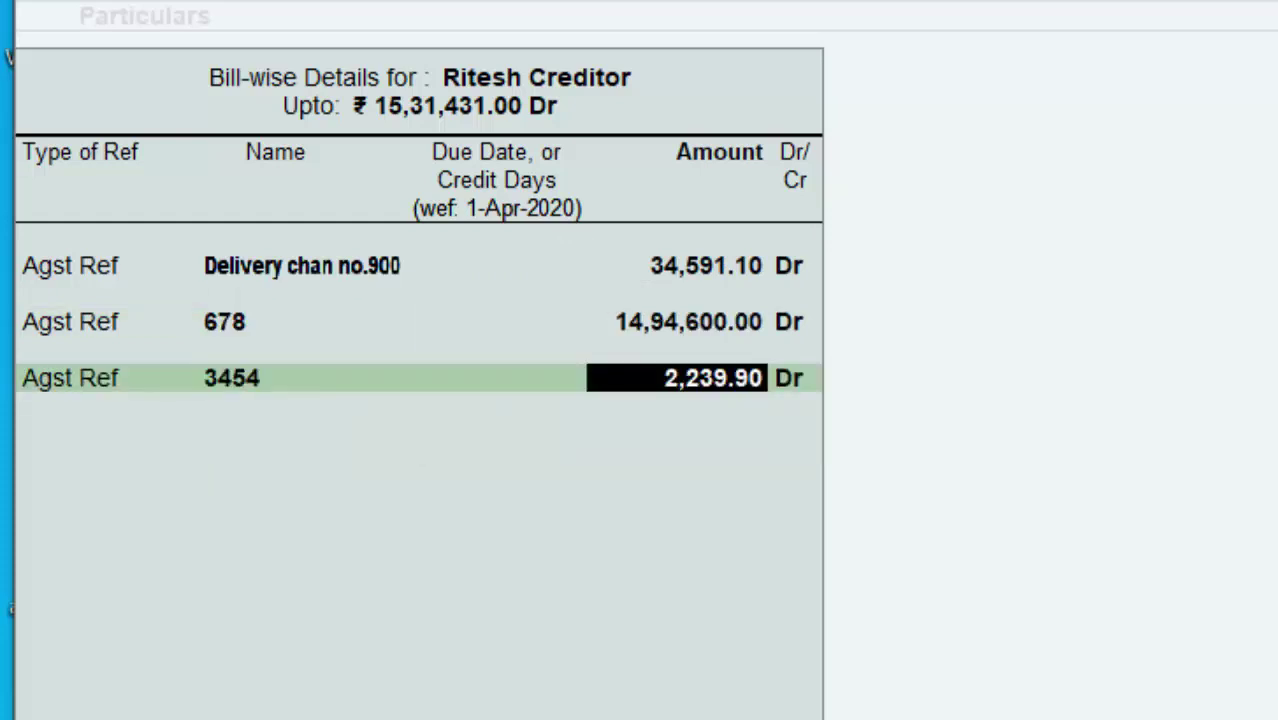
pyautogui.press('Return')
pyautogui.press('Return')
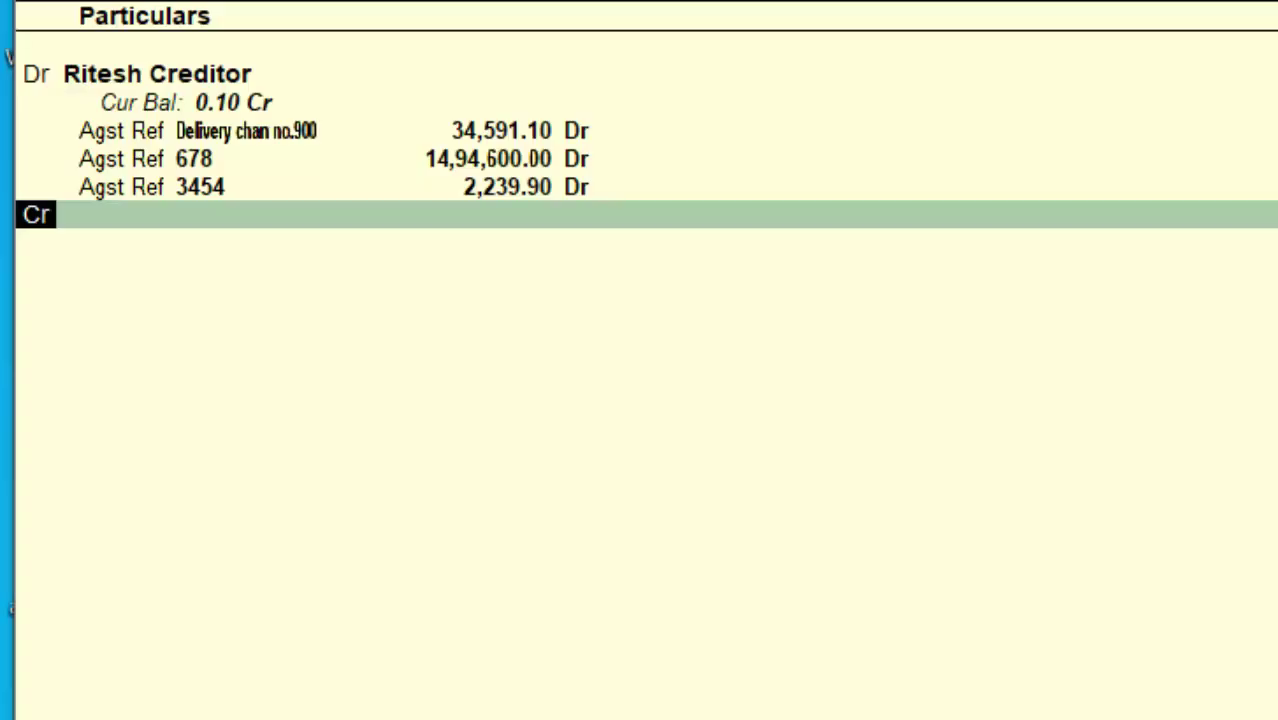
pyautogui.press('Return')
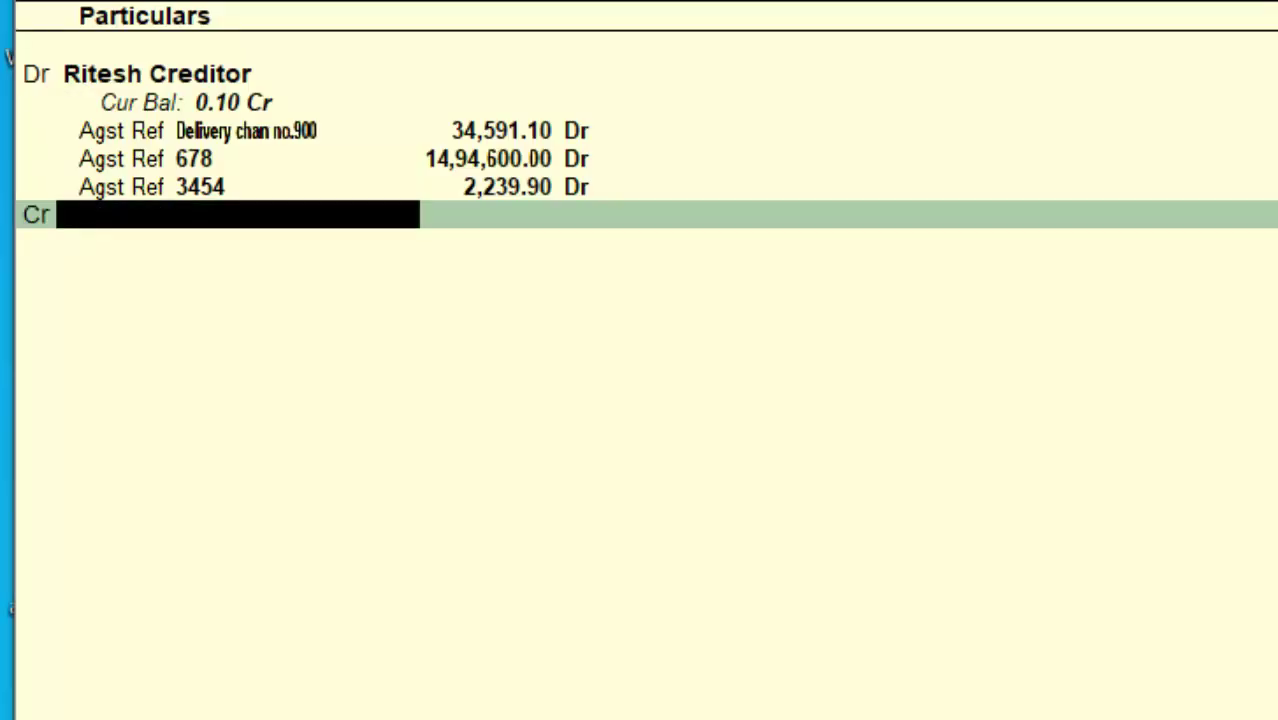
pyautogui.write('cash')
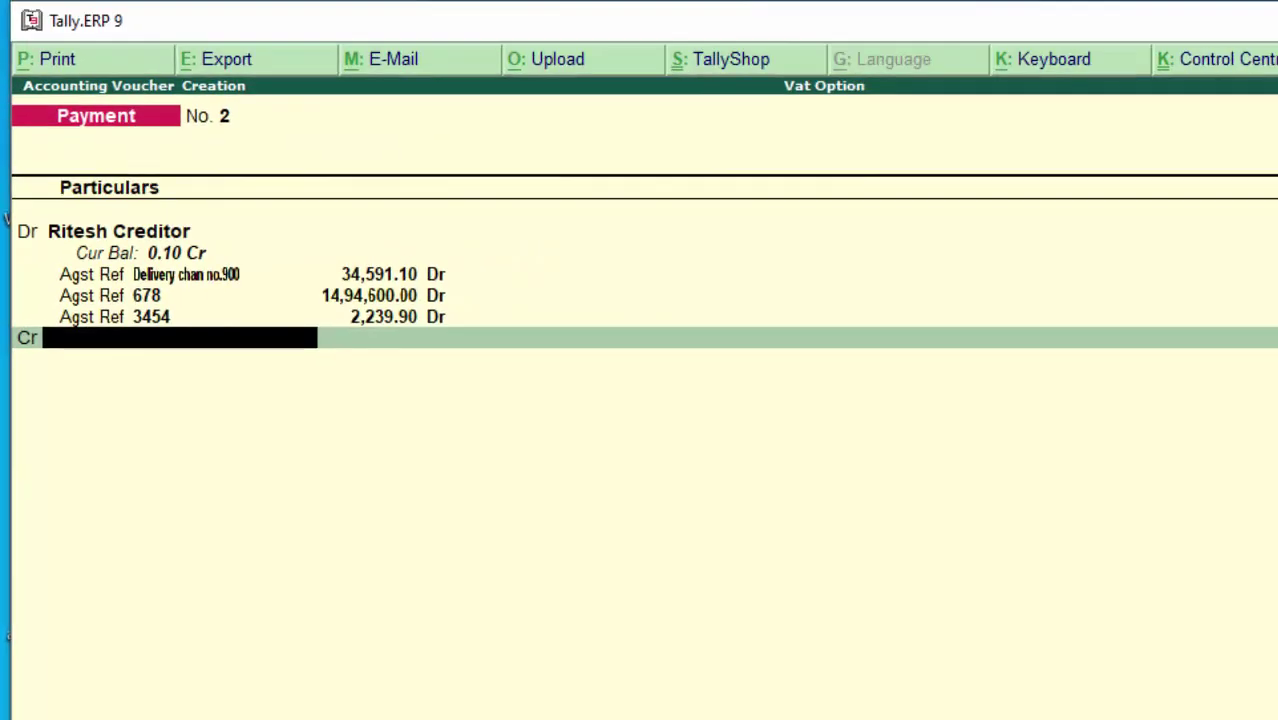
pyautogui.press('Return')
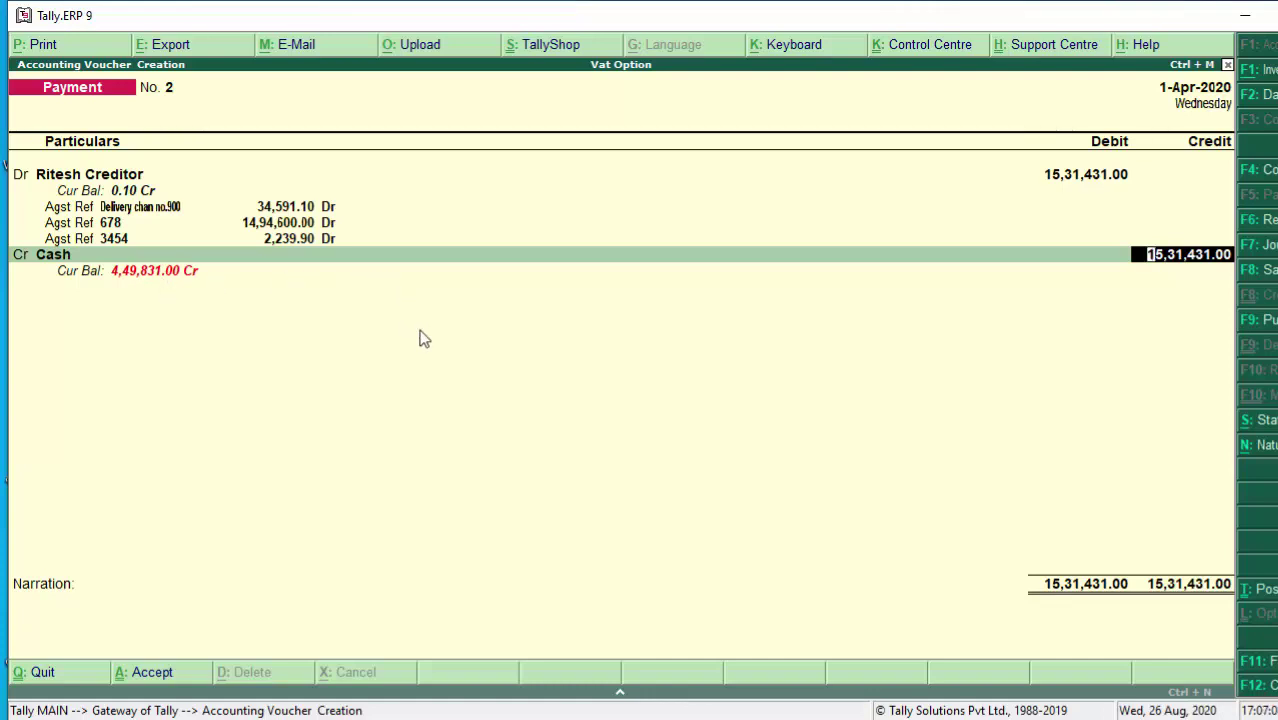
pyautogui.press('Escape')
pyautogui.press('Escape')
pyautogui.press('y')
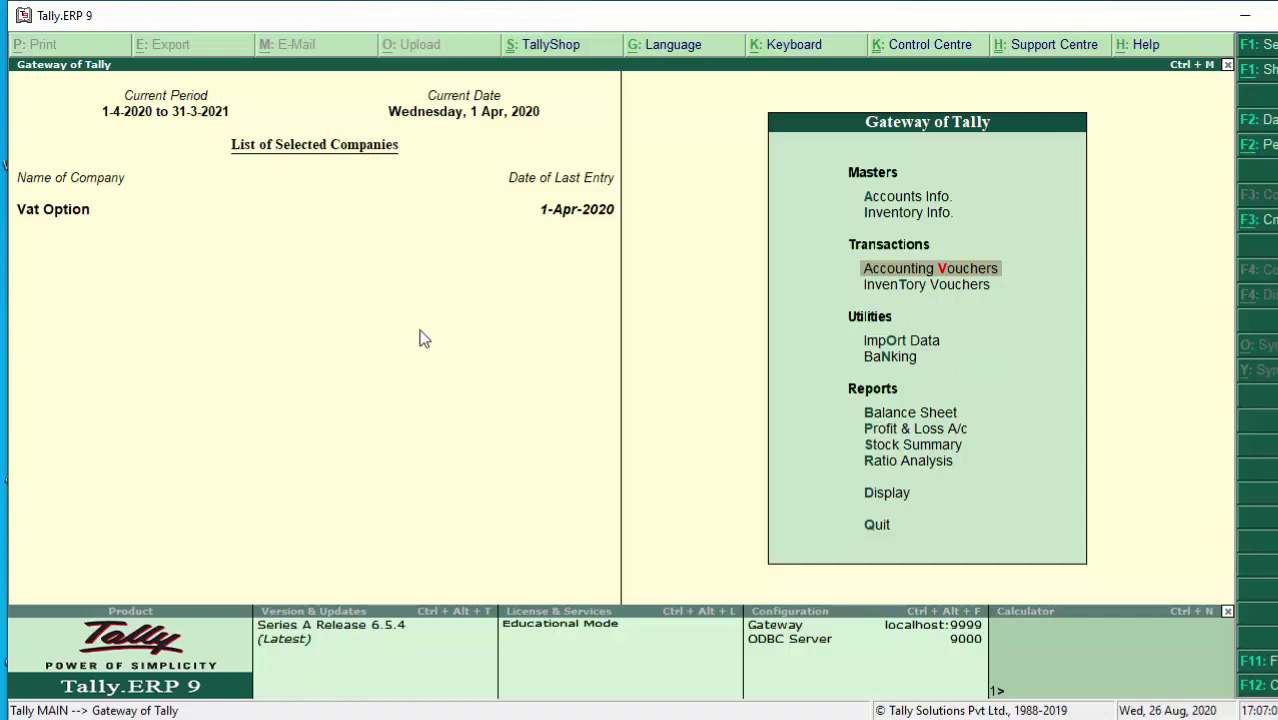
# - Start a voucher with Capital A/c, then quit that draft without saving
pyautogui.press('Return')
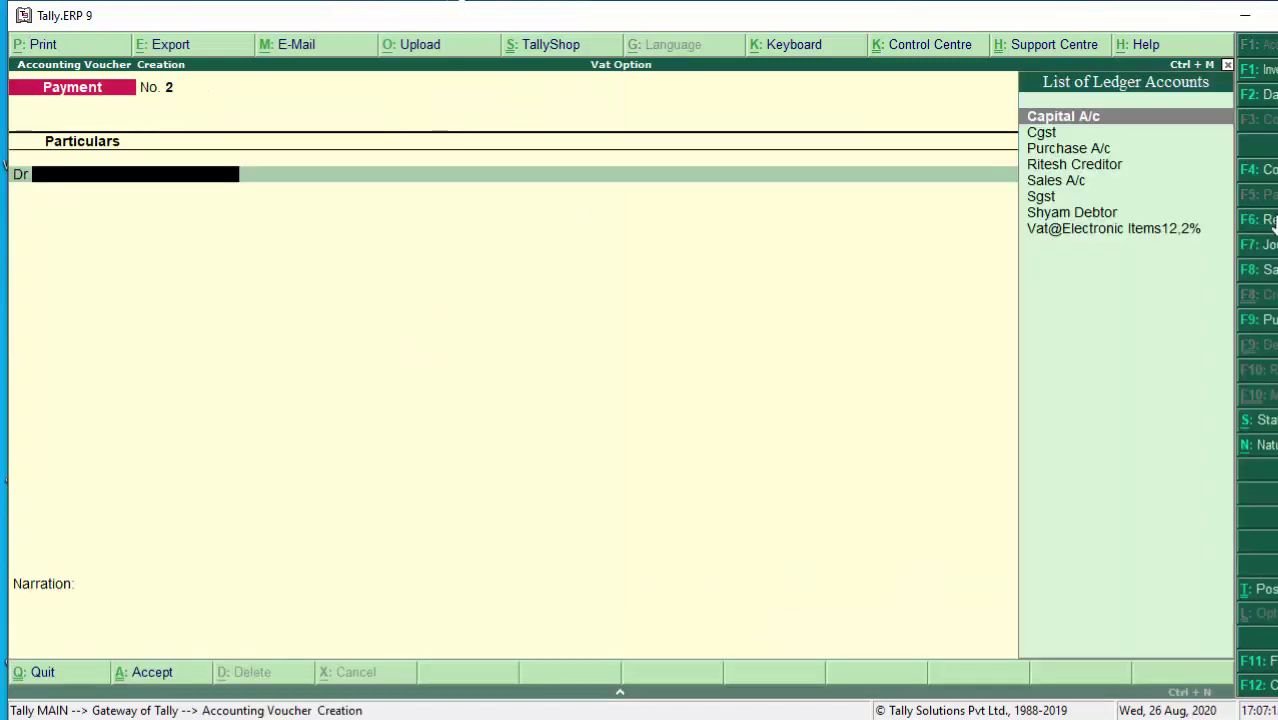
pyautogui.click(1091, 117)
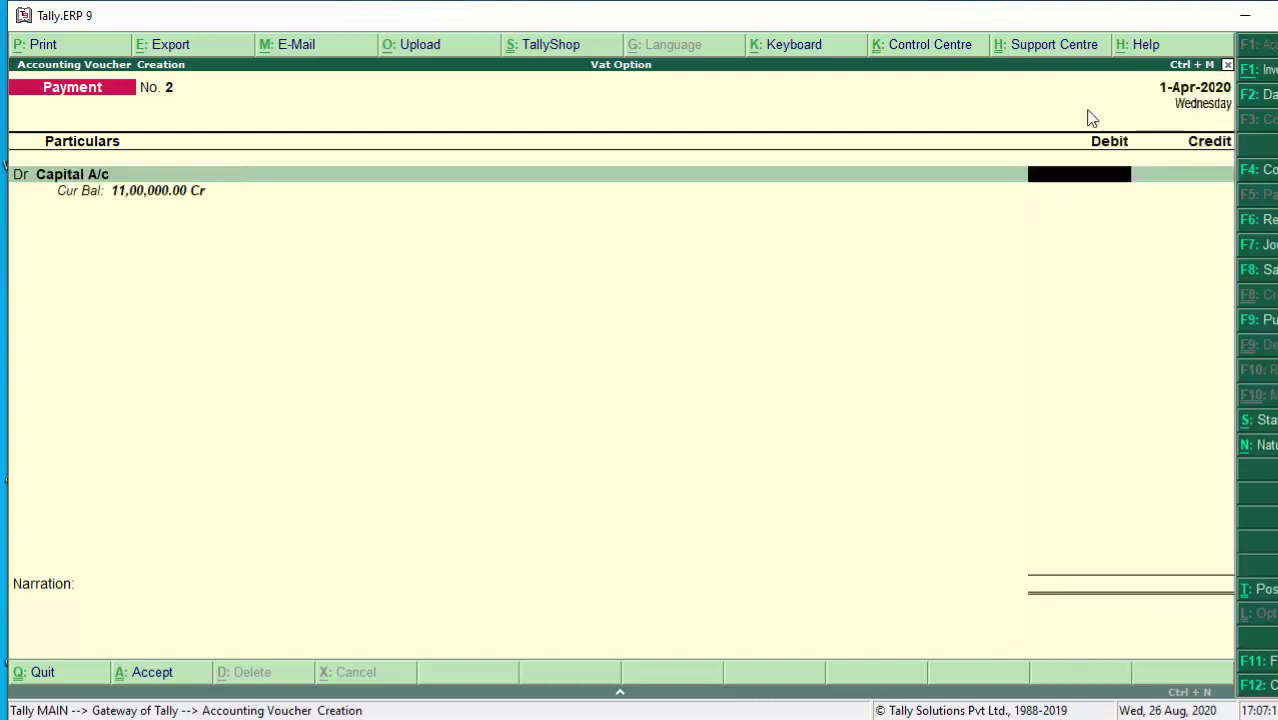
pyautogui.press('Escape')
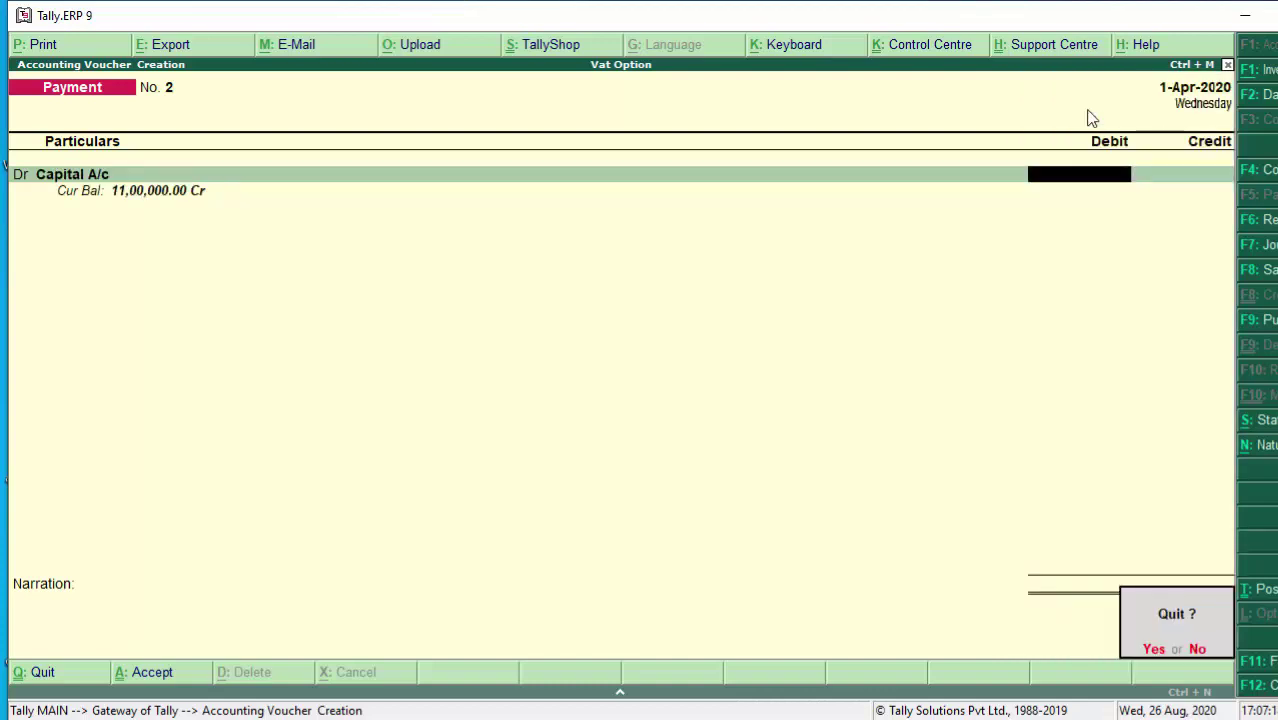
pyautogui.press('Return')
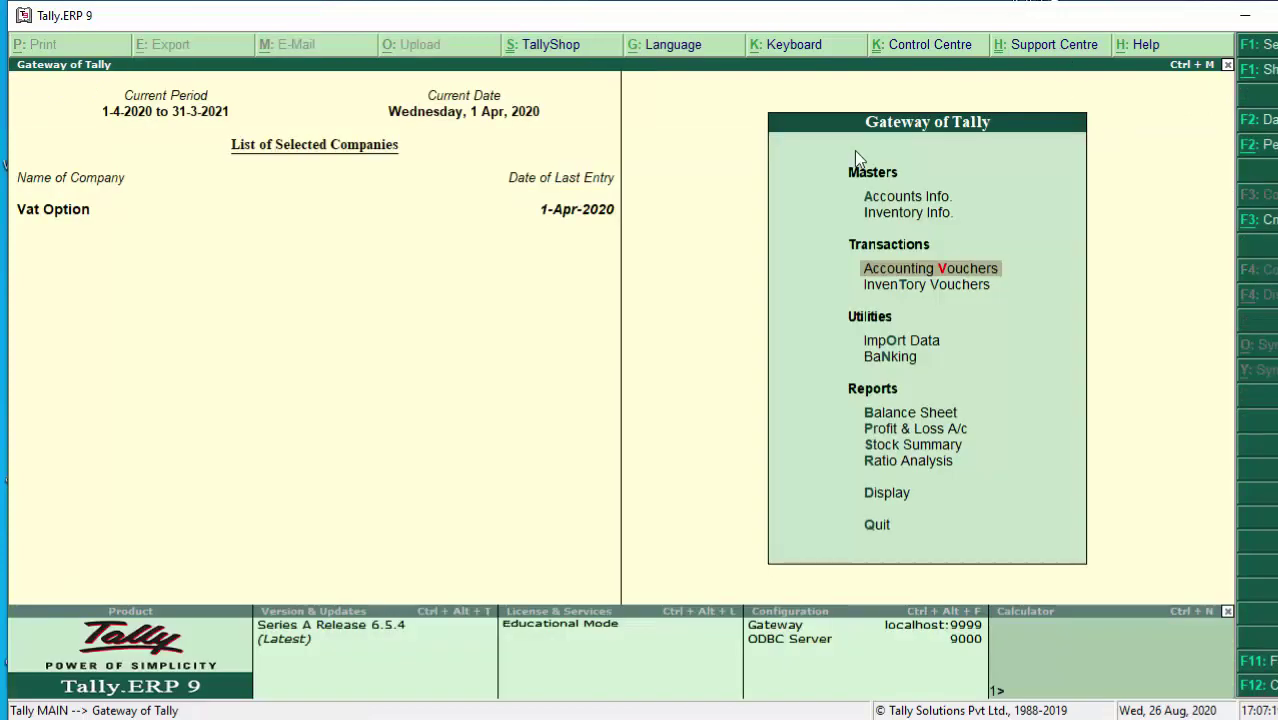
# - Save Receipt voucher No. 3 crediting Capital A/c and debiting Cash 80,00,000
pyautogui.click(957, 268)
pyautogui.click(1268, 222)
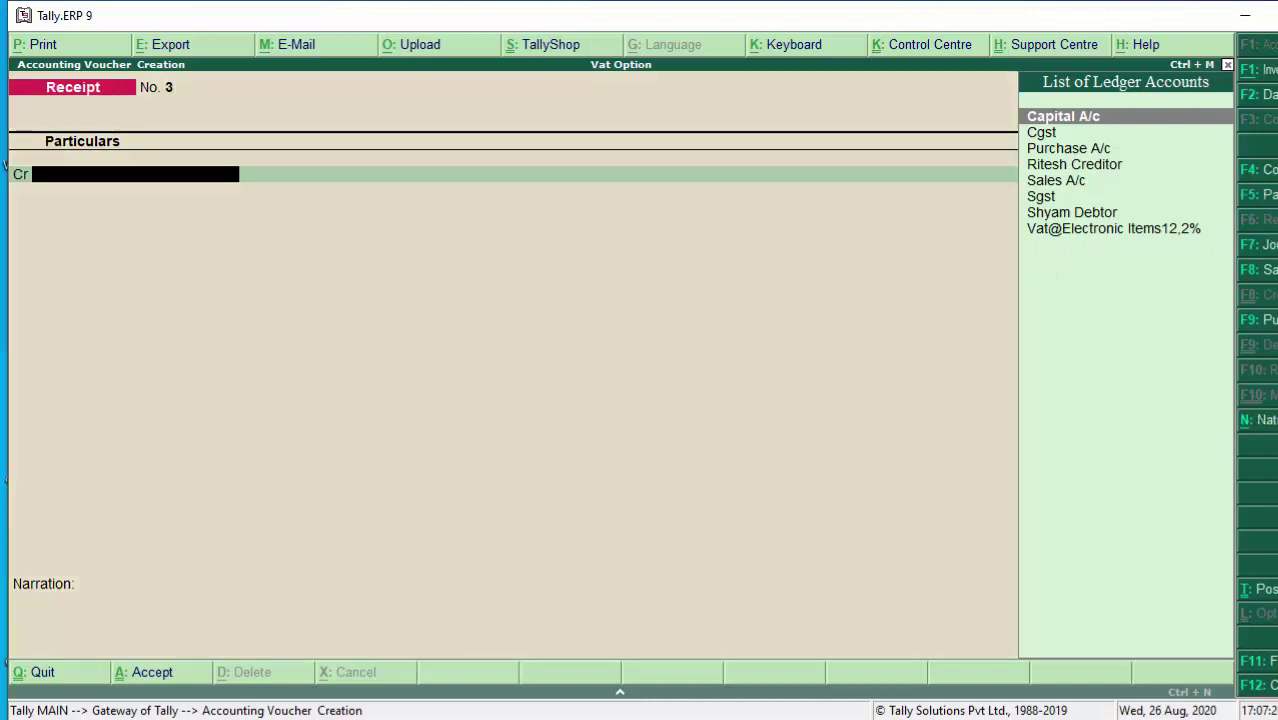
pyautogui.press('Return')
pyautogui.write('8')
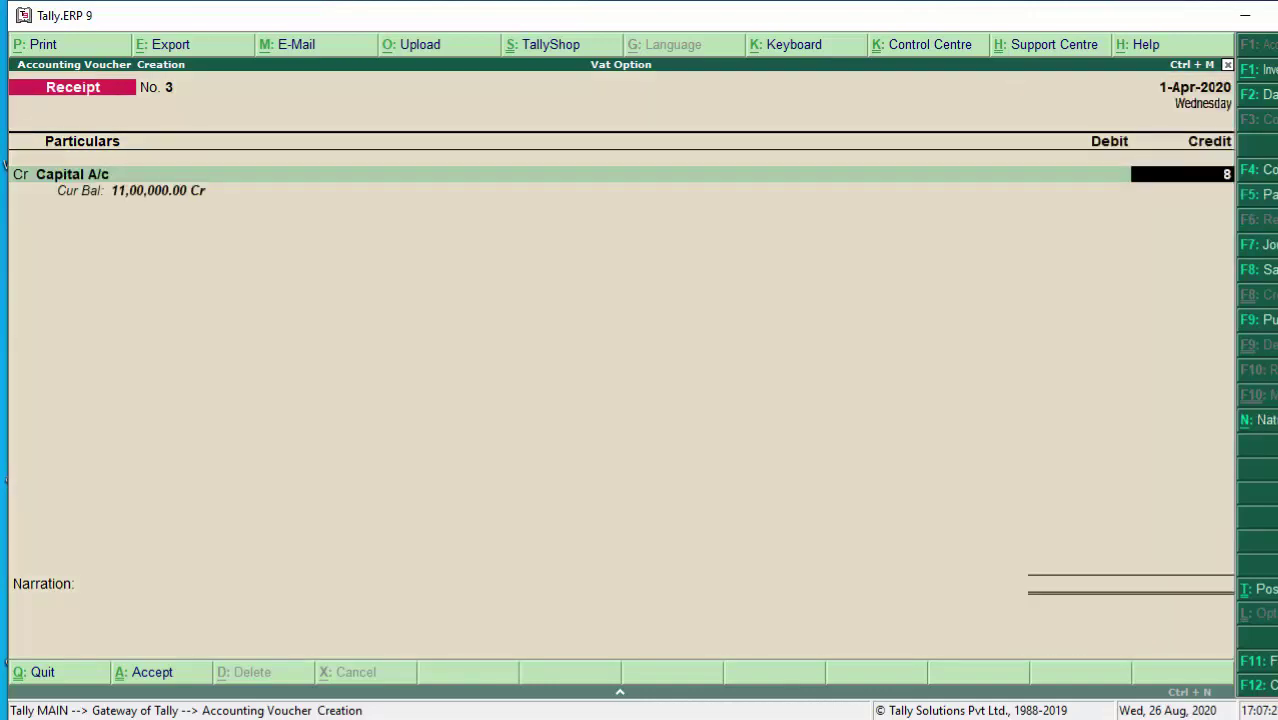
pyautogui.write('000')
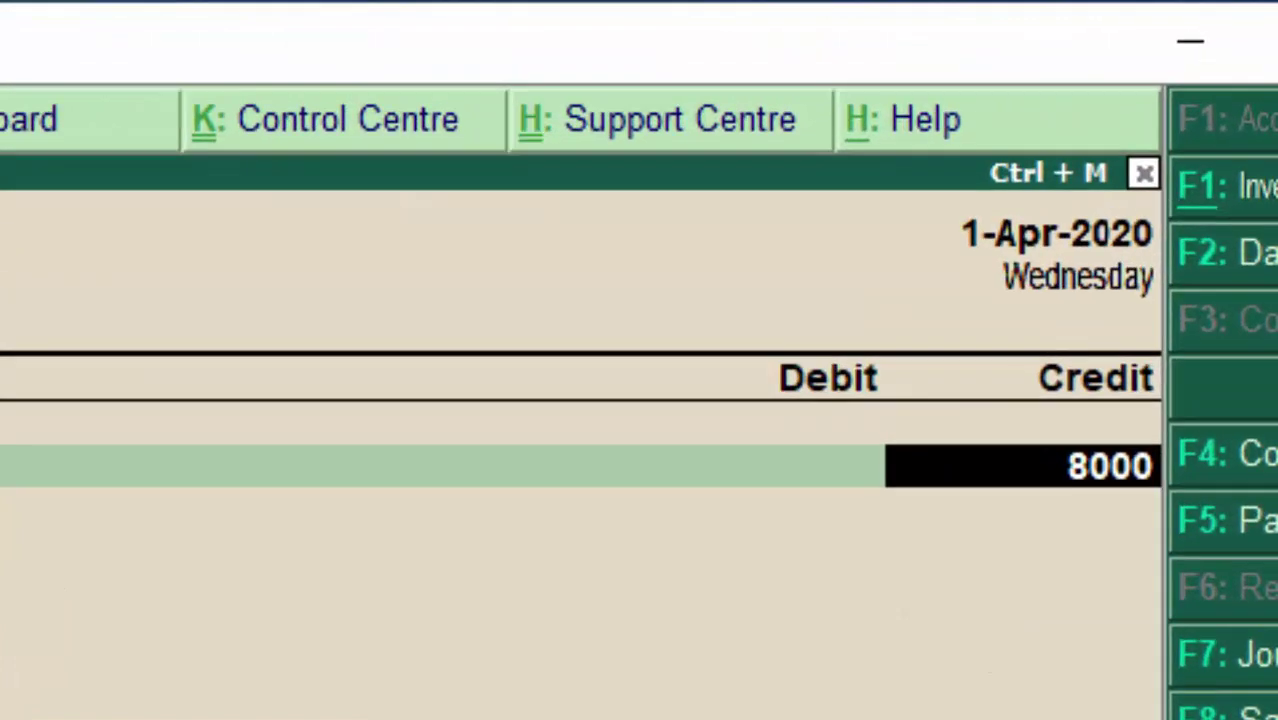
pyautogui.write(',00,0000')
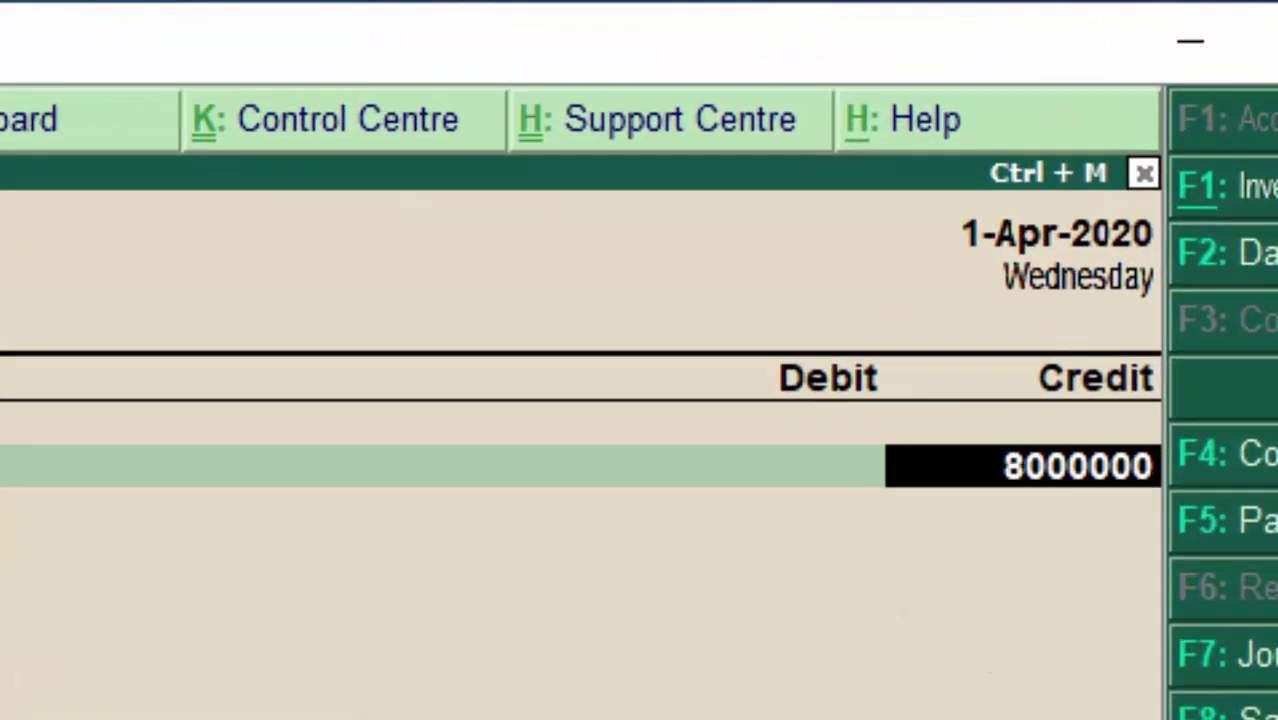
pyautogui.press('Return')
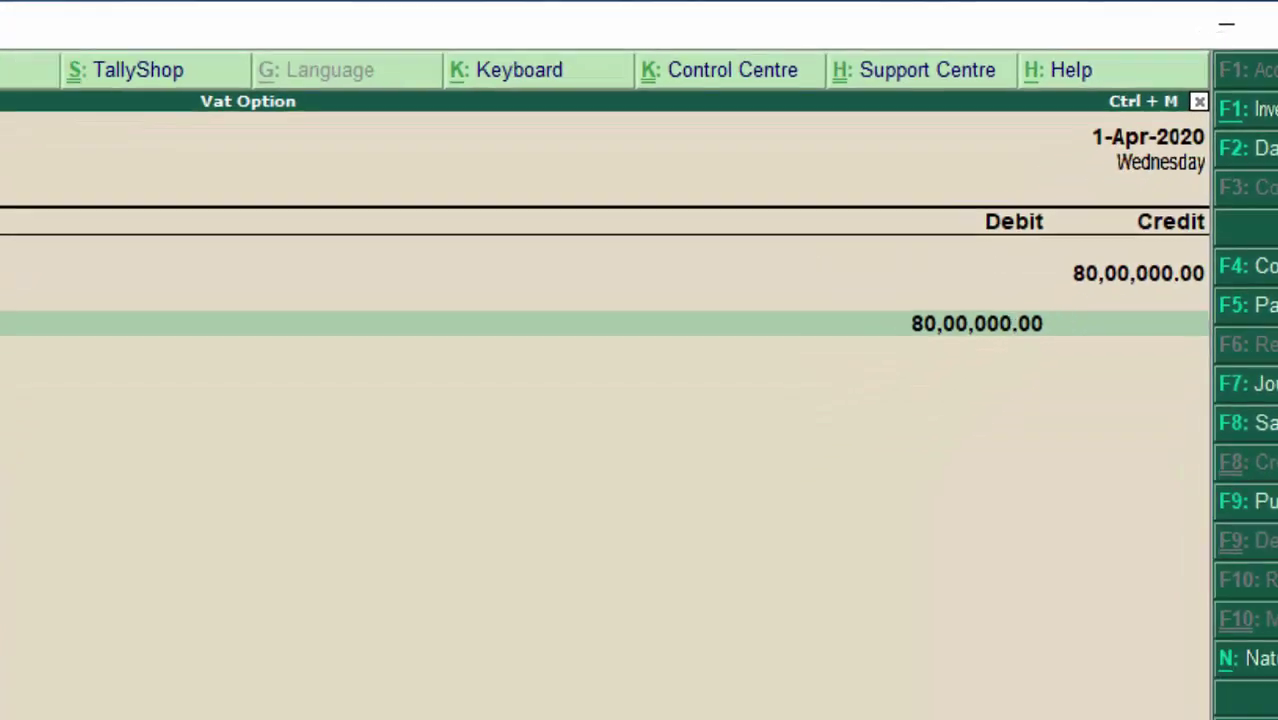
pyautogui.press('Return')
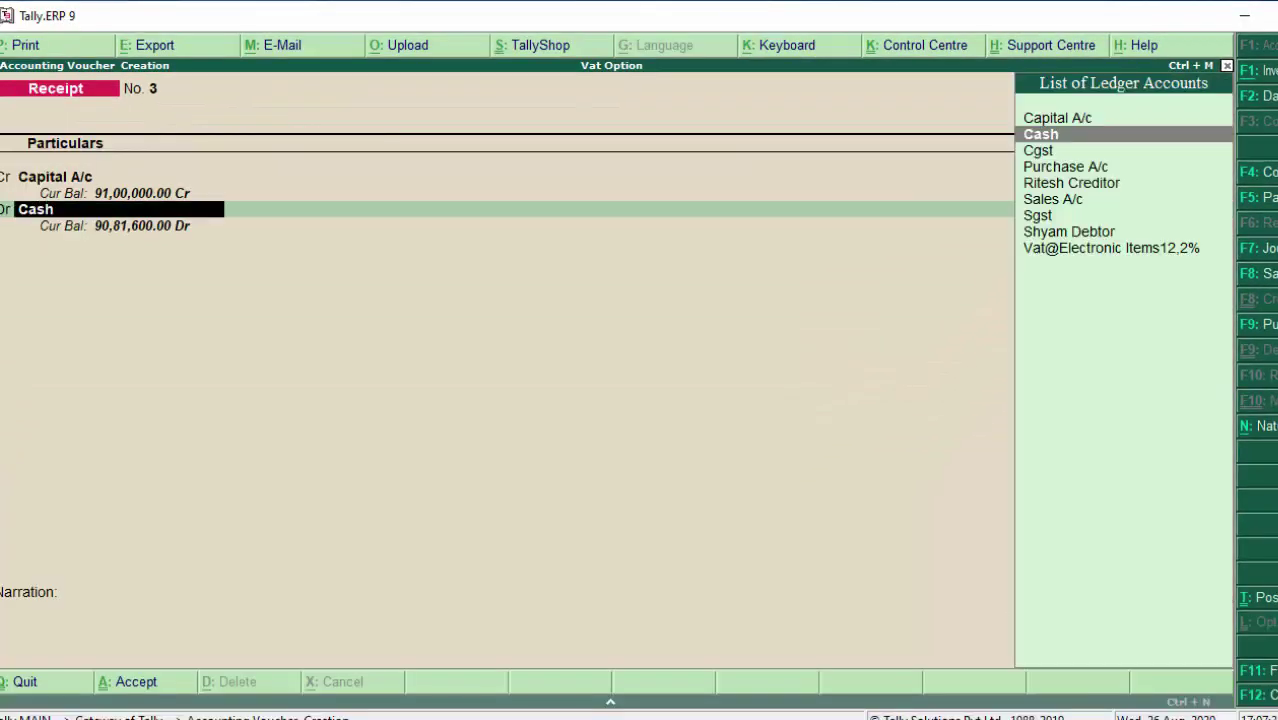
pyautogui.press('Return')
pyautogui.press('Return')
pyautogui.press('Return')
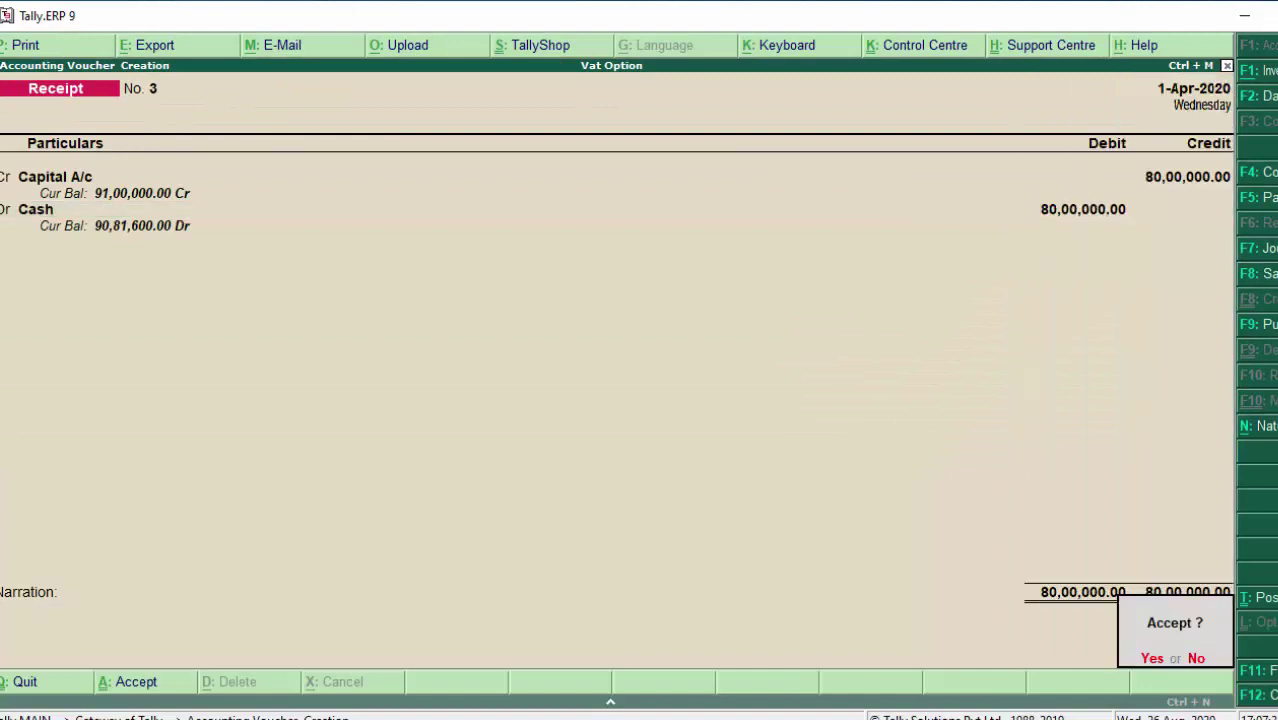
pyautogui.press('Return')
pyautogui.press('Escape')
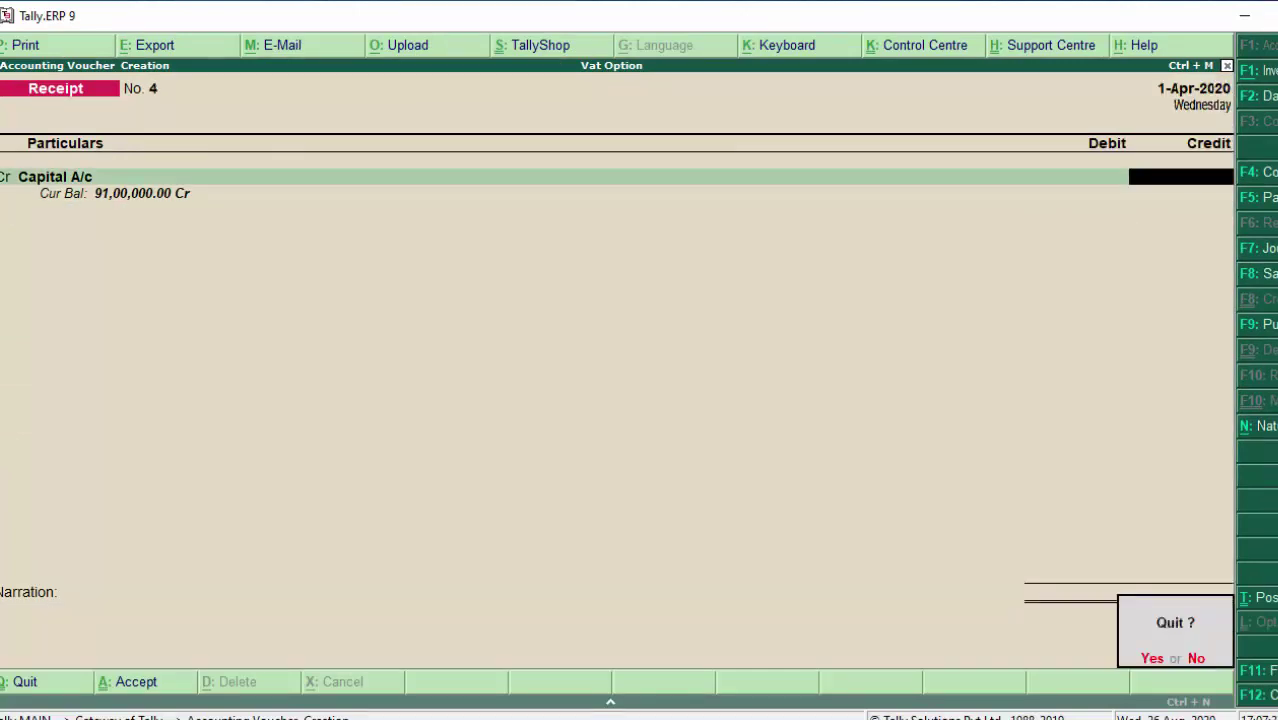
pyautogui.press('Return')
pyautogui.press('Return')
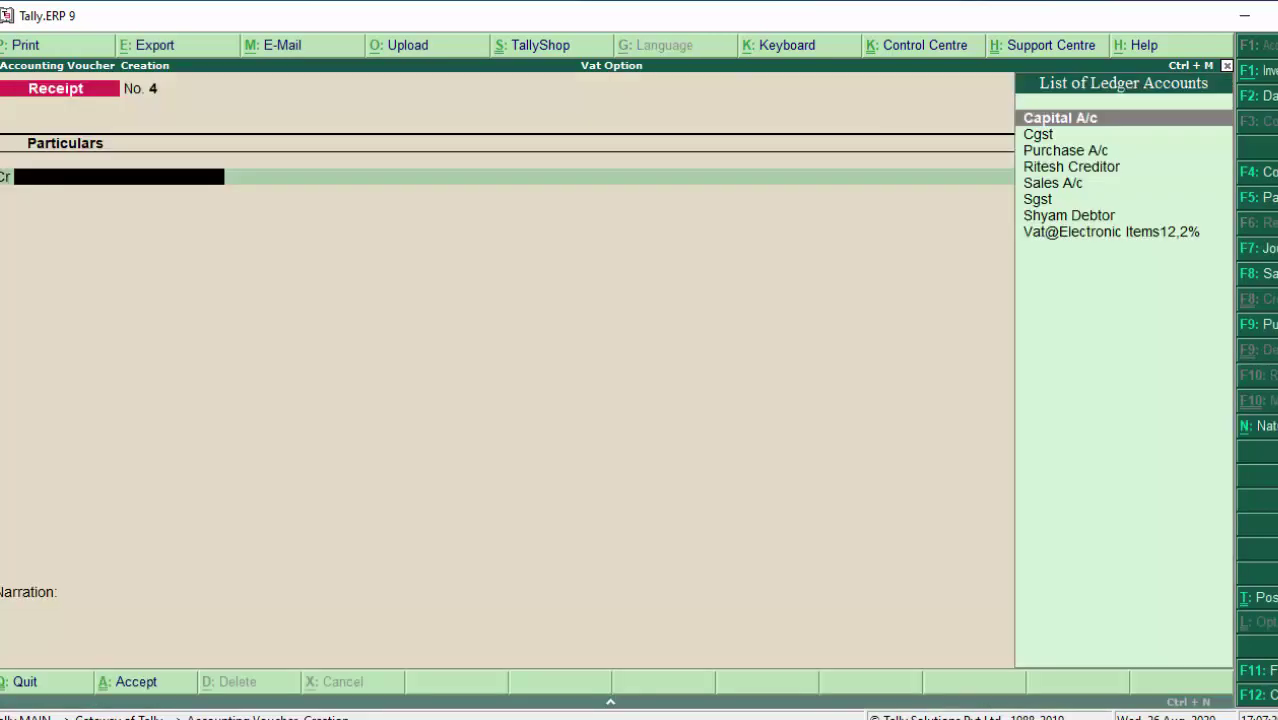
# - Start a Payment voucher debiting the creditor ledger 15,31,431.10
pyautogui.press('F5')
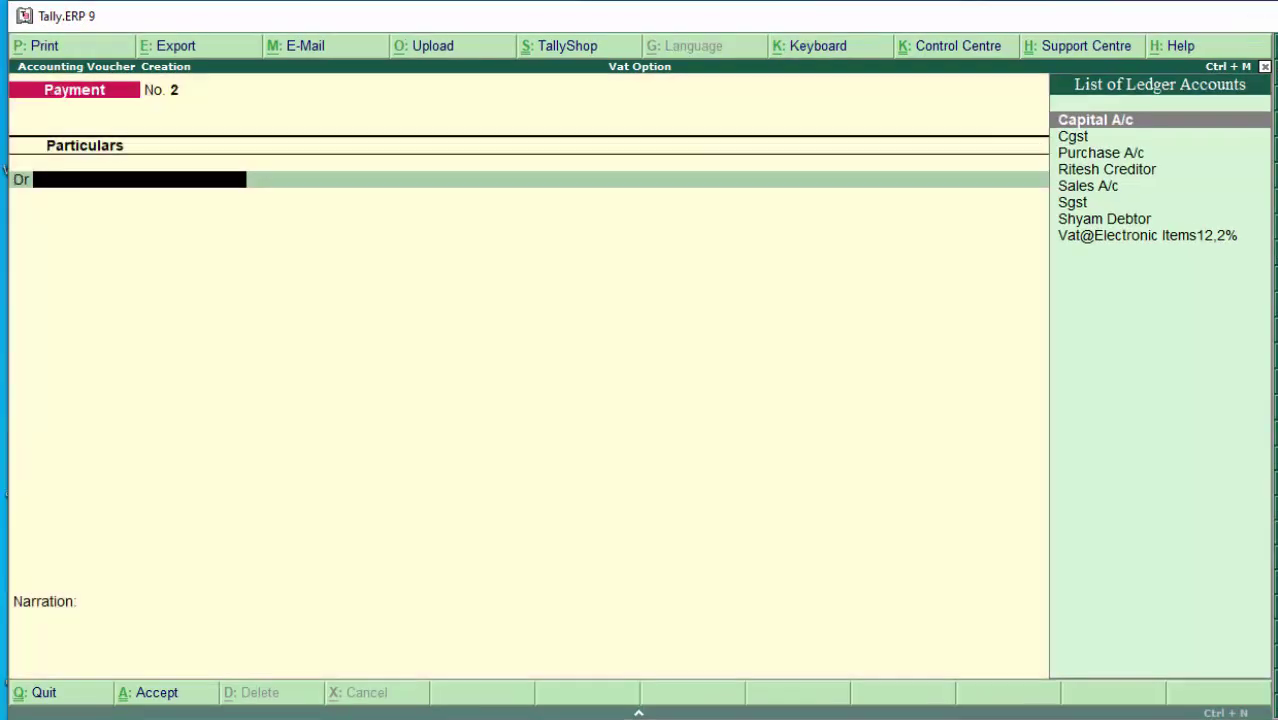
pyautogui.click(1095, 172)
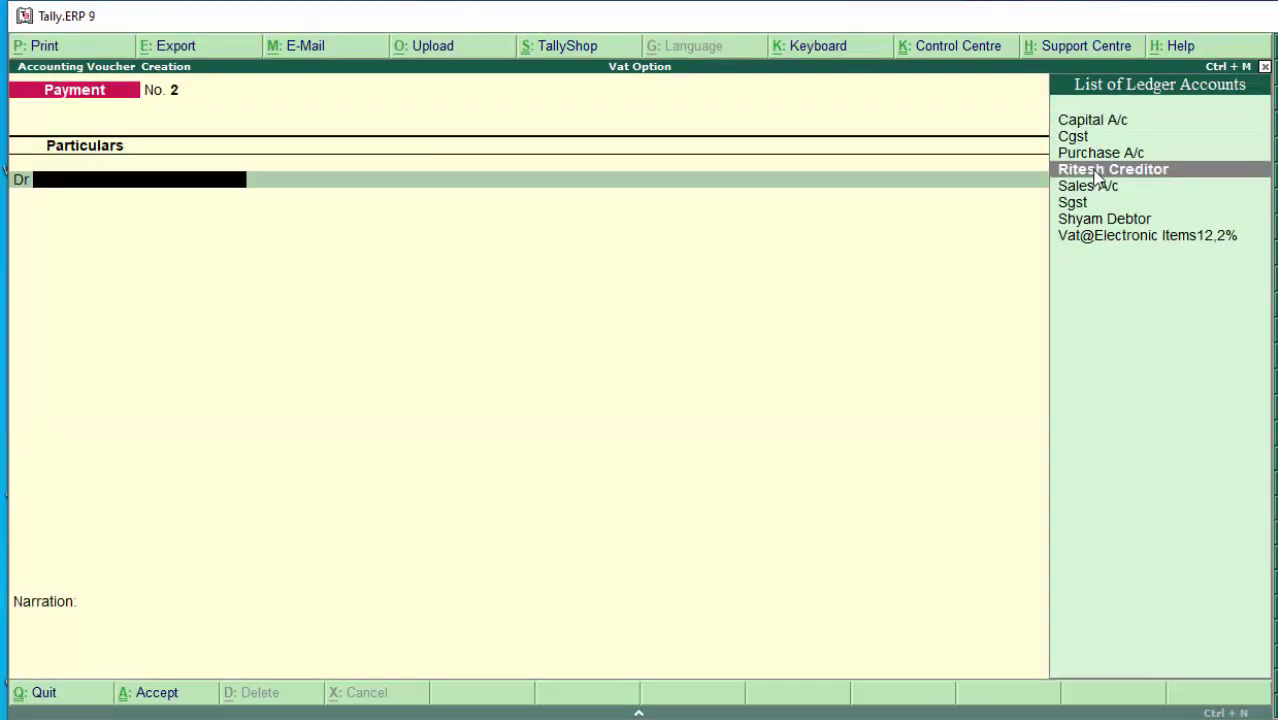
pyautogui.click(1097, 172)
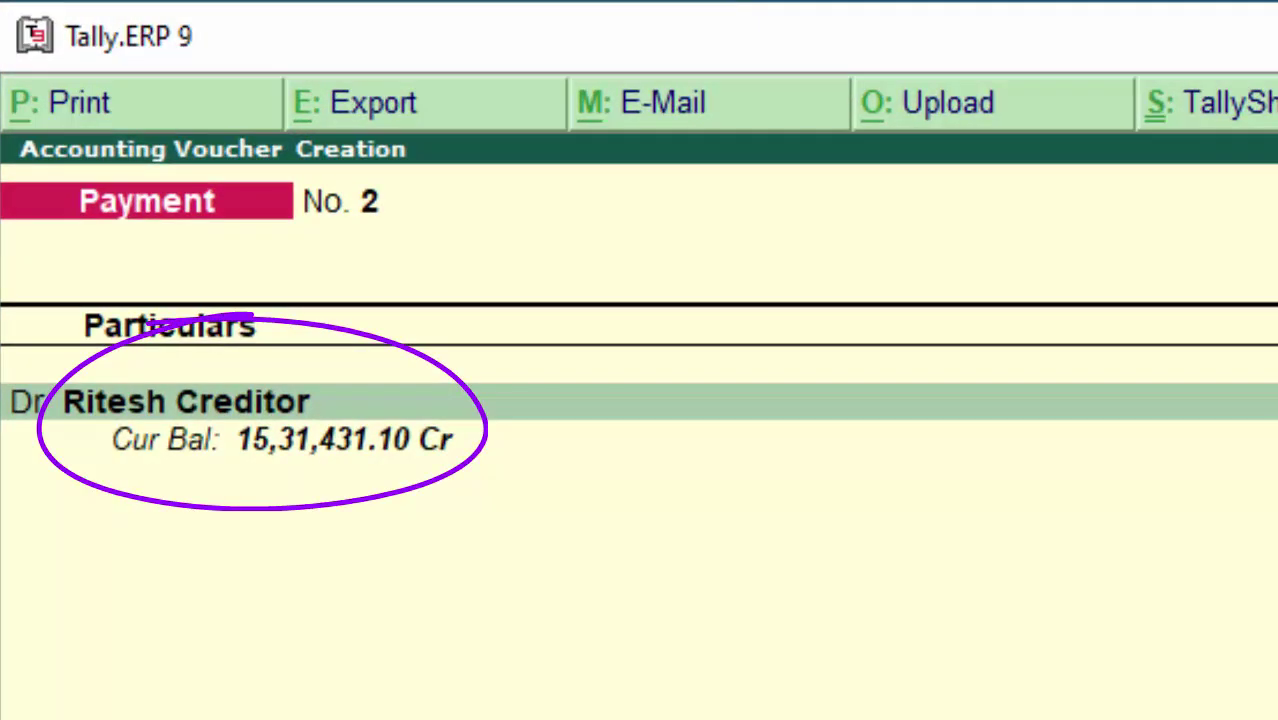
pyautogui.write('14')
pyautogui.press('BackSpace')
pyautogui.write('5')
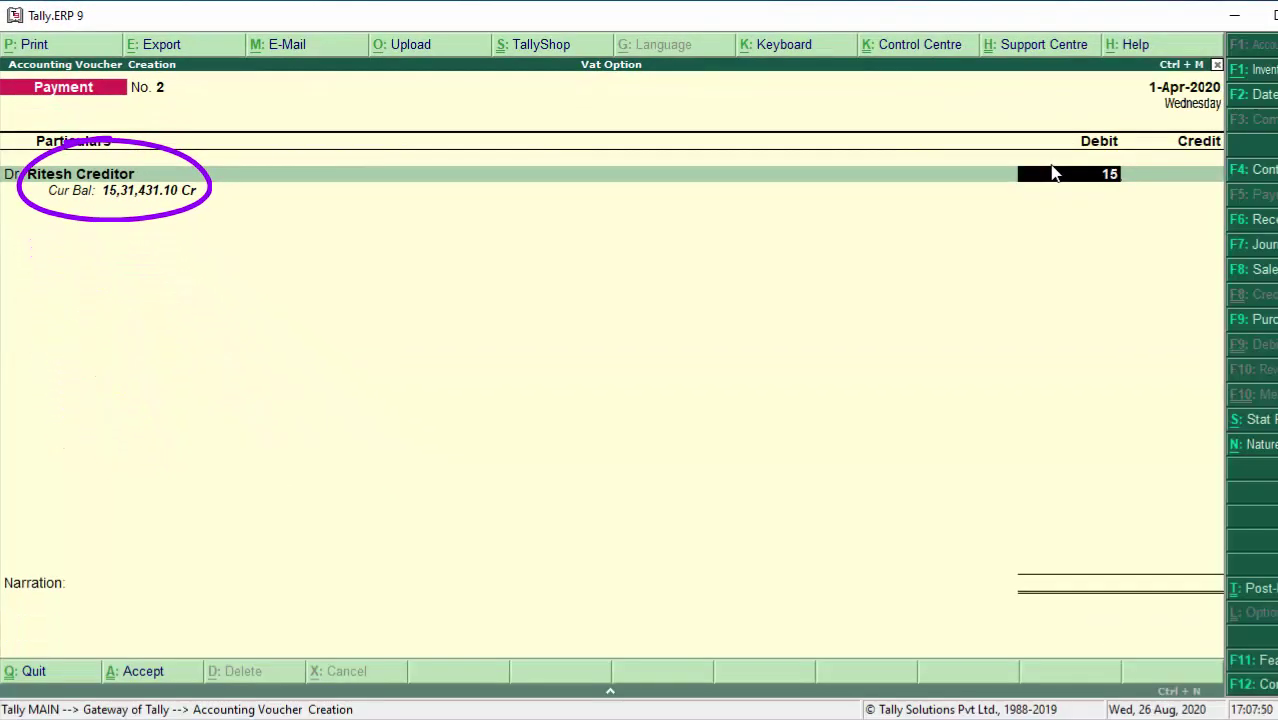
pyautogui.write('314')
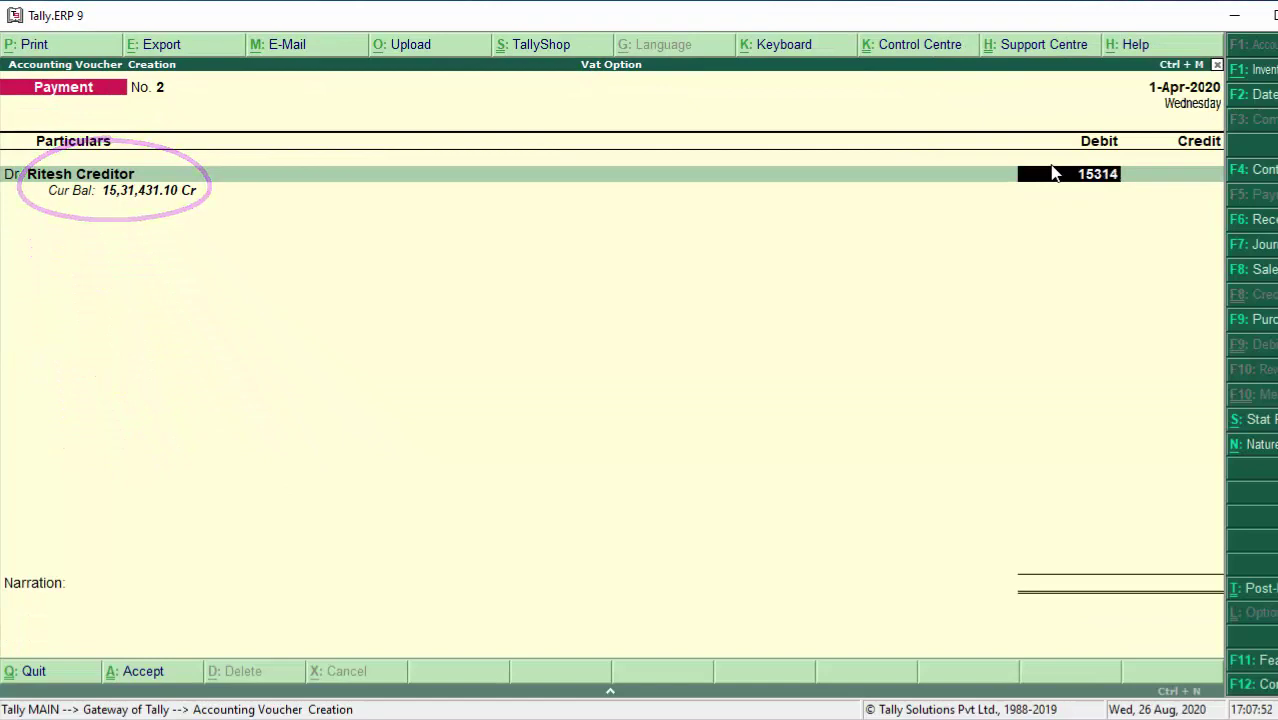
pyautogui.write('3')
pyautogui.write('1.1')
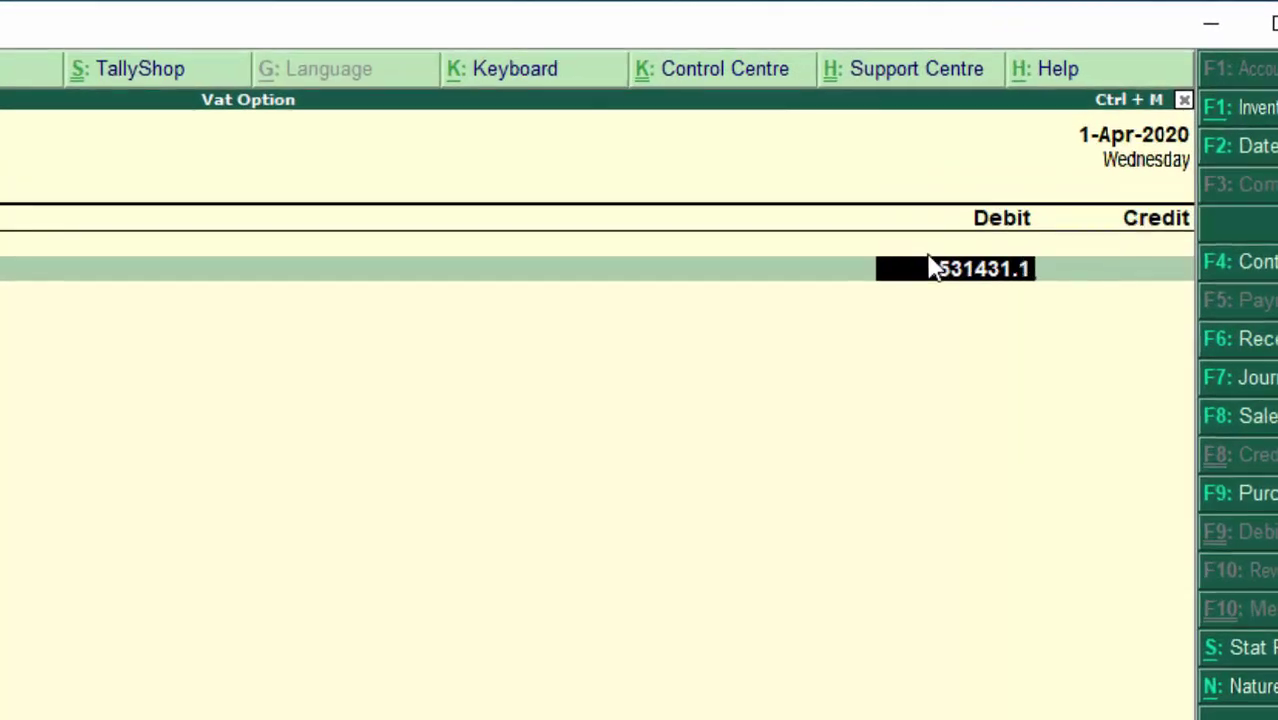
pyautogui.write('0')
pyautogui.press('Return')
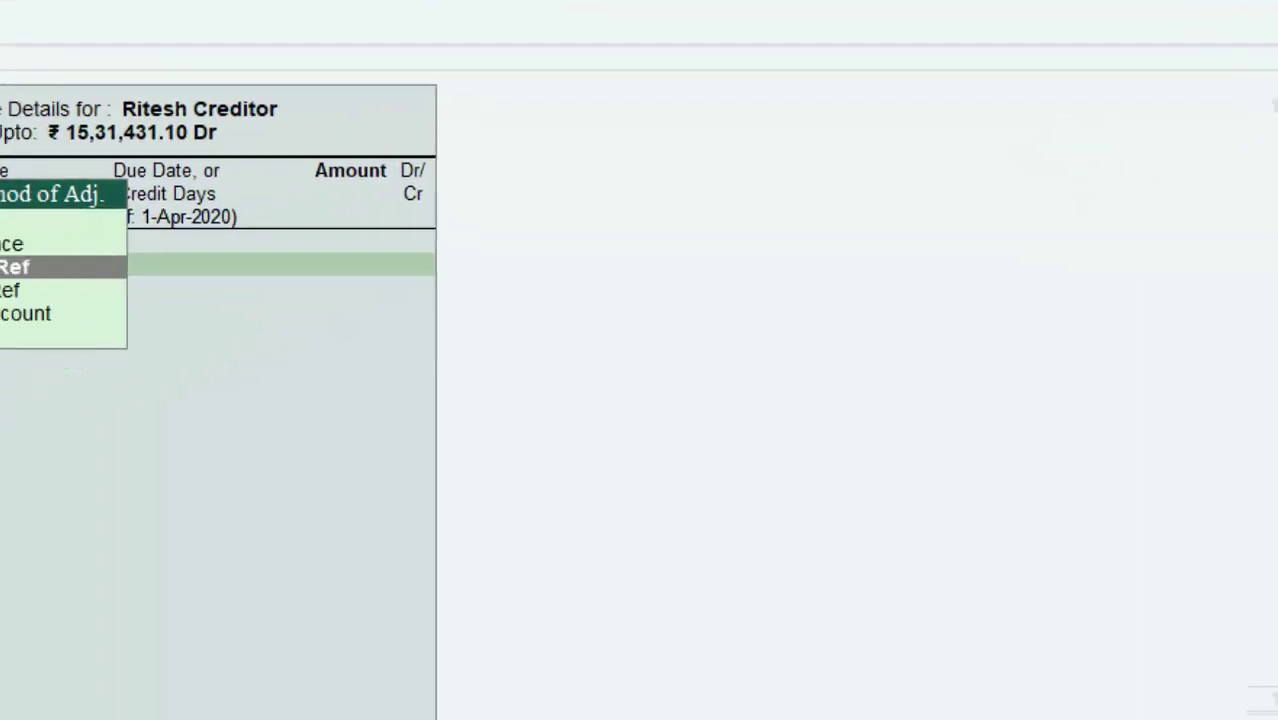
# - Settle it against pending bills Delivery chan no.900, 678 and 3454 (2,240.00)
pyautogui.press('Return')
pyautogui.click(416, 225)
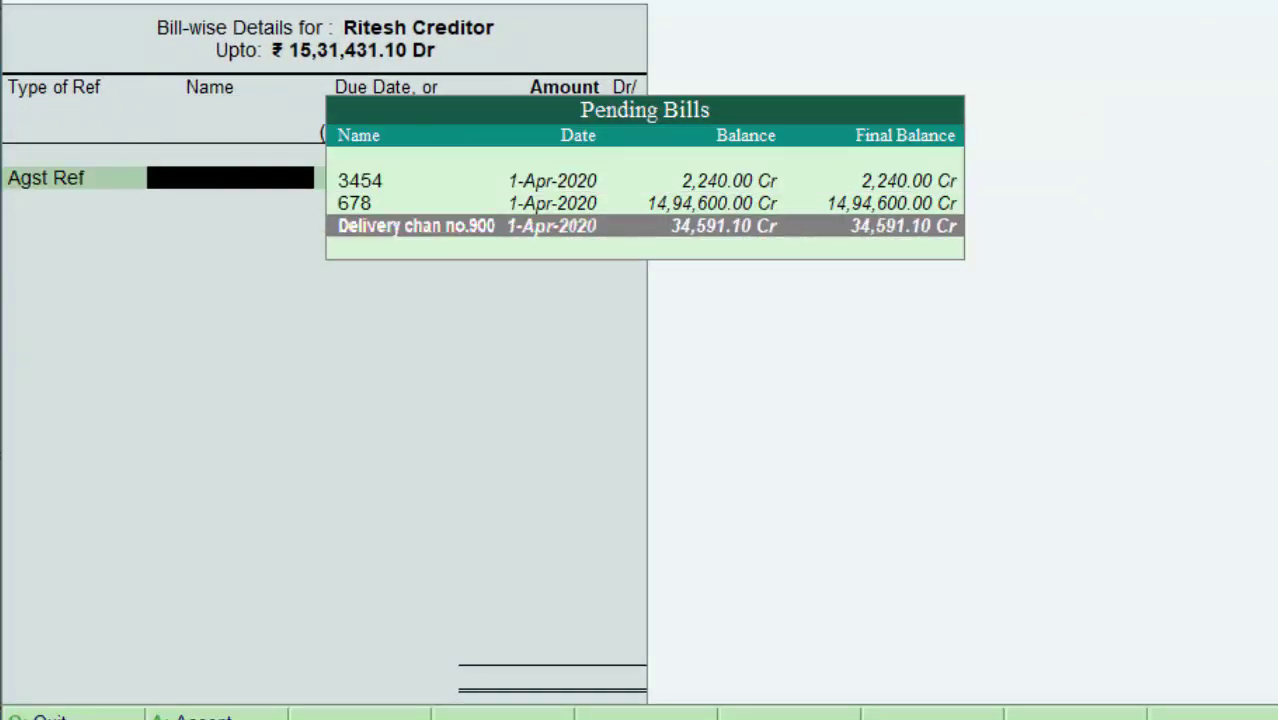
pyautogui.press('Return')
pyautogui.press('Return')
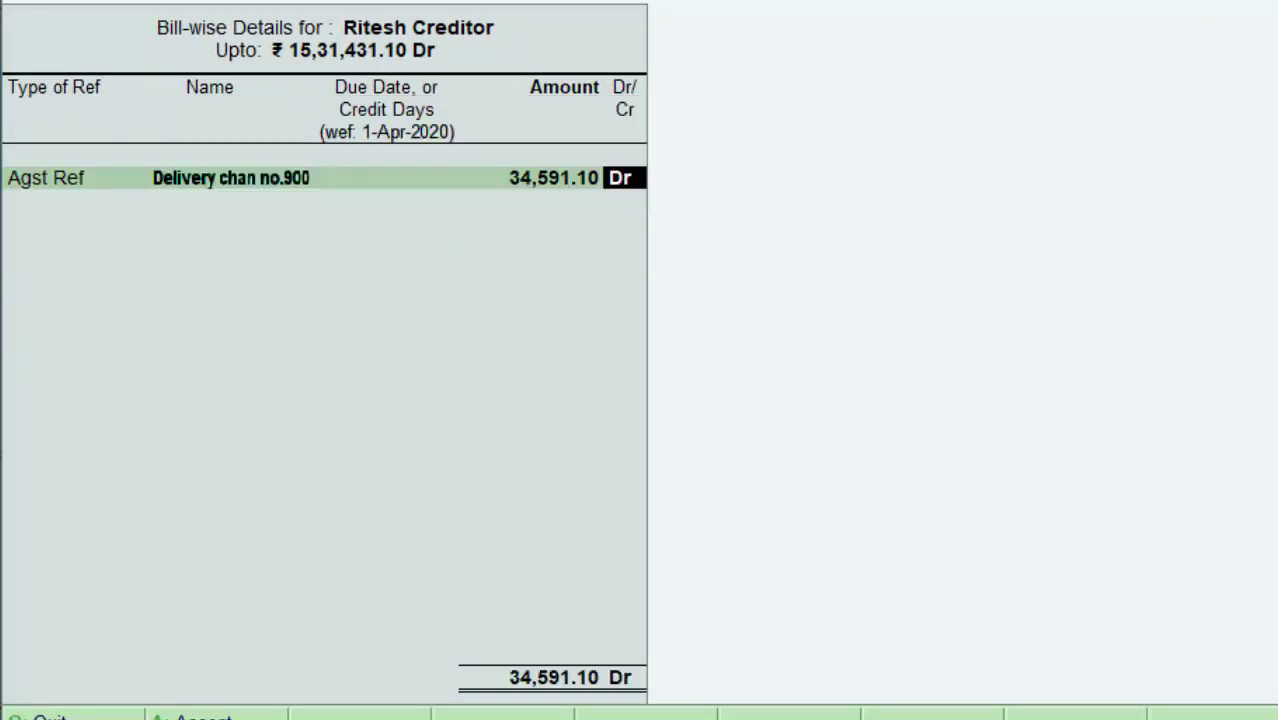
pyautogui.press('Return')
pyautogui.press('Return')
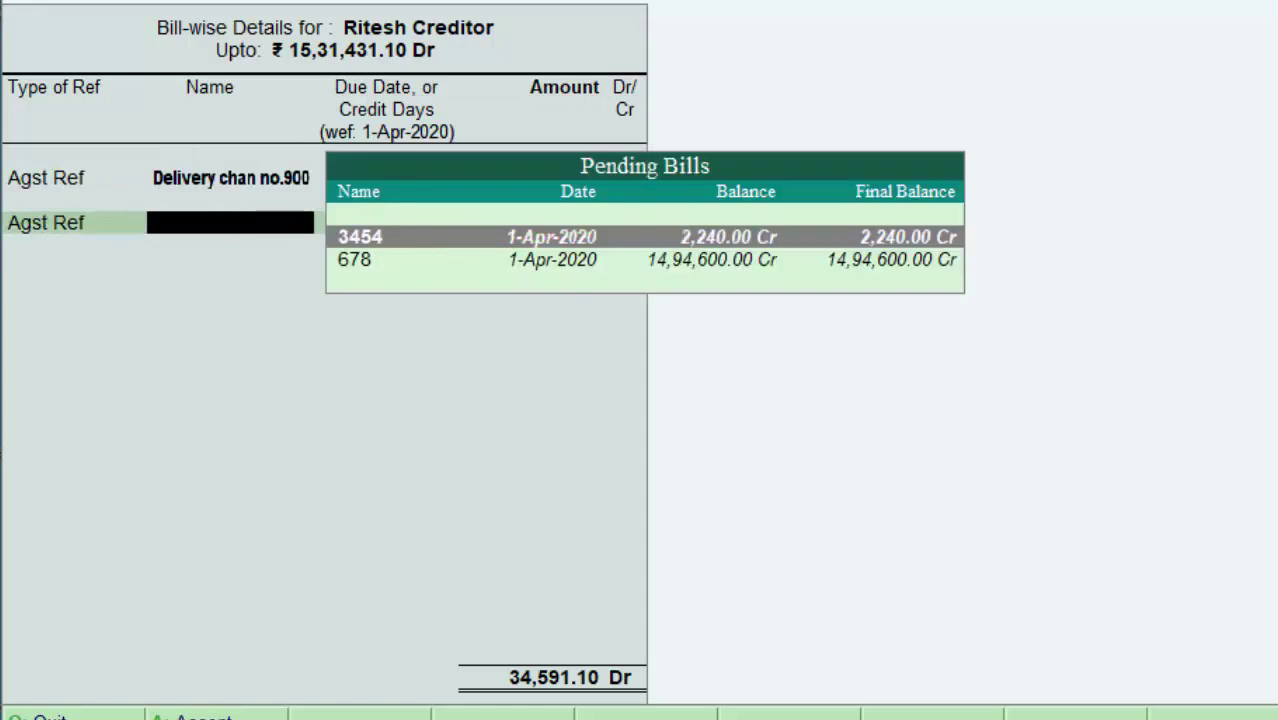
pyautogui.press('Down')
pyautogui.press('Return')
pyautogui.press('Return')
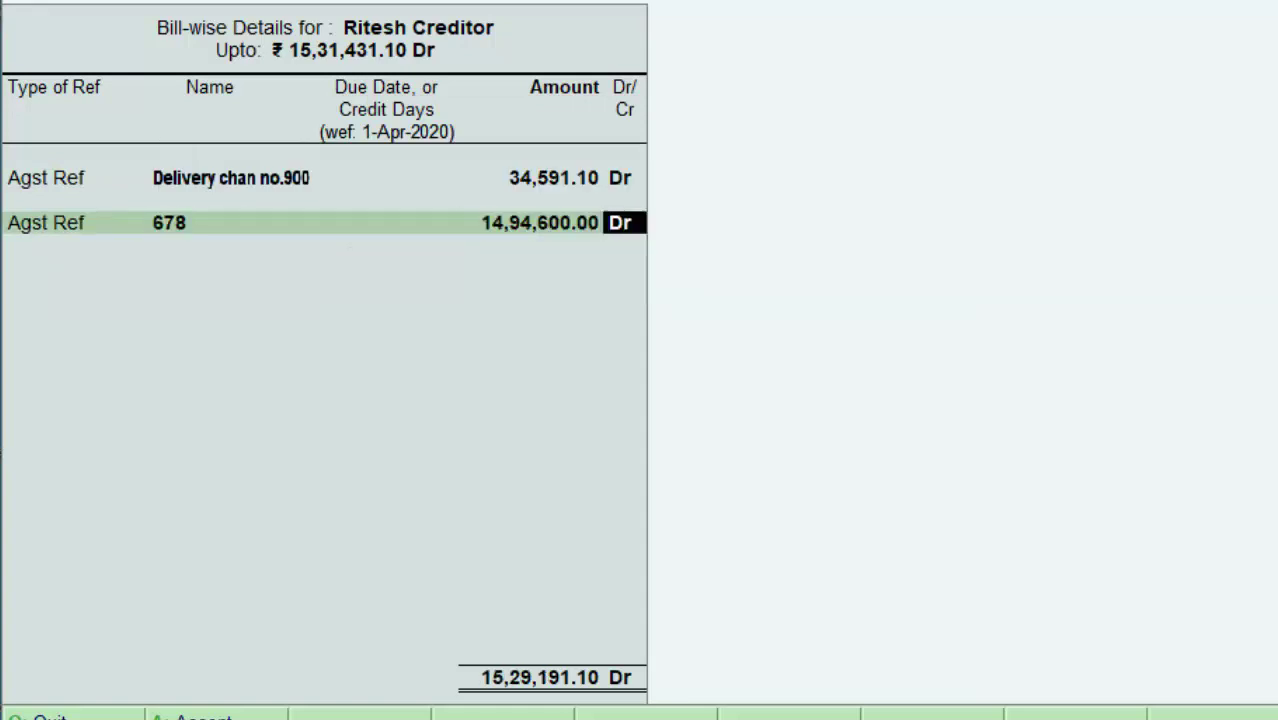
pyautogui.press('Return')
pyautogui.press('Return')
pyautogui.press('Return')
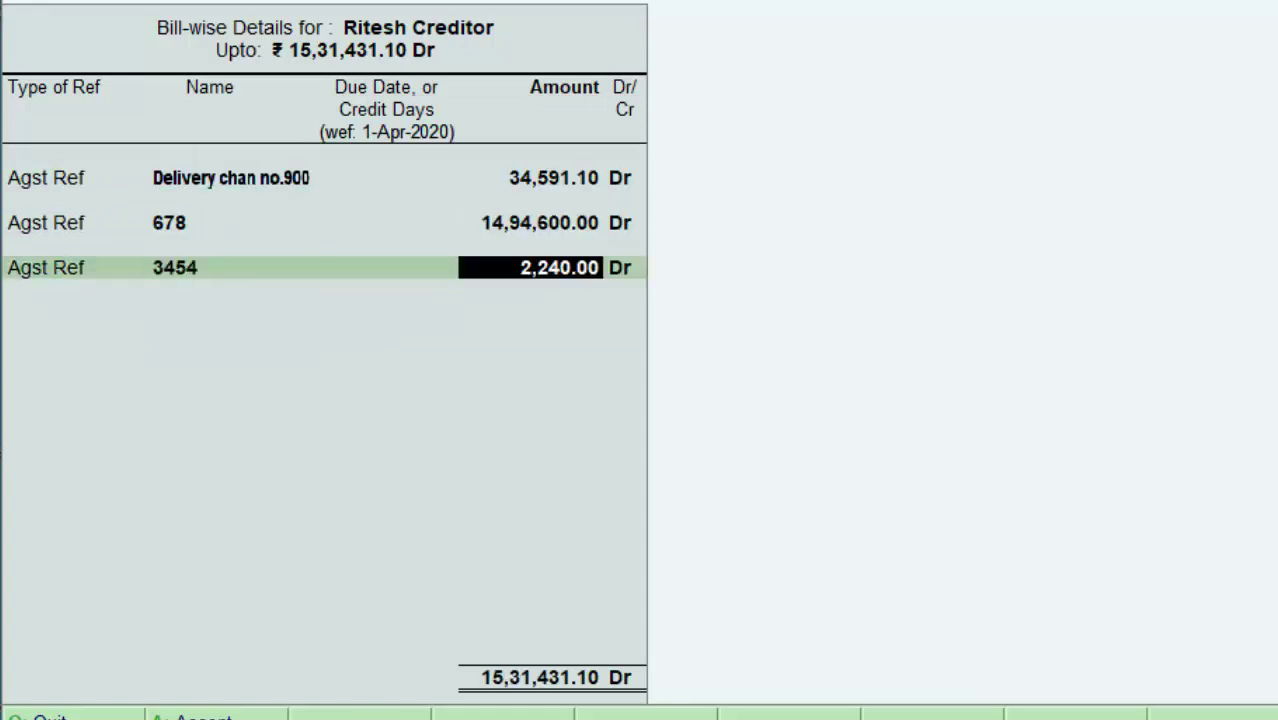
pyautogui.press('Return')
pyautogui.press('Return')
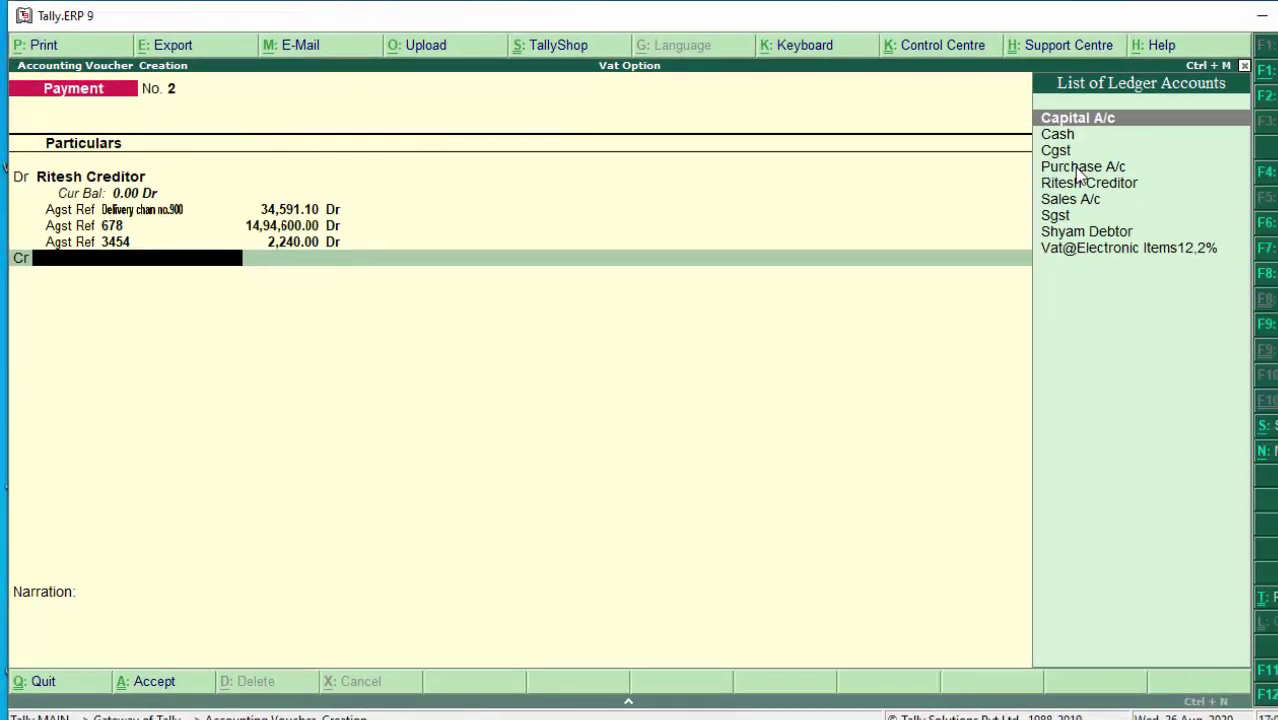
# - Credit Cash with the full 15,31,431.10 on the payment
pyautogui.press('Down')
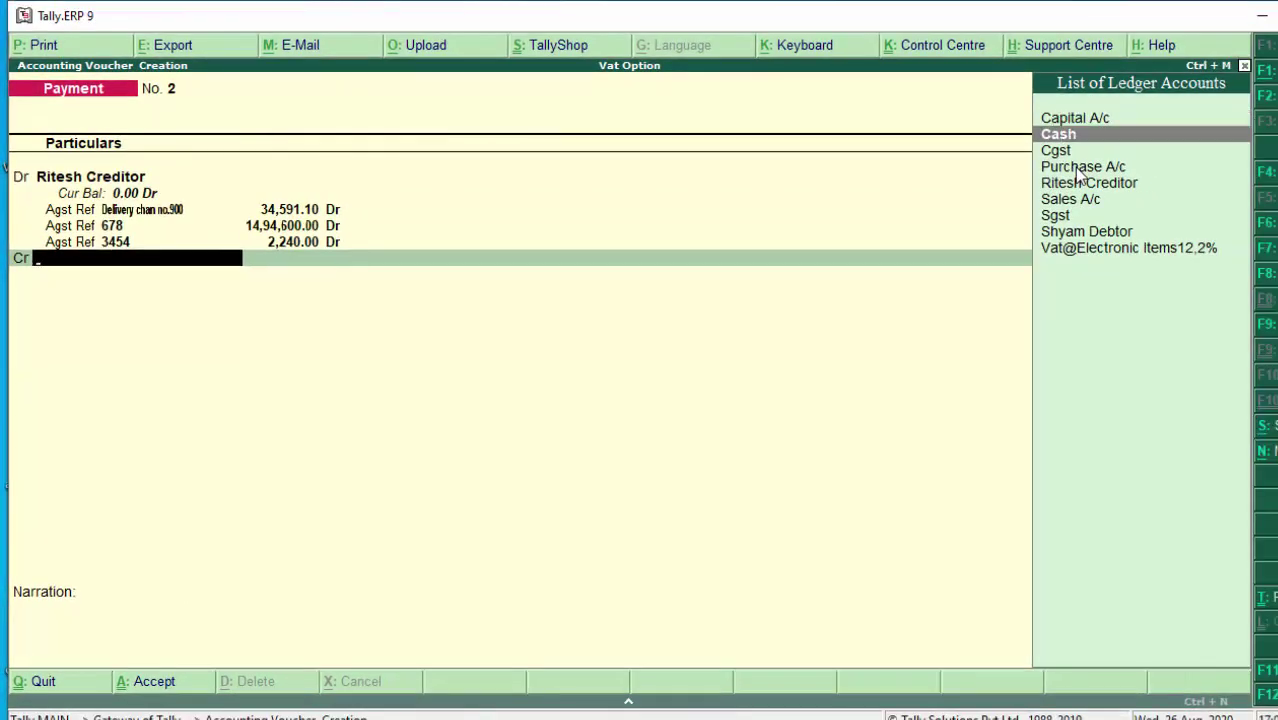
pyautogui.press('Return')
pyautogui.press('Return')
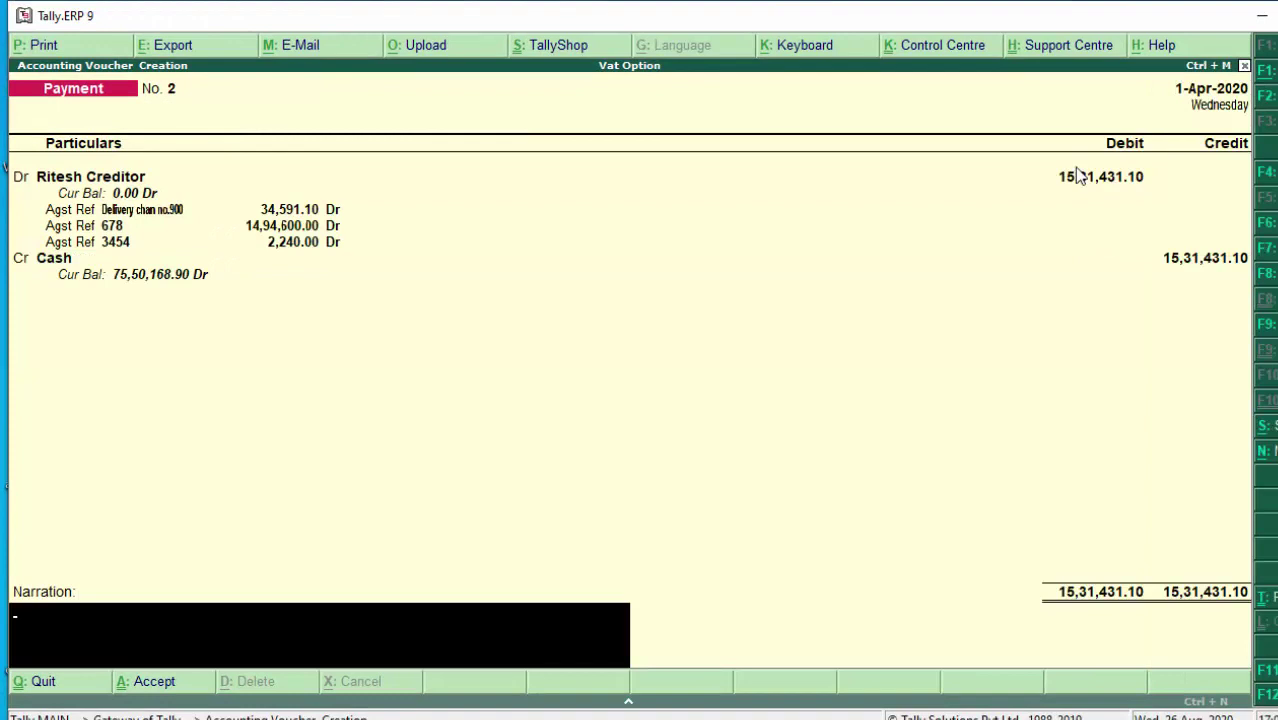
pyautogui.press('Return')
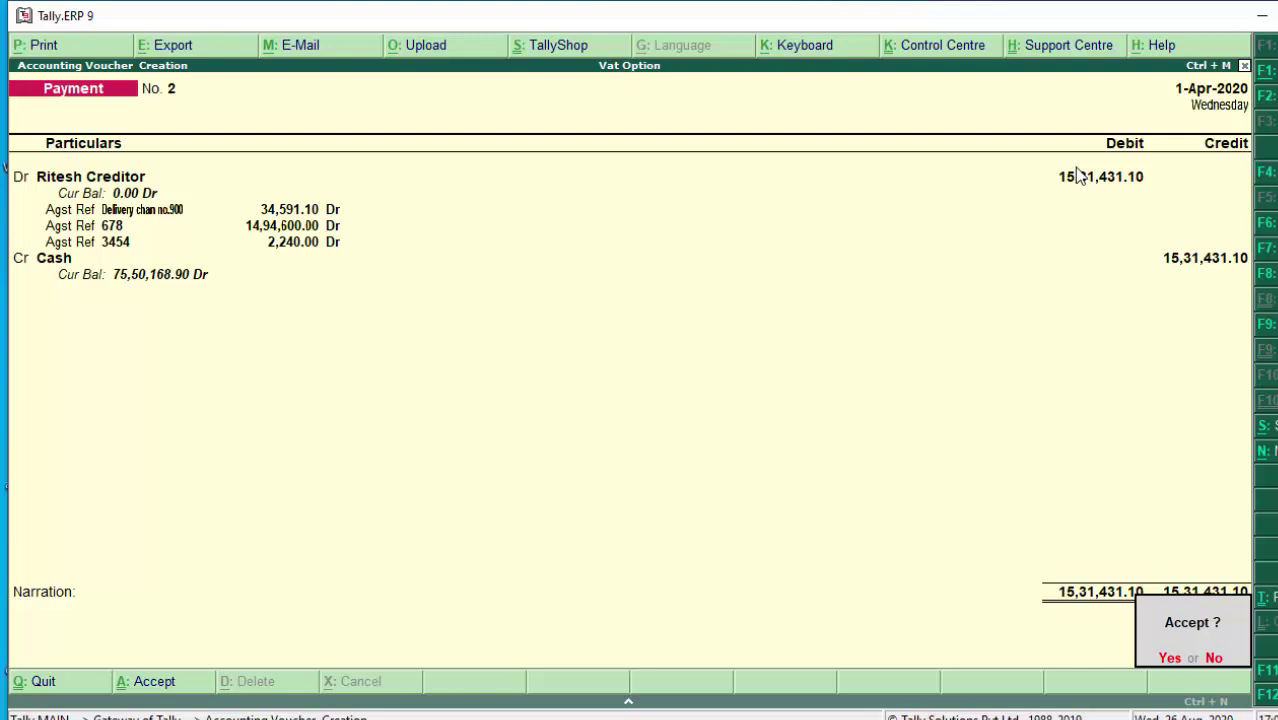
# - Save Payment voucher No. 2 and quit back to the Gateway of Tally
pyautogui.press('Return')
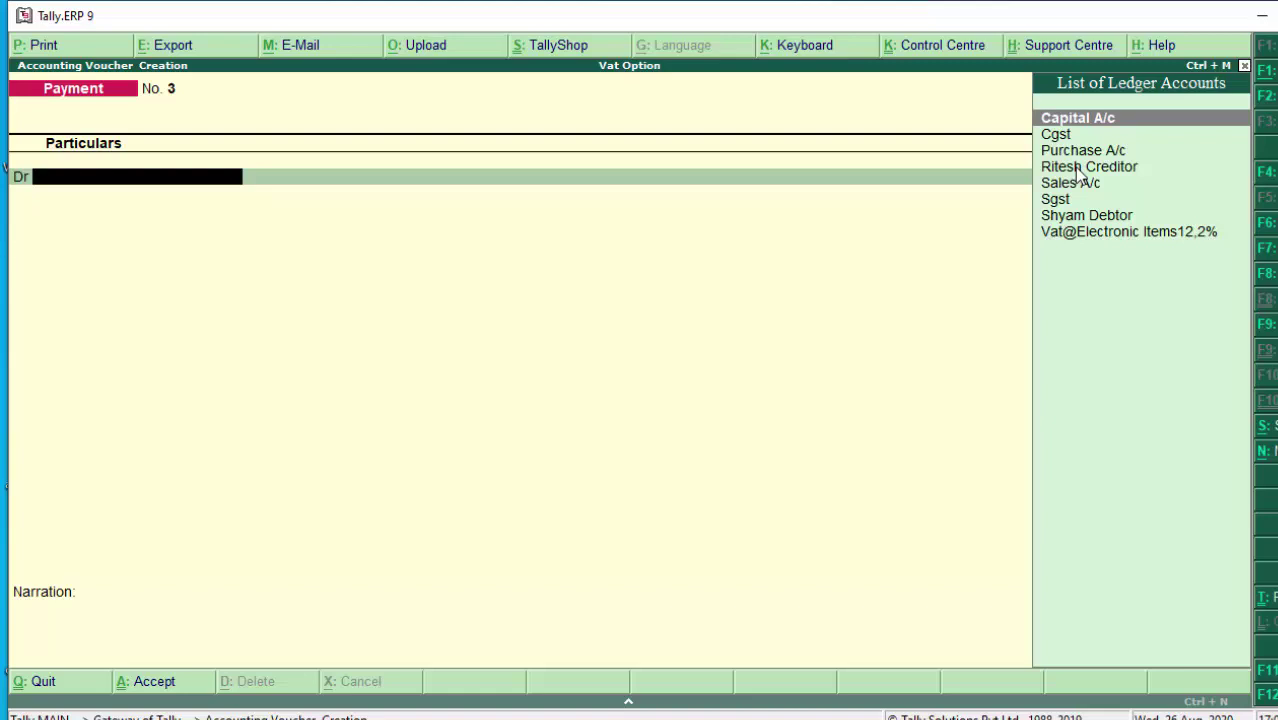
pyautogui.press('Escape')
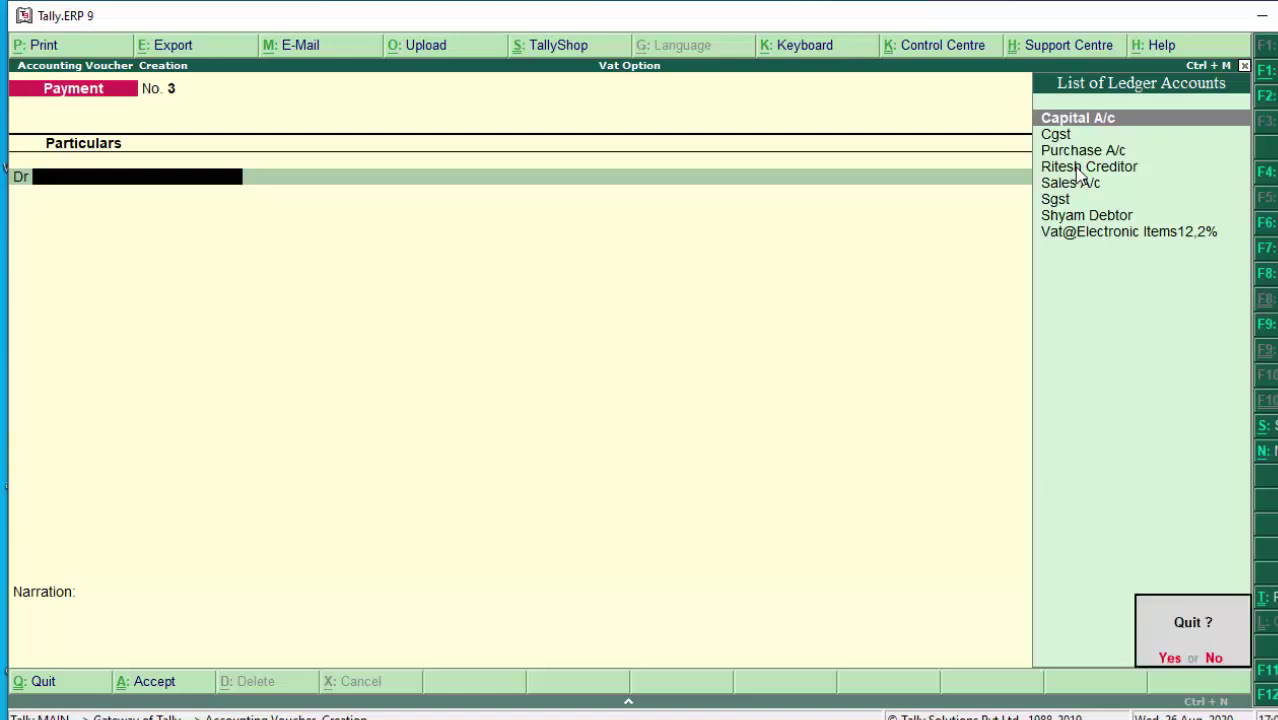
pyautogui.press('y')
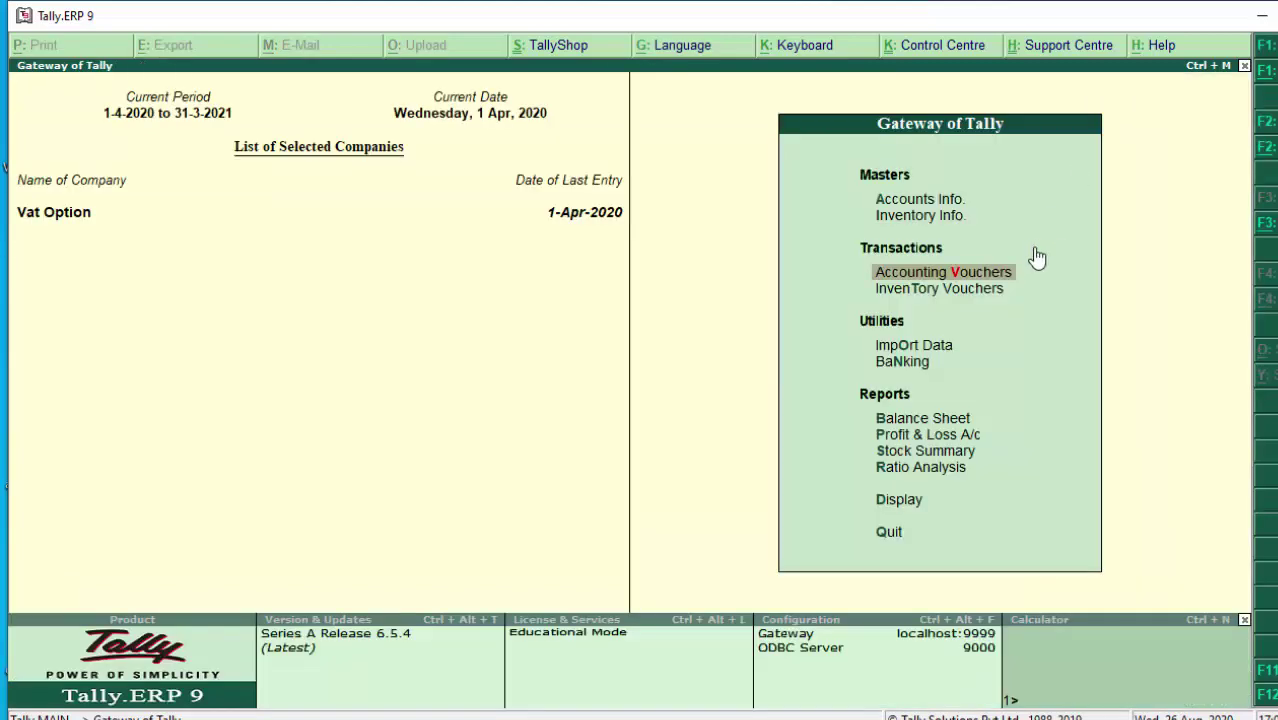
# - Open a Sales voucher with reference 677 and select the debtor as party
pyautogui.click(967, 270)
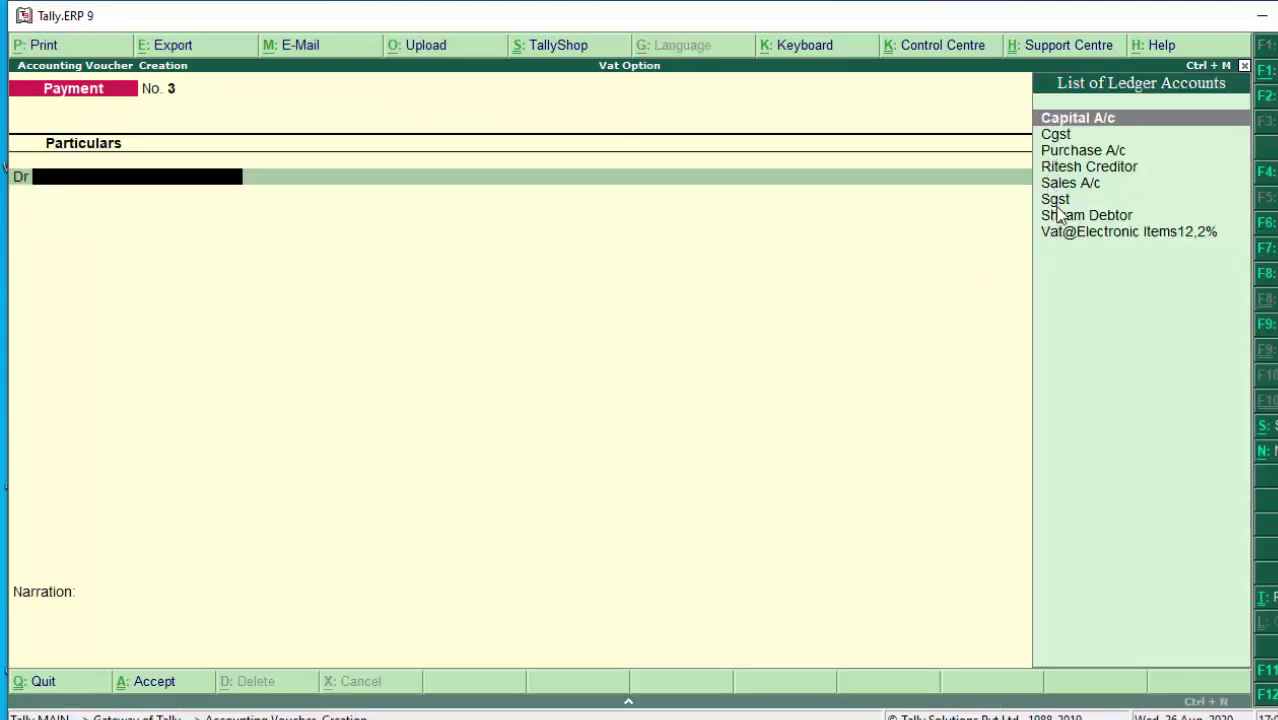
pyautogui.press('F8')
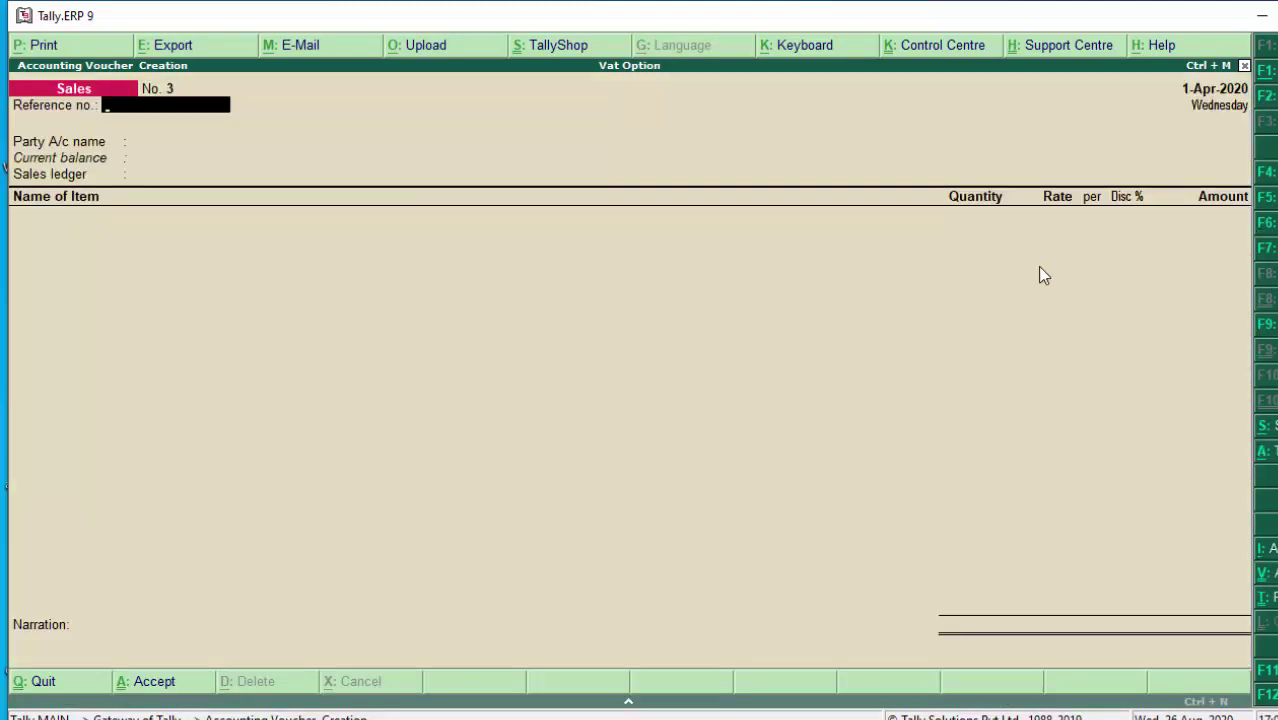
pyautogui.write('6')
pyautogui.write('777')
pyautogui.press('BackSpace')
pyautogui.press('Return')
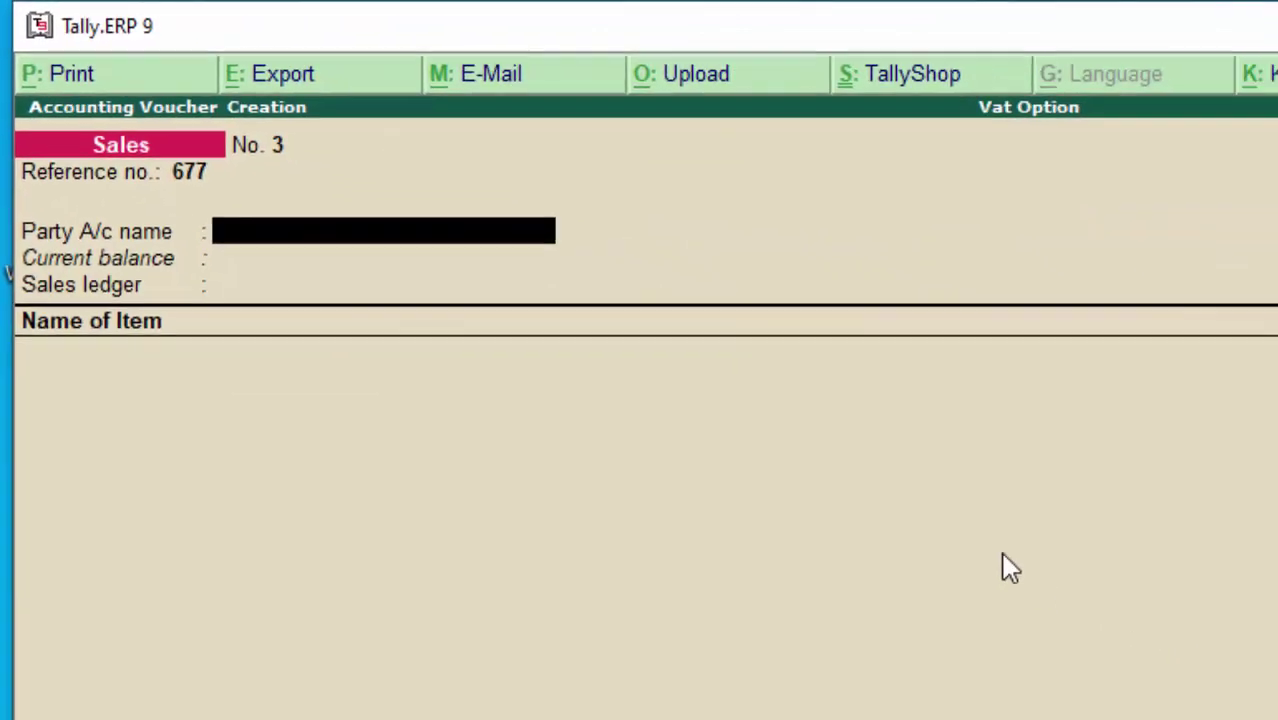
pyautogui.press('Return')
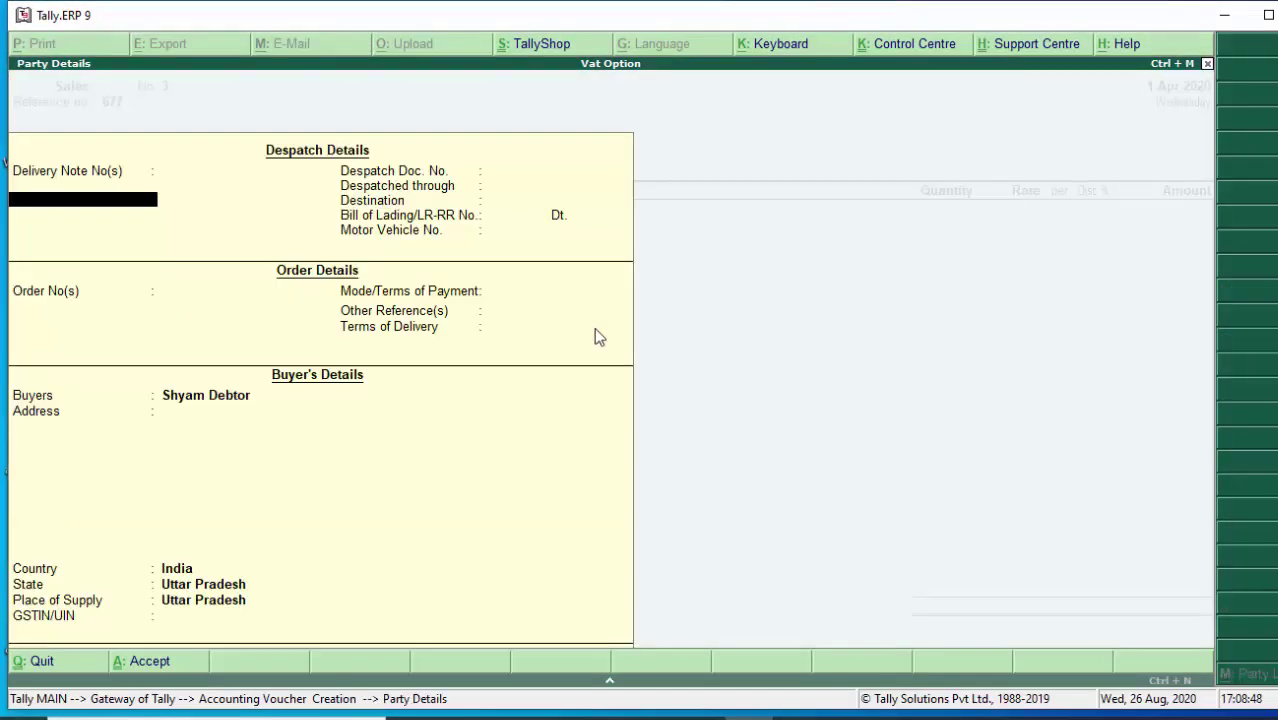
# - Enter the buyer's address and set both State and Place of Supply to Madhya Pradesh
pyautogui.press('Return')
pyautogui.press('Return')
pyautogui.press('Return')
pyautogui.press('Return')
pyautogui.press('Return')
pyautogui.press('Return')
pyautogui.press('Return')
pyautogui.press('Return')
pyautogui.press('Return')
pyautogui.press('Return')
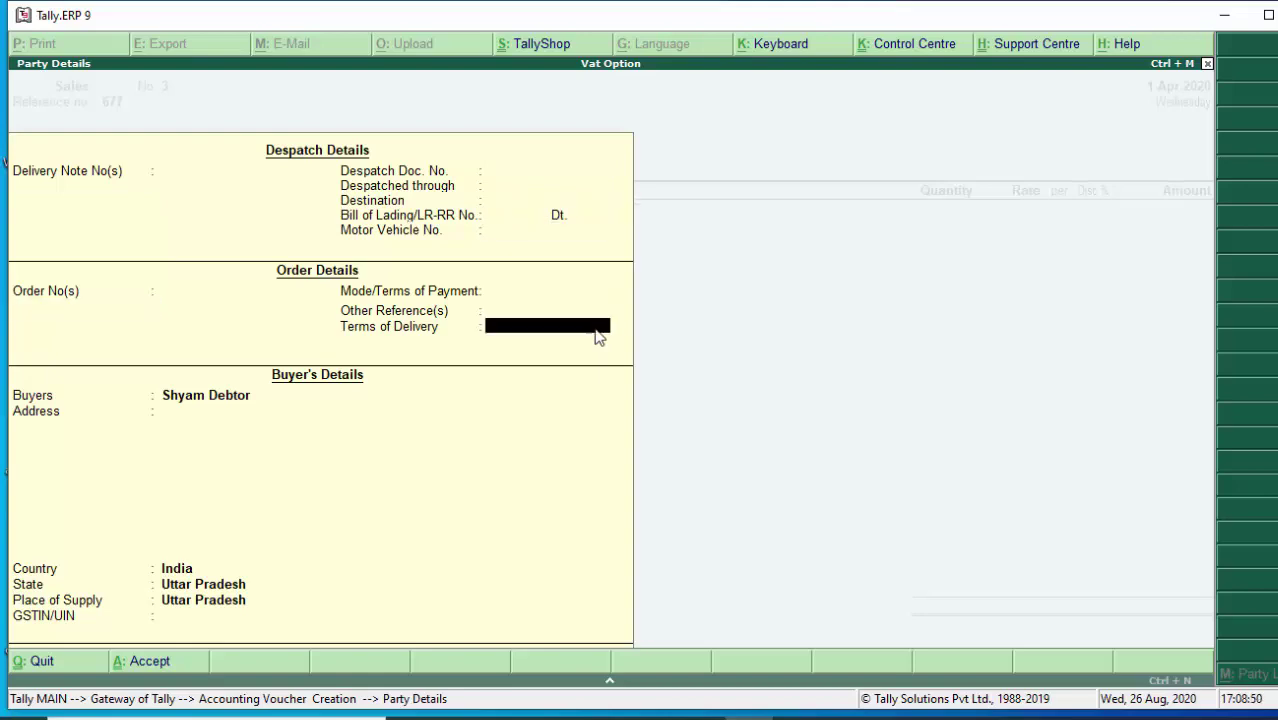
pyautogui.press('Return')
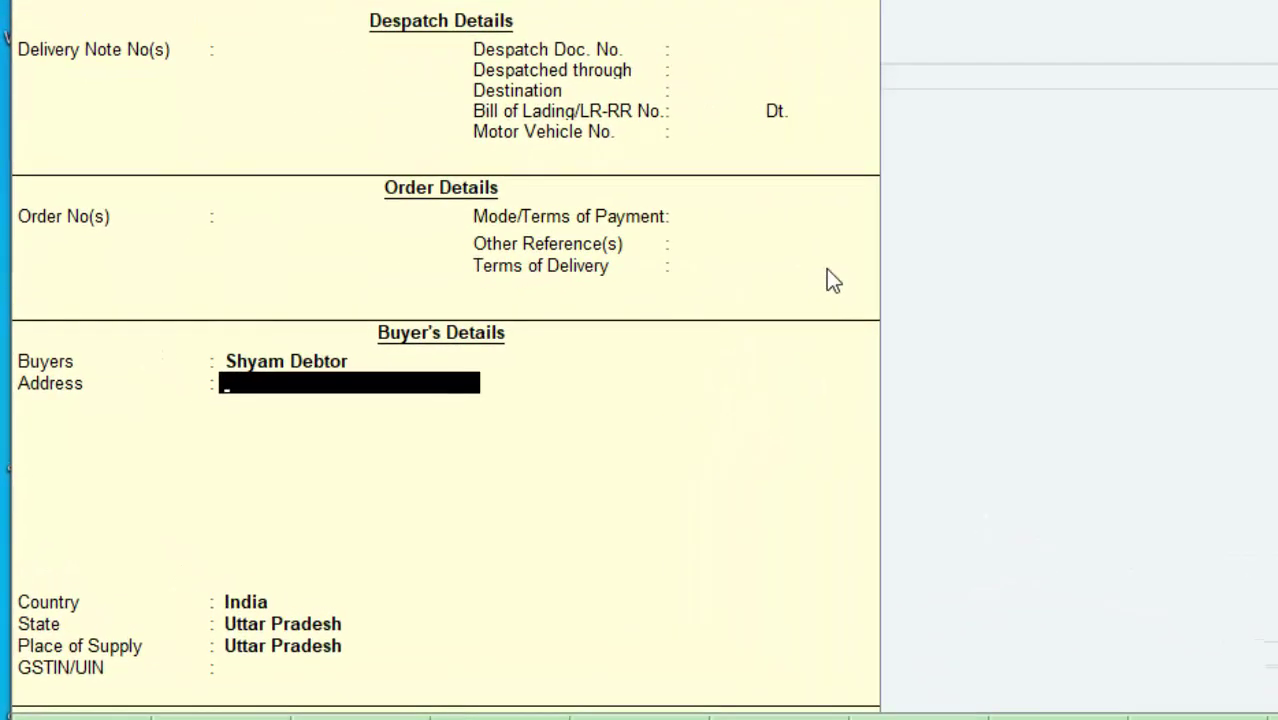
pyautogui.write('MP')
pyautogui.write(' Bhopa')
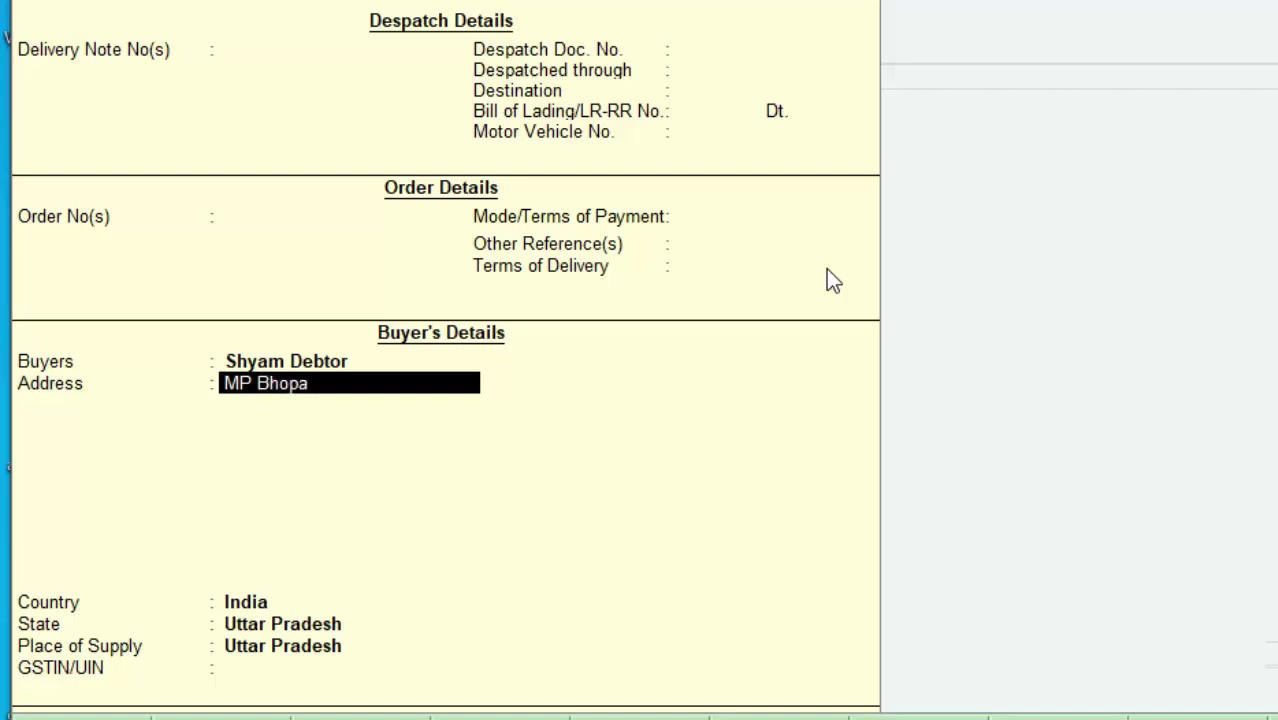
pyautogui.write('l')
pyautogui.press('Return')
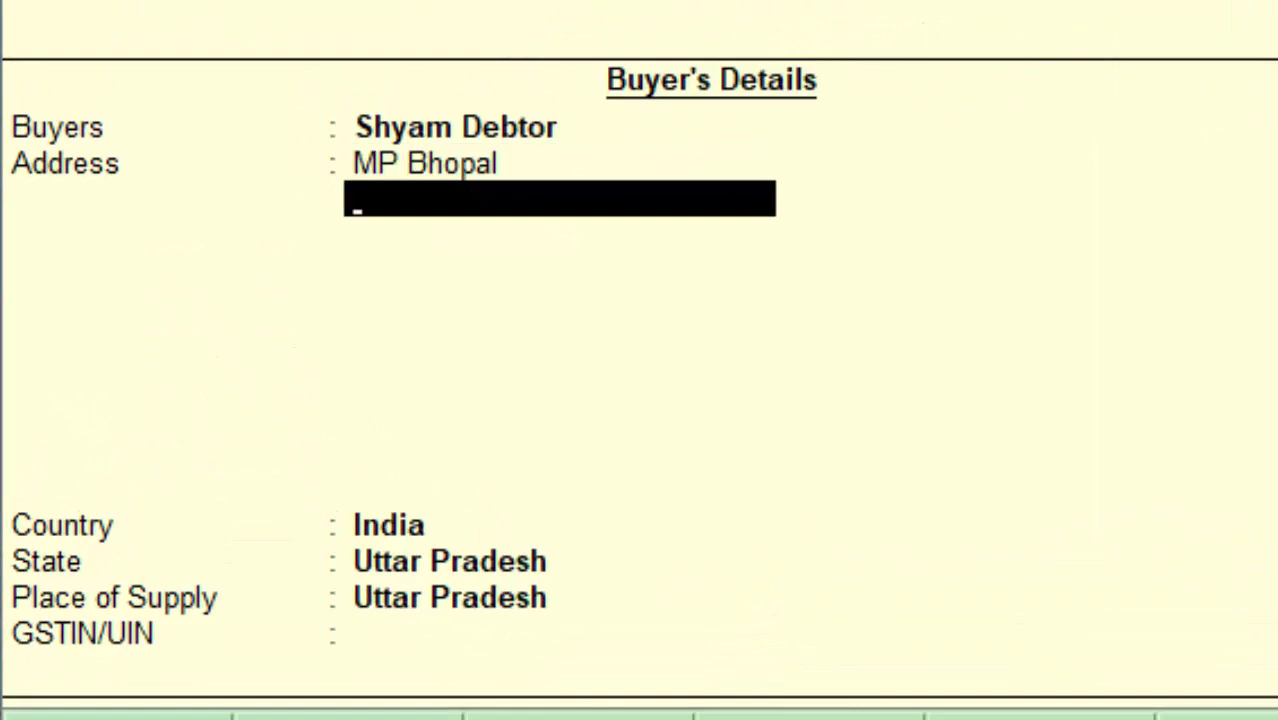
pyautogui.press('Return')
pyautogui.press('Return')
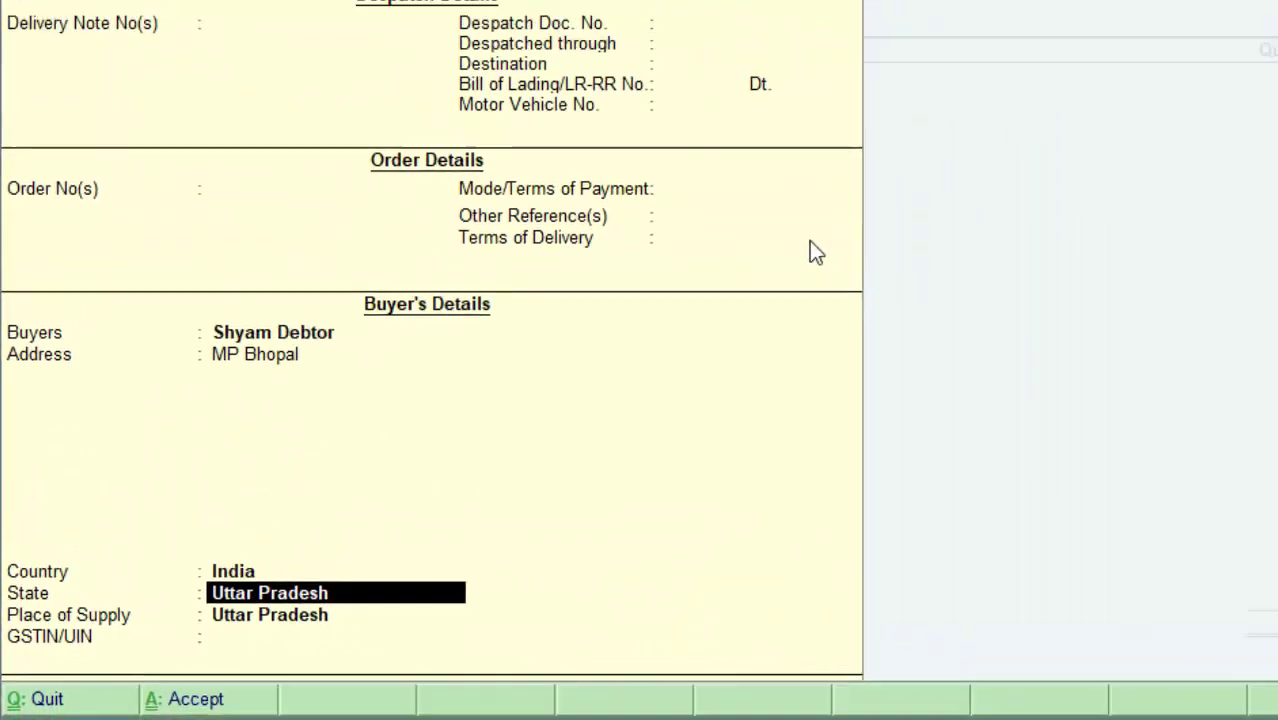
pyautogui.write('M')
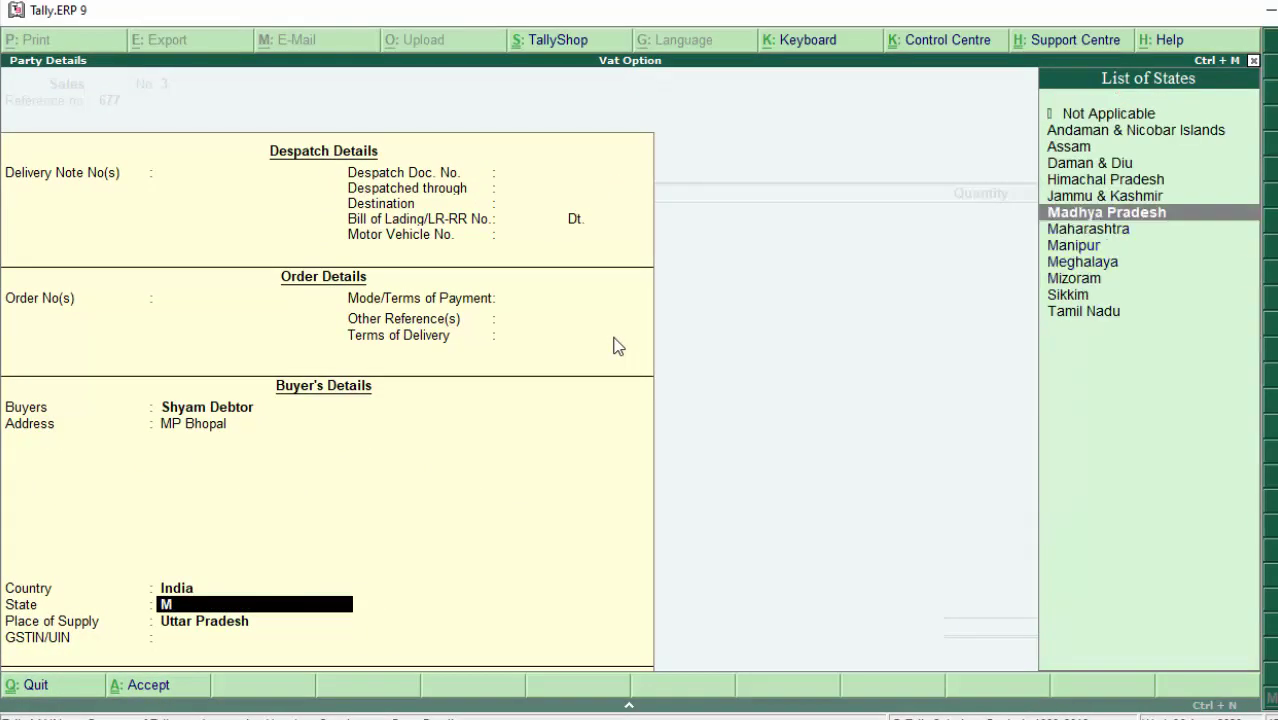
pyautogui.press('Return')
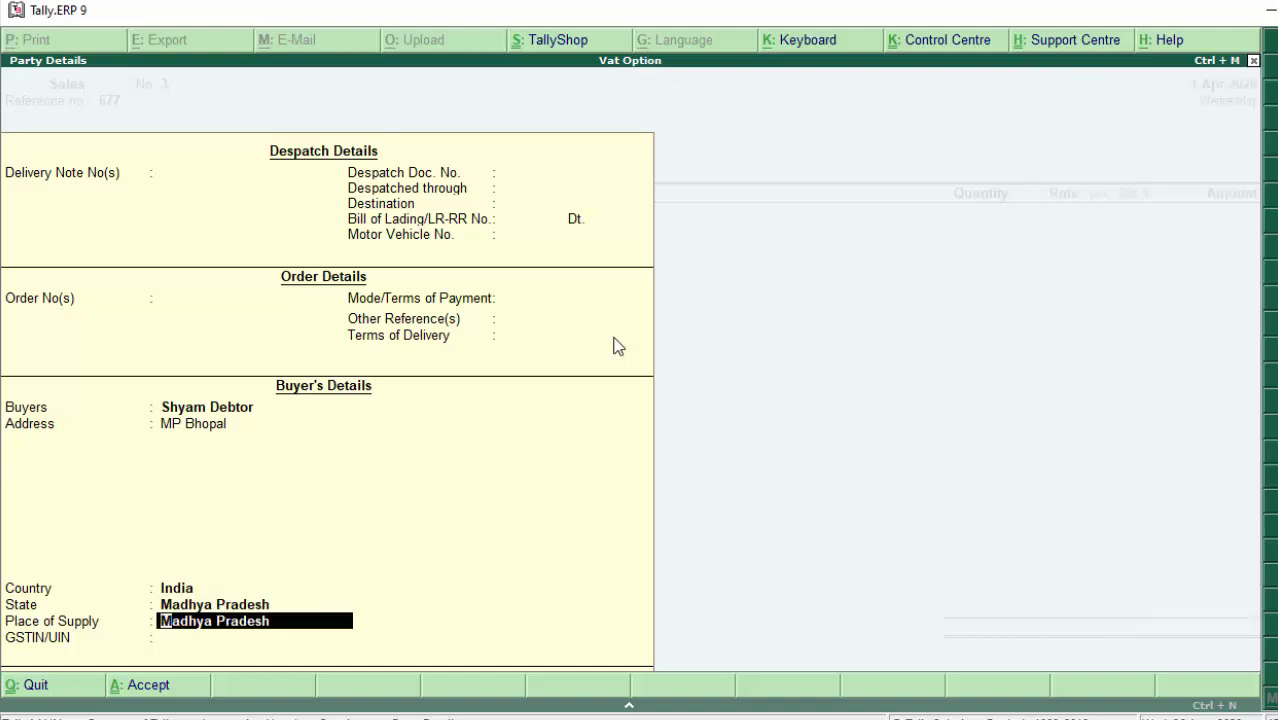
pyautogui.press('Return')
pyautogui.press('Return')
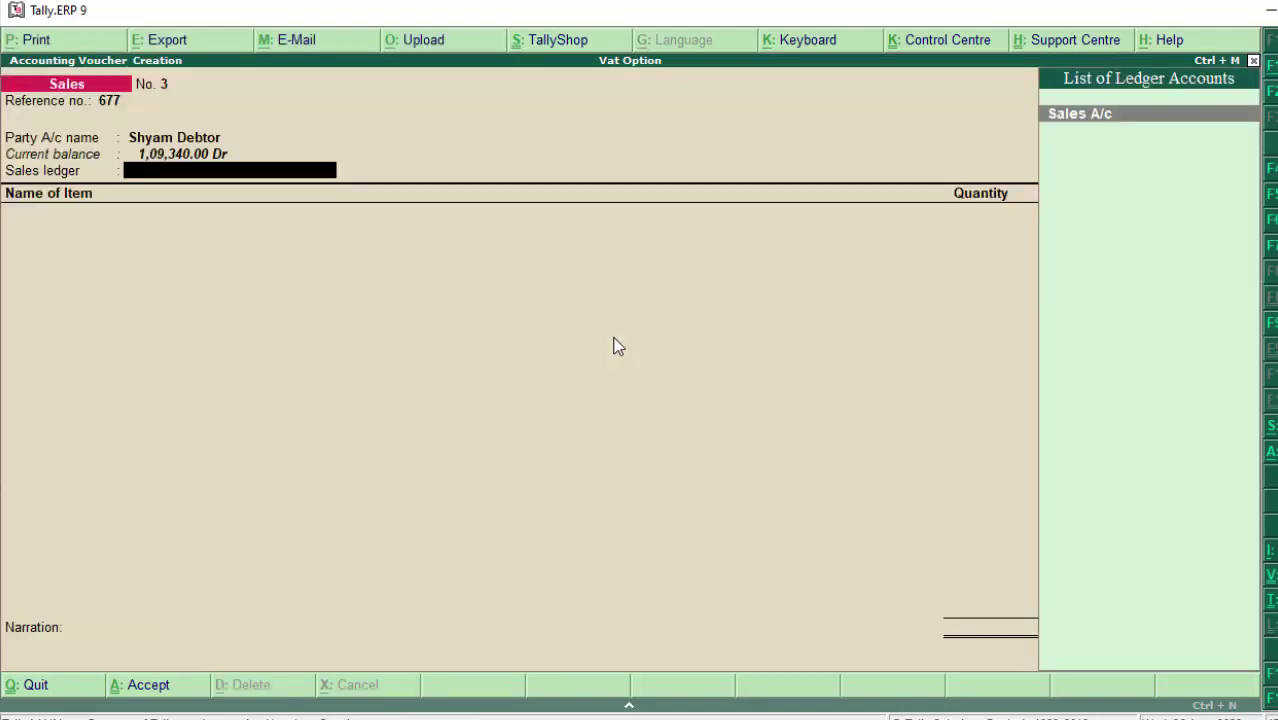
pyautogui.press('Return')
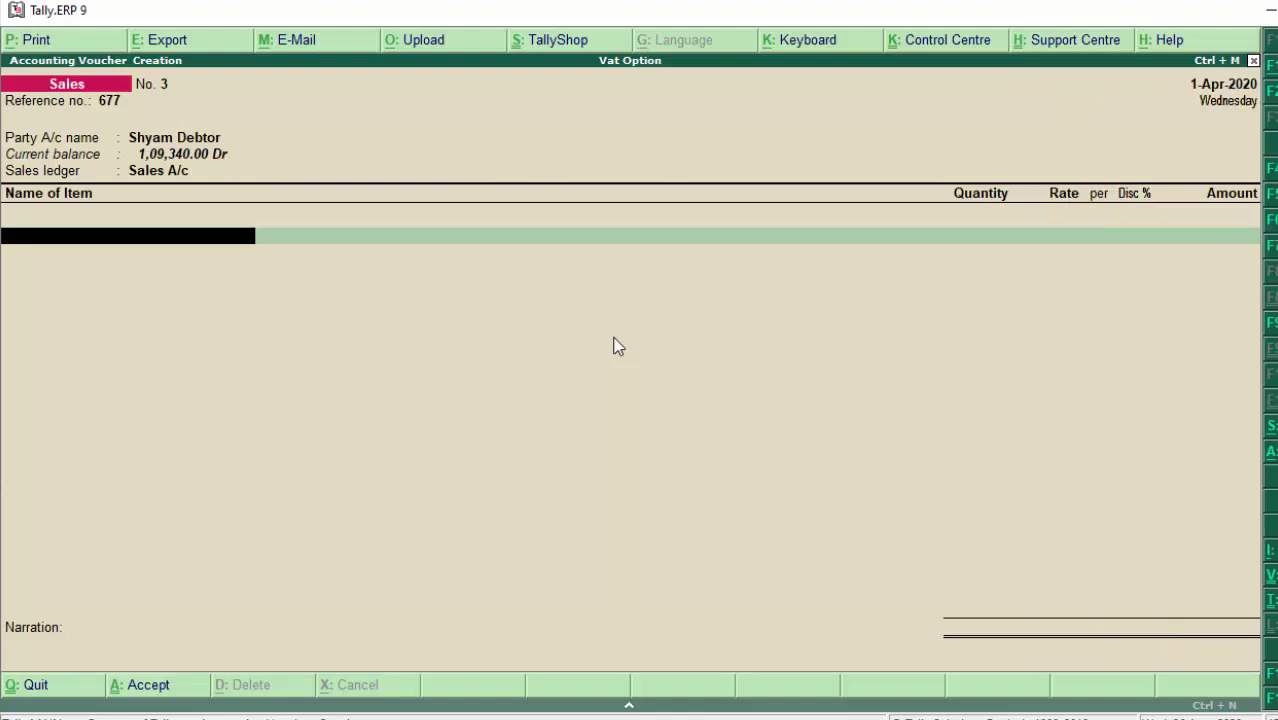
# - Add Mother Board, quantity 2 at rate 7,000 with 2.2% discount, totalling 13,692.00
pyautogui.write('M')
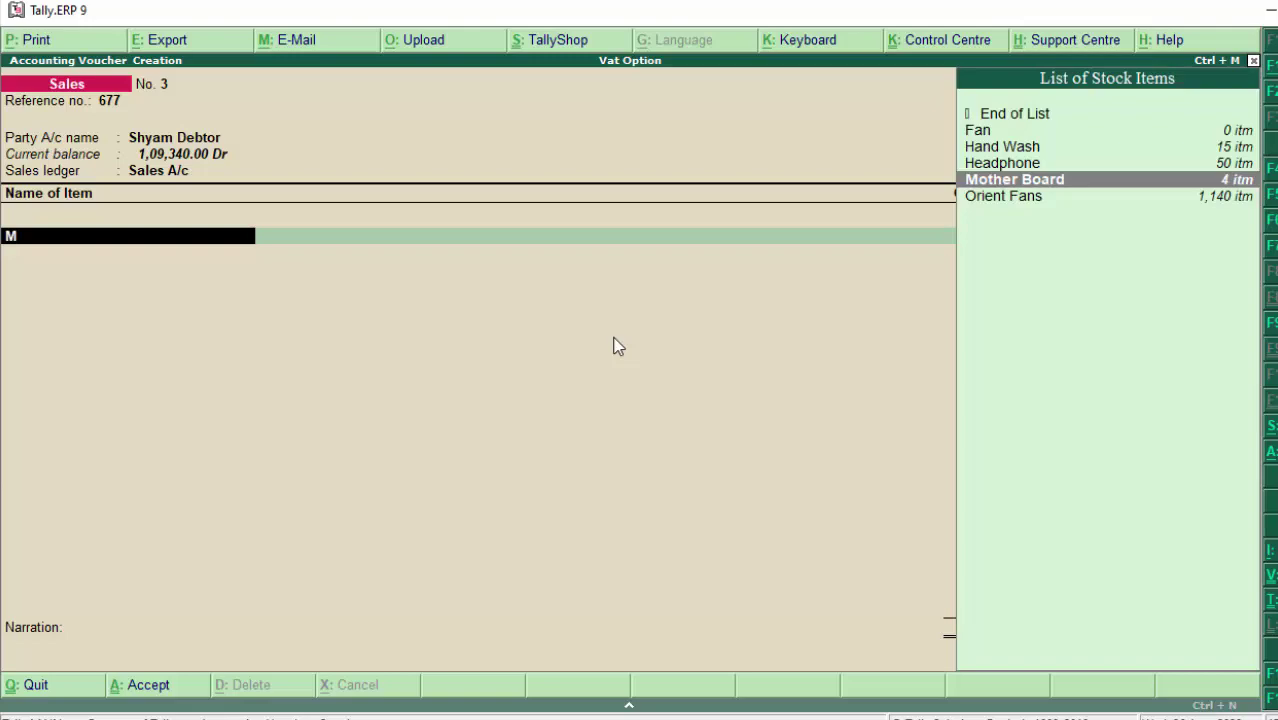
pyautogui.press('Return')
pyautogui.press('Return')
pyautogui.write('2')
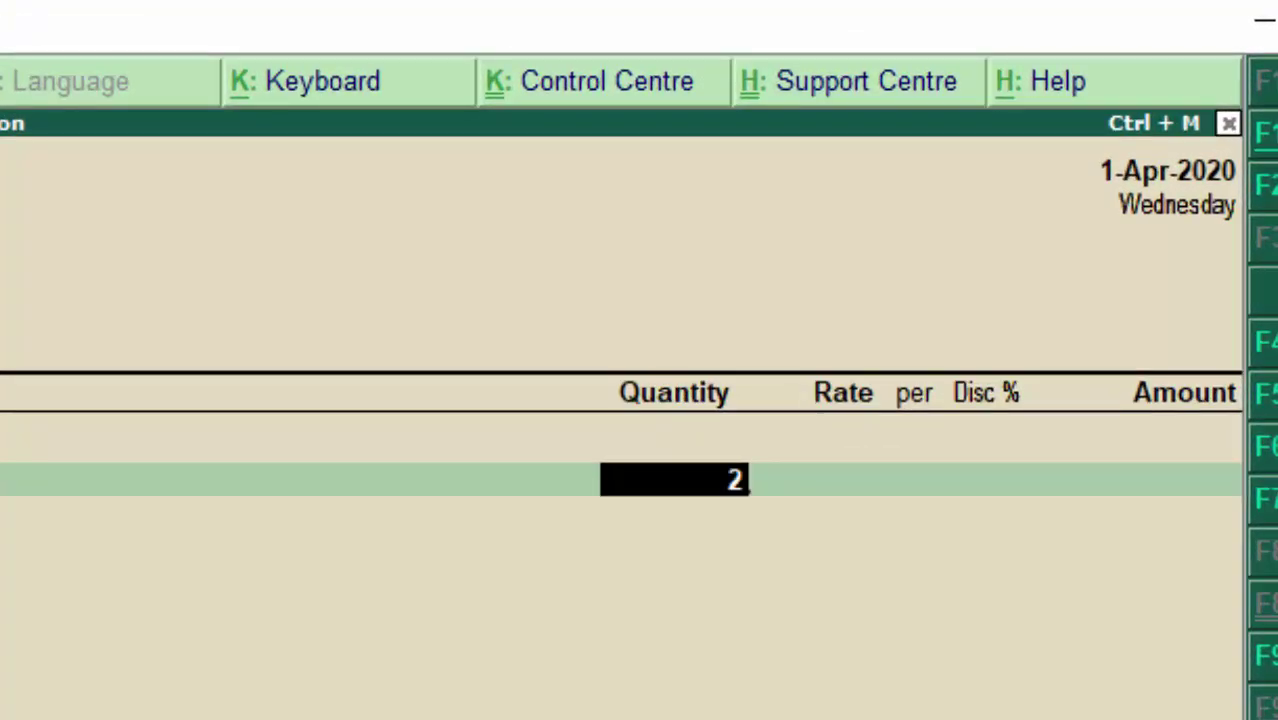
pyautogui.press('Return')
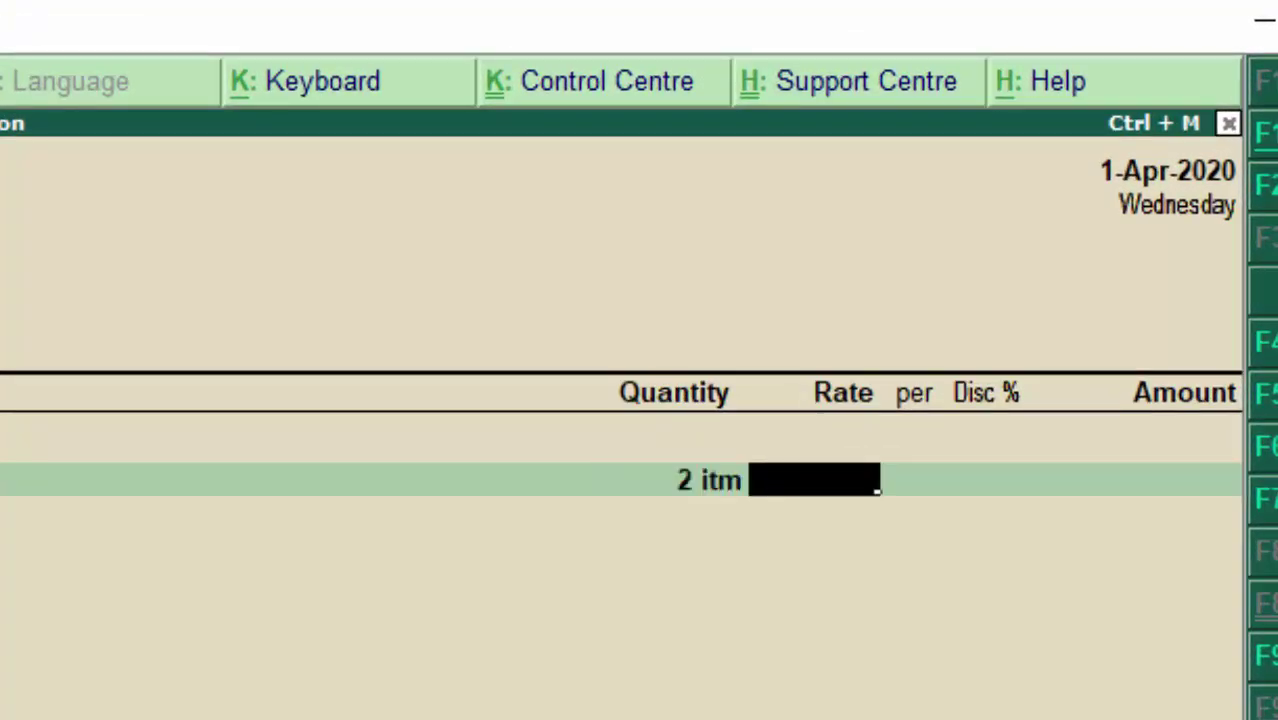
pyautogui.write('70')
pyautogui.write('00')
pyautogui.press('Return')
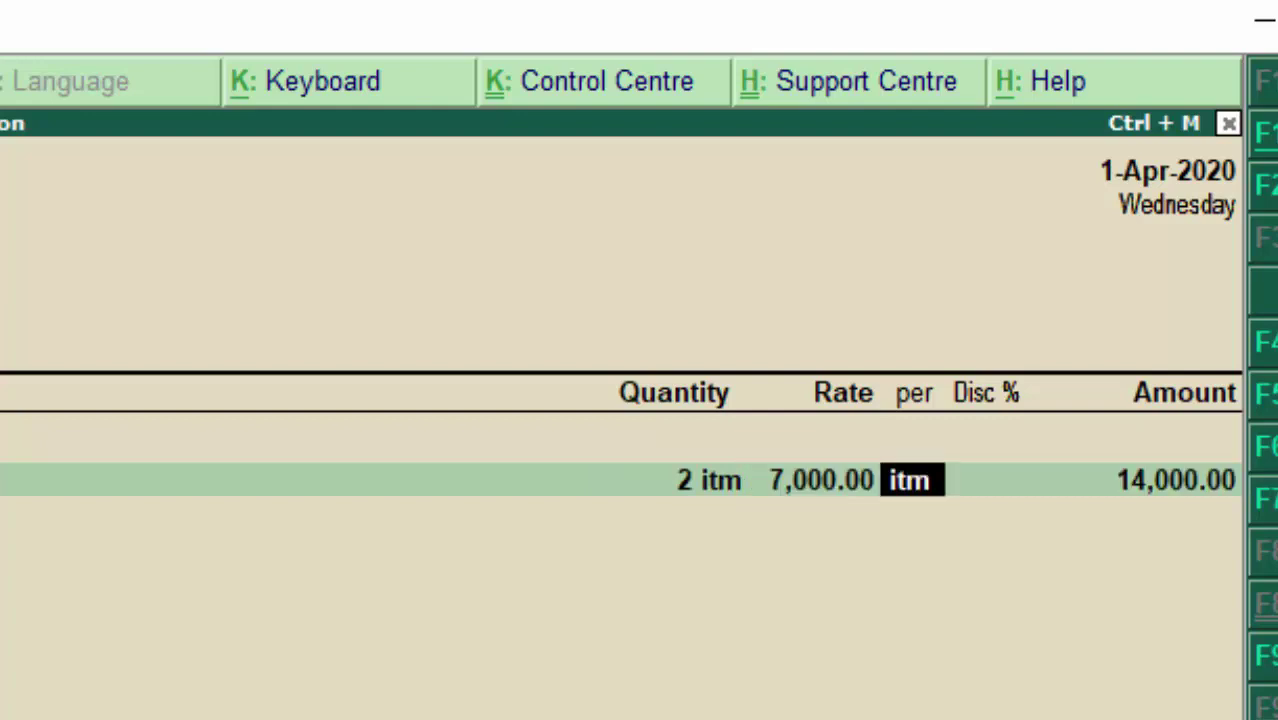
pyautogui.press('Return')
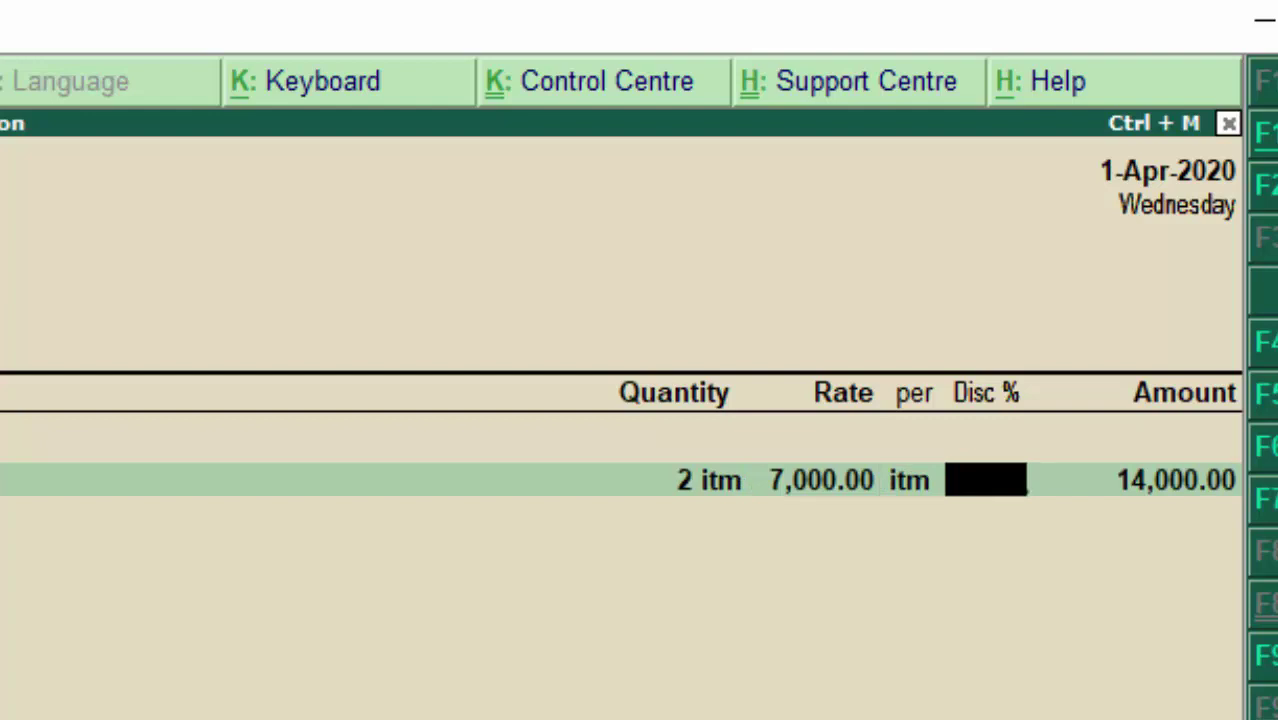
pyautogui.write('2.2')
pyautogui.press('Return')
pyautogui.press('Return')
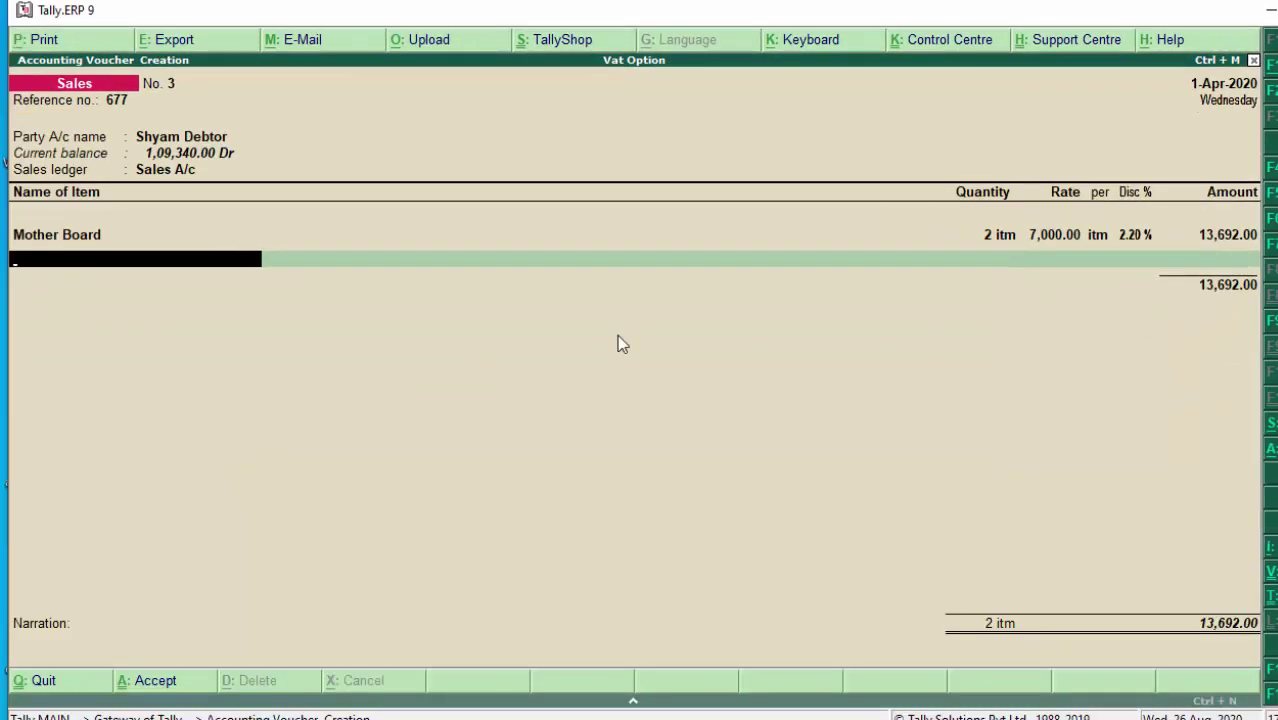
# - Add Headphone, quantity 16 at rate 1,200 with a 2.5% discount
pyautogui.write('H')
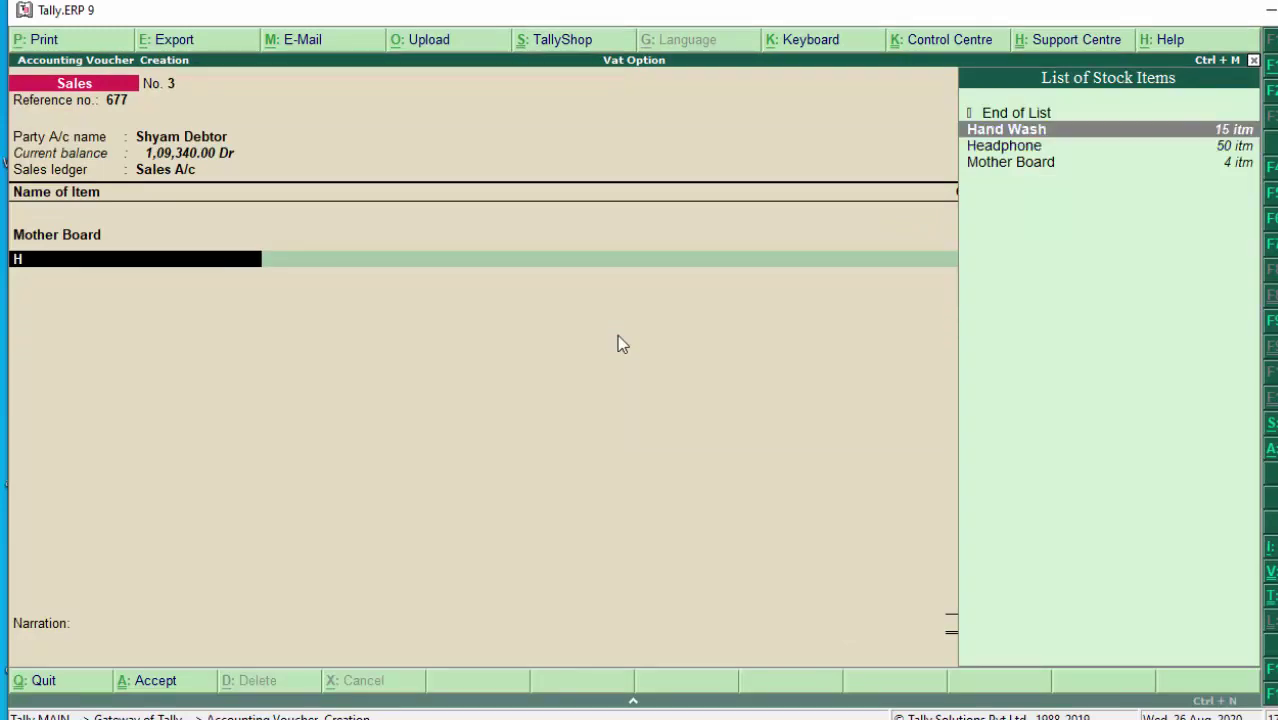
pyautogui.press('Down')
pyautogui.press('Return')
pyautogui.press('Return')
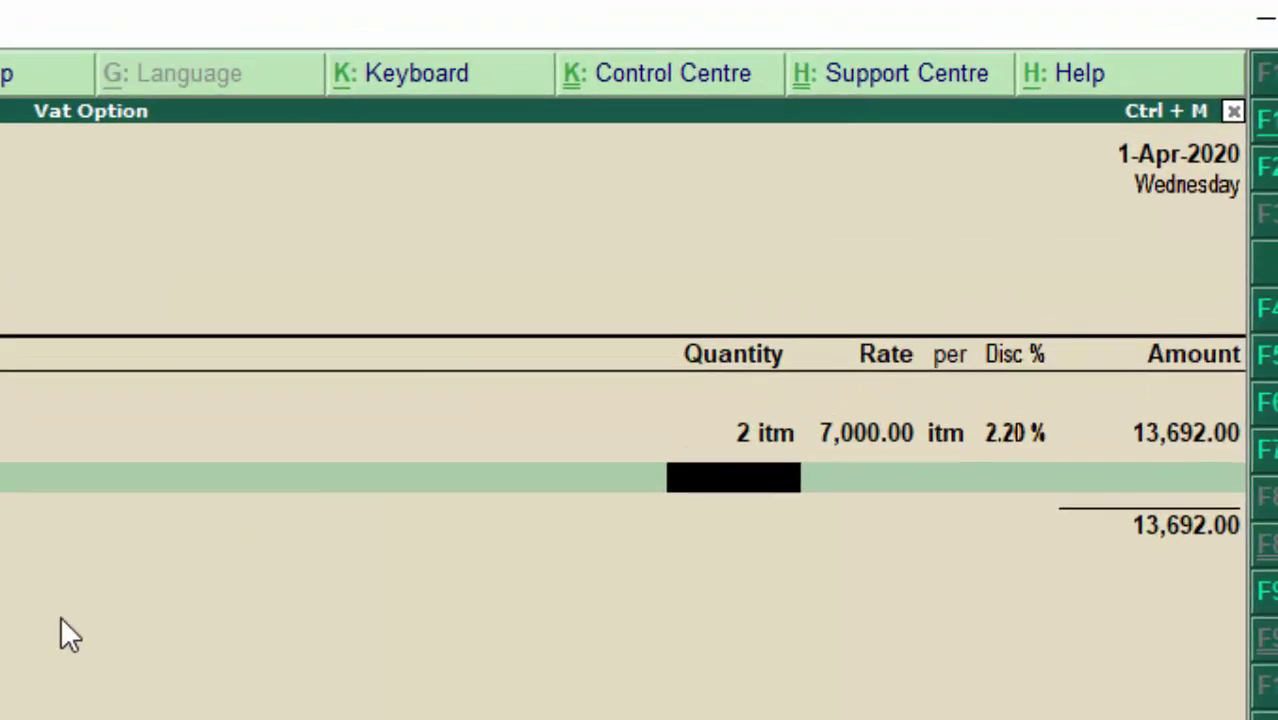
pyautogui.write('1')
pyautogui.write('6')
pyautogui.press('Return')
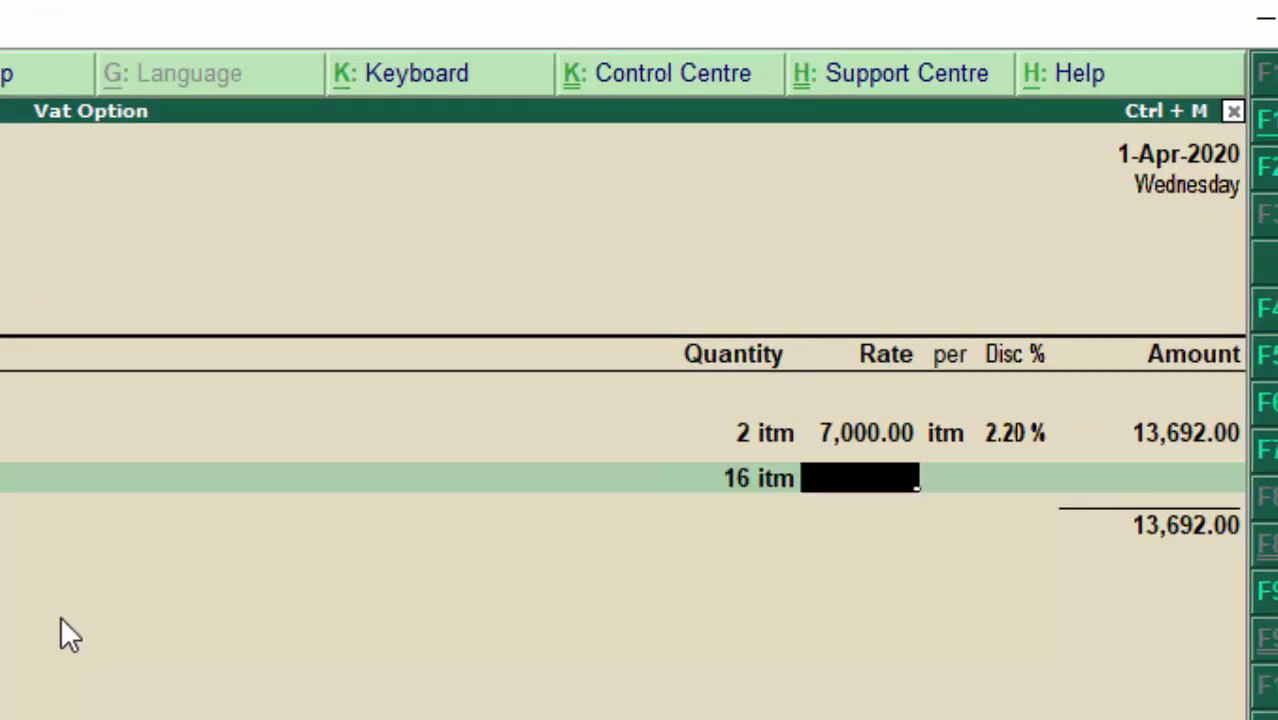
pyautogui.write('12')
pyautogui.write('00')
pyautogui.press('Return')
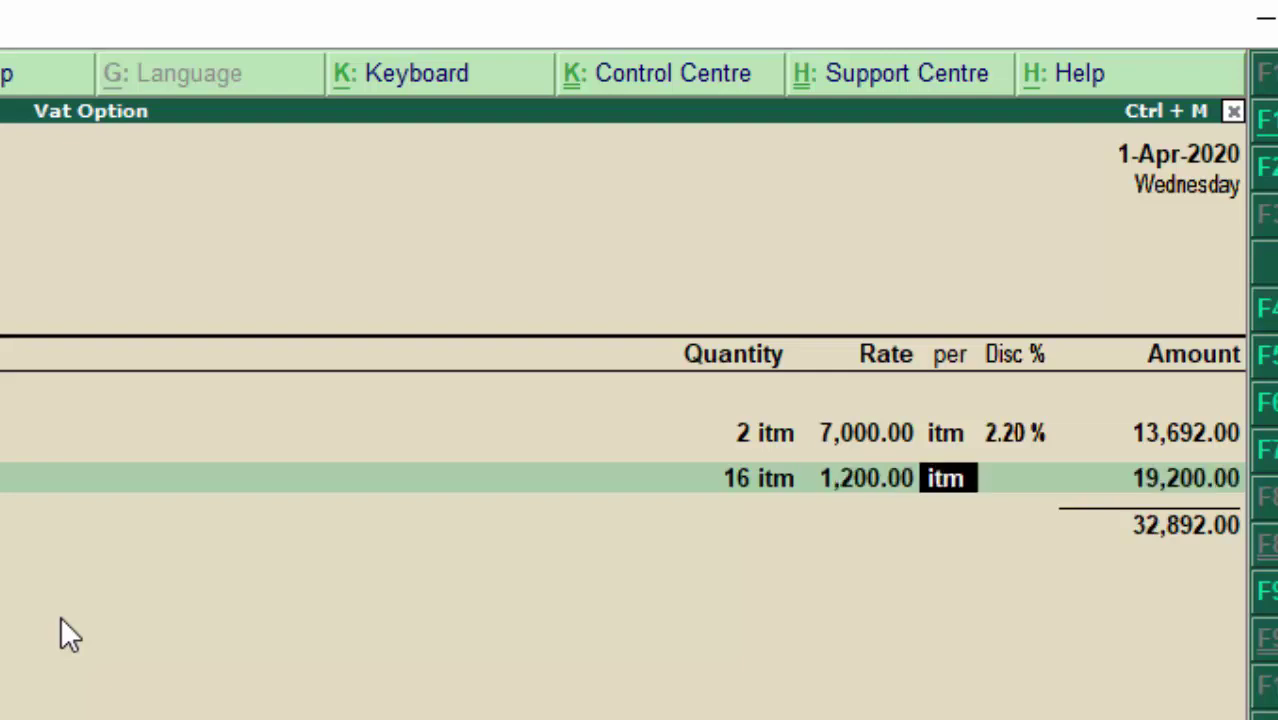
pyautogui.press('Return')
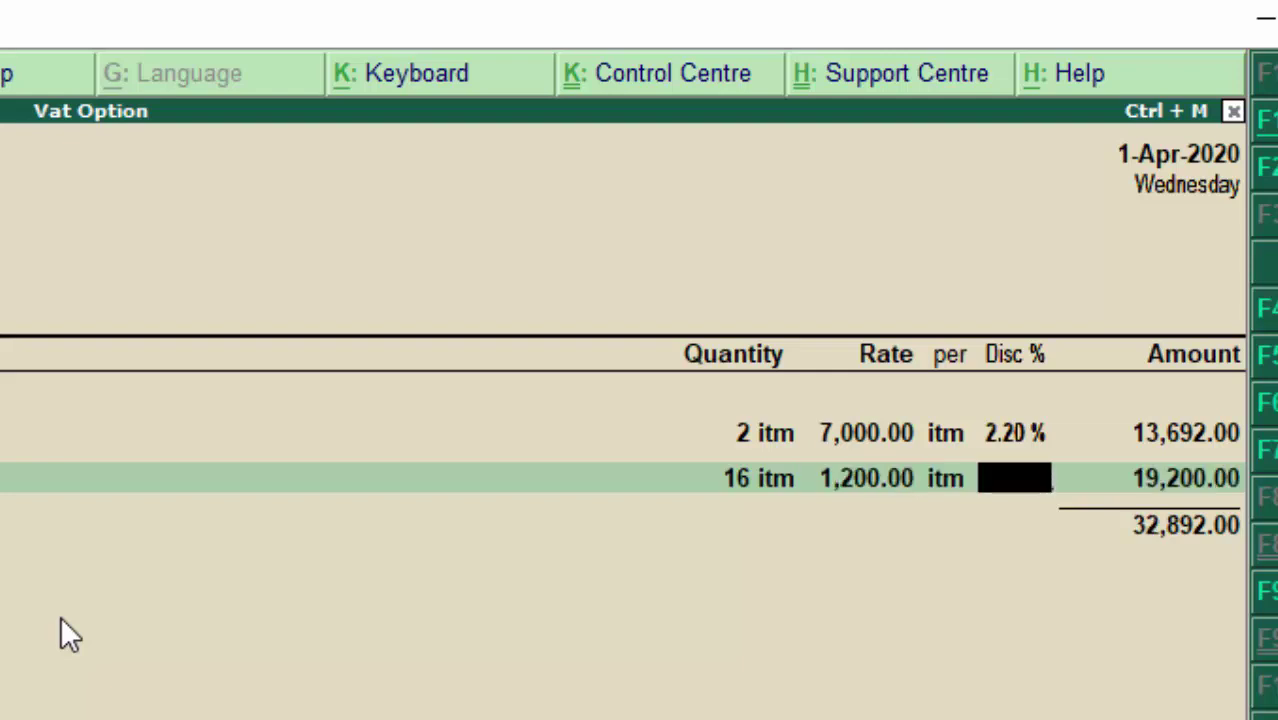
pyautogui.write('2.5')
pyautogui.press('Return')
pyautogui.press('Return')
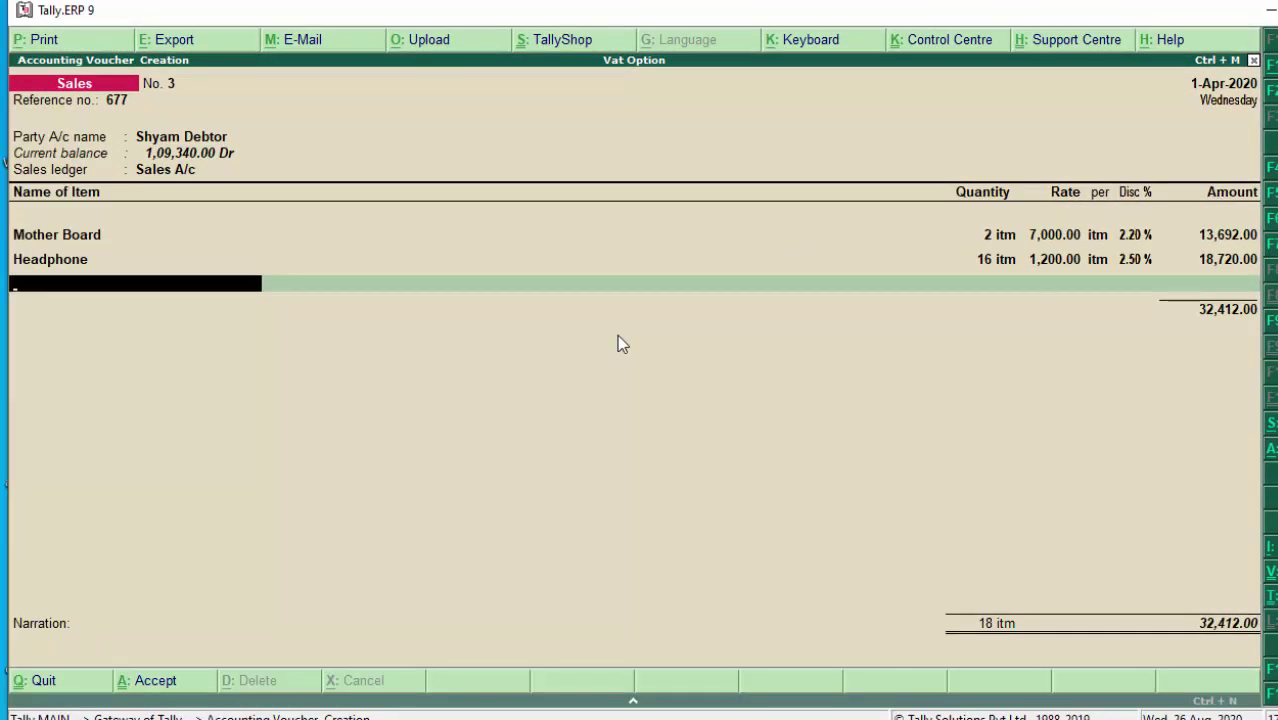
# - Add Hand Wash, quantity 14 at rate 45 with a 5% discount, bringing the total to 33,010.50
pyautogui.write('H')
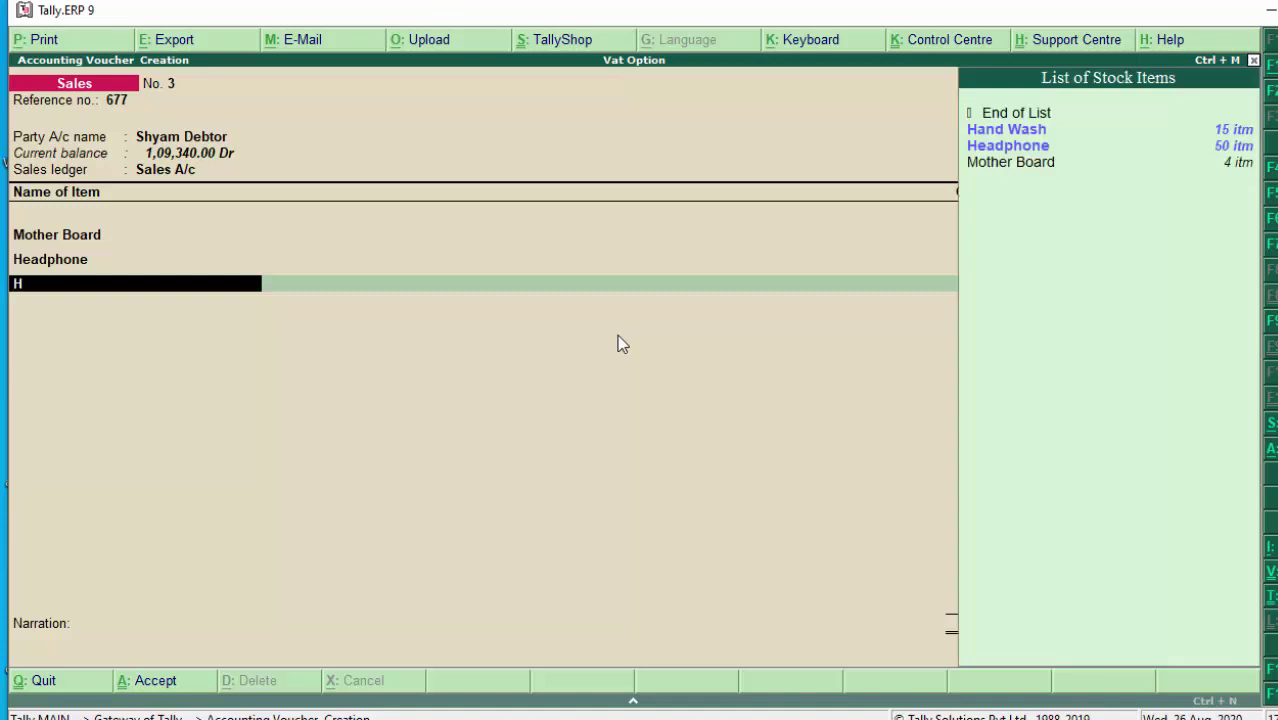
pyautogui.press('Return')
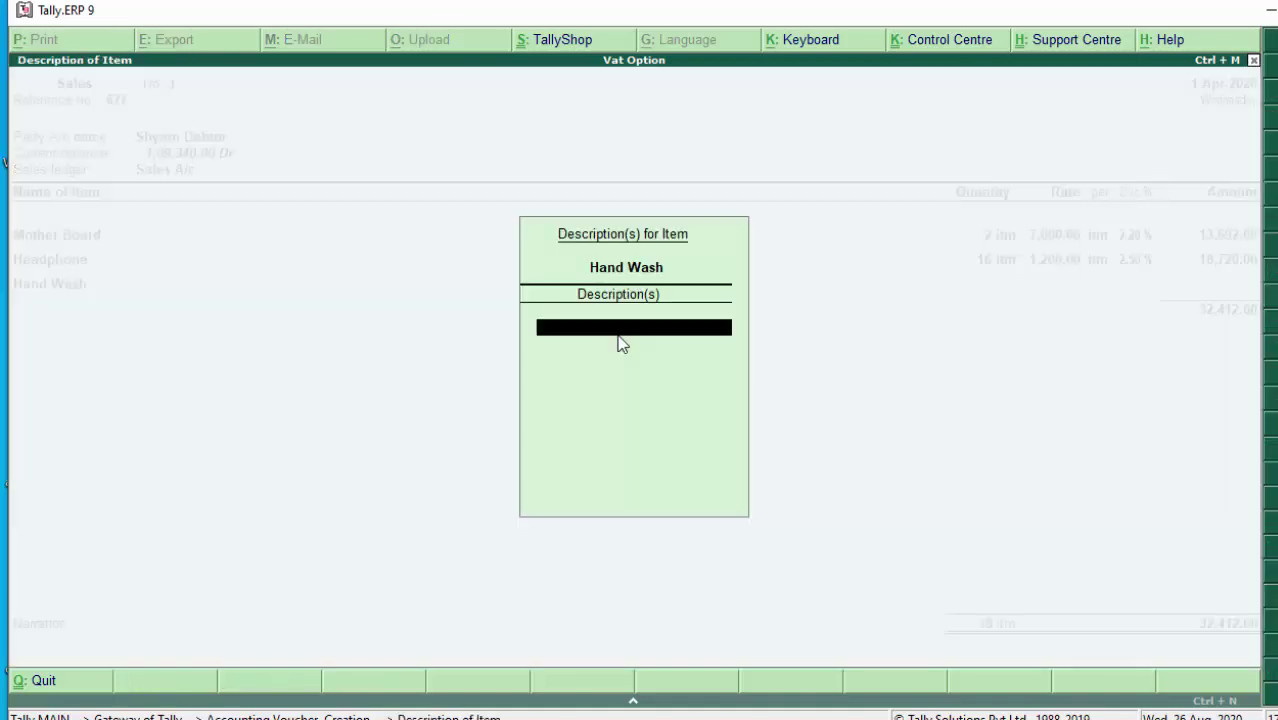
pyautogui.press('Return')
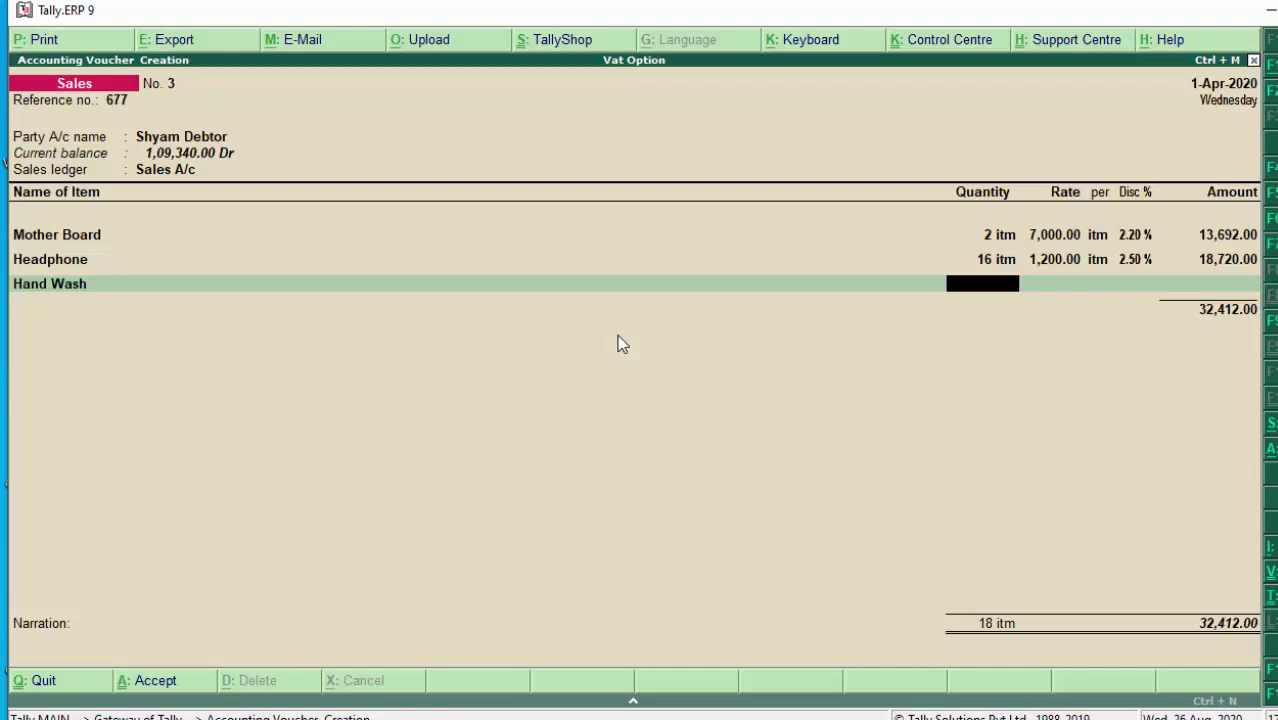
pyautogui.write('14')
pyautogui.press('Return')
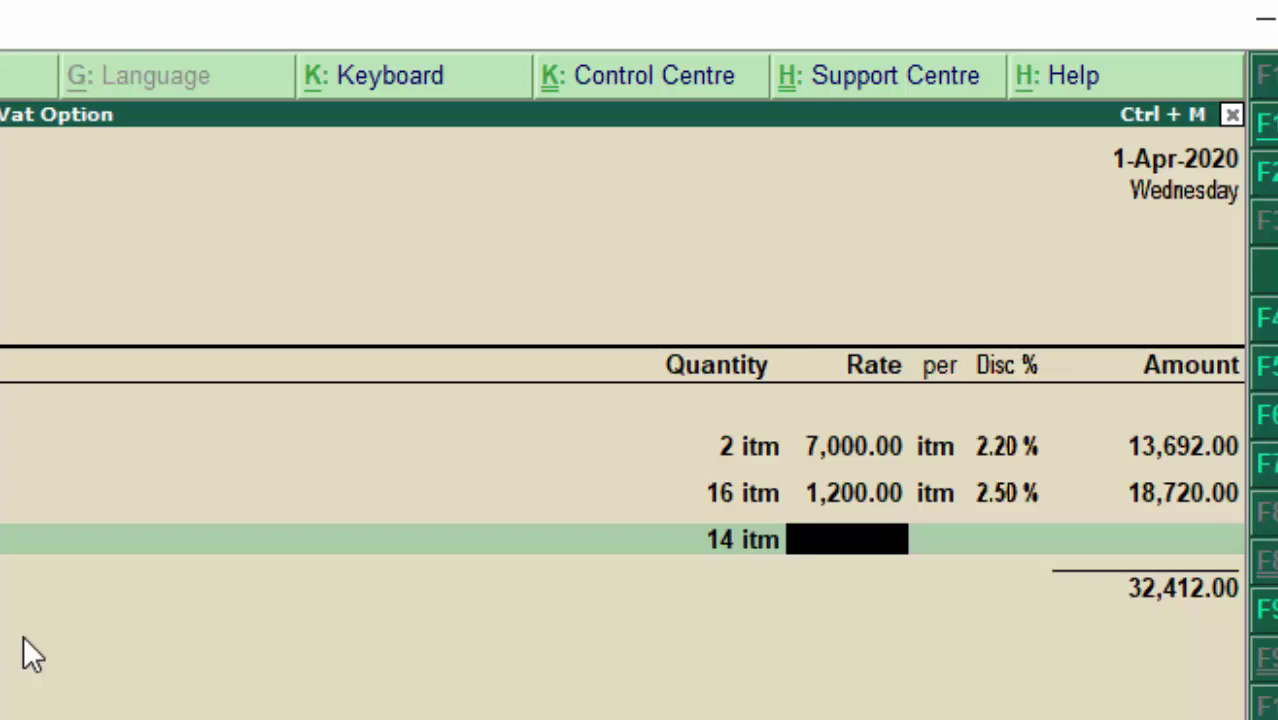
pyautogui.write('45')
pyautogui.press('Return')
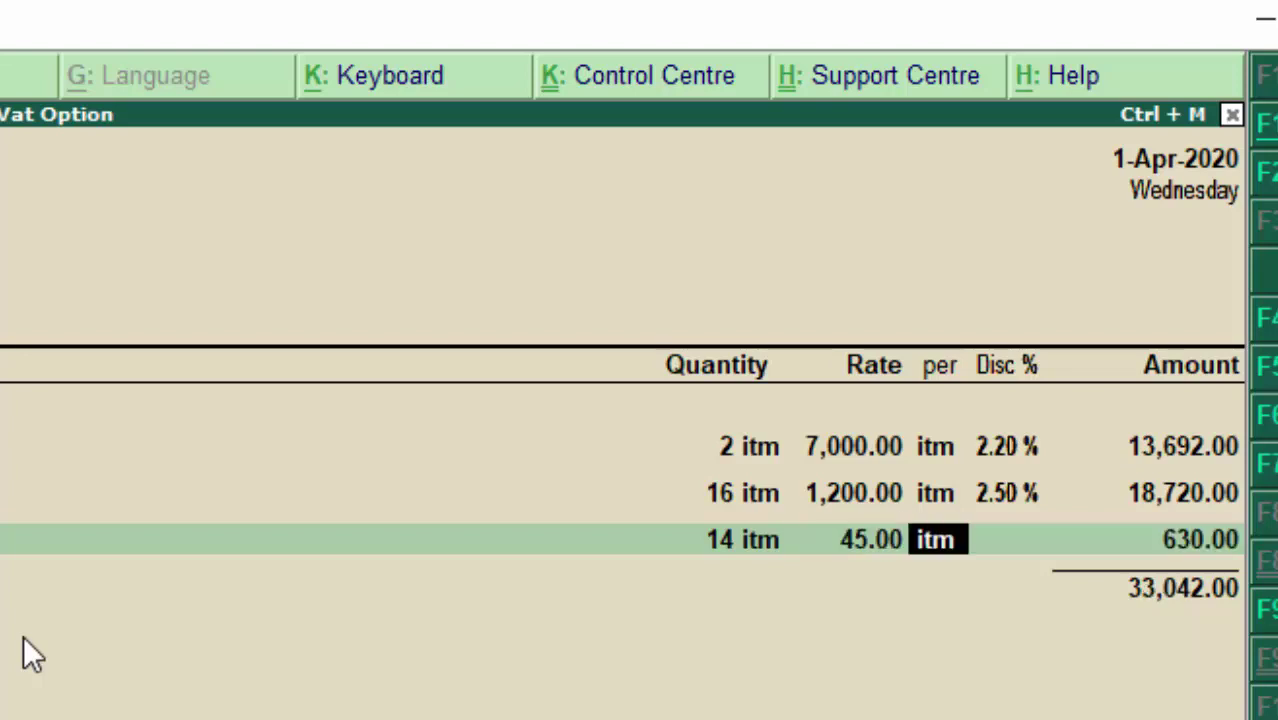
pyautogui.press('Return')
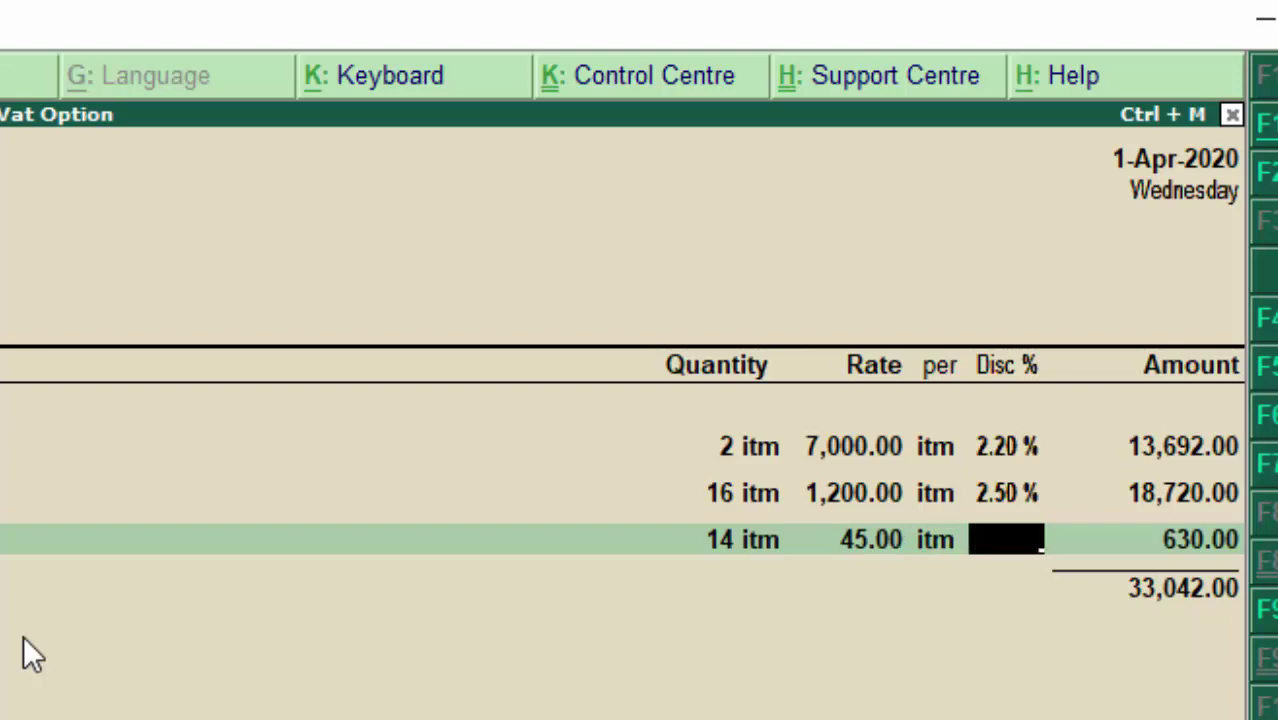
pyautogui.write('5')
pyautogui.press('Return')
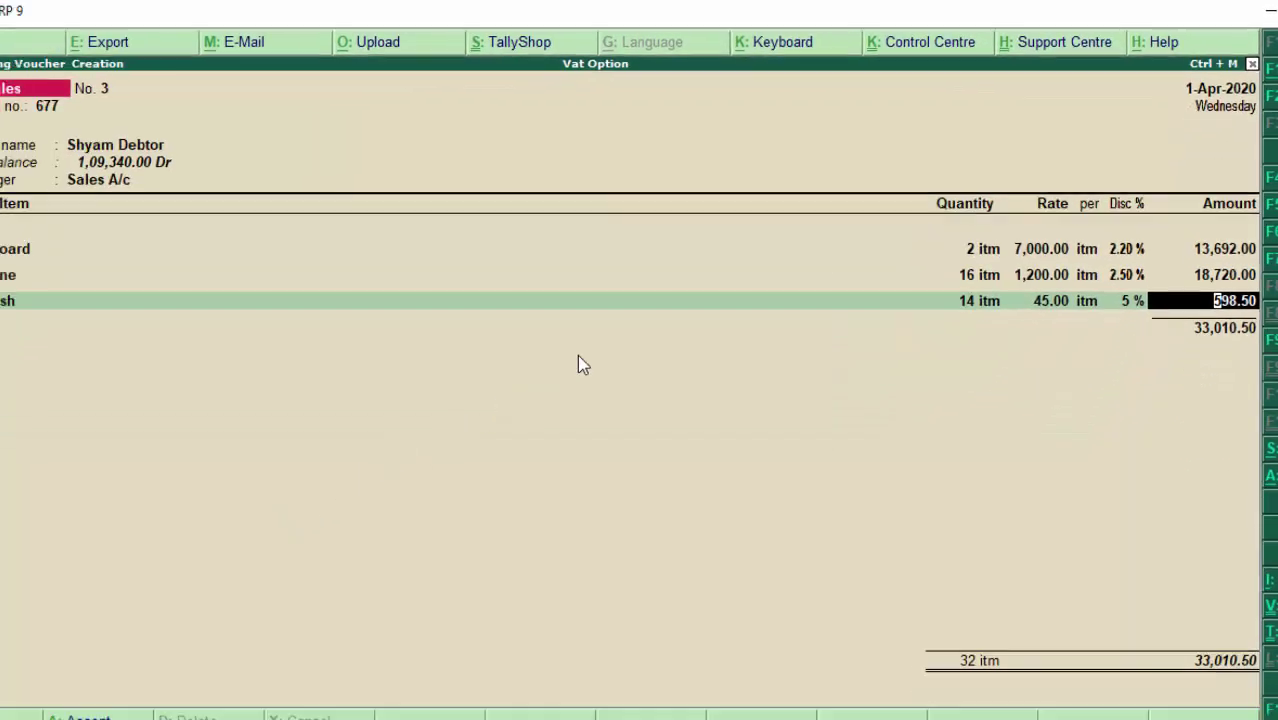
pyautogui.press('Return')
pyautogui.press('Return')
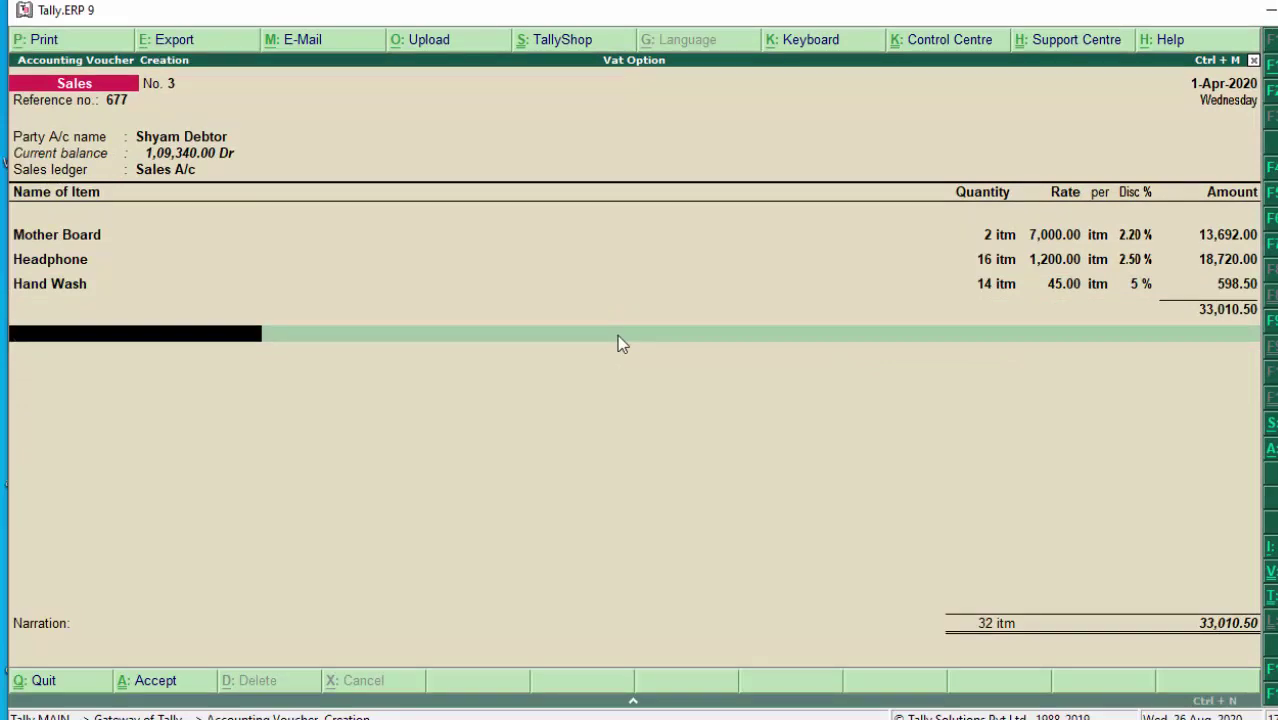
pyautogui.click(617, 336)
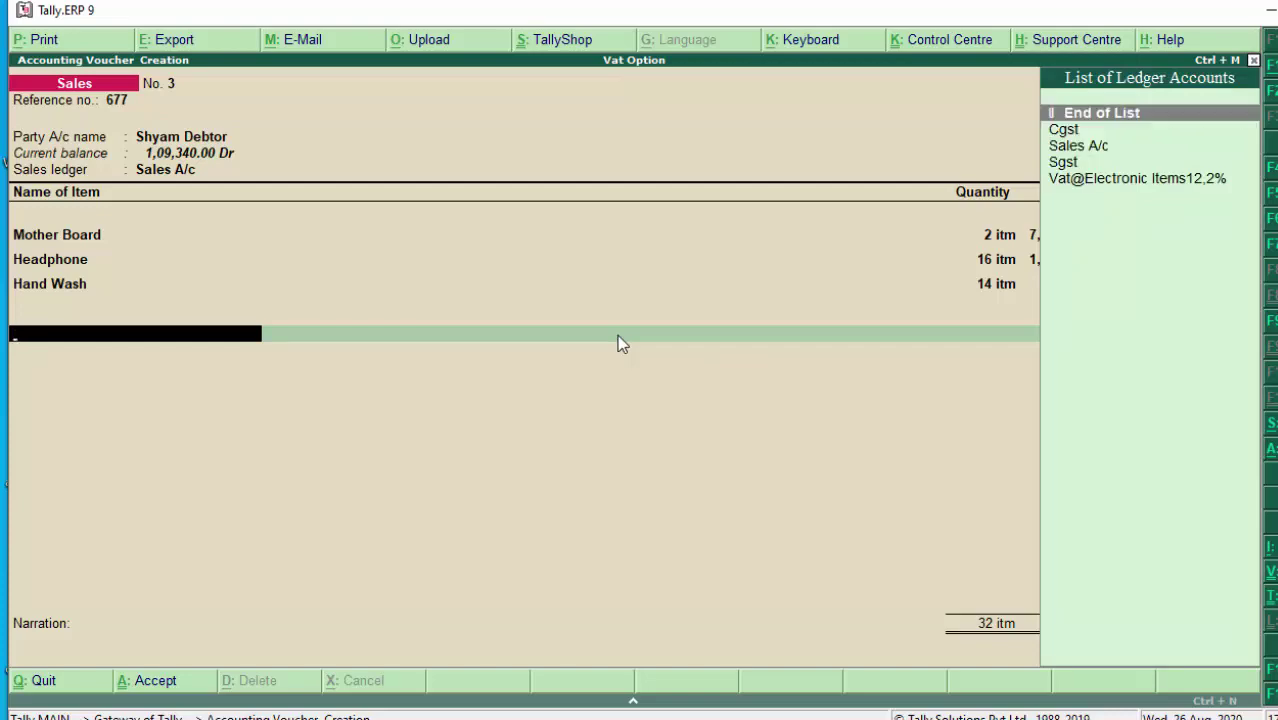
# - Create a new ledger named Igst under Duties & Taxes, with GST tax type Integrated Tax
pyautogui.hotkey('alt', 'c')
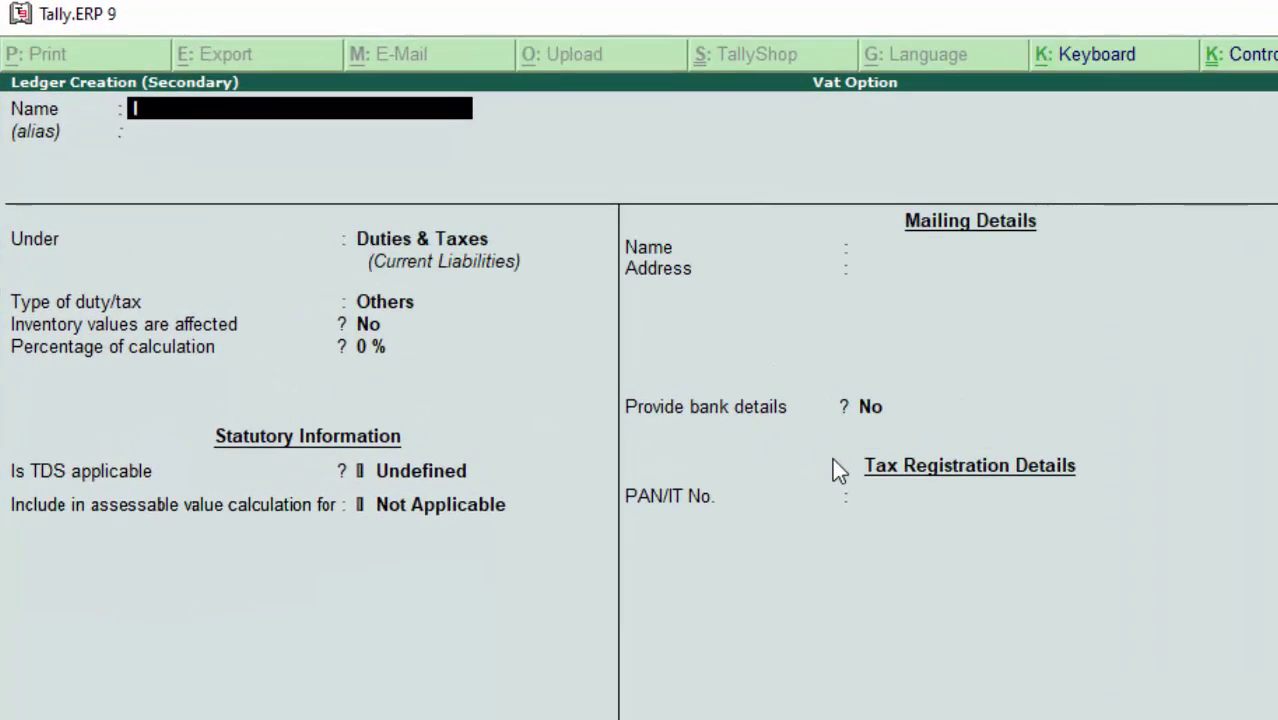
pyautogui.write('Igst')
pyautogui.press('Return')
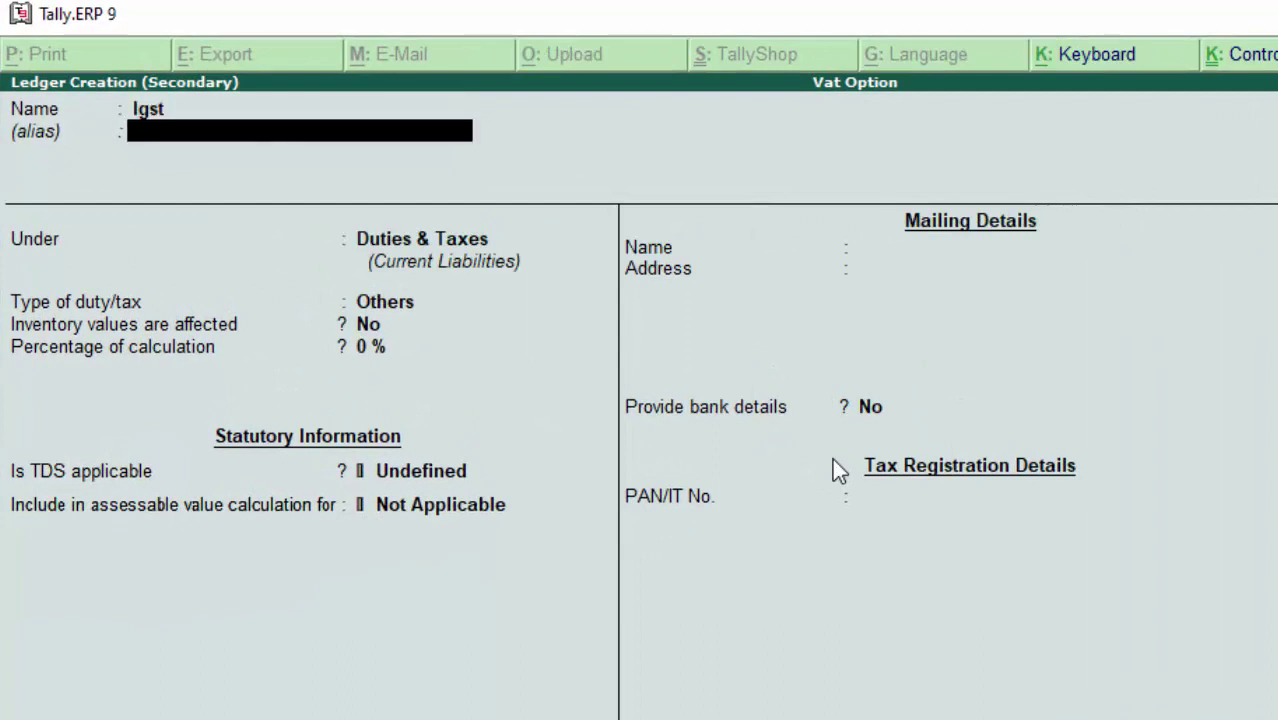
pyautogui.press('Return')
pyautogui.press('Return')
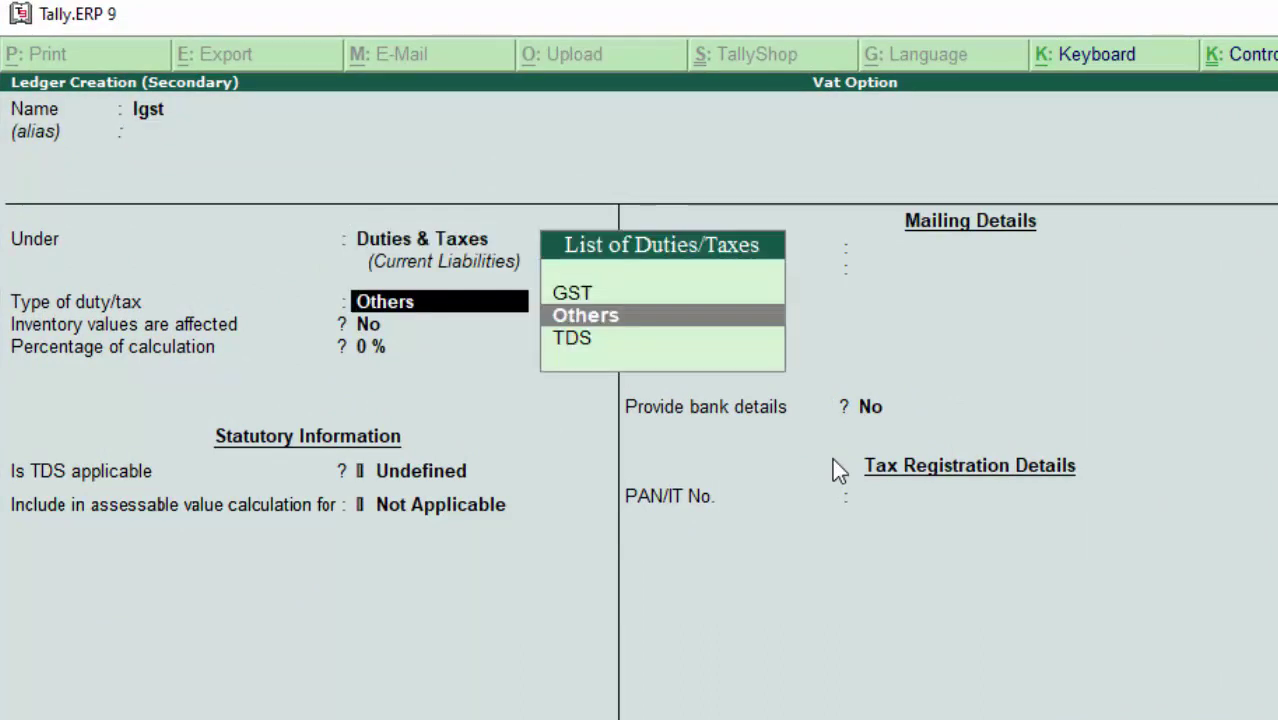
pyautogui.press('Up')
pyautogui.press('Return')
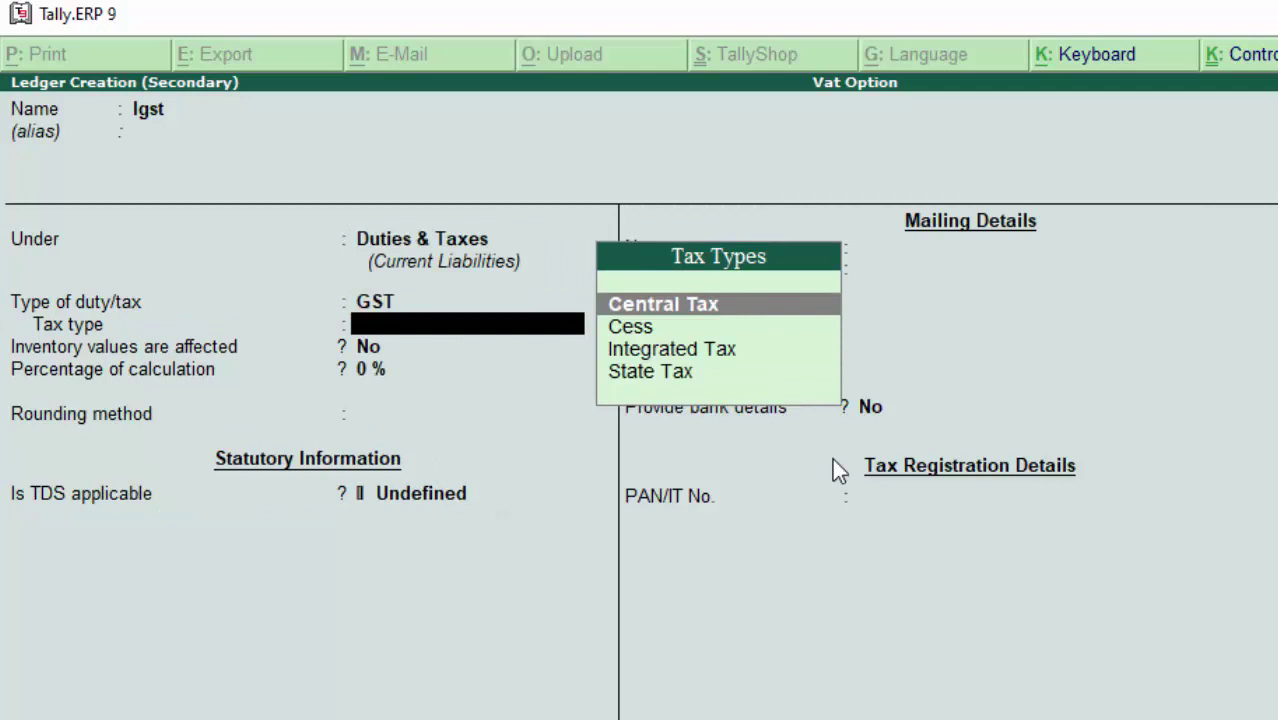
pyautogui.press('Down')
pyautogui.press('Down')
pyautogui.press('Down')
pyautogui.press('Up')
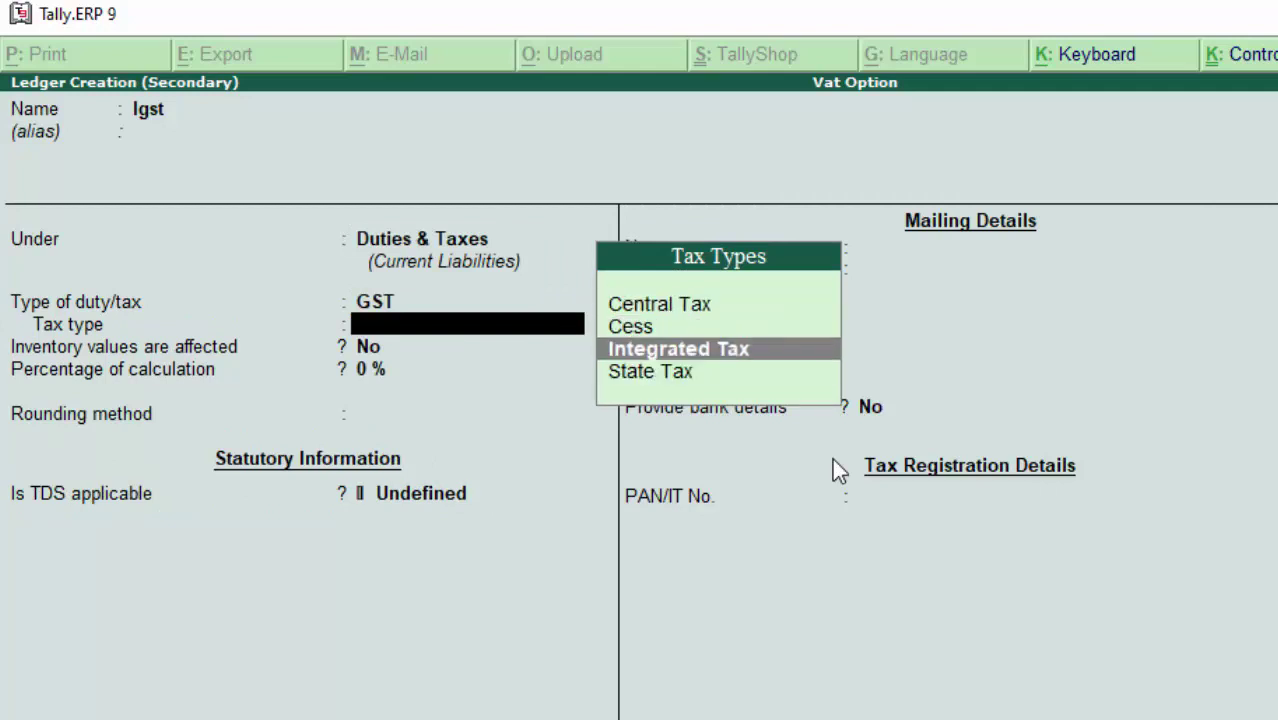
pyautogui.press('Return')
pyautogui.press('Return')
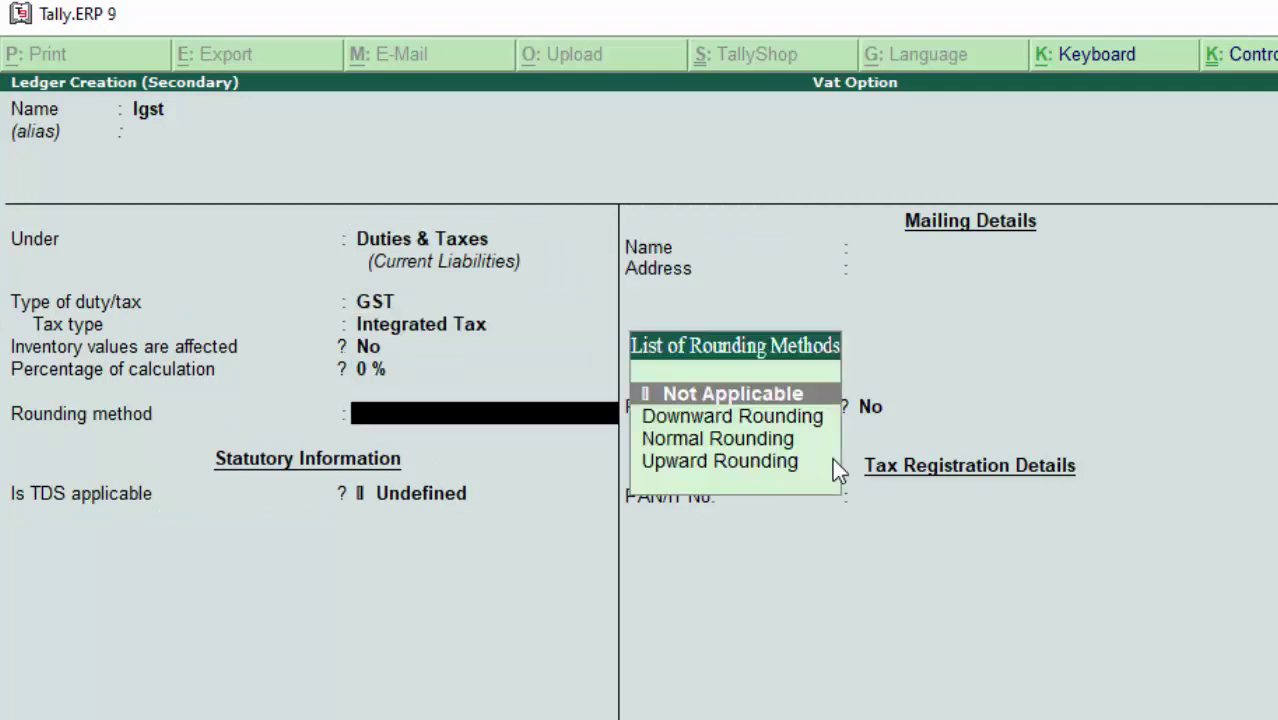
# - Give the Igst ledger Normal Rounding with limit 3 and save it, adding 4,713.00 tax
pyautogui.press('Down')
pyautogui.press('Down')
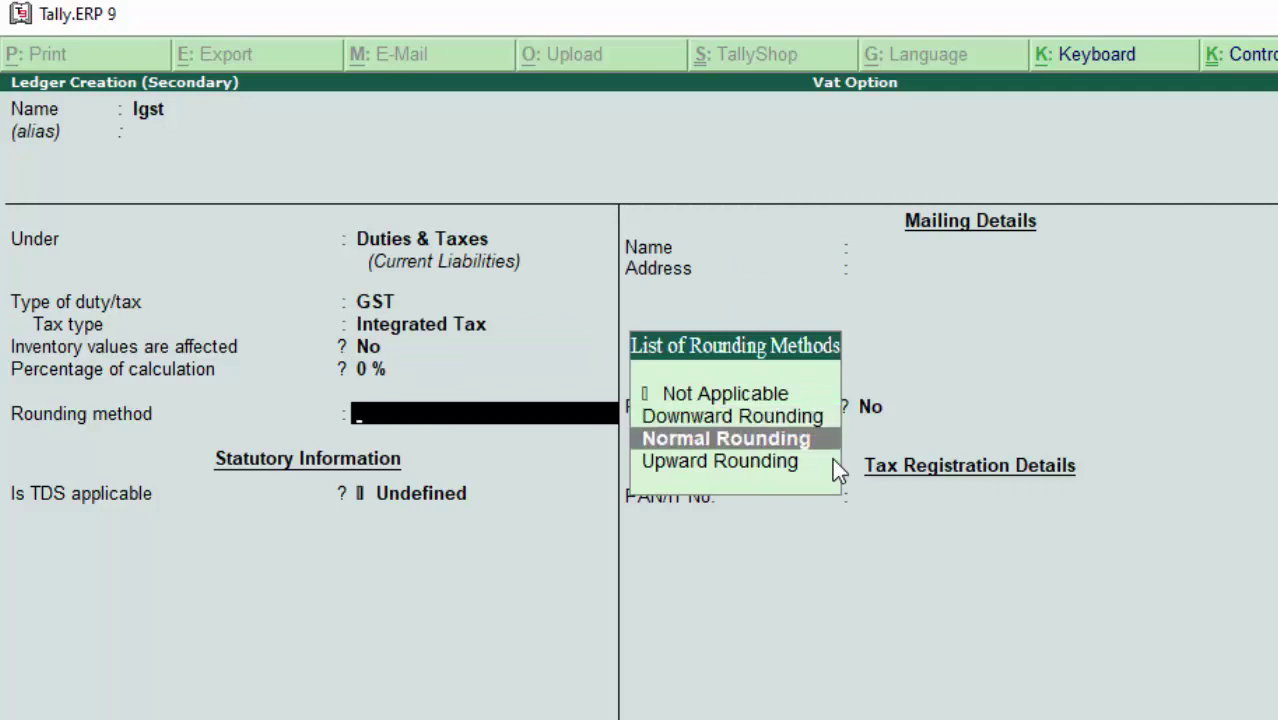
pyautogui.press('Return')
pyautogui.write('3')
pyautogui.press('Return')
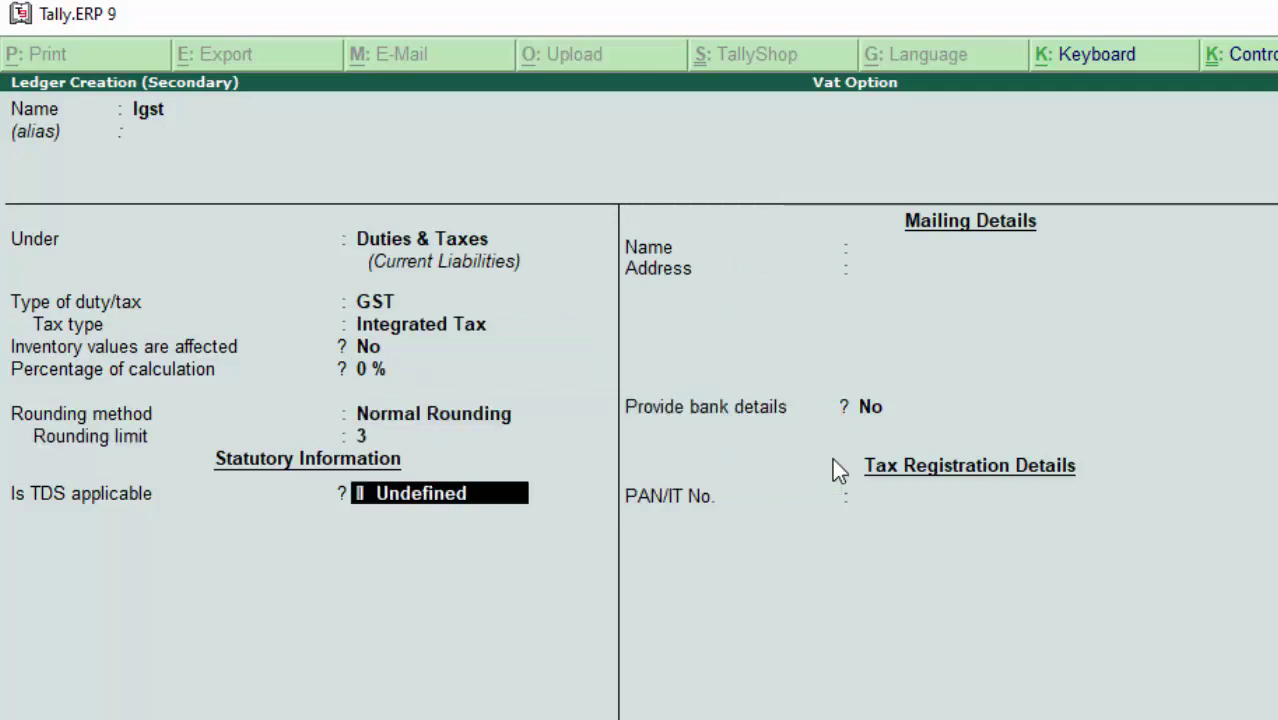
pyautogui.press('Return')
pyautogui.hotkey('ctrl', 'a')
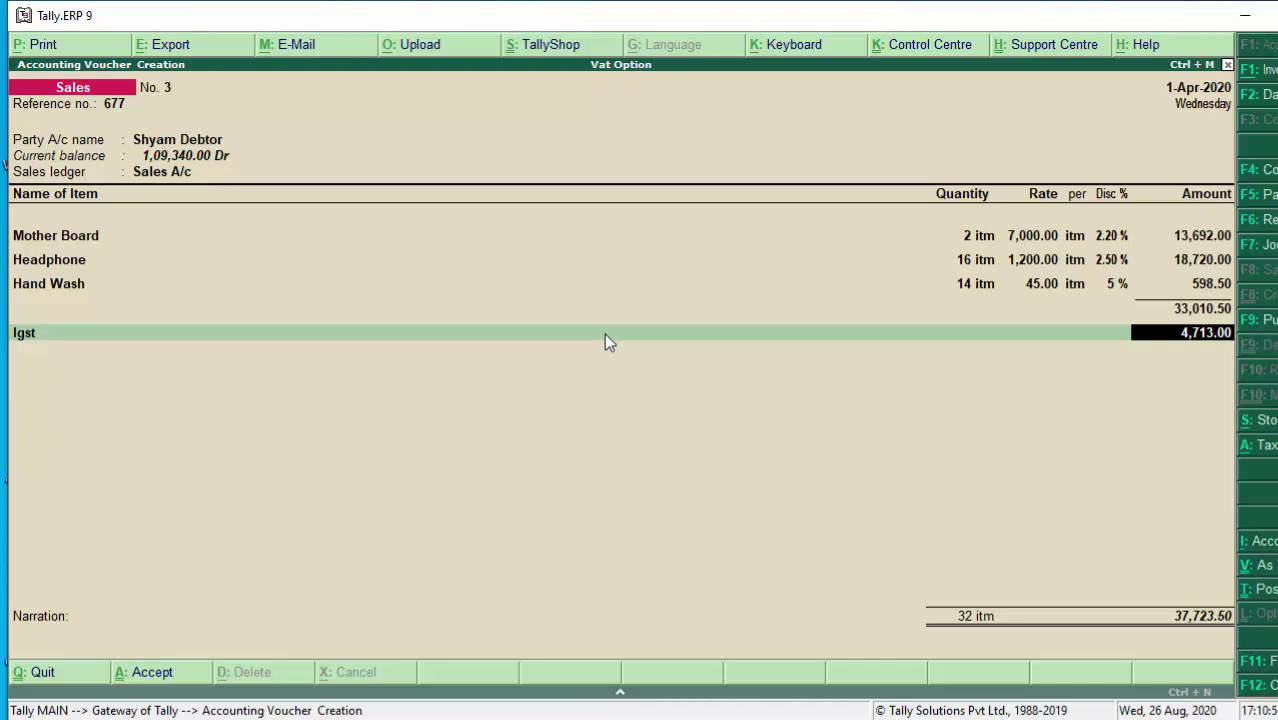
# - Save the 37,723.50 voucher against a New Ref bill reference, then quit voucher entry
pyautogui.press('Return')
pyautogui.press('Return')
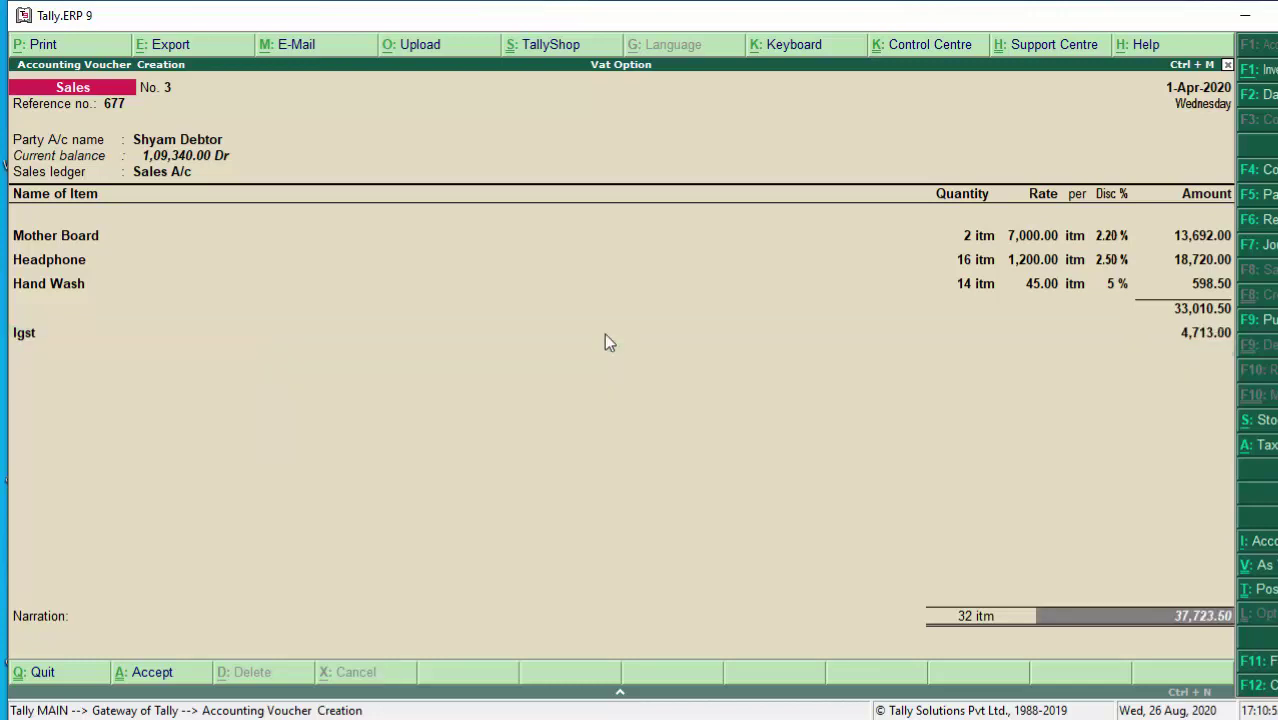
pyautogui.press('Return')
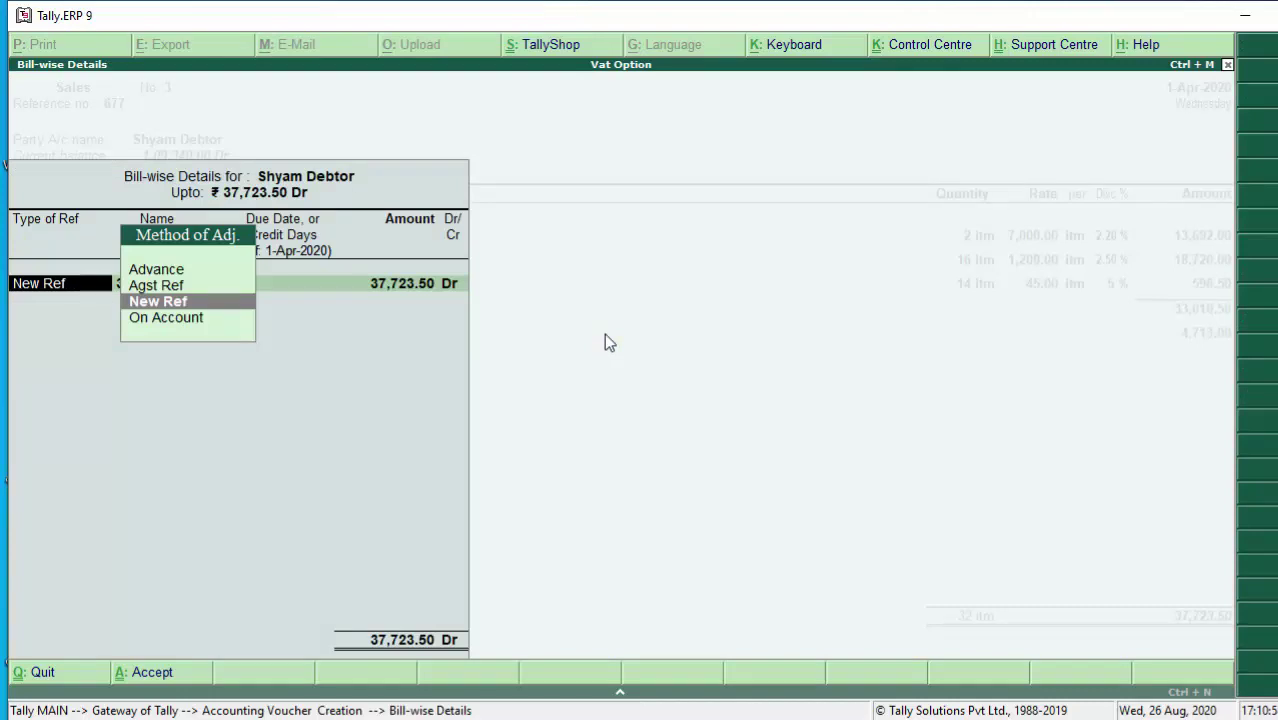
pyautogui.press('Return')
pyautogui.press('Return')
pyautogui.press('Return')
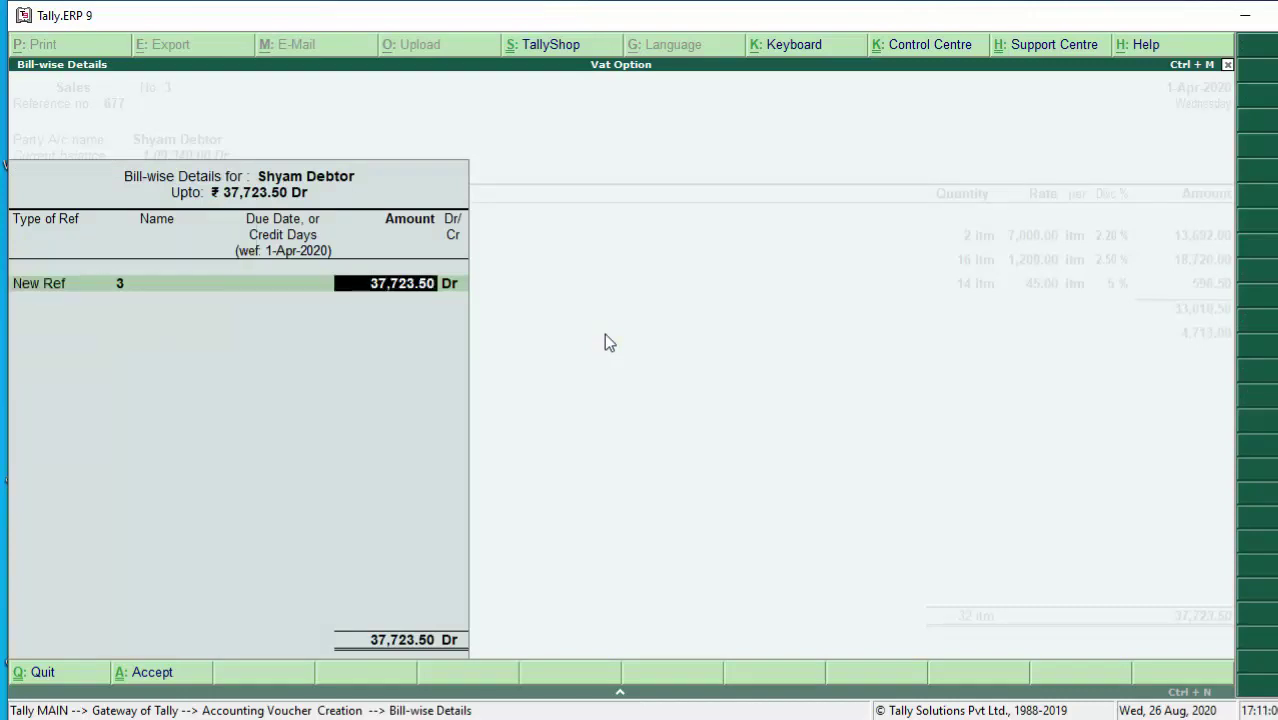
pyautogui.press('Return')
pyautogui.press('Return')
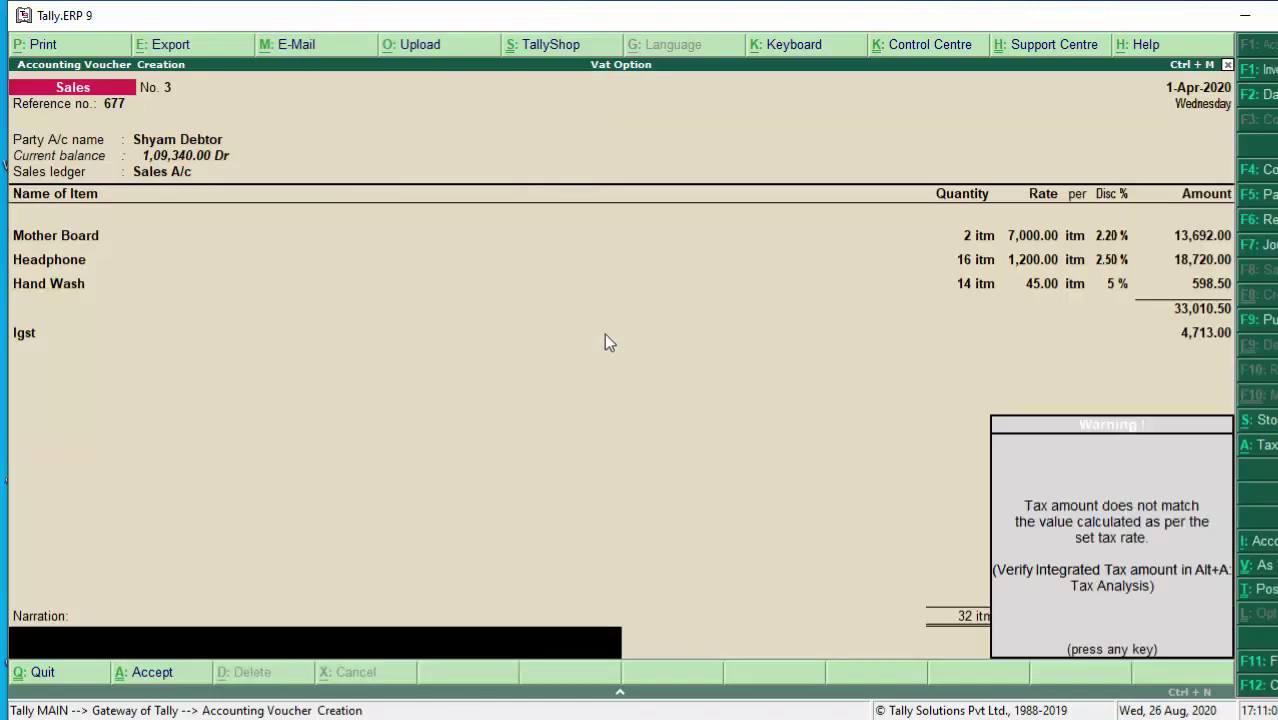
pyautogui.press('Return')
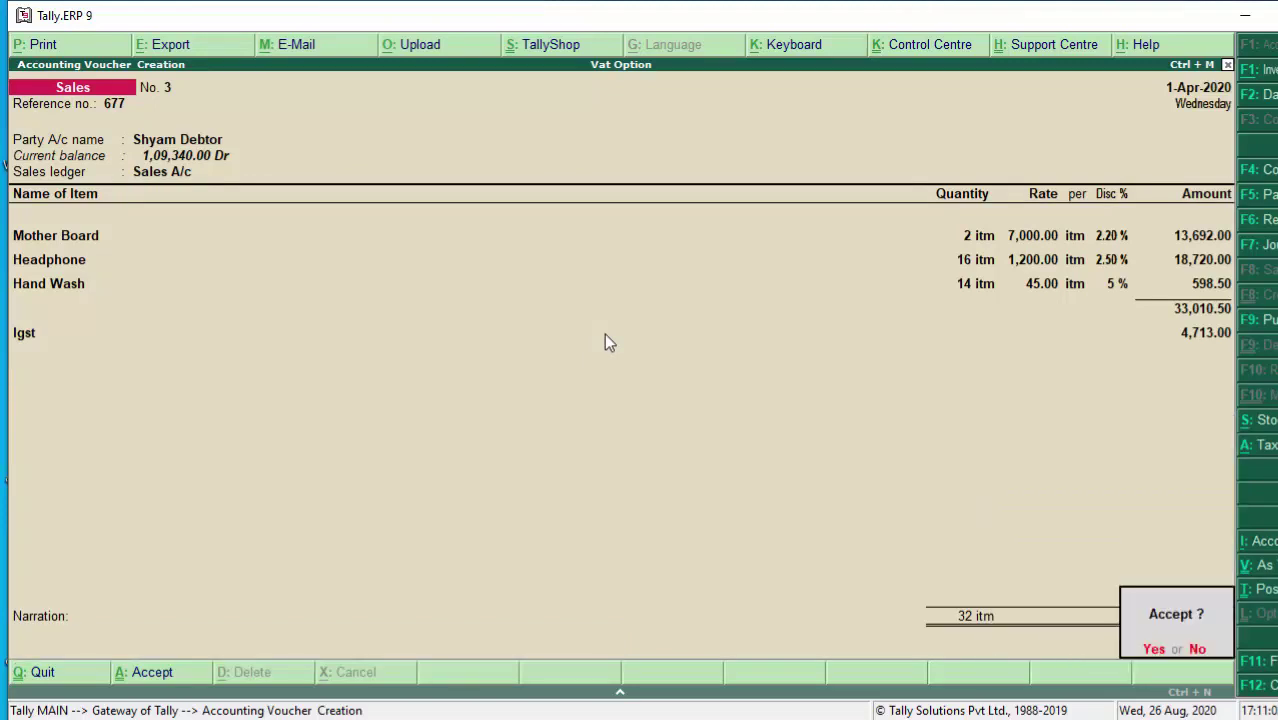
pyautogui.press('Return')
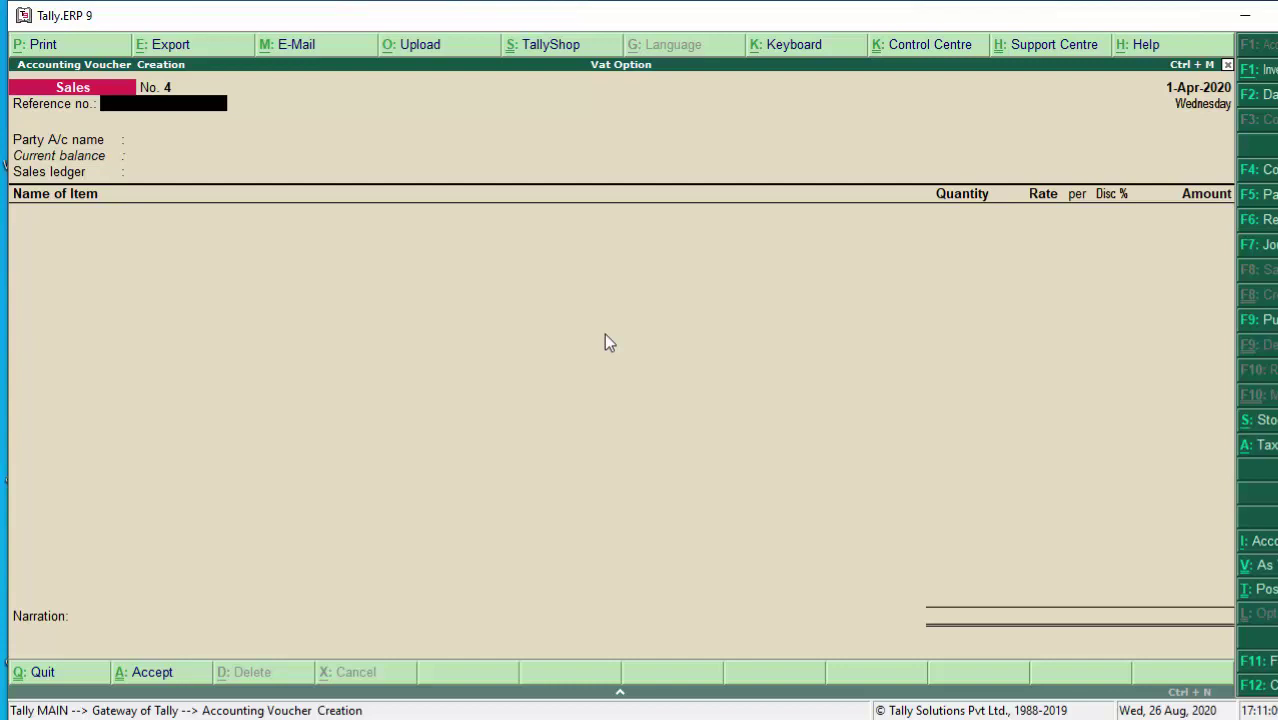
pyautogui.press('Escape')
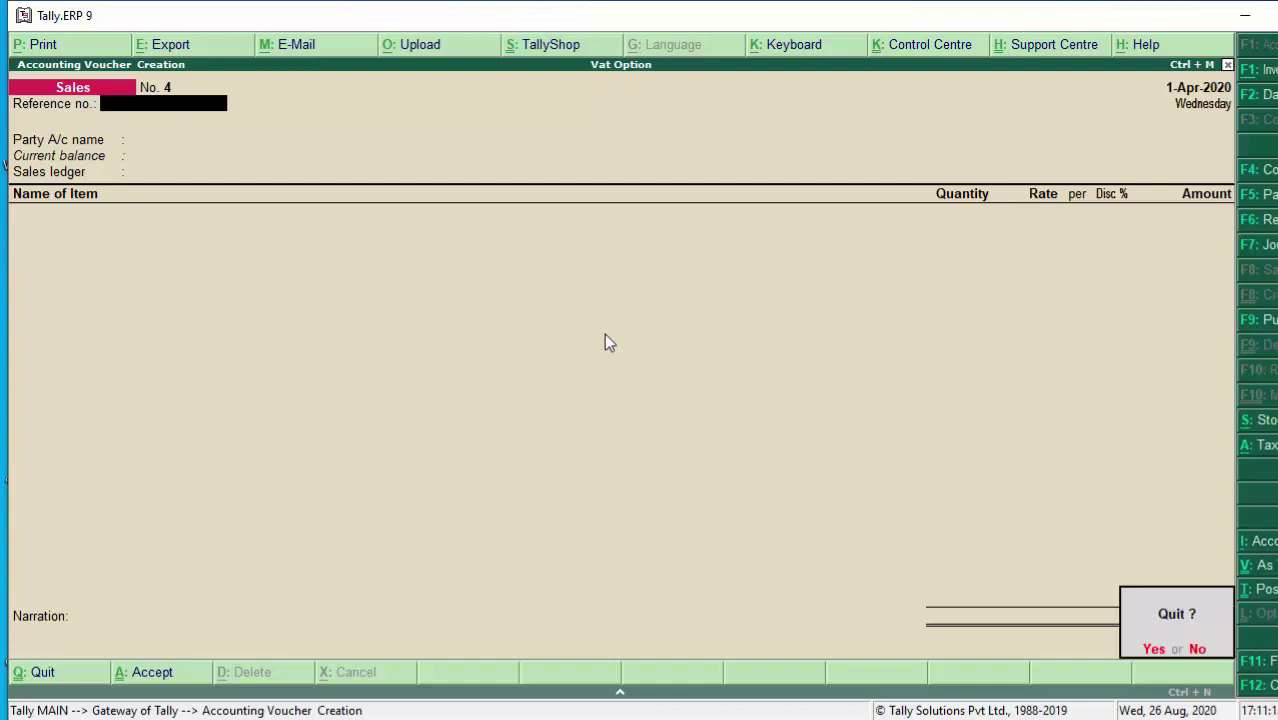
pyautogui.press('y')
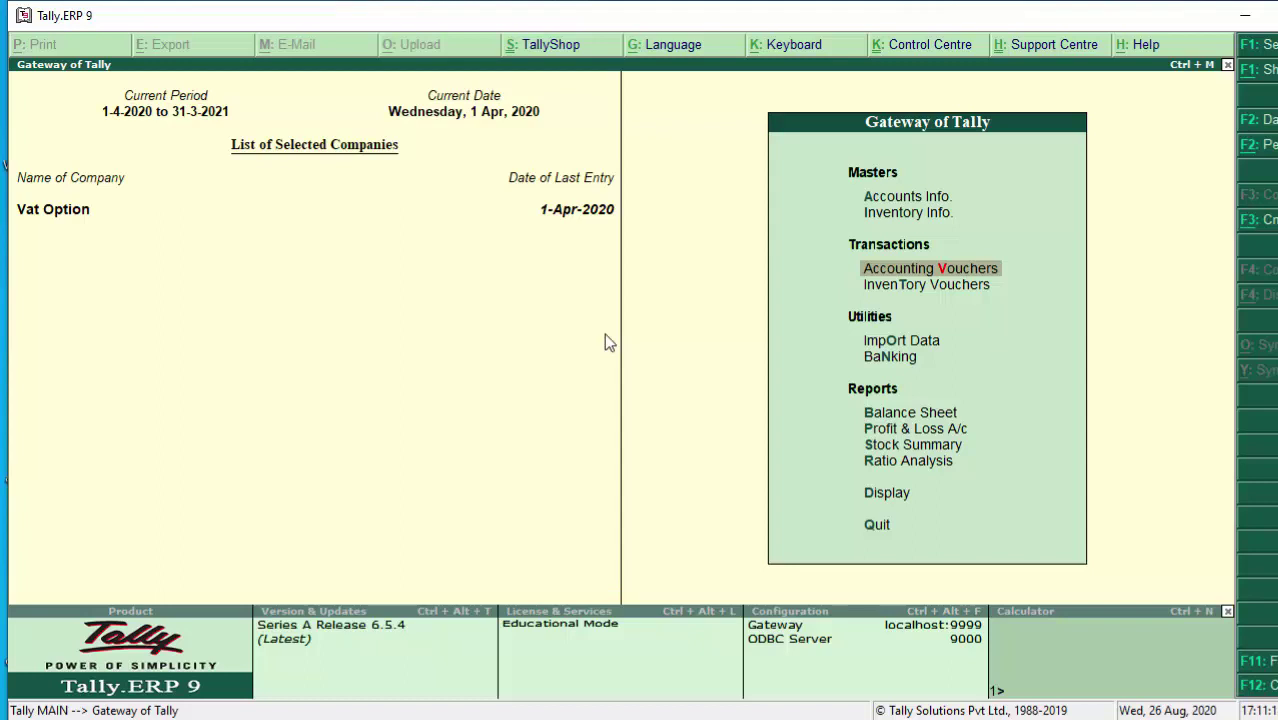
# - Open sales voucher No. 3 from the Day Book and call up its print settings
pyautogui.press('d')
pyautogui.press('d')
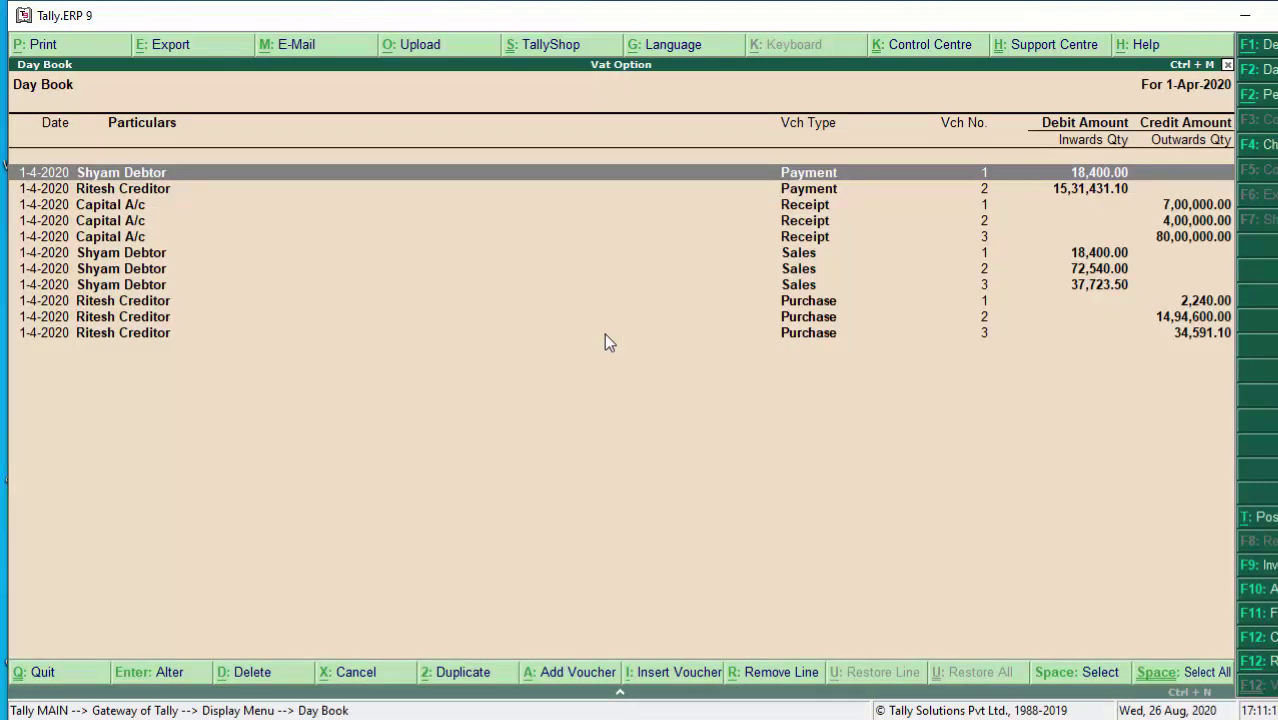
pyautogui.press('Down')
pyautogui.press('Down')
pyautogui.press('Down')
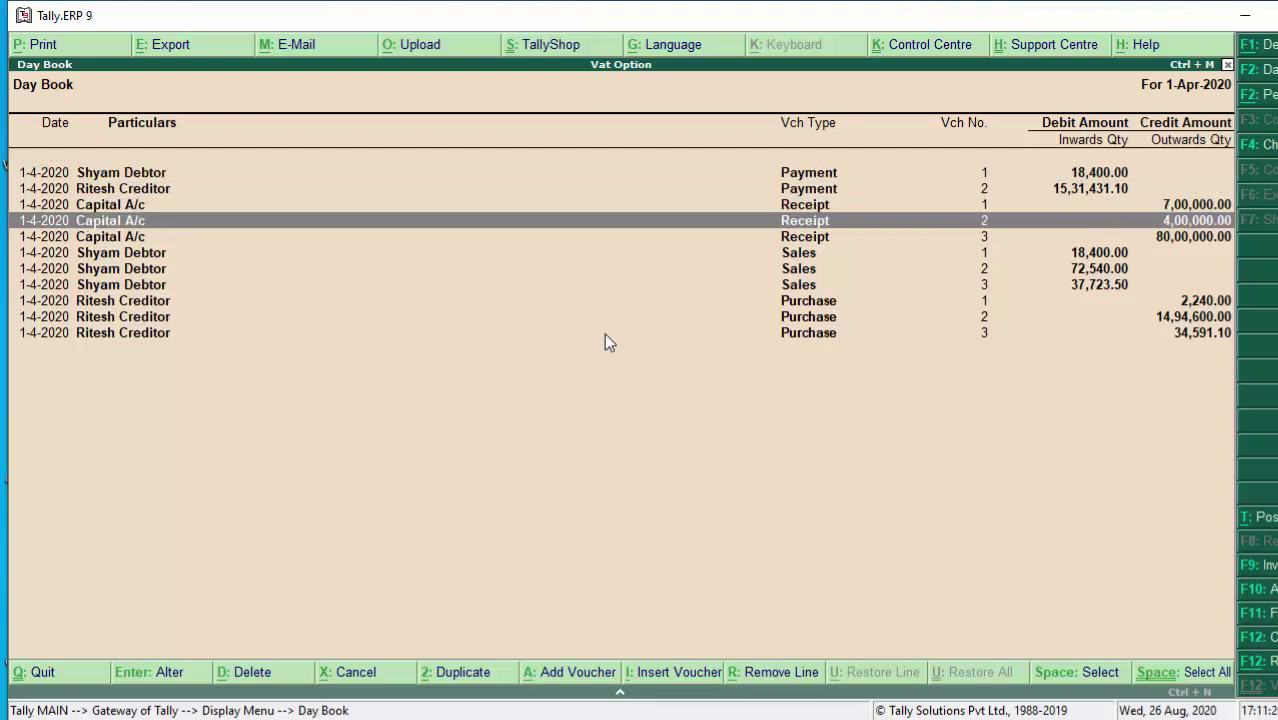
pyautogui.press('Down')
pyautogui.press('Down')
pyautogui.press('Down')
pyautogui.press('Down')
pyautogui.press('Return')
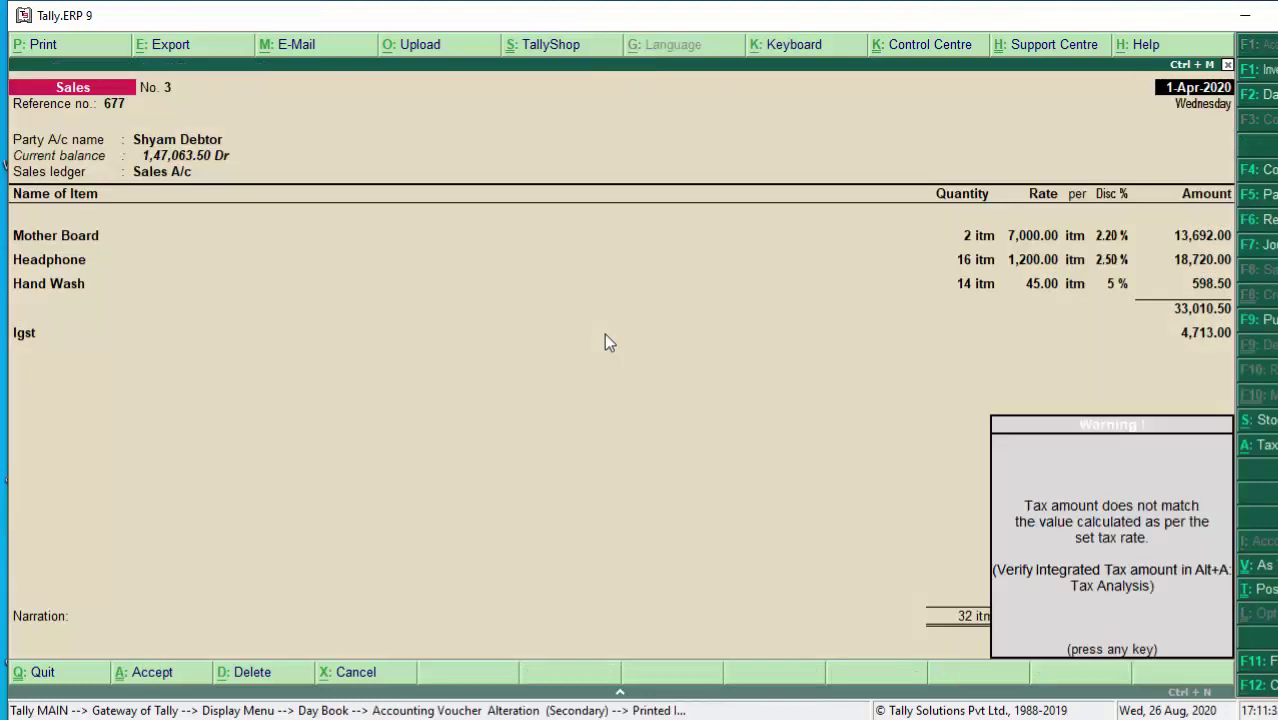
pyautogui.hotkey('alt', 'p')
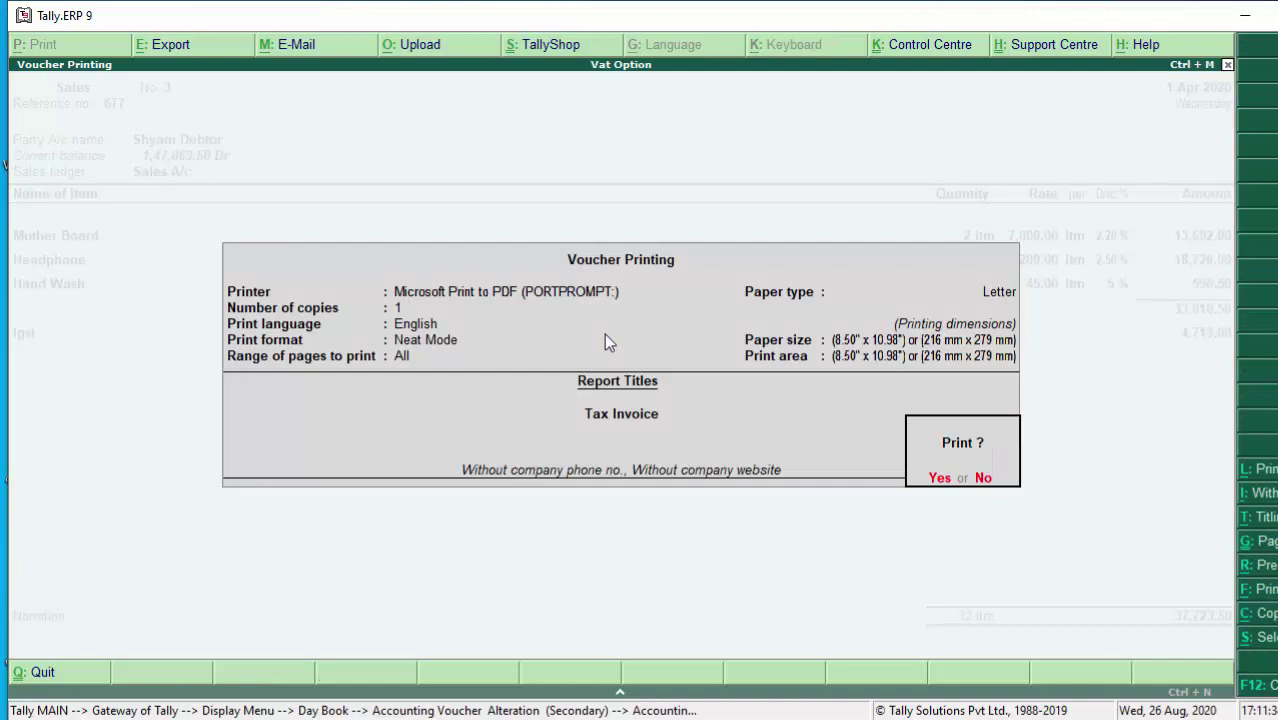
# - Confirm printing the Tax Invoice through Microsoft Print to PDF
pyautogui.press('Return')
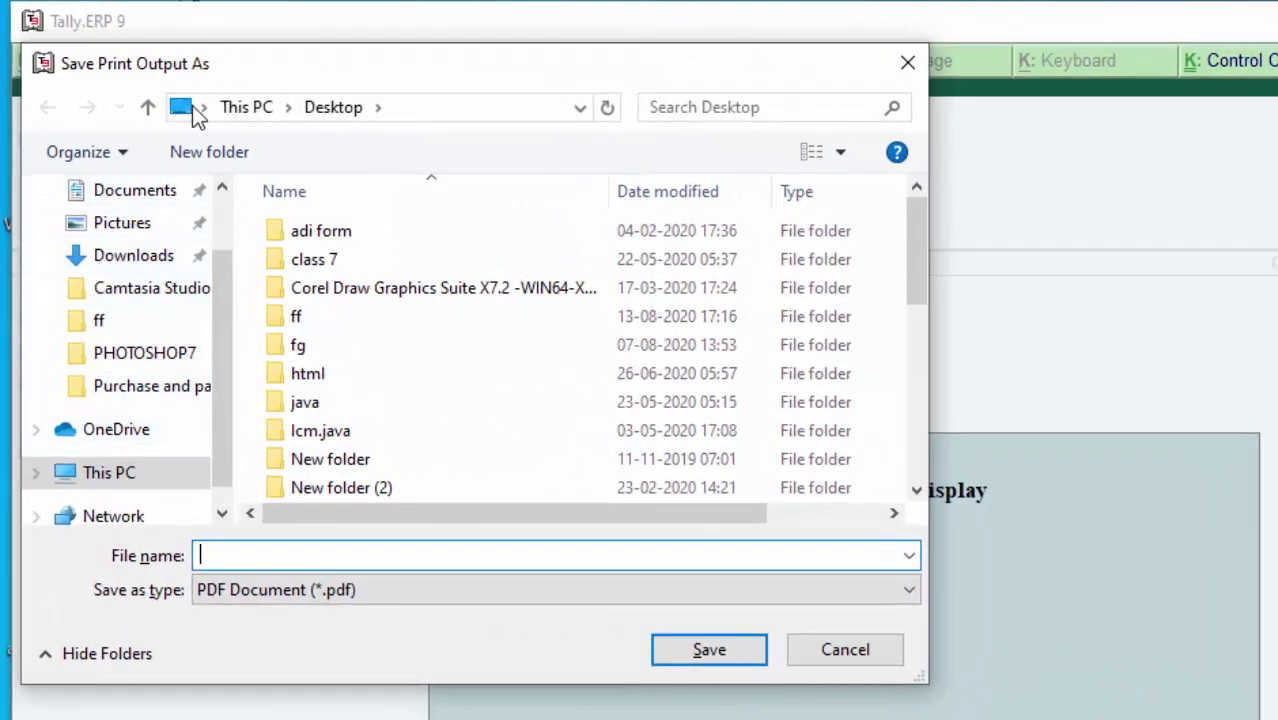
# - Save the print output to the Desktop with file name 'discount'
pyautogui.click(198, 111)
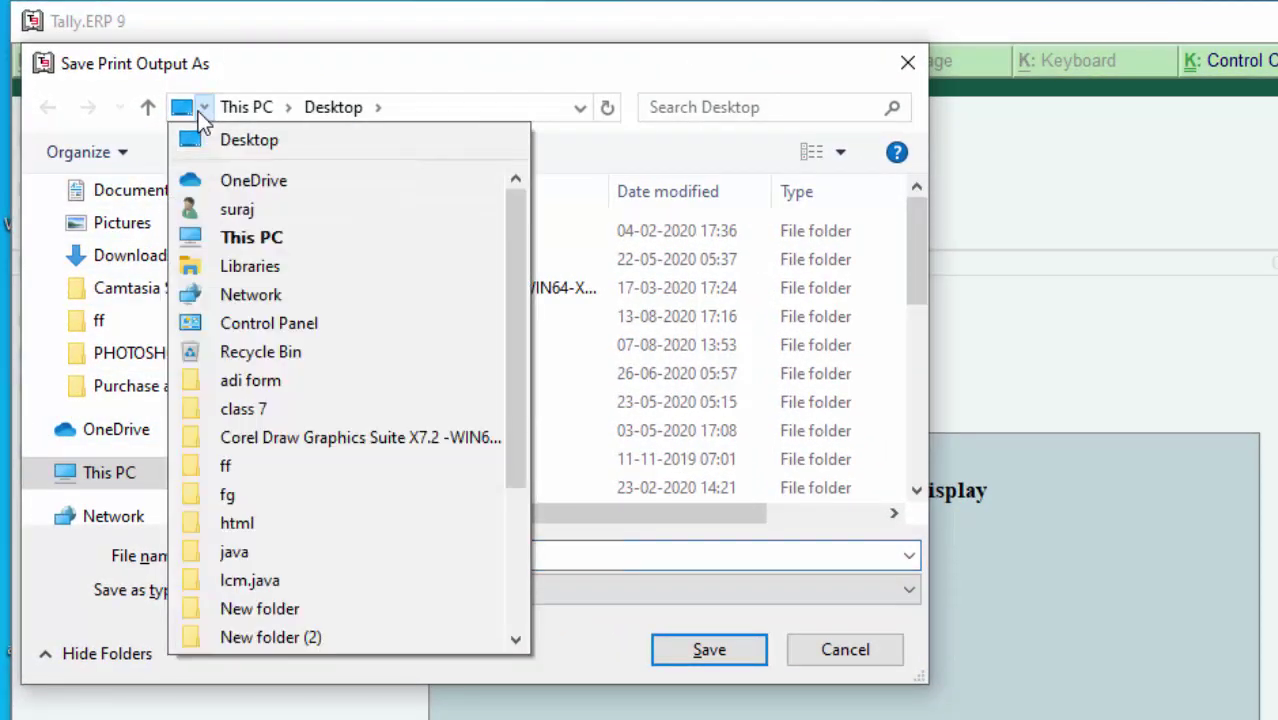
pyautogui.click(226, 144)
pyautogui.click(325, 548)
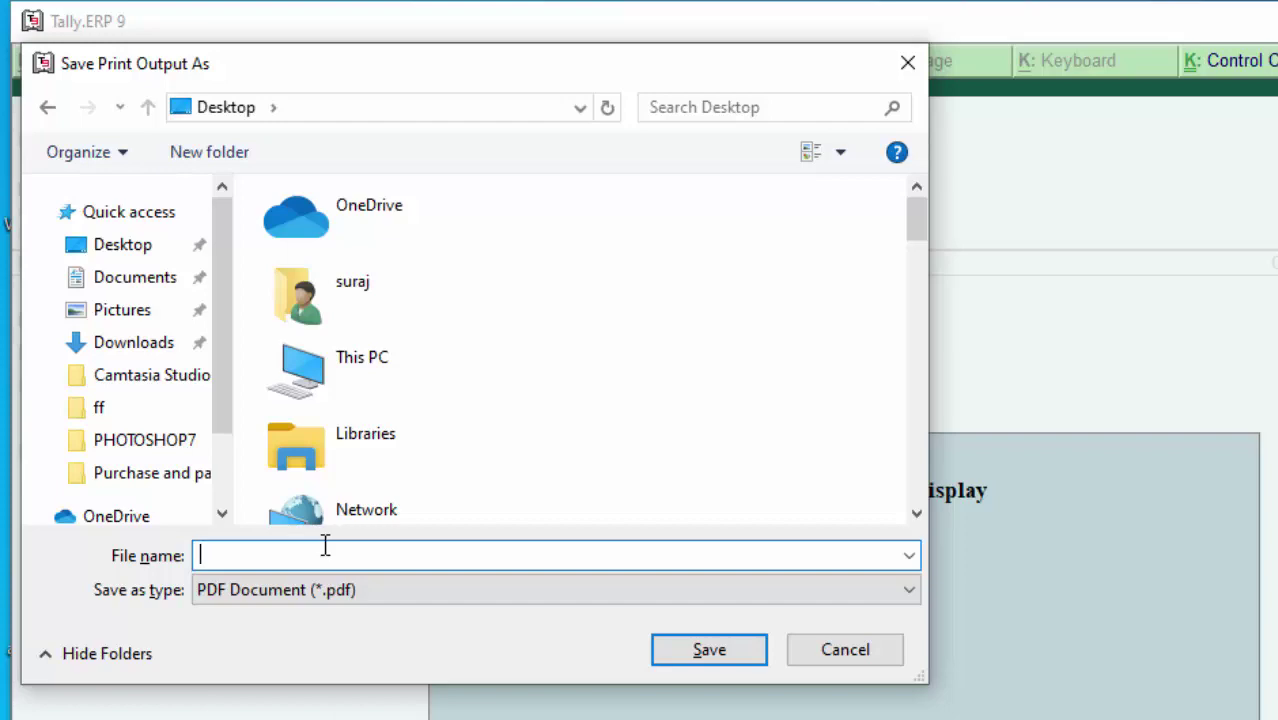
pyautogui.write('dis')
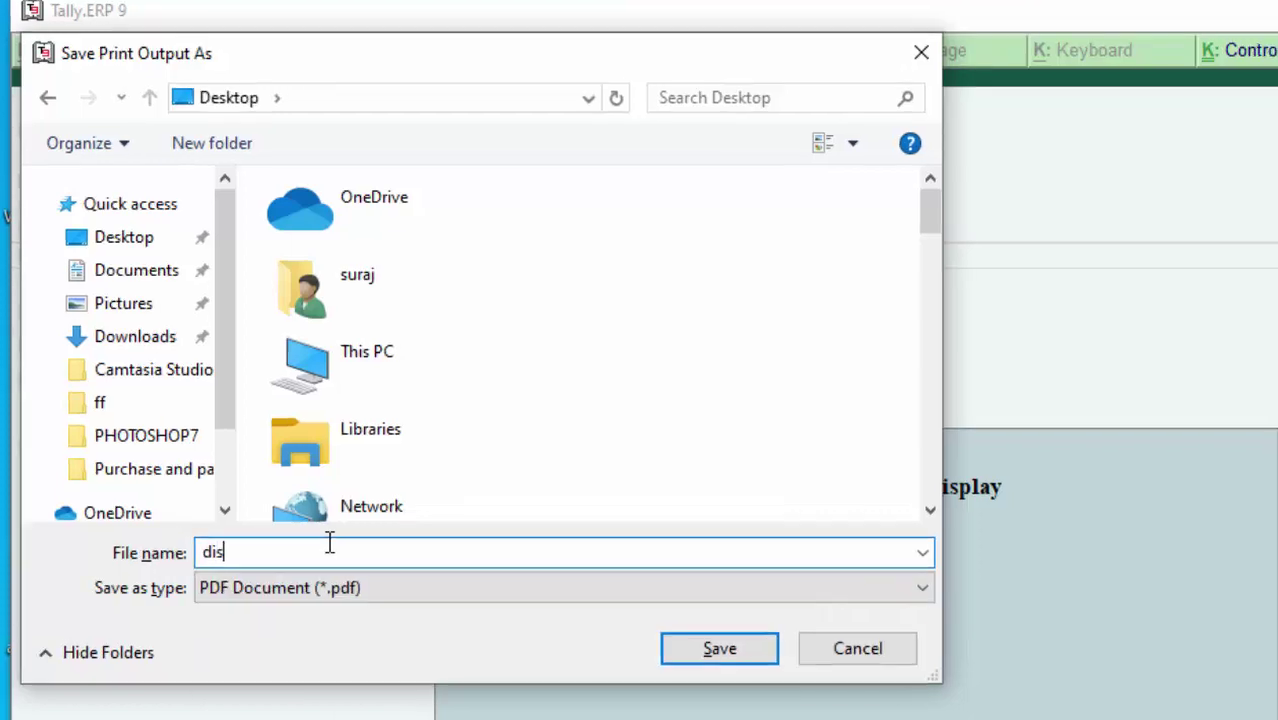
pyautogui.write('c')
pyautogui.write('oun')
pyautogui.write('t')
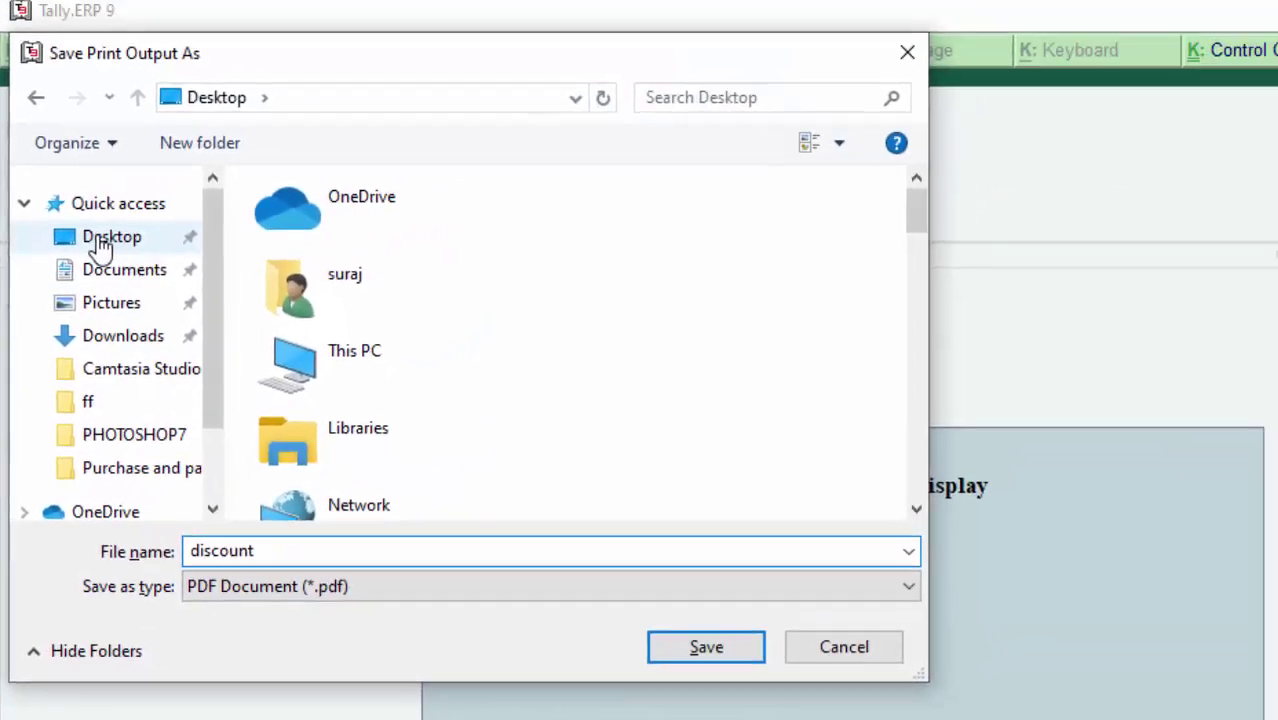
pyautogui.click(100, 245)
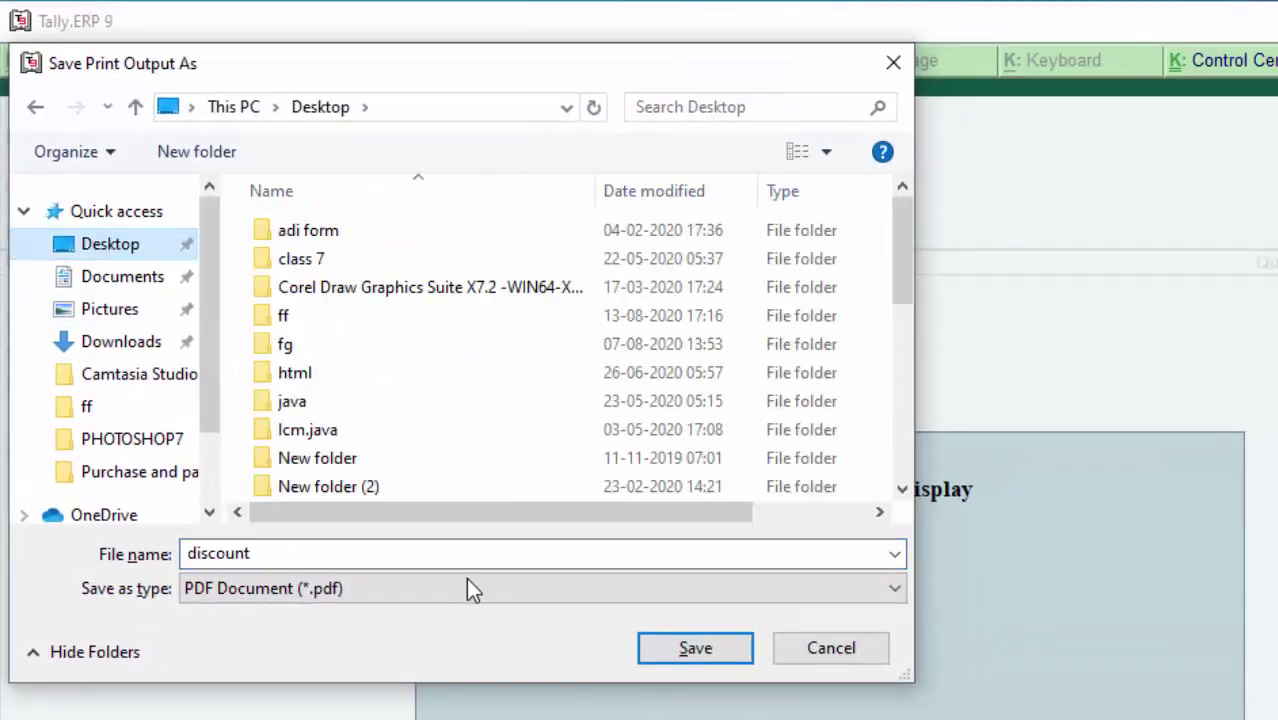
pyautogui.click(697, 650)
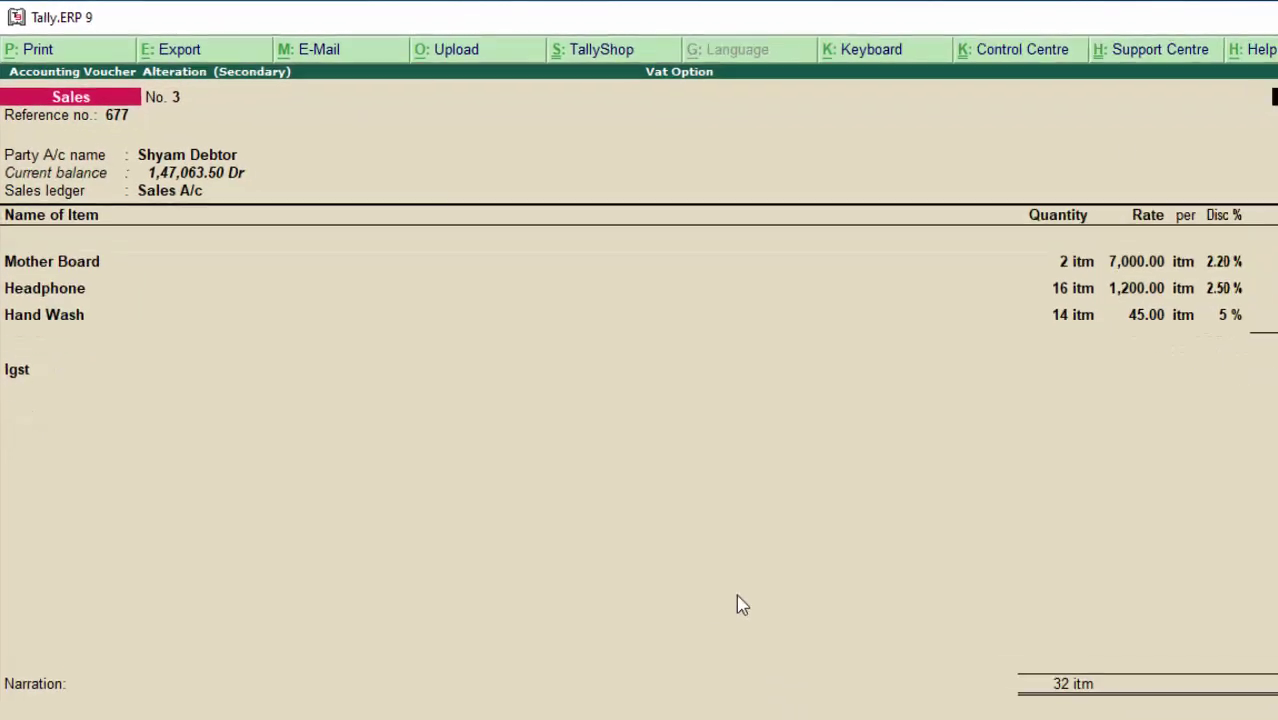
# - Minimize Tally and open discount.pdf from the desktop in the browser
pyautogui.click(1267, 24)
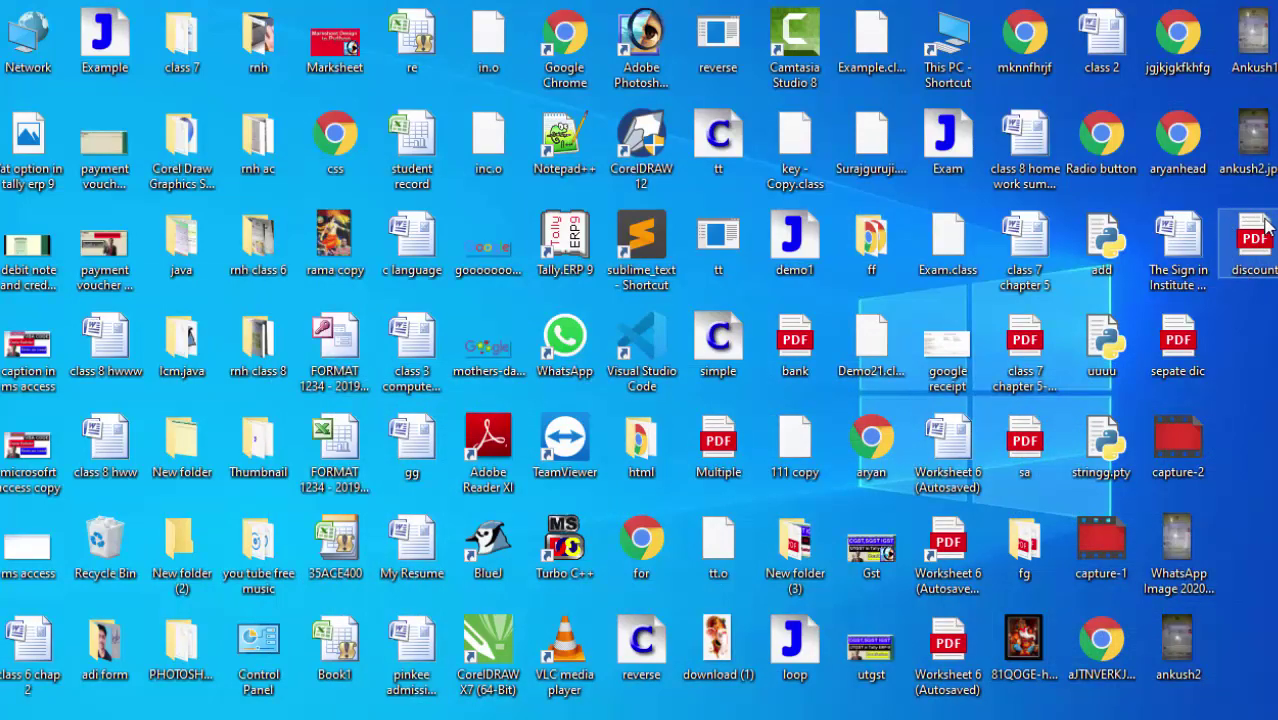
pyautogui.click(1250, 252)
pyautogui.doubleClick(1250, 252)
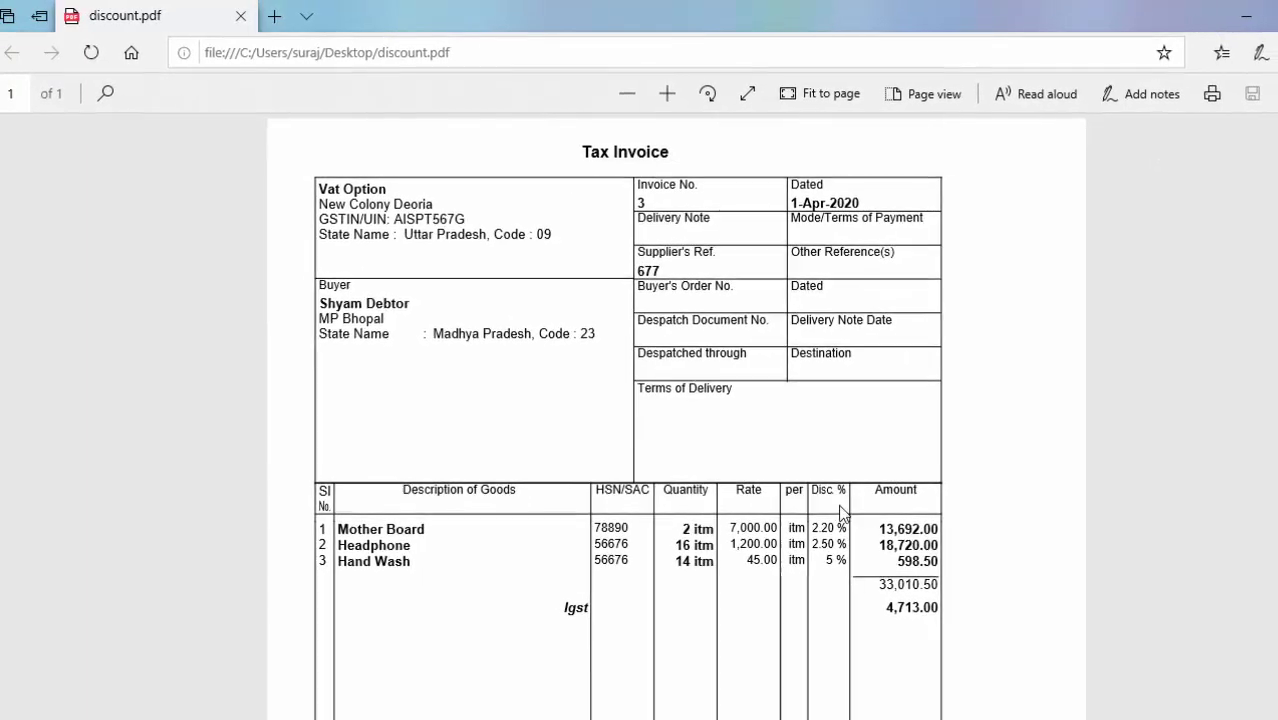
# - Scroll through the invoice to check the three discounted items, Igst 4,713.00 and 37,723.50 total
pyautogui.scroll(-3, 831, 518)
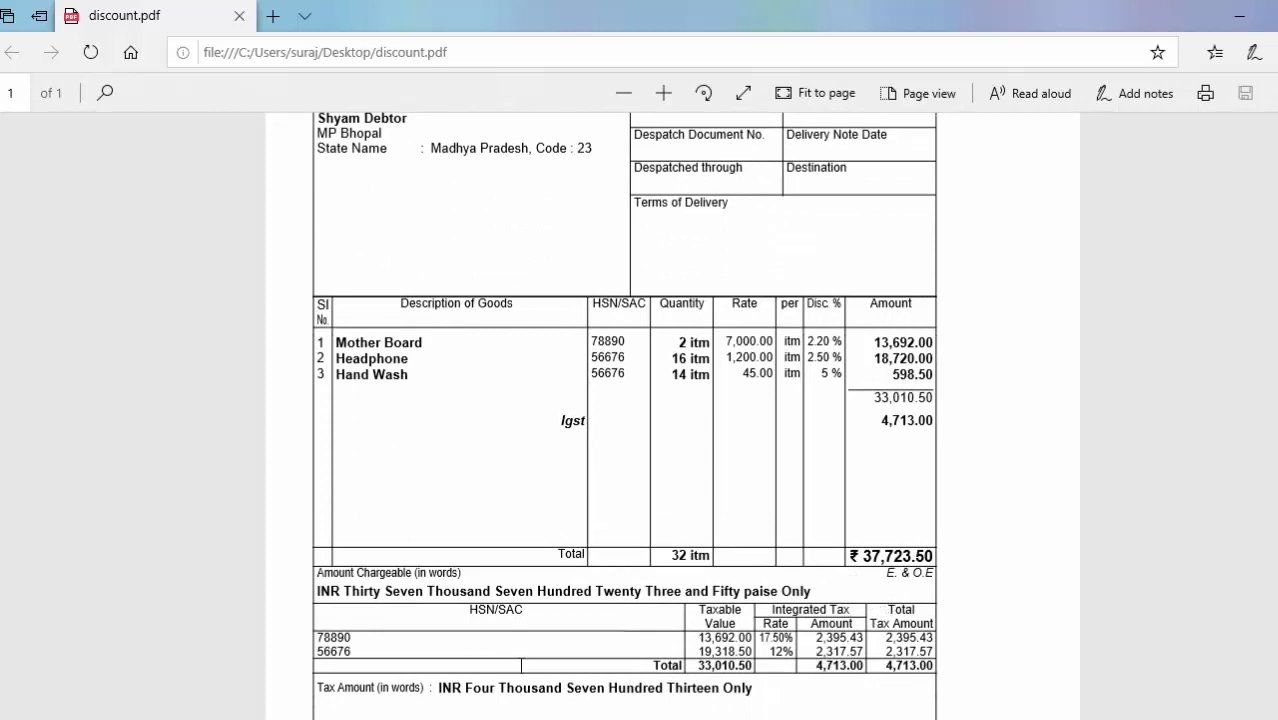
pyautogui.scroll(3, 491, 650)
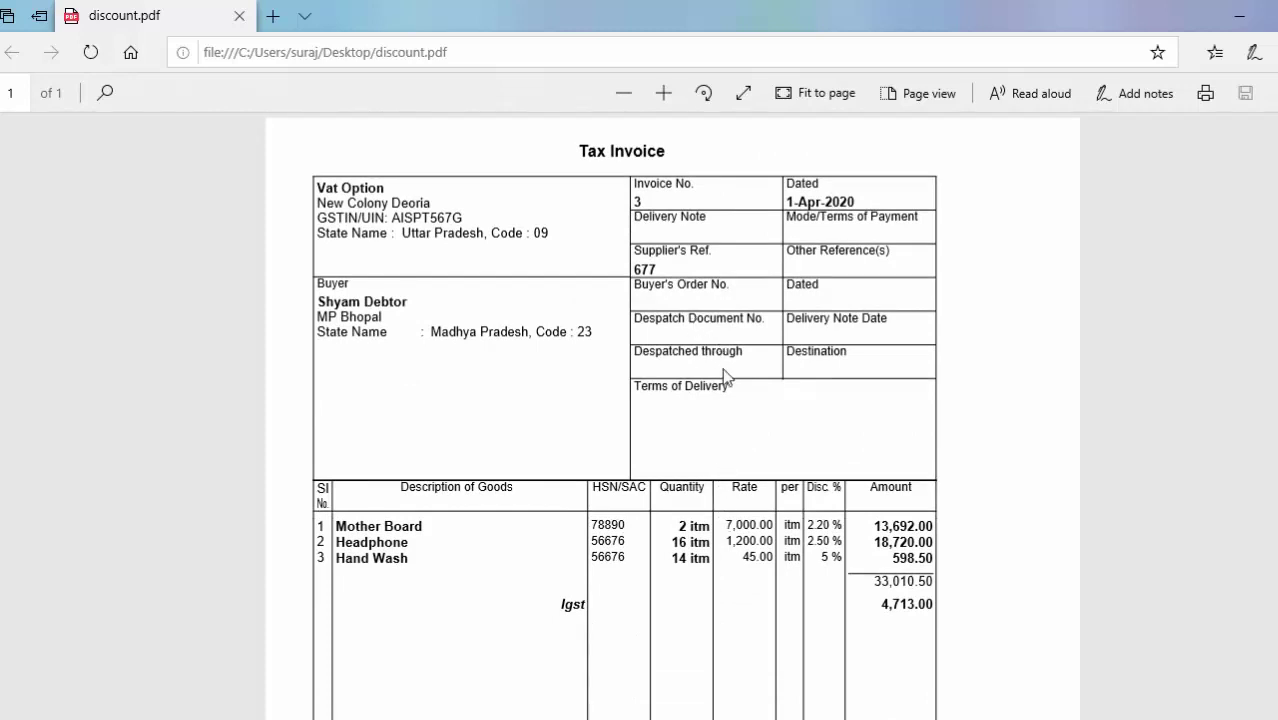
pyautogui.scroll(-3, 725, 375)
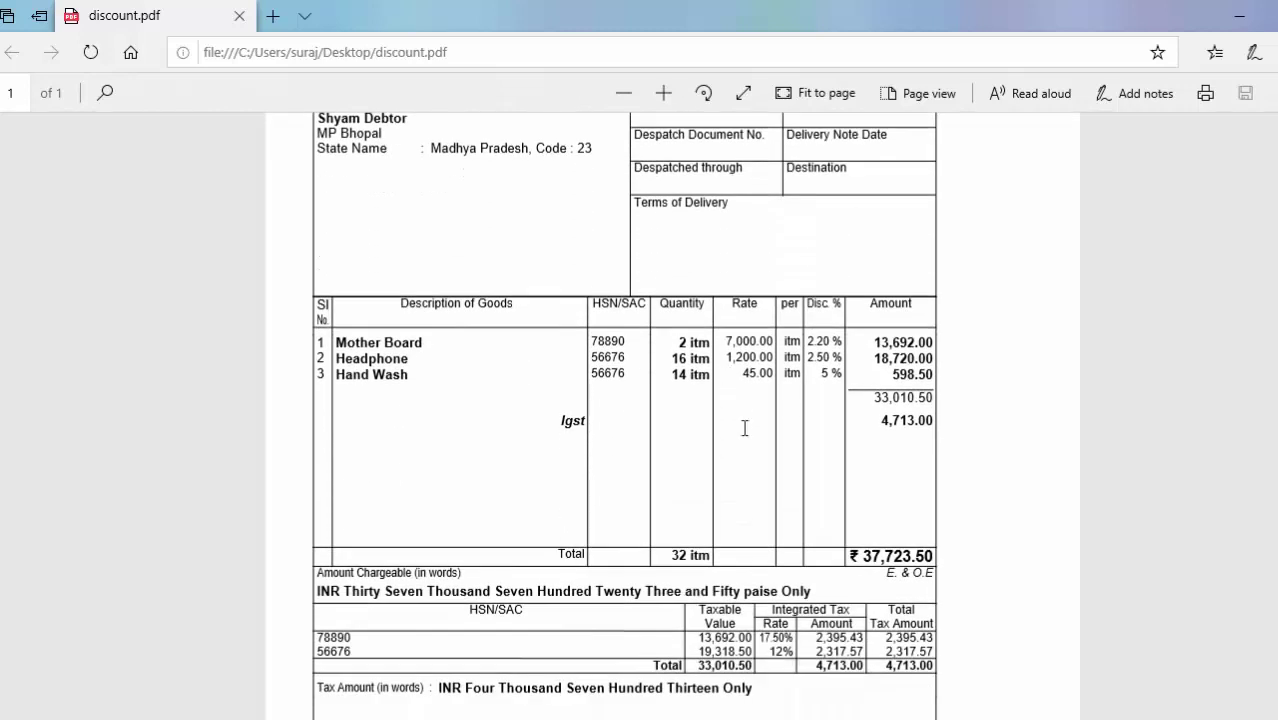
pyautogui.scroll(2, 744, 428)
pyautogui.scroll(1, 743, 425)
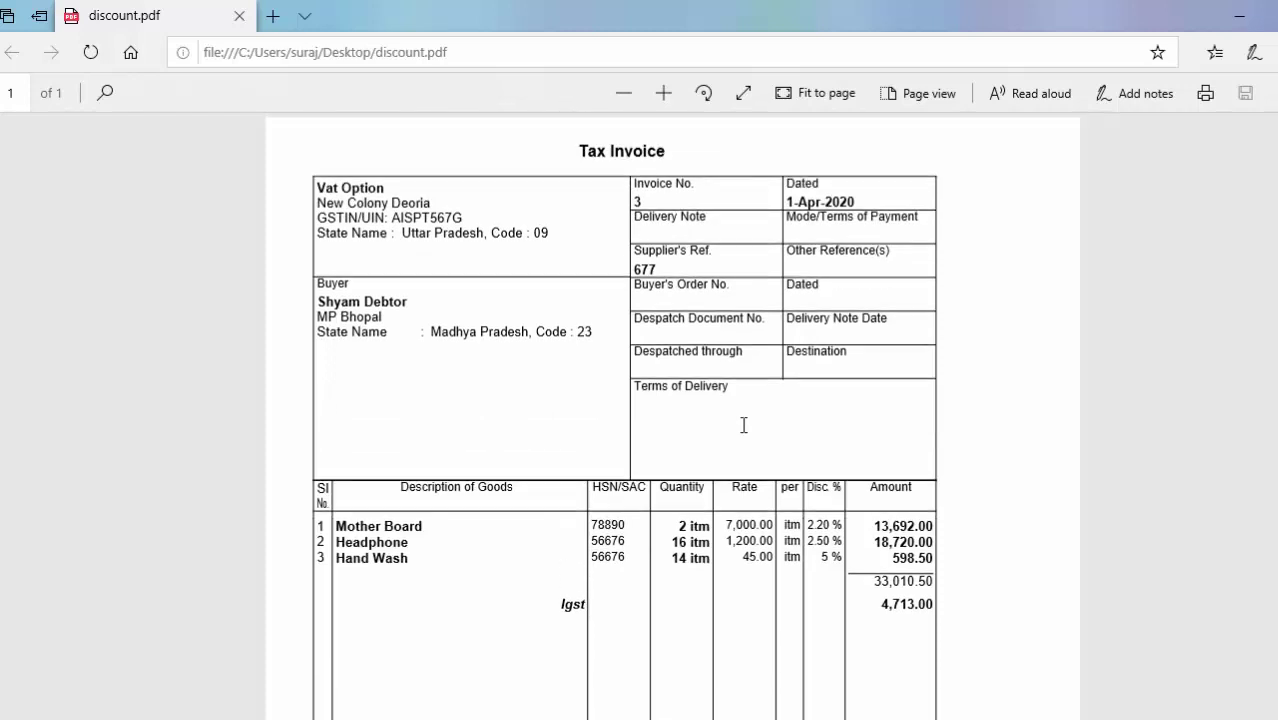